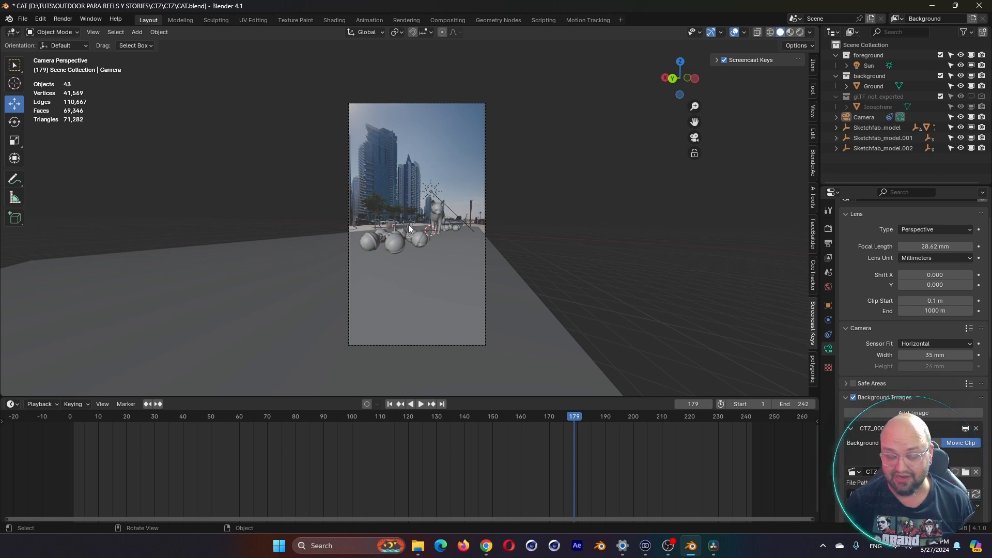
{"action": "left_click", "coordinate": [79, 421]}
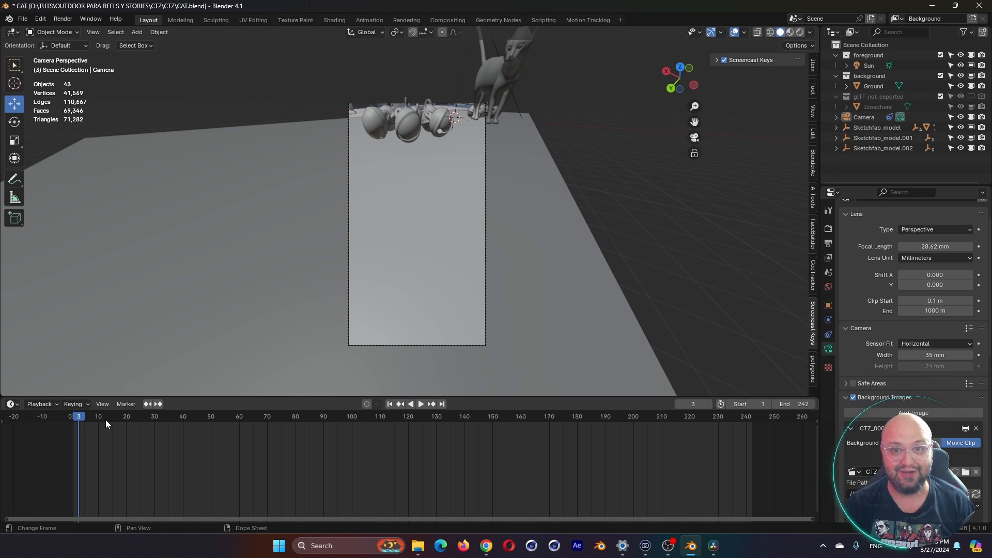
{"action": "left_click_drag", "start_coordinate": [106, 420], "coordinate": [242, 429]}
- Create a new General file and add the VFX Motion Tracking workspace to it
{"action": "left_click", "coordinate": [22, 19]}
{"action": "mouse_move", "coordinate": [38, 32]}
{"action": "left_click", "coordinate": [153, 33]}
{"action": "left_click", "coordinate": [564, 20]}
{"action": "mouse_move", "coordinate": [519, 70]}
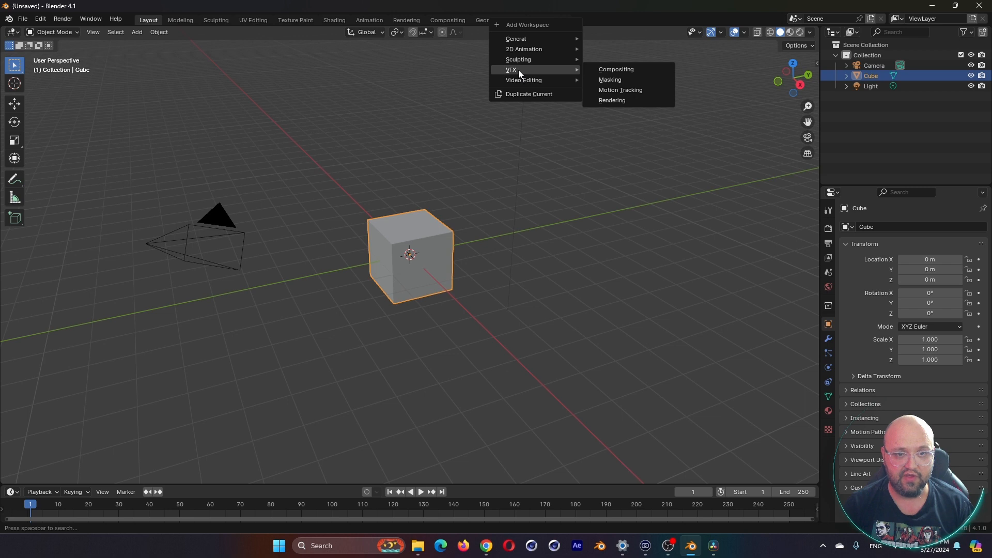
{"action": "left_click", "coordinate": [621, 90]}
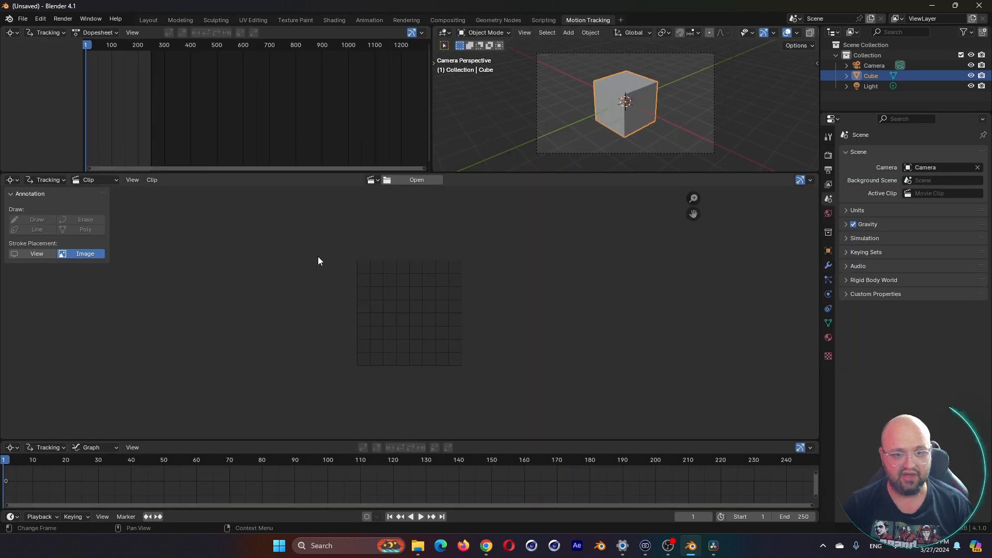
- Load the CTZ image sequence, starting with CTZ_00000.png, from the PLATE folder as the movie clip for tracking
{"action": "left_click", "coordinate": [417, 180]}
{"action": "double_click", "coordinate": [383, 201]}
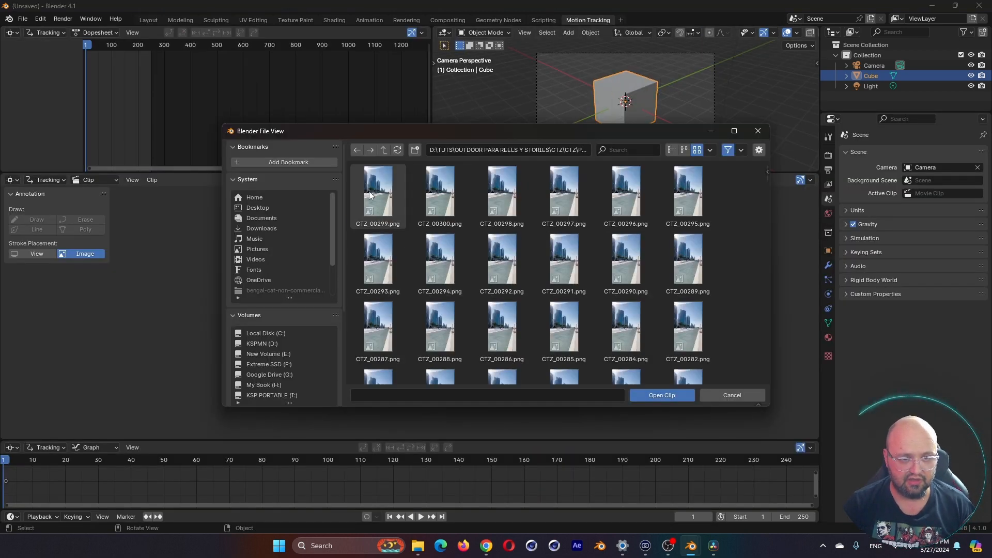
{"action": "scroll", "coordinate": [398, 233], "scroll_direction": "down", "scroll_amount": 20}
{"action": "left_click", "coordinate": [392, 342]}
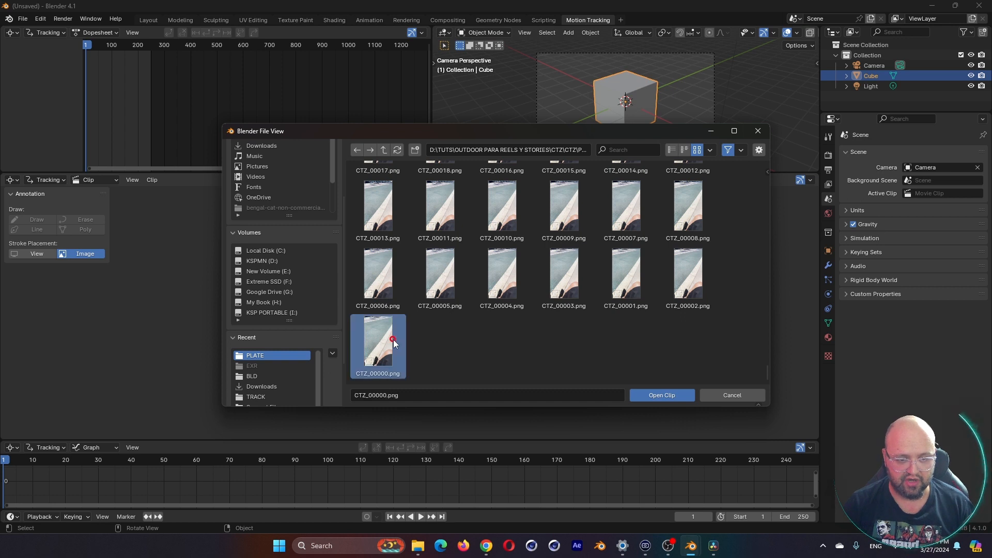
{"action": "double_click", "coordinate": [393, 339]}
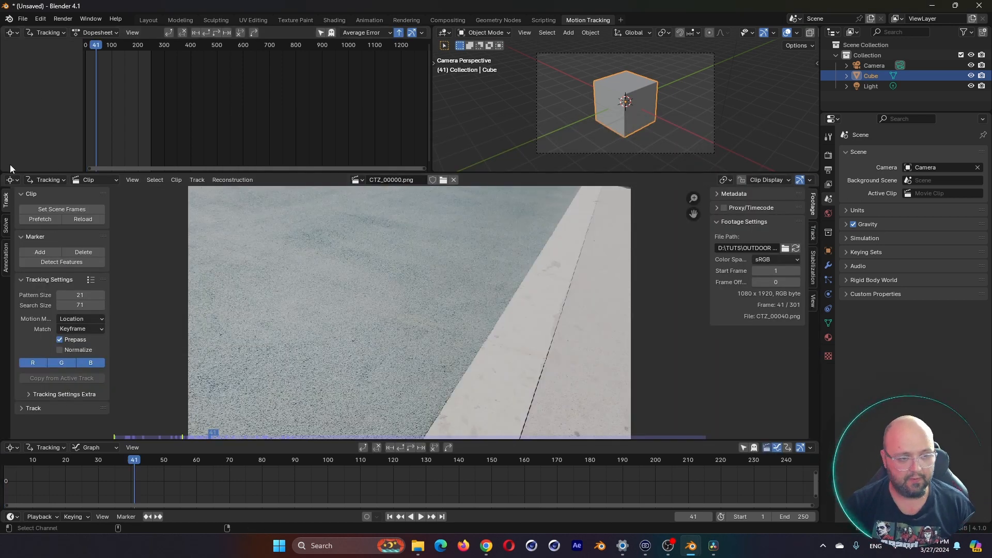
- Match the scene's frame range to the loaded clip and prefetch the footage into memory
{"action": "left_click", "coordinate": [67, 209]}
{"action": "left_click_drag", "start_coordinate": [131, 460], "coordinate": [261, 488]}
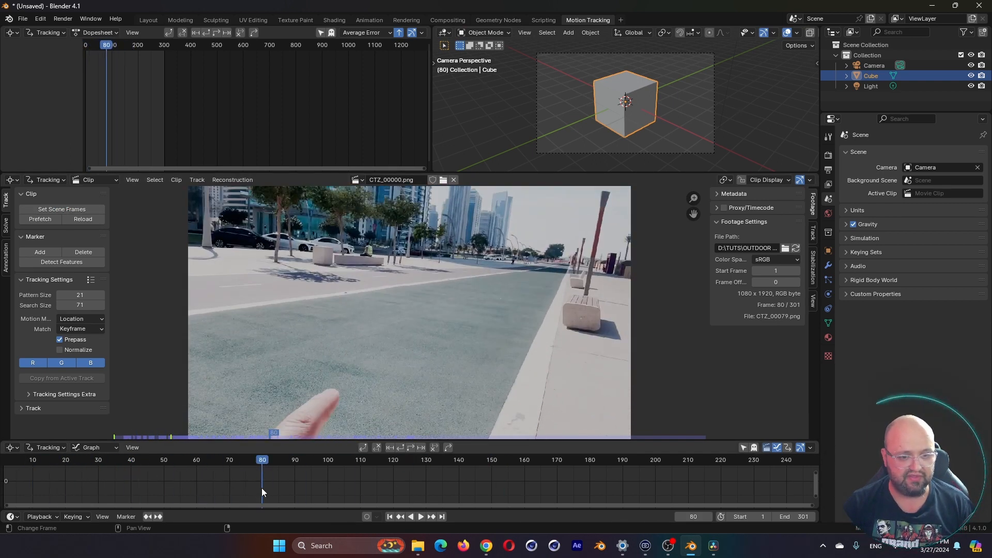
{"action": "left_click", "coordinate": [41, 219]}
- Scrub through the footage and examine the buildings, trees and pavement for areas suitable for tracking
{"action": "left_click", "coordinate": [373, 467]}
{"action": "left_click_drag", "start_coordinate": [389, 467], "coordinate": [418, 448]}
{"action": "scroll", "coordinate": [368, 246], "scroll_direction": "down", "scroll_amount": 3}
{"action": "scroll", "coordinate": [368, 249], "scroll_direction": "up", "scroll_amount": 5}
{"action": "scroll", "coordinate": [369, 253], "scroll_direction": "down", "scroll_amount": 1}
{"action": "middle_click_drag", "start_coordinate": [449, 207], "coordinate": [456, 187]}
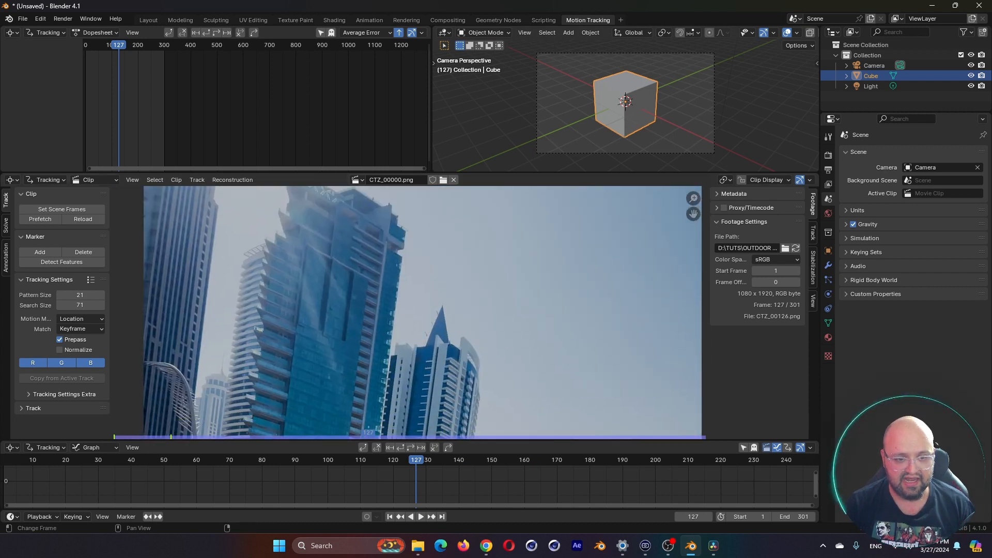
{"action": "middle_click_drag", "start_coordinate": [437, 343], "coordinate": [448, 188]}
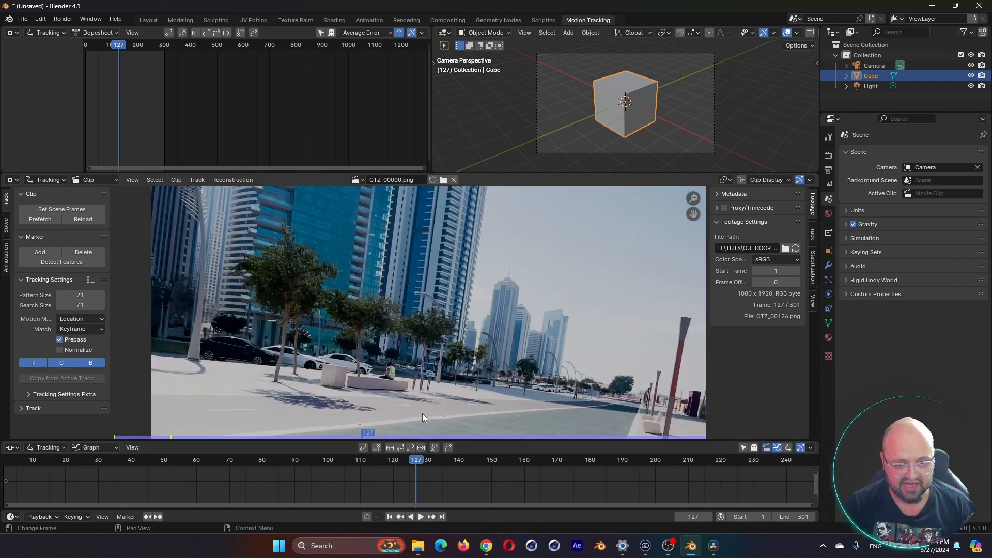
{"action": "middle_click_drag", "start_coordinate": [423, 413], "coordinate": [410, 317]}
{"action": "middle_click_drag", "start_coordinate": [411, 361], "coordinate": [442, 364]}
{"action": "left_click_drag", "start_coordinate": [313, 457], "coordinate": [504, 460]}
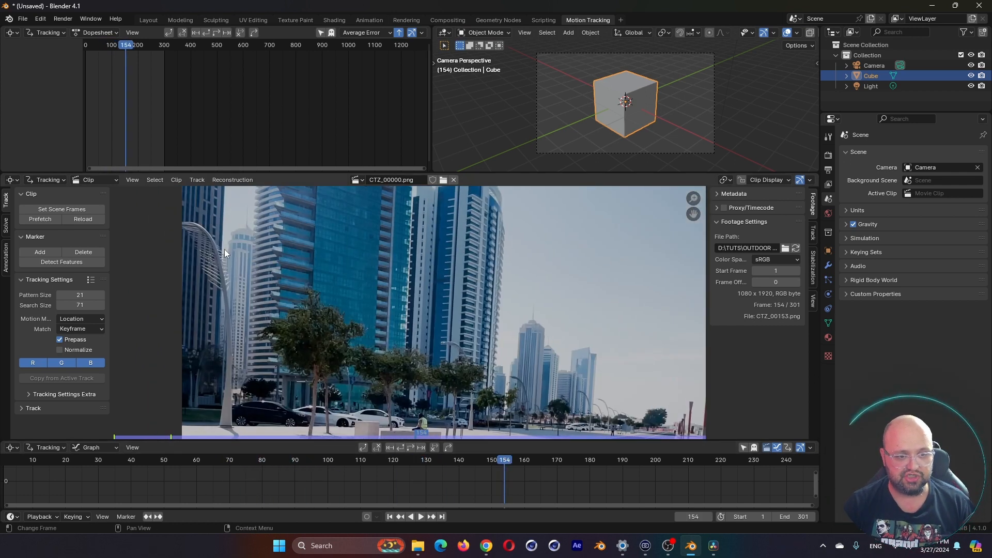
{"action": "left_click_drag", "start_coordinate": [384, 461], "coordinate": [309, 464]}
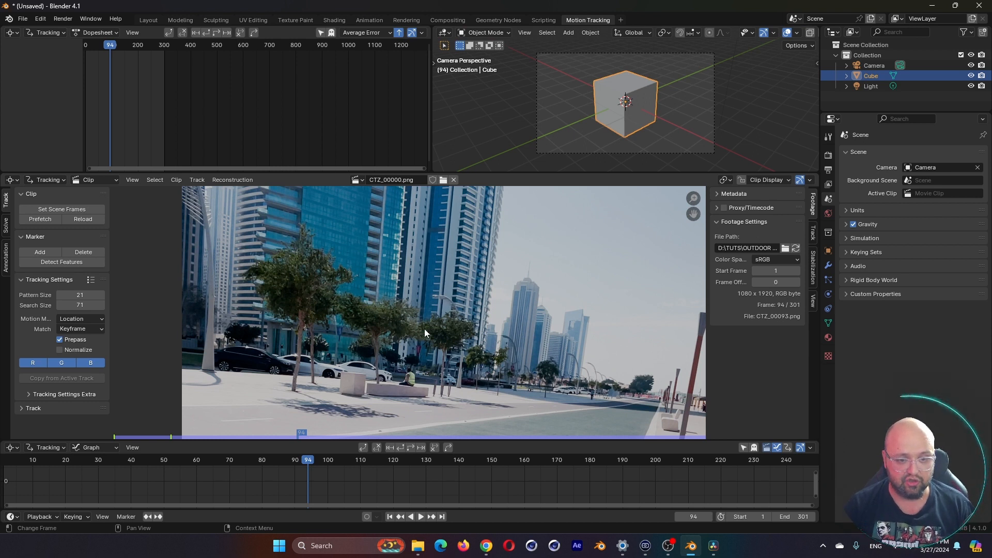
{"action": "left_click_drag", "start_coordinate": [337, 459], "coordinate": [392, 473]}
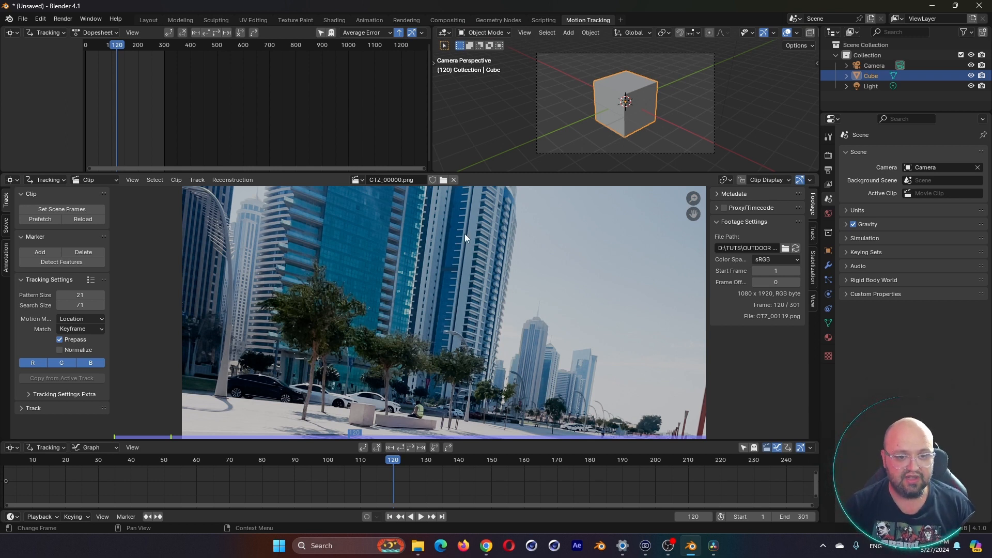
- Detect features across the whole frame at frame 94 with margin 8, threshold 0 and distance 60
{"action": "left_click_drag", "start_coordinate": [360, 465], "coordinate": [306, 469]}
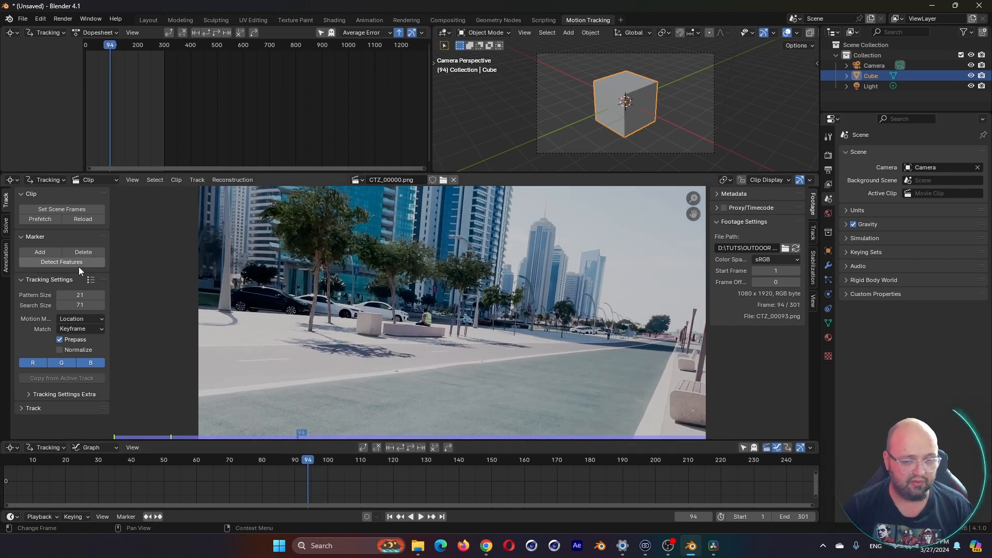
{"action": "left_click", "coordinate": [61, 262]}
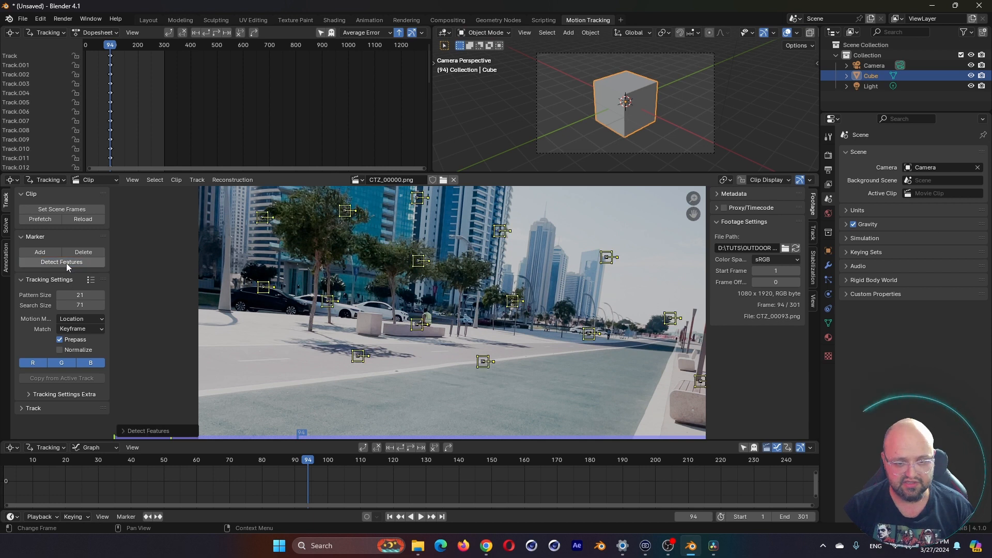
{"action": "left_click", "coordinate": [461, 302]}
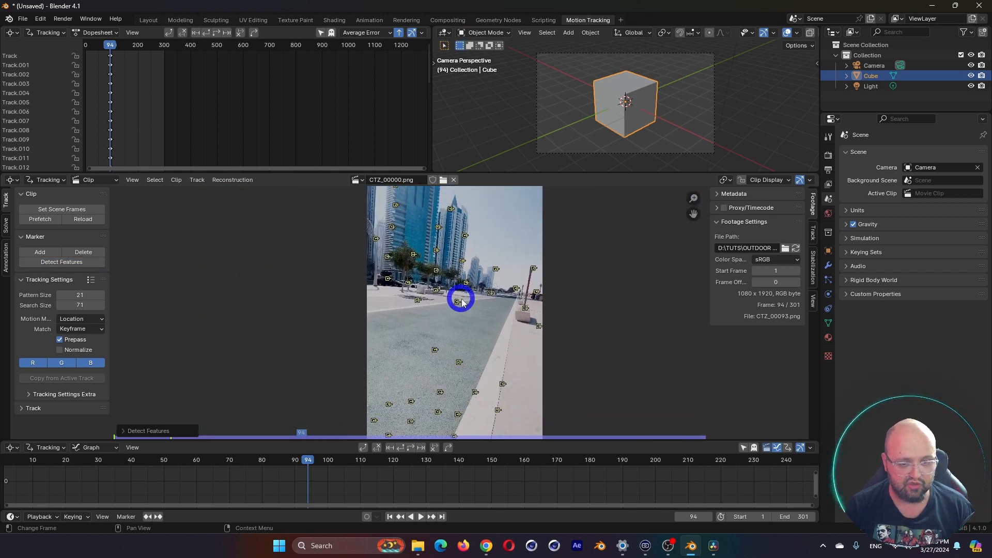
{"action": "left_click", "coordinate": [124, 431]}
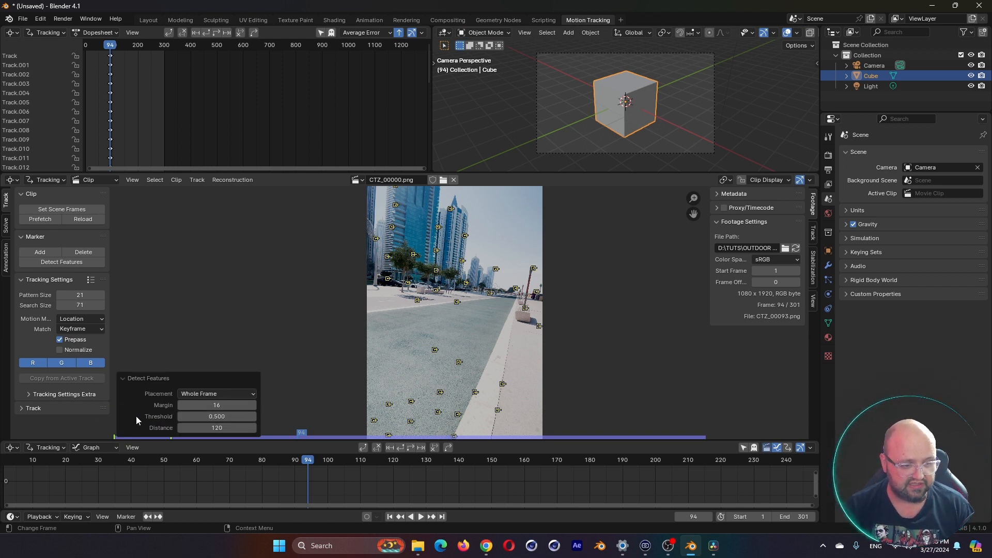
{"action": "left_click", "coordinate": [212, 406]}
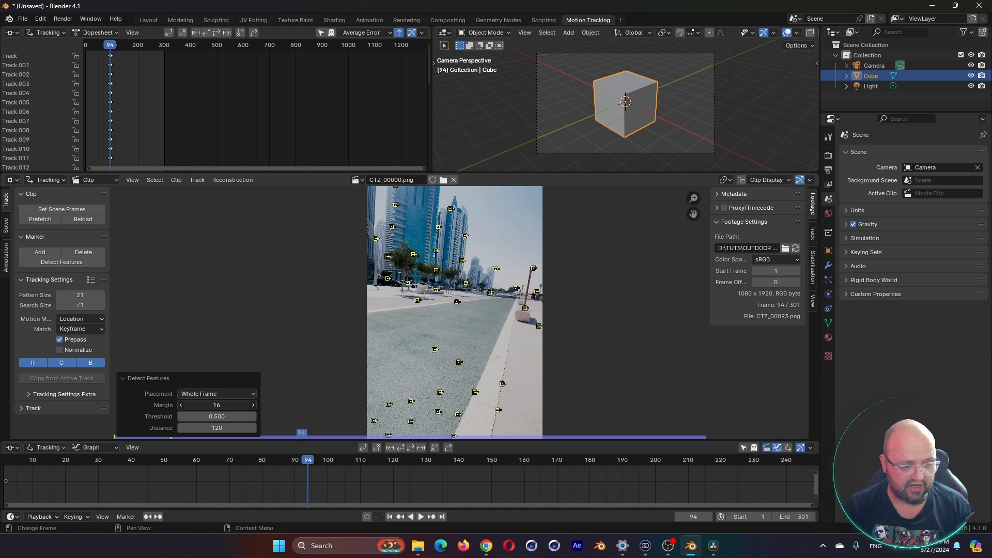
{"action": "type", "text": "8"}
{"action": "key", "text": "Return"}
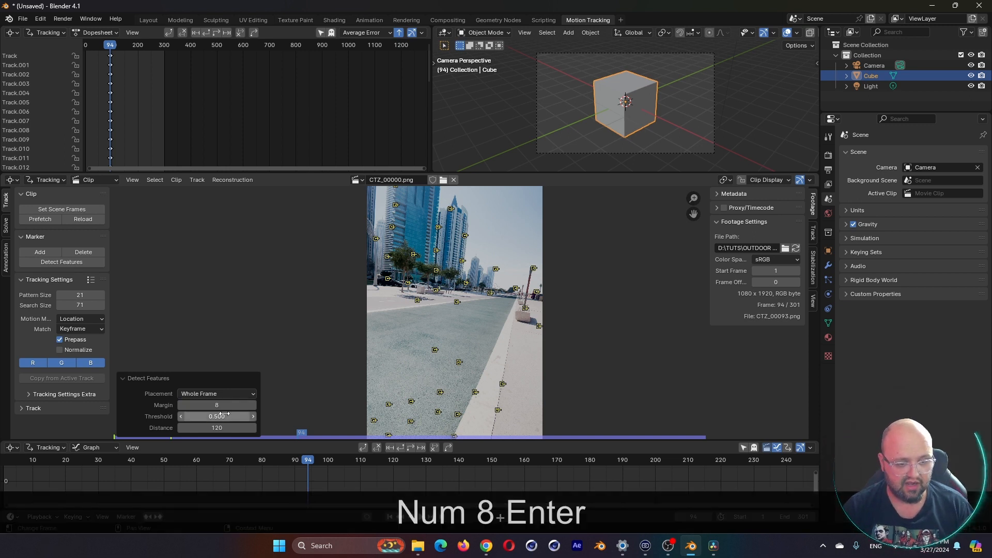
{"action": "left_click_drag", "start_coordinate": [231, 418], "coordinate": [196, 417]}
{"action": "left_click", "coordinate": [228, 428]}
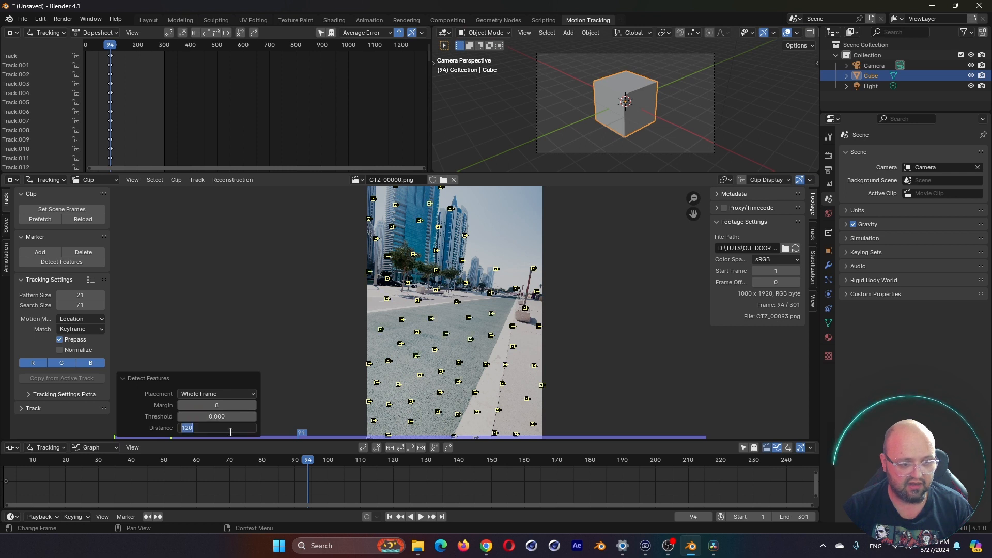
{"action": "type", "text": "60"}
{"action": "key", "text": "Return"}
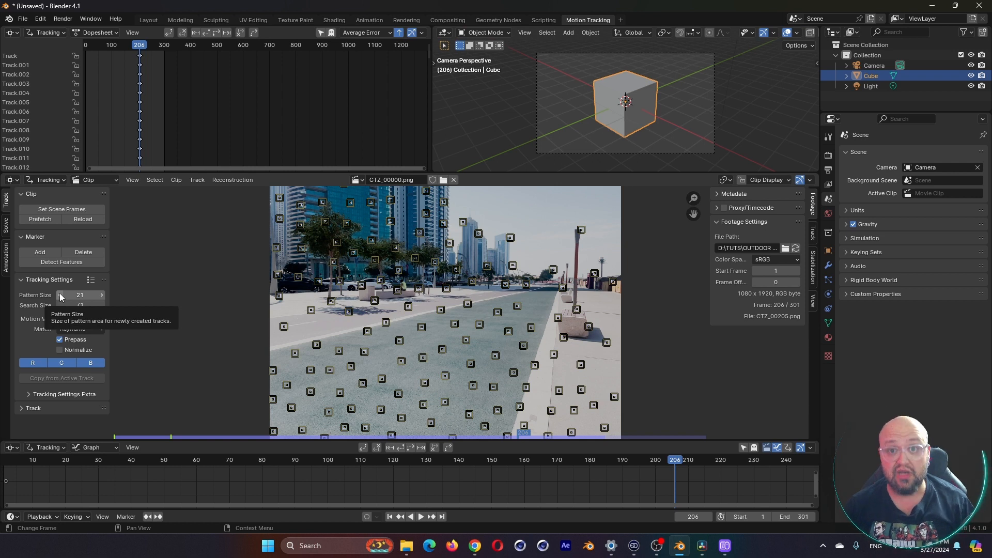
- Set the tracking motion model to Perspective, match to Previous frame, and enable Normalize
{"action": "key", "text": "ctrl+4"}
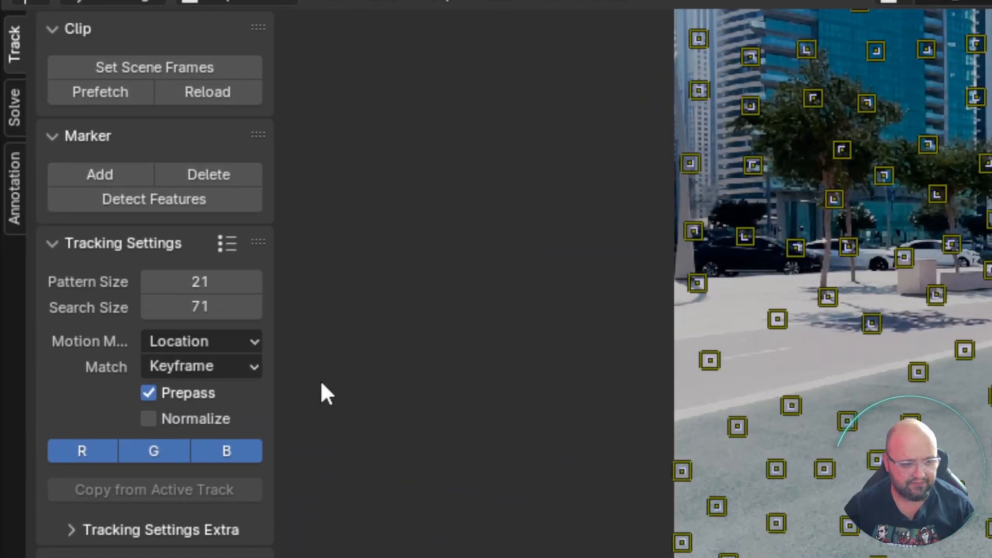
{"action": "left_click", "coordinate": [215, 341]}
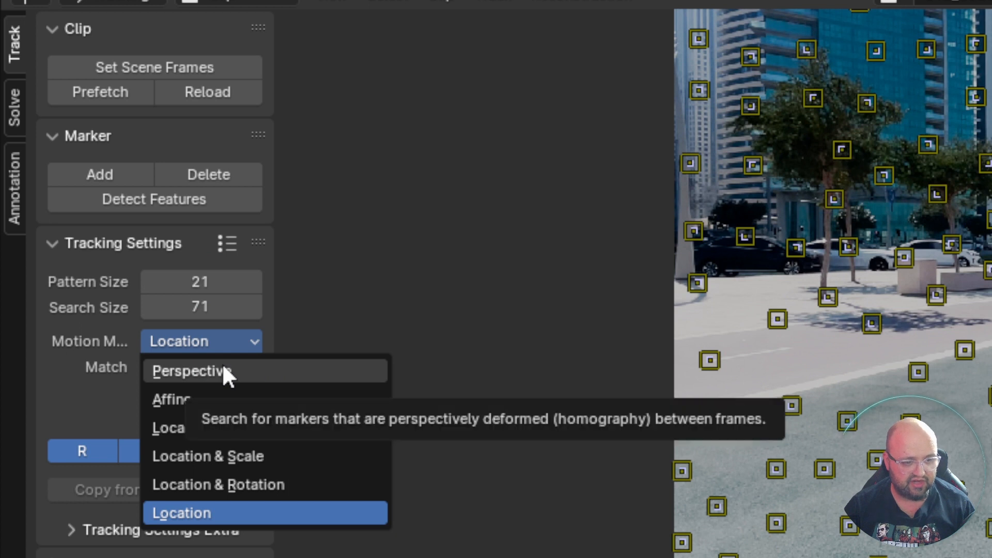
{"action": "left_click", "coordinate": [223, 364]}
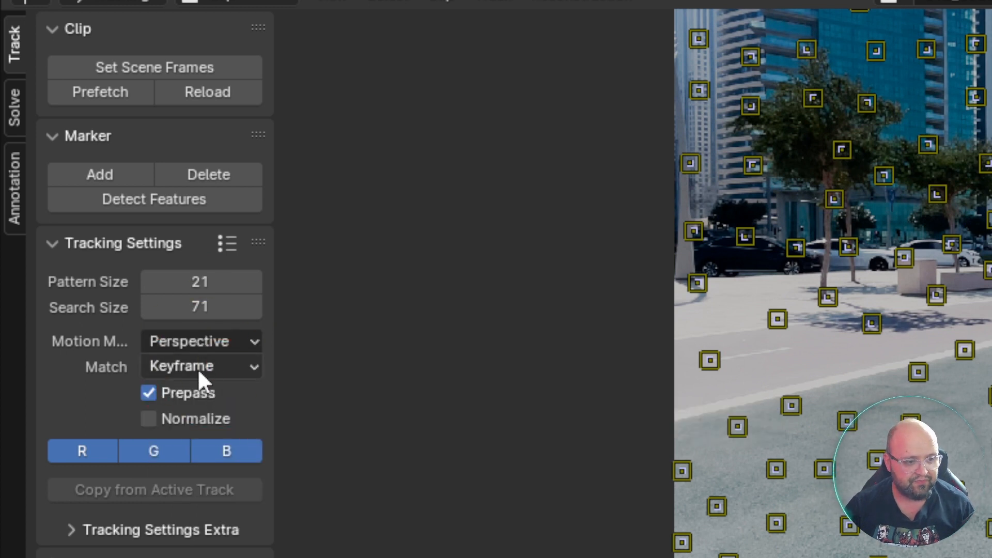
{"action": "left_click", "coordinate": [200, 368]}
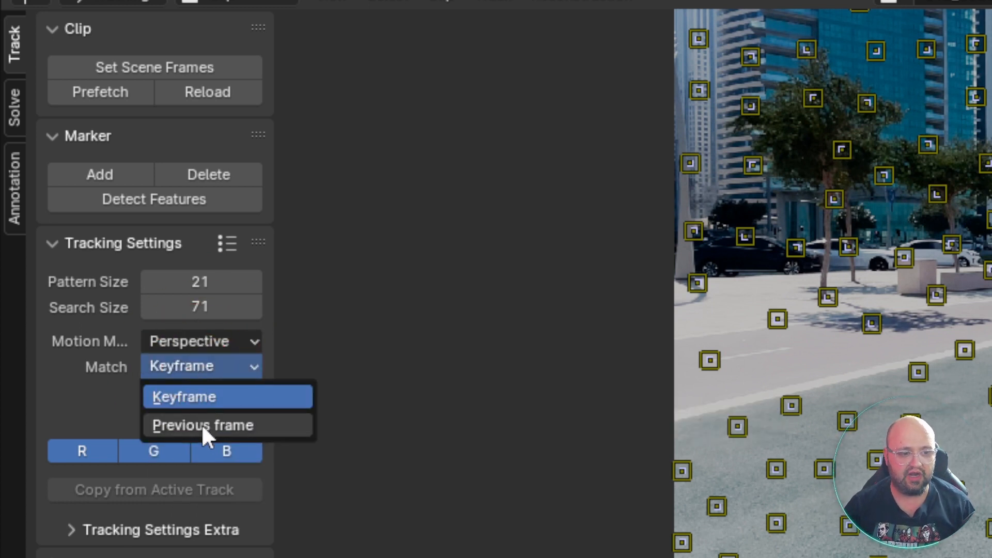
{"action": "left_click", "coordinate": [203, 426]}
{"action": "left_click", "coordinate": [190, 422]}
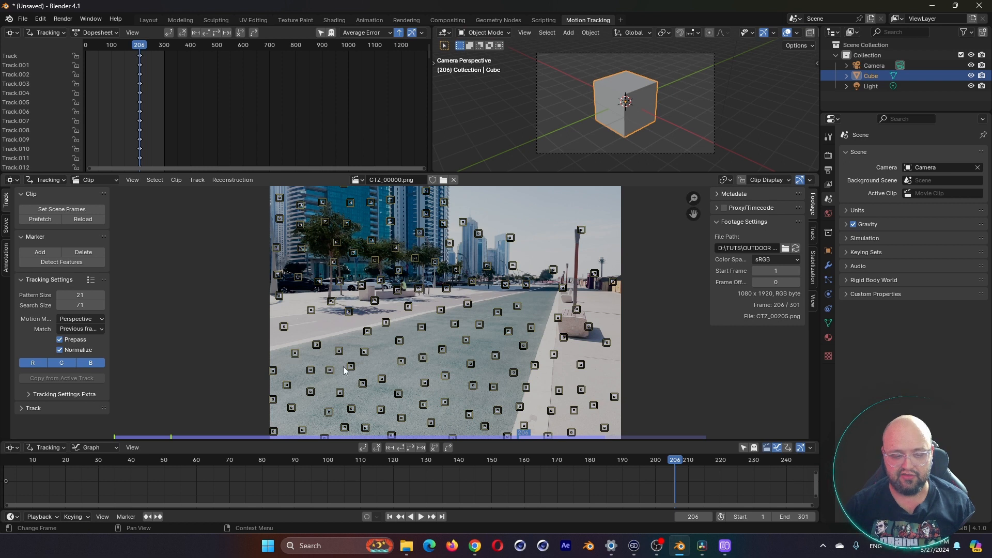
- Track all markers forward from frame 206 to the clip's end, and backward from frame 206 to its start
{"action": "key", "text": "a"}
{"action": "left_click", "coordinate": [413, 447]}
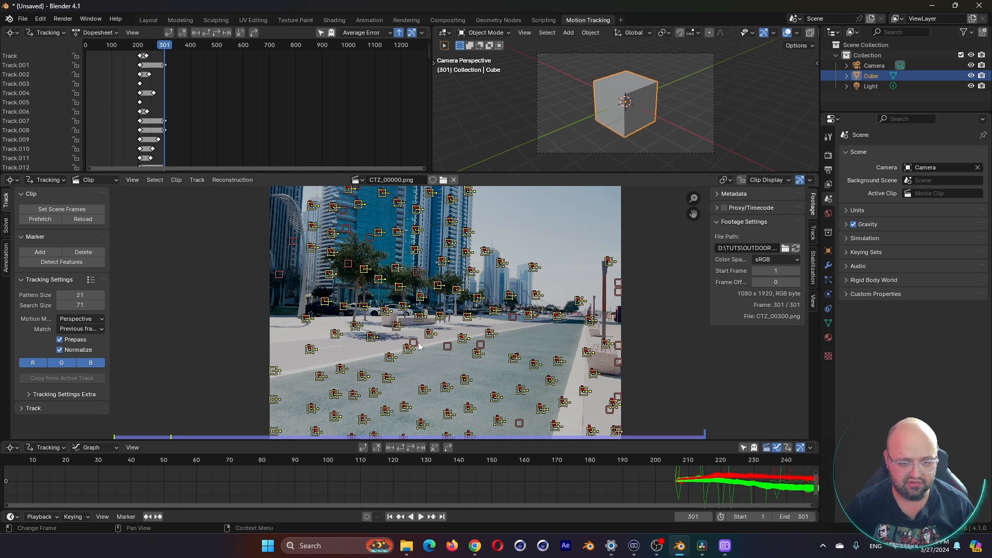
{"action": "left_click", "coordinate": [312, 247]}
{"action": "left_click", "coordinate": [676, 471]}
{"action": "left_click", "coordinate": [400, 447]}
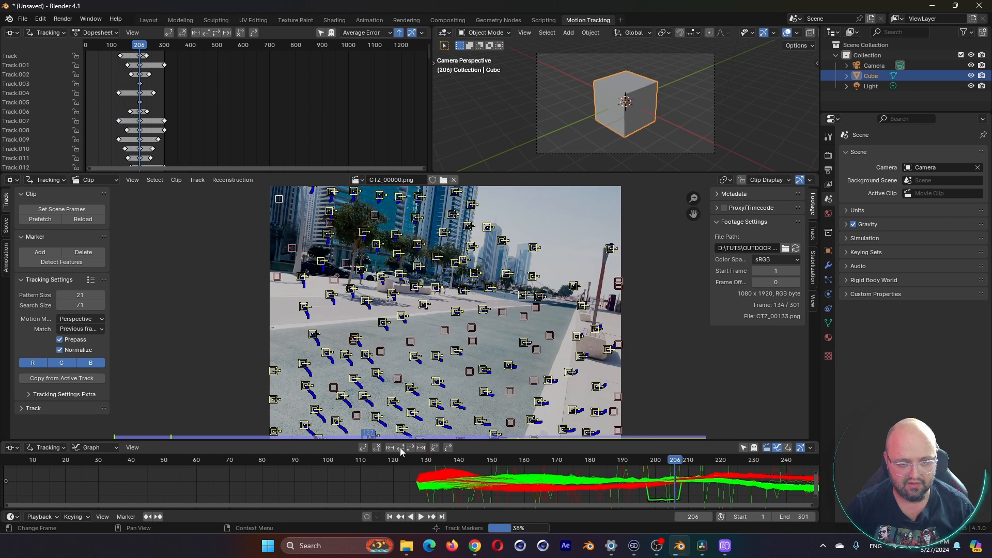
{"action": "key", "text": "space"}
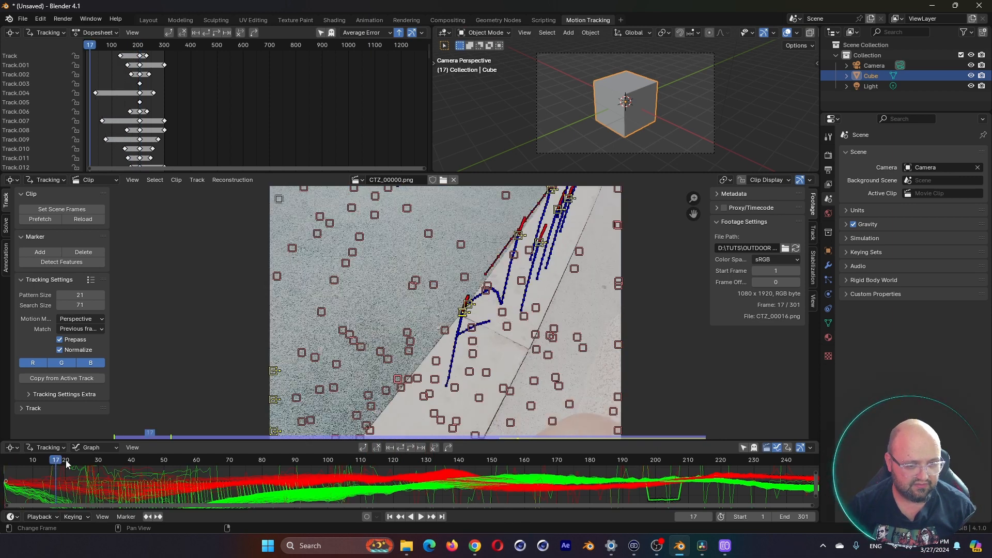
- Detect a fresh set of features at frame 1 and track them forward through the clip
{"action": "left_click_drag", "start_coordinate": [246, 464], "coordinate": [4, 500]}
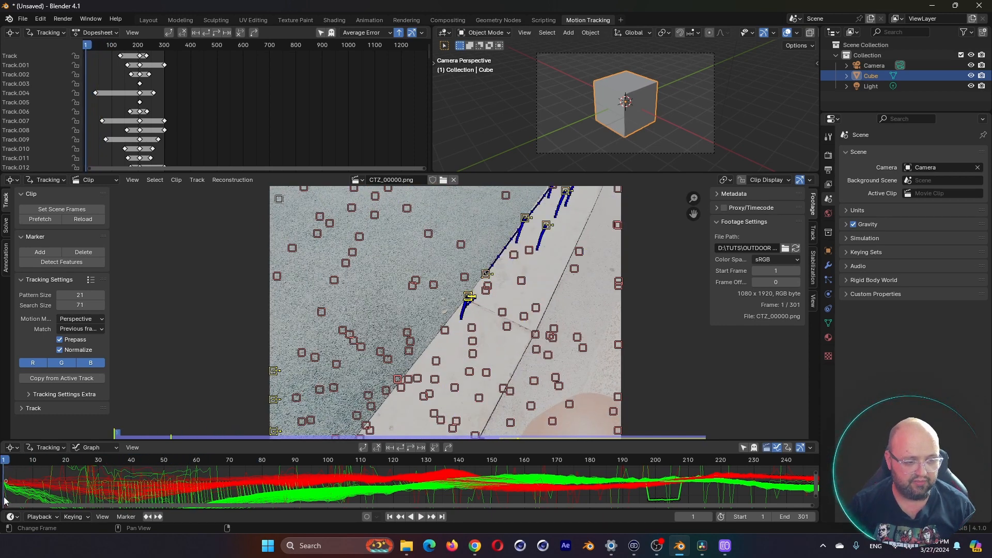
{"action": "left_click", "coordinate": [45, 262]}
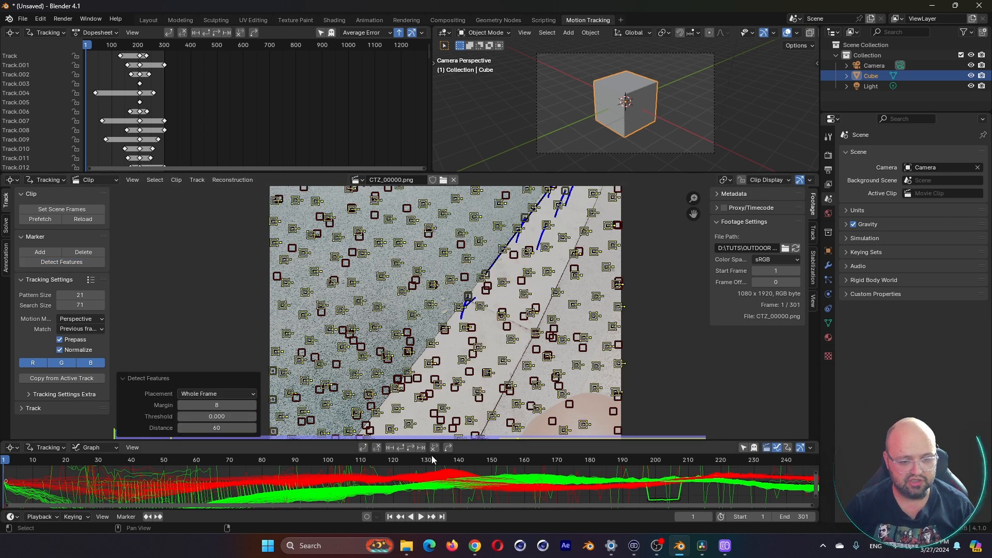
{"action": "left_click", "coordinate": [414, 448]}
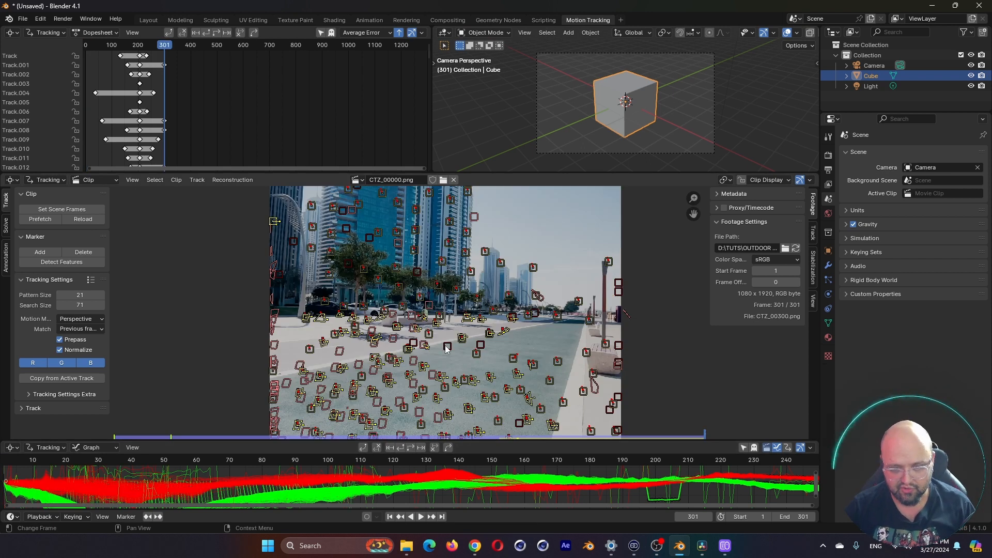
- Examine the tracked markers on the ground and their motion curves in an enlarged graph view
{"action": "middle_click_drag", "start_coordinate": [388, 346], "coordinate": [377, 295]}
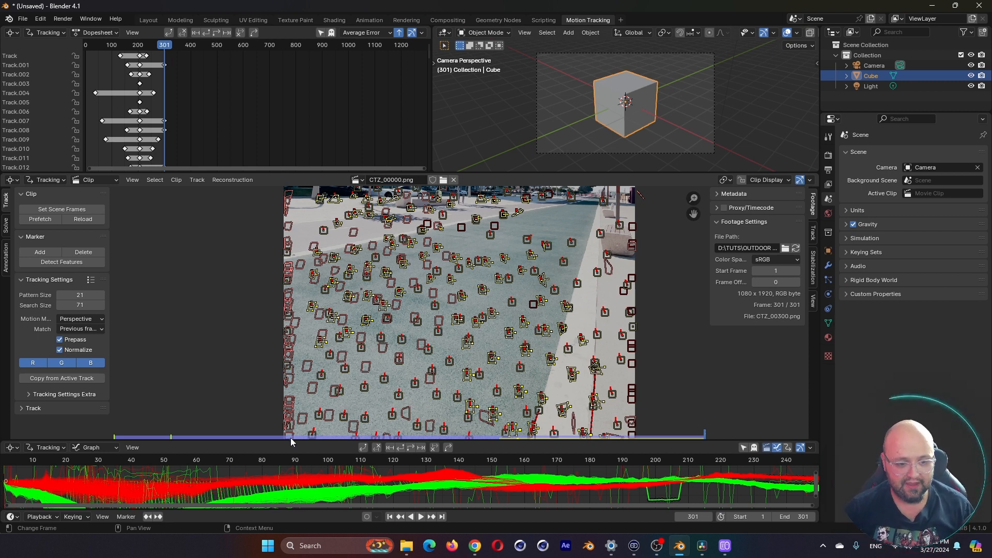
{"action": "left_click_drag", "start_coordinate": [288, 442], "coordinate": [287, 293]}
{"action": "scroll", "coordinate": [259, 380], "scroll_direction": "down", "scroll_amount": 6}
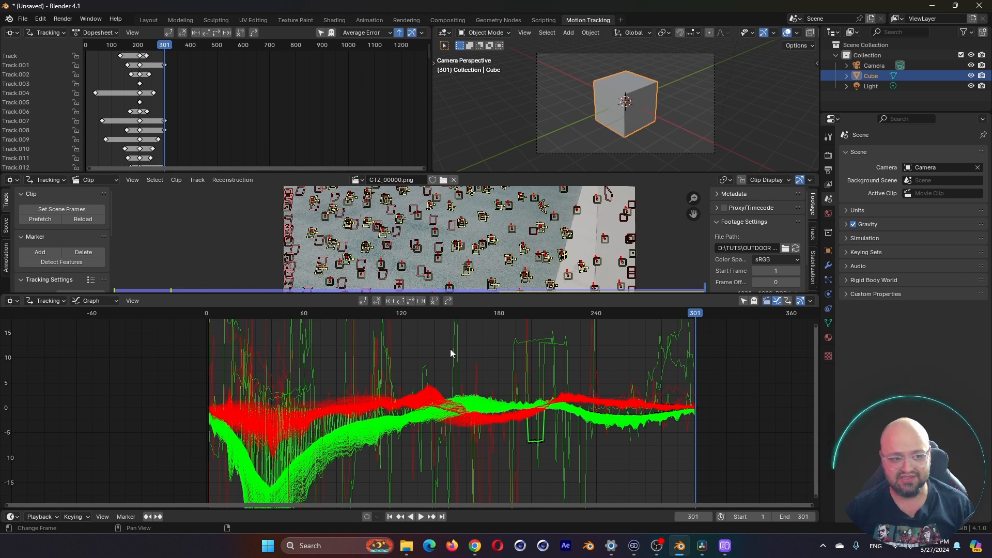
{"action": "left_click_drag", "start_coordinate": [261, 294], "coordinate": [249, 402]}
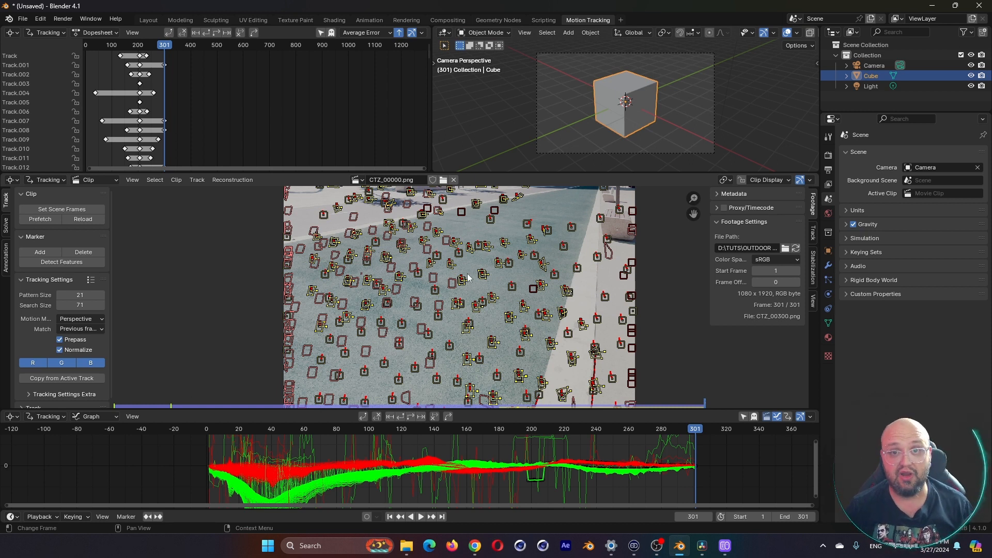
- Filter the tracks with a threshold of 9 and delete the problematic ones it selects
{"action": "left_click", "coordinate": [6, 230]}
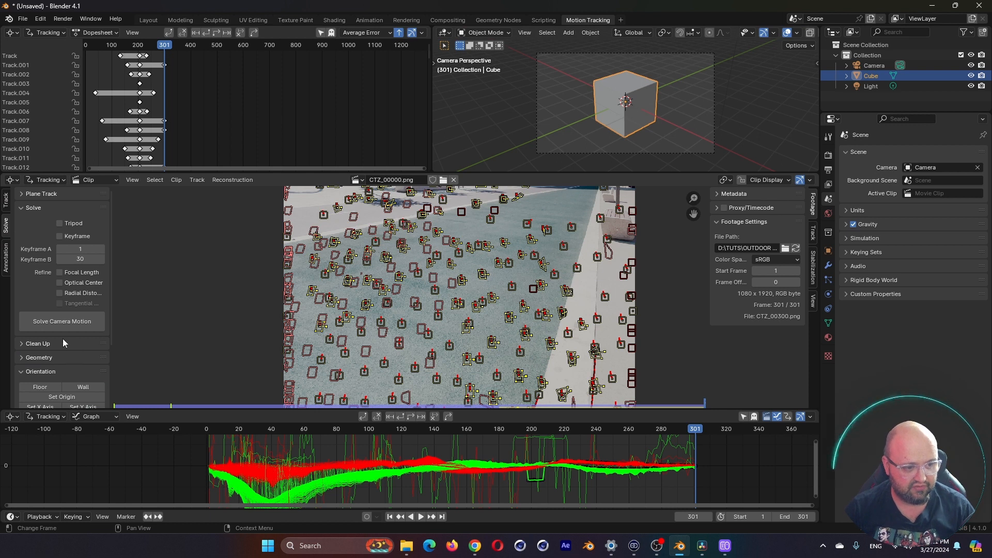
{"action": "scroll", "coordinate": [63, 343], "scroll_direction": "down", "scroll_amount": 1}
{"action": "left_click", "coordinate": [43, 320]}
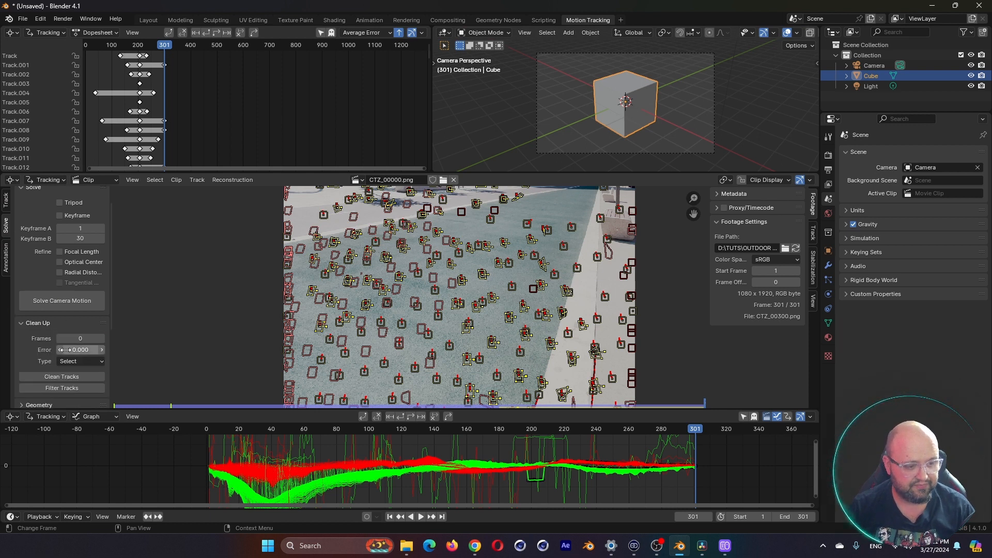
{"action": "scroll", "coordinate": [66, 350], "scroll_direction": "down", "scroll_amount": 2}
{"action": "left_click", "coordinate": [79, 320]}
{"action": "left_click", "coordinate": [50, 348]}
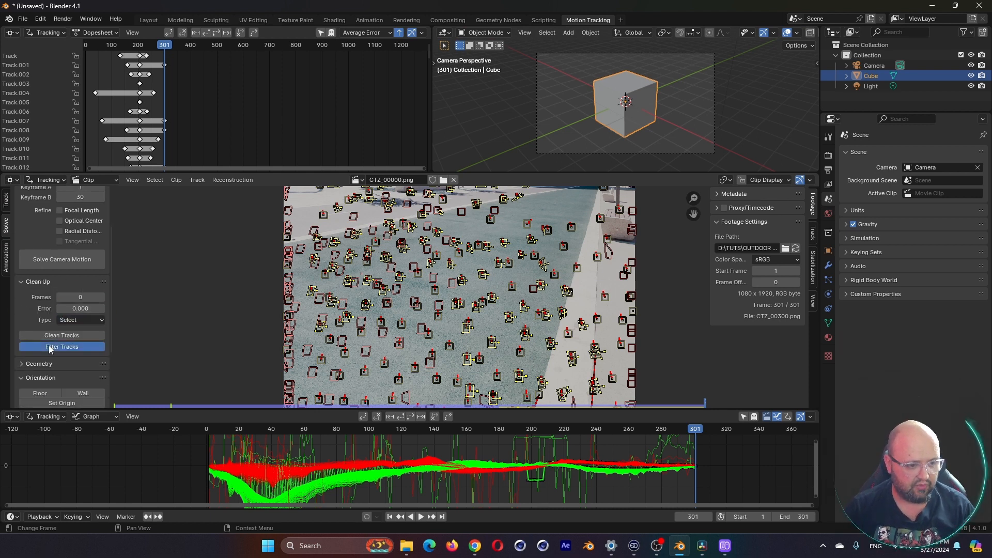
{"action": "left_click", "coordinate": [249, 396]}
{"action": "type", "text": "9"}
{"action": "key", "text": "Return"}
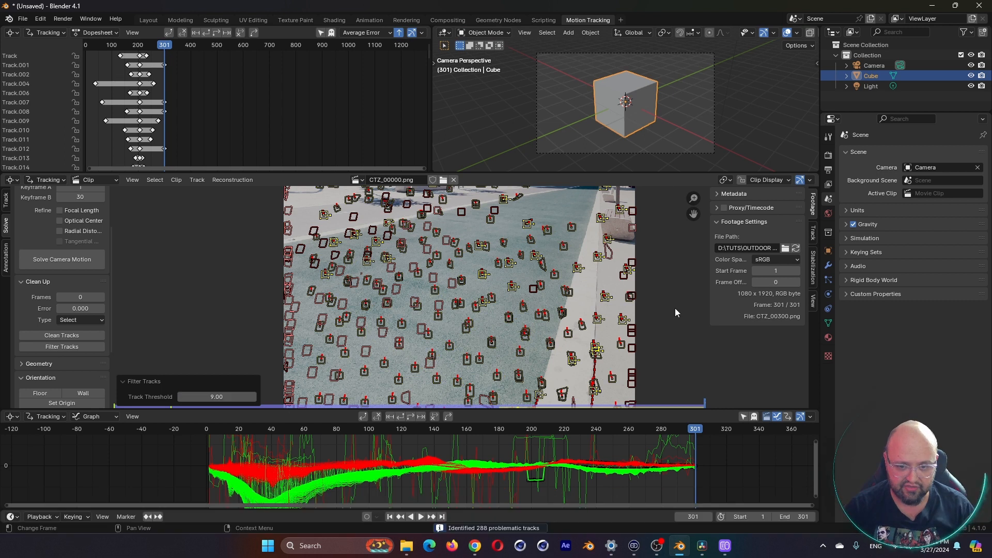
{"action": "key", "text": "Delete"}
{"action": "left_click", "coordinate": [467, 310]}
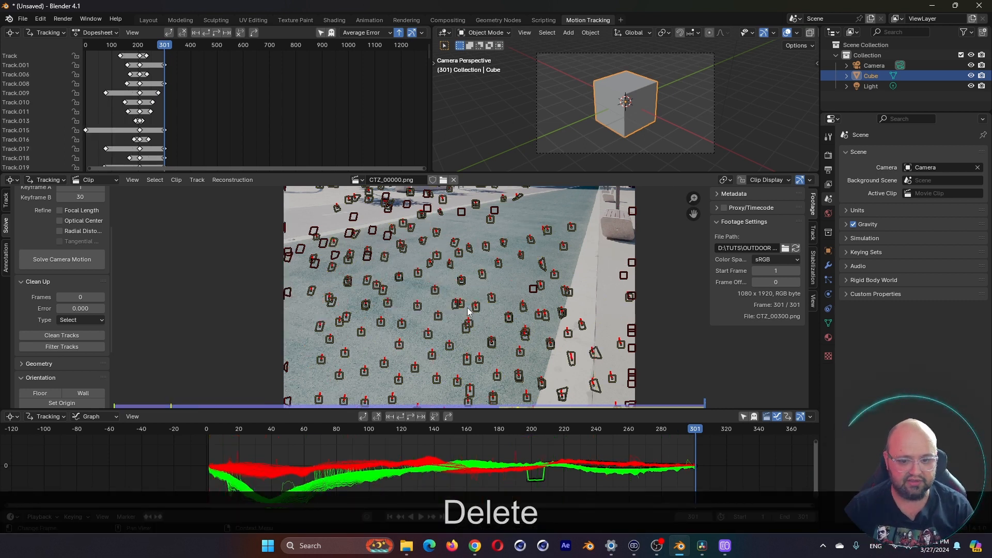
- Delete the stray track curves that break away from the main bundle in the later half of the graph
{"action": "middle_click_drag", "start_coordinate": [515, 457], "coordinate": [514, 447]}
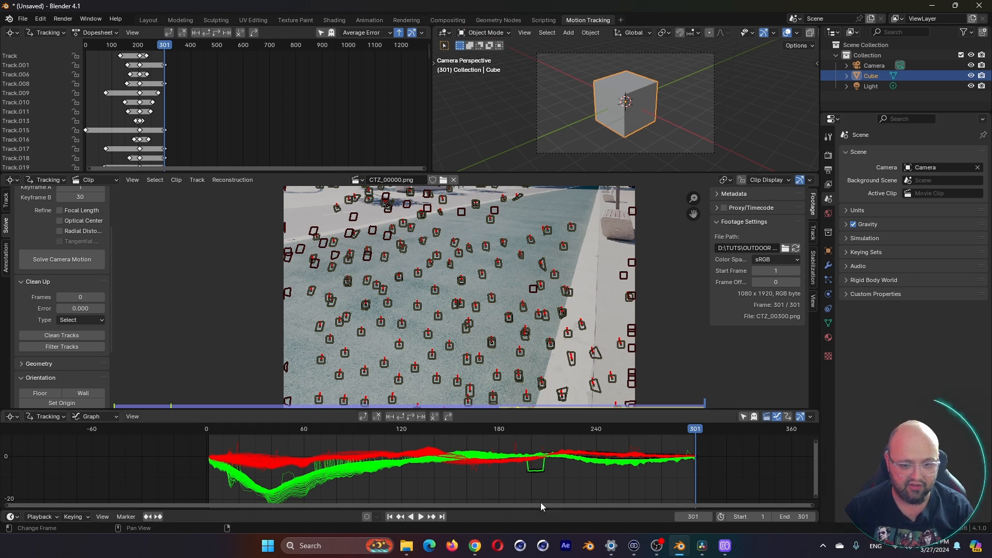
{"action": "scroll", "coordinate": [538, 476], "scroll_direction": "up", "scroll_amount": 2}
{"action": "left_click", "coordinate": [518, 474]}
{"action": "key", "text": "Delete"}
{"action": "left_click", "coordinate": [510, 472]}
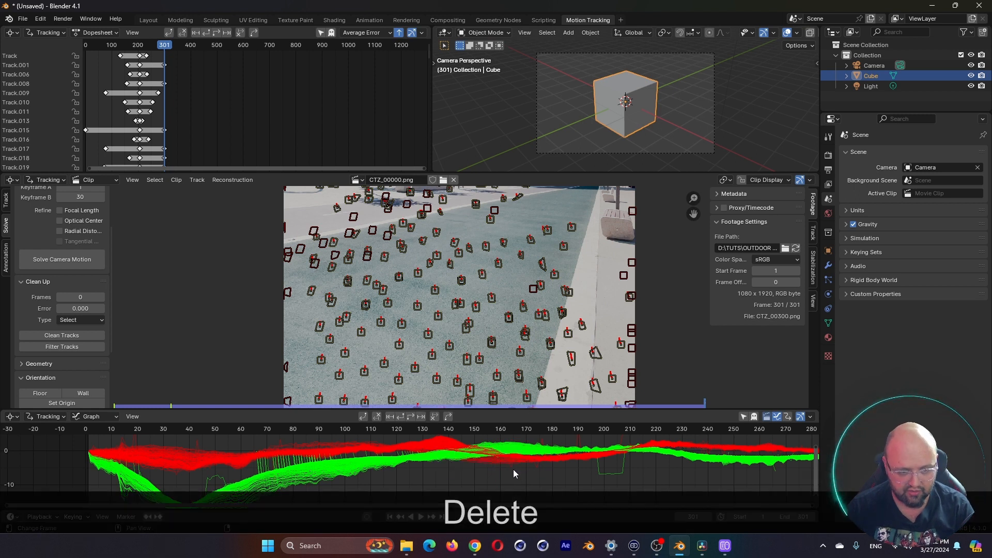
{"action": "left_click", "coordinate": [512, 467]}
{"action": "key", "text": "Delete"}
{"action": "left_click", "coordinate": [513, 467]}
{"action": "left_click", "coordinate": [776, 471]}
{"action": "key", "text": "Delete"}
{"action": "left_click", "coordinate": [776, 469]}
- Delete the outlier curves between about frames 35 and 67 in the graph, with the clip moved to frame 66
{"action": "middle_click_drag", "start_coordinate": [181, 488], "coordinate": [344, 479]}
{"action": "left_click", "coordinate": [322, 459]}
{"action": "key", "text": "Delete"}
{"action": "left_click", "coordinate": [321, 459]}
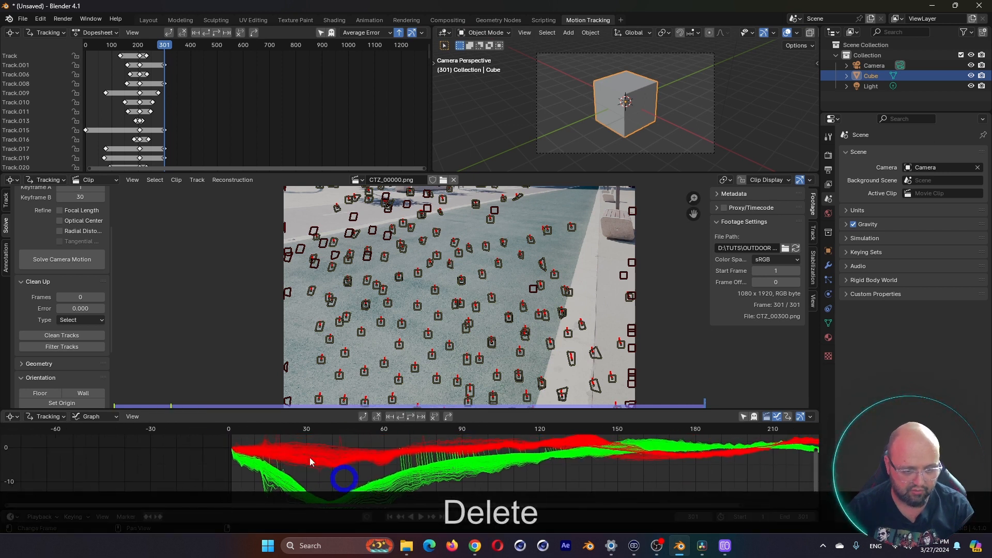
{"action": "middle_click_drag", "start_coordinate": [413, 459], "coordinate": [404, 458]}
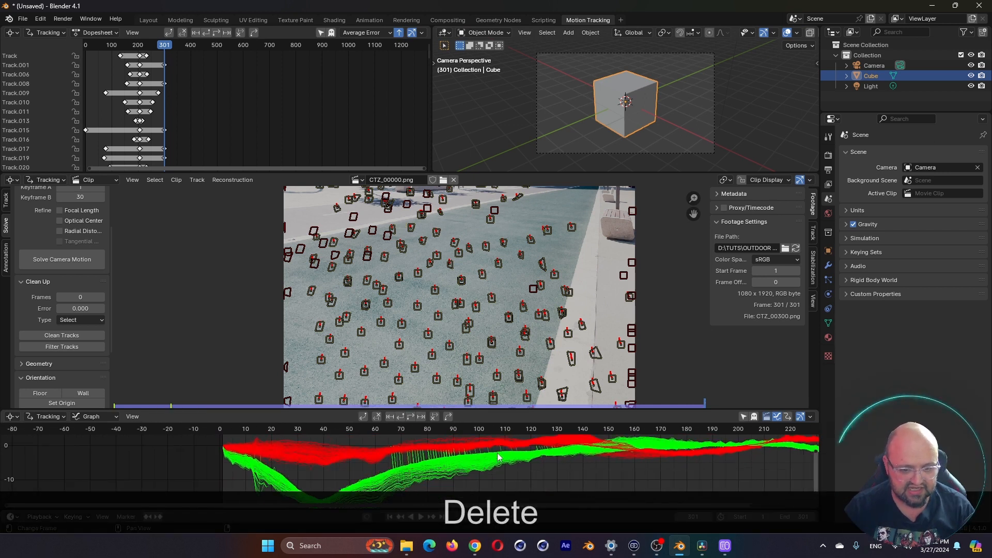
{"action": "left_click", "coordinate": [401, 432]}
{"action": "left_click_drag", "start_coordinate": [404, 435], "coordinate": [391, 456]}
{"action": "key", "text": "Delete"}
{"action": "left_click", "coordinate": [395, 464]}
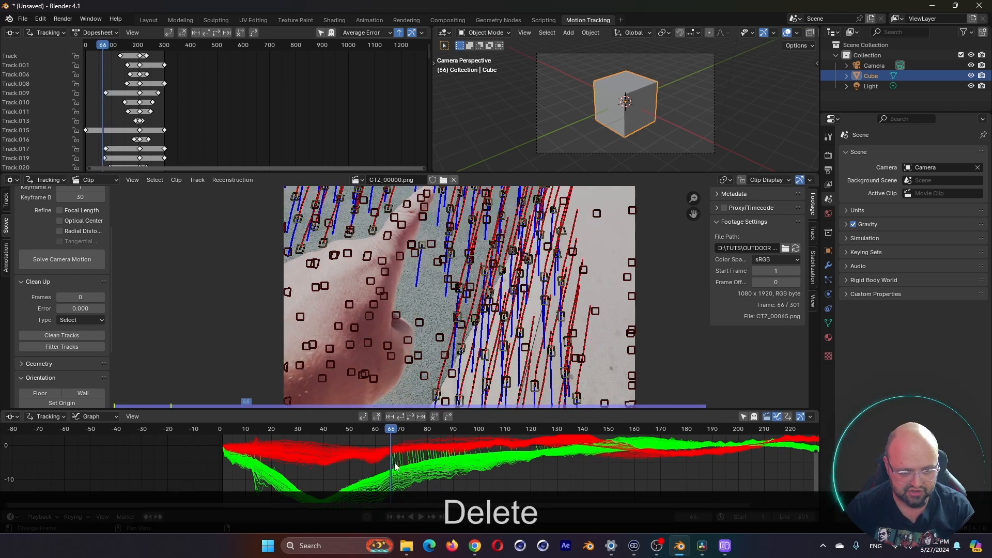
- Delete the track curves with vertical spikes just after frame 66, around frame 77
{"action": "key", "text": "Delete"}
{"action": "left_click", "coordinate": [419, 458]}
{"action": "key", "text": "Delete"}
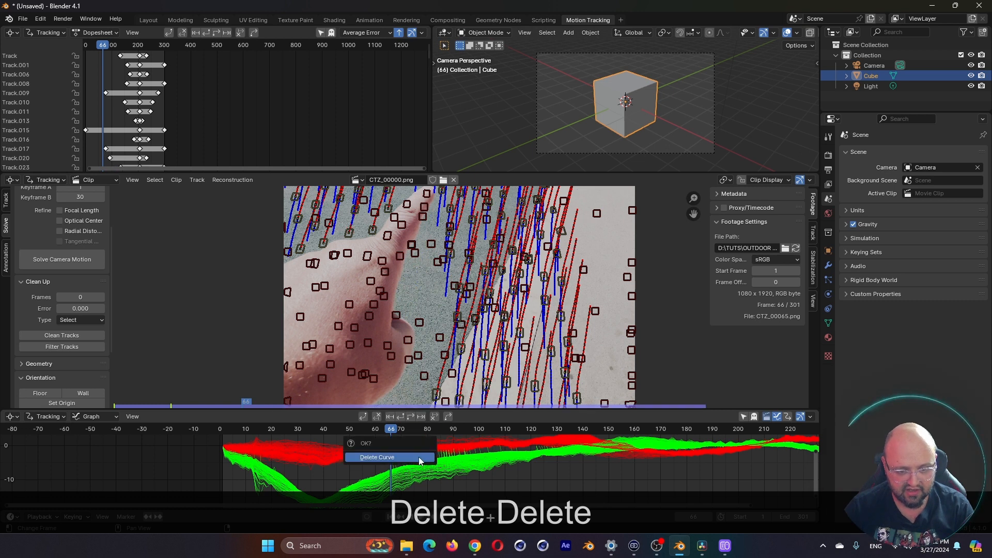
{"action": "left_click", "coordinate": [421, 460]}
{"action": "left_click", "coordinate": [421, 459]}
{"action": "key", "text": "Delete"}
{"action": "left_click", "coordinate": [421, 460]}
{"action": "left_click", "coordinate": [420, 457]}
{"action": "key", "text": "Delete"}
{"action": "left_click", "coordinate": [419, 458]}
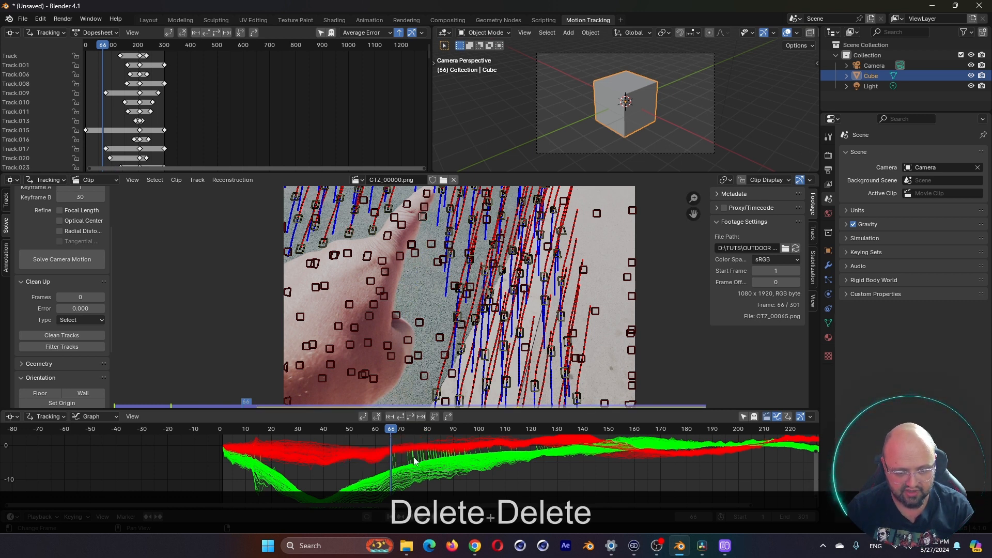
{"action": "key", "text": "Delete"}
{"action": "left_click", "coordinate": [422, 456]}
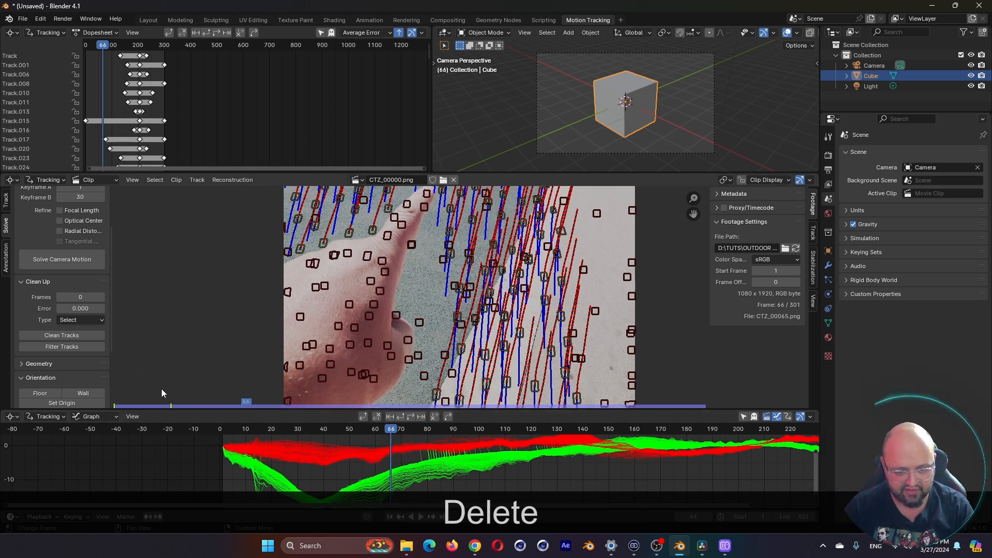
- Filter the tracks again with a threshold of 8 and delete the selected ones
{"action": "left_click", "coordinate": [60, 347]}
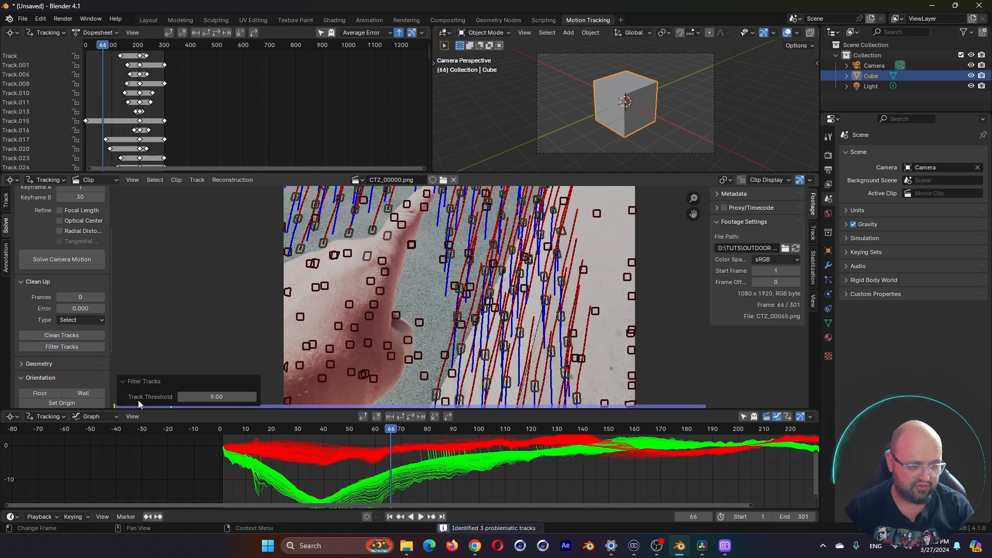
{"action": "left_click", "coordinate": [215, 398]}
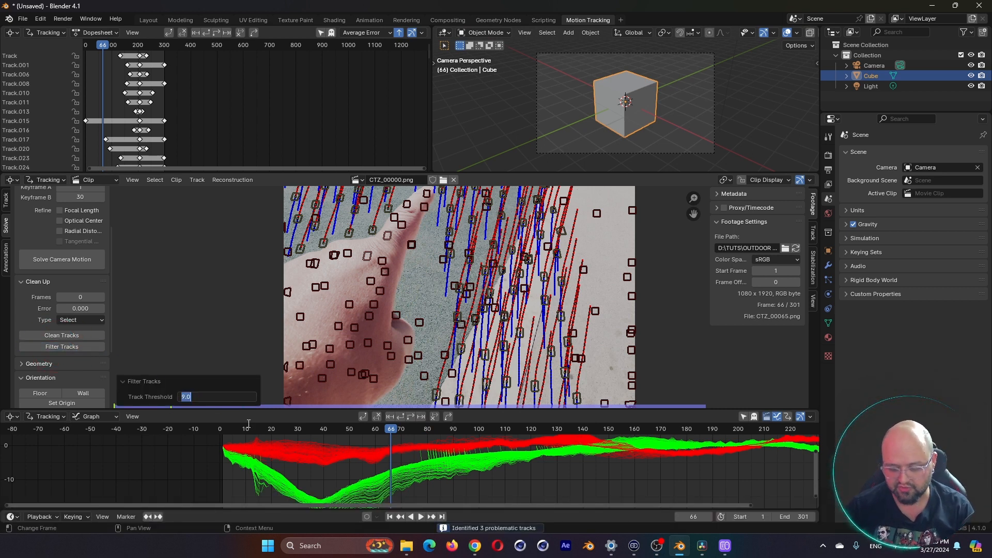
{"action": "type", "text": "8"}
{"action": "key", "text": "Return"}
{"action": "key", "text": "Delete"}
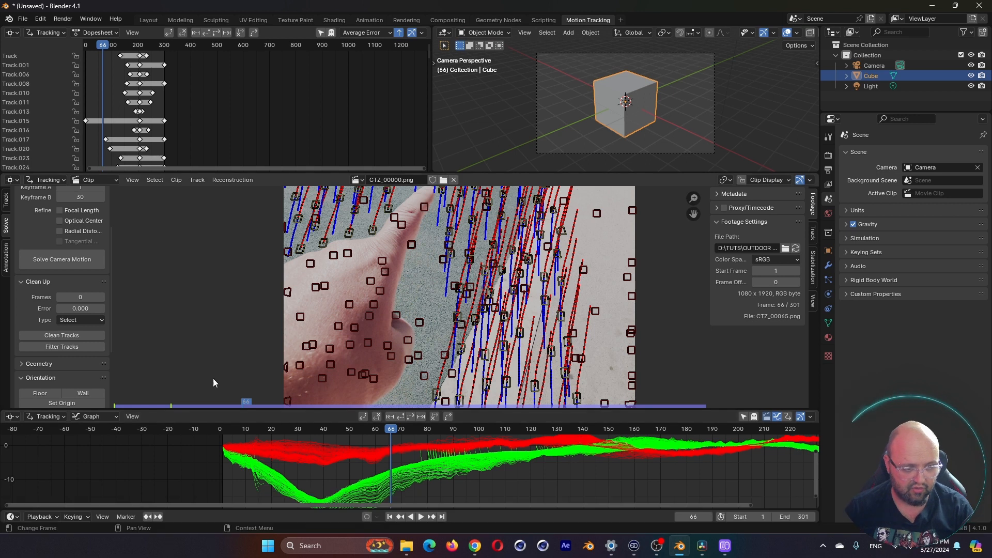
- Delete the remaining spiking curves one by one between about frames 77 and 84 in the graph
{"action": "left_click", "coordinate": [421, 456]}
{"action": "key", "text": "Delete"}
{"action": "left_click", "coordinate": [430, 456]}
{"action": "key", "text": "Delete"}
{"action": "left_click", "coordinate": [429, 457]}
{"action": "key", "text": "Delete"}
{"action": "left_click", "coordinate": [429, 456]}
{"action": "key", "text": "Delete"}
{"action": "left_click", "coordinate": [428, 457]}
{"action": "left_click", "coordinate": [432, 456]}
{"action": "key", "text": "Delete"}
{"action": "left_click", "coordinate": [432, 456]}
{"action": "key", "text": "Delete"}
{"action": "left_click", "coordinate": [433, 456]}
{"action": "left_click", "coordinate": [428, 456]}
{"action": "key", "text": "Delete"}
{"action": "left_click", "coordinate": [428, 457]}
{"action": "left_click", "coordinate": [432, 455]}
{"action": "key", "text": "Delete"}
{"action": "left_click", "coordinate": [432, 457]}
{"action": "left_click", "coordinate": [432, 455]}
{"action": "key", "text": "Delete"}
{"action": "left_click", "coordinate": [435, 456]}
{"action": "left_click", "coordinate": [435, 456]}
{"action": "key", "text": "Delete"}
{"action": "left_click", "coordinate": [435, 457]}
{"action": "left_click", "coordinate": [436, 457]}
- Delete the outlier curves near the red bundle around frame 93 and check the whole graph for leftovers
{"action": "left_click", "coordinate": [460, 441]}
{"action": "key", "text": "Delete"}
{"action": "left_click", "coordinate": [460, 439]}
{"action": "key", "text": "Delete"}
{"action": "left_click", "coordinate": [460, 438]}
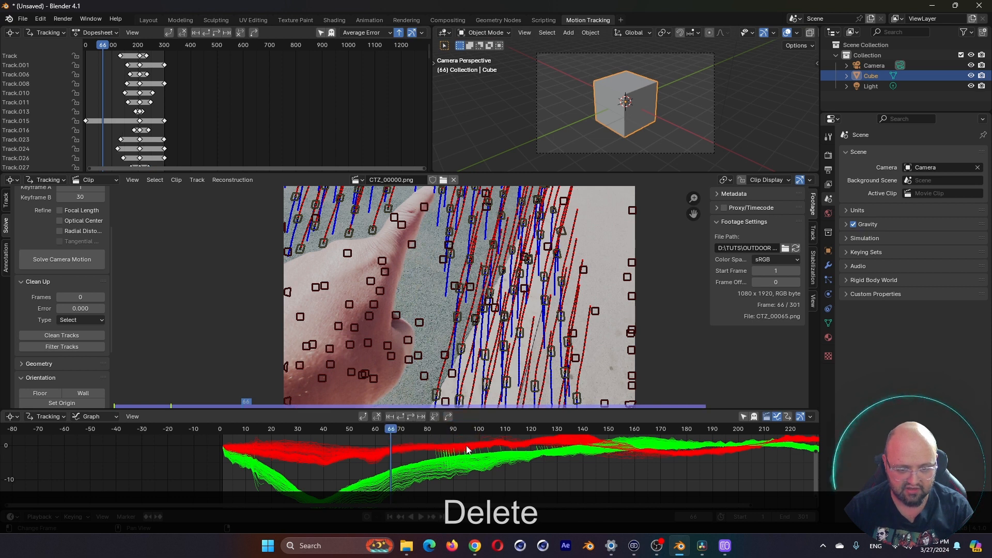
{"action": "left_click", "coordinate": [507, 436]}
{"action": "scroll", "coordinate": [417, 456], "scroll_direction": "down", "scroll_amount": 4}
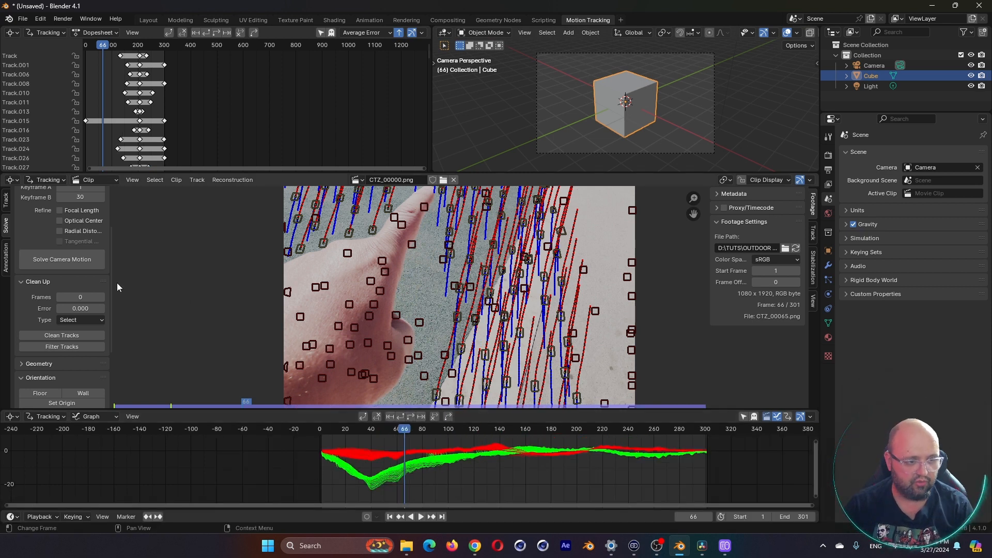
- Enable Keyframe selection and refinement of focal length, optical center and radial distortion, and solve the camera motion
{"action": "scroll", "coordinate": [56, 282], "scroll_direction": "up", "scroll_amount": 3}
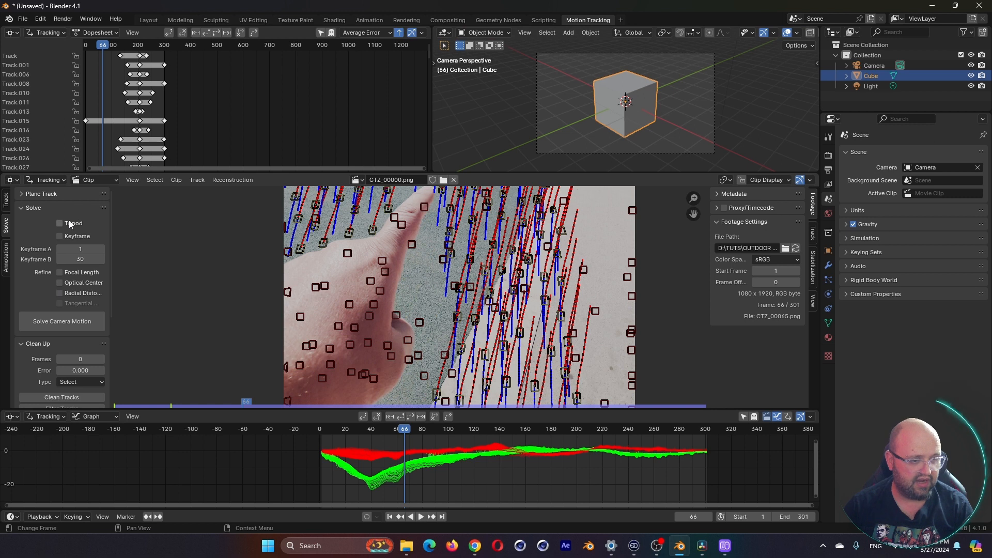
{"action": "left_click_drag", "start_coordinate": [78, 275], "coordinate": [74, 295]}
{"action": "left_click", "coordinate": [54, 325]}
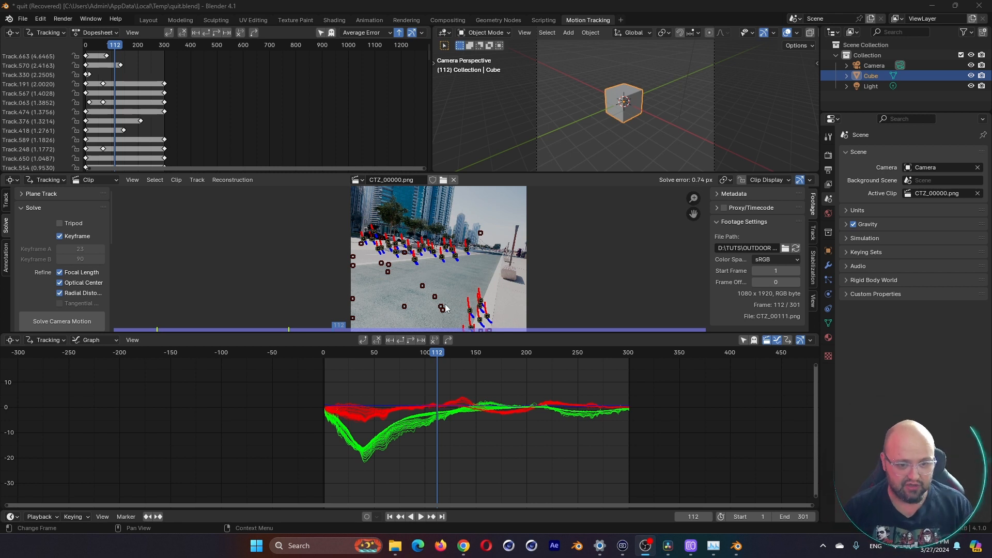
- Examine the tracked markers around the parked cars and benches at frame 112
{"action": "scroll", "coordinate": [448, 297], "scroll_direction": "up", "scroll_amount": 4}
{"action": "scroll", "coordinate": [448, 297], "scroll_direction": "up", "scroll_amount": 3}
{"action": "middle_click_drag", "start_coordinate": [450, 299], "coordinate": [276, 262]}
{"action": "middle_click_drag", "start_coordinate": [540, 245], "coordinate": [268, 221]}
{"action": "scroll", "coordinate": [474, 222], "scroll_direction": "down", "scroll_amount": 1}
{"action": "middle_click_drag", "start_coordinate": [394, 194], "coordinate": [529, 282]}
{"action": "scroll", "coordinate": [447, 280], "scroll_direction": "up", "scroll_amount": 2}
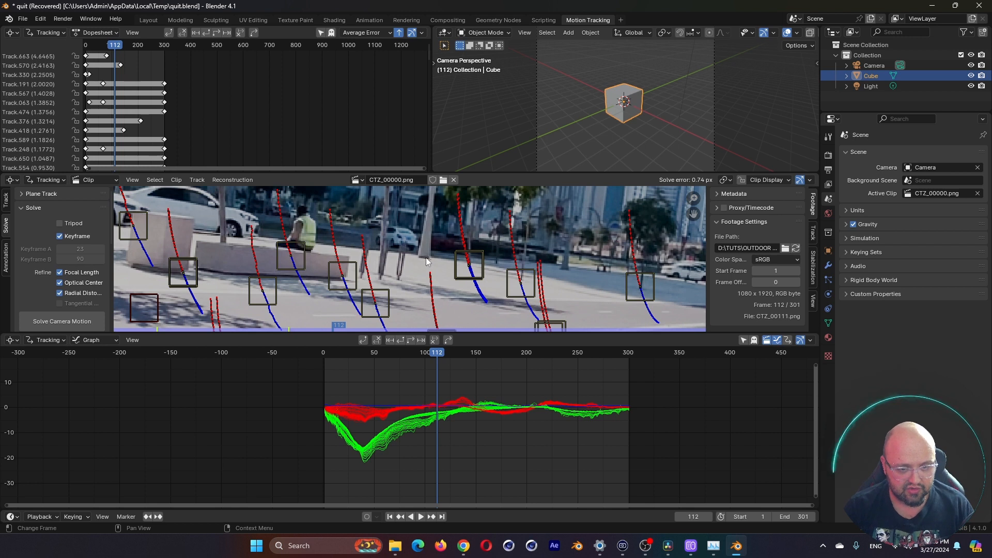
{"action": "scroll", "coordinate": [594, 274], "scroll_direction": "down", "scroll_amount": 2}
{"action": "middle_click_drag", "start_coordinate": [593, 274], "coordinate": [628, 278]}
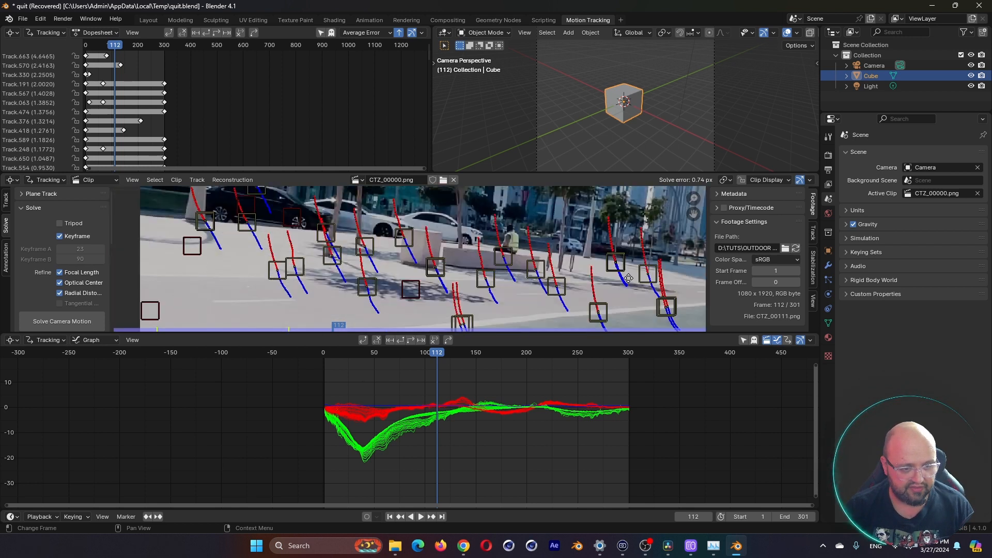
{"action": "middle_click_drag", "start_coordinate": [543, 310], "coordinate": [393, 222]}
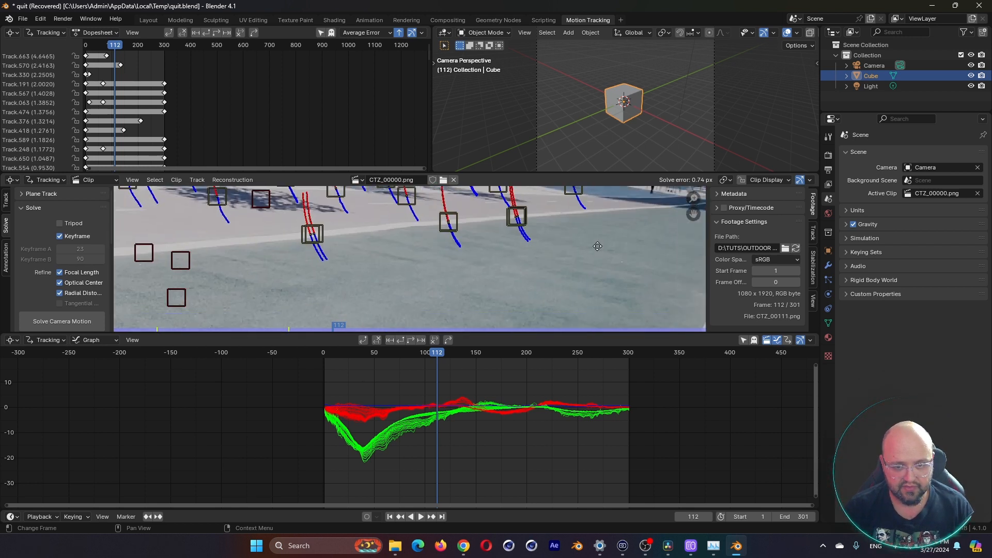
- Add a marker on the pavement joint at frame 112, tracked through the clip, and re-solve the camera motion
{"action": "middle_click_drag", "start_coordinate": [597, 246], "coordinate": [446, 306]}
{"action": "middle_click_drag", "start_coordinate": [514, 304], "coordinate": [498, 210]}
{"action": "middle_click_drag", "start_coordinate": [537, 265], "coordinate": [458, 203]}
{"action": "middle_click_drag", "start_coordinate": [465, 274], "coordinate": [454, 293]}
{"action": "scroll", "coordinate": [457, 243], "scroll_direction": "up", "scroll_amount": 3}
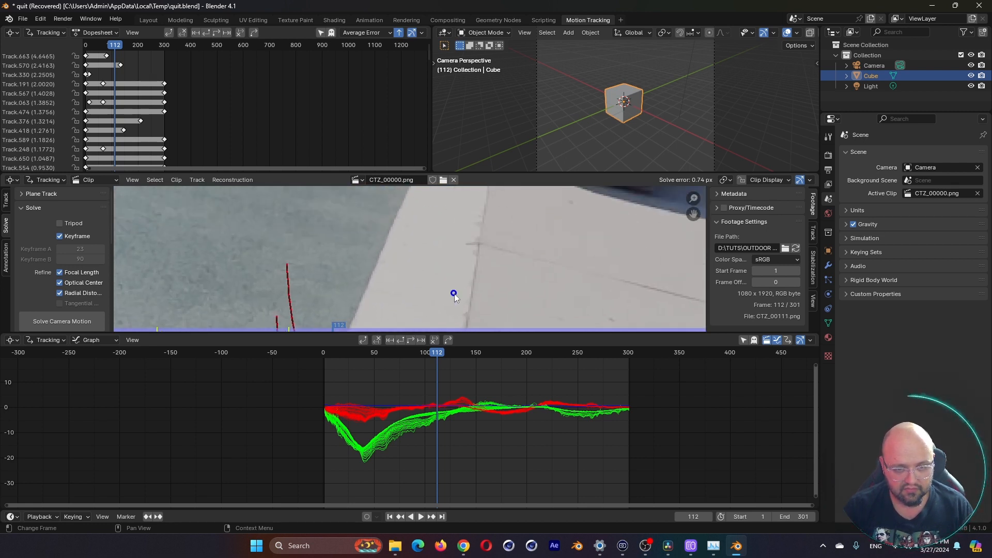
{"action": "left_click", "coordinate": [479, 243], "text": "ctrl"}
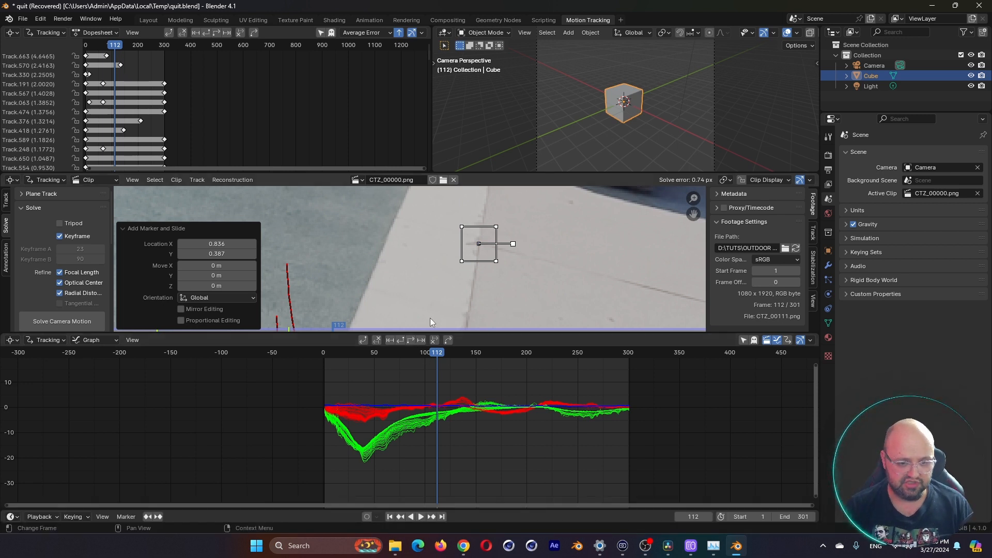
{"action": "left_click", "coordinate": [409, 340]}
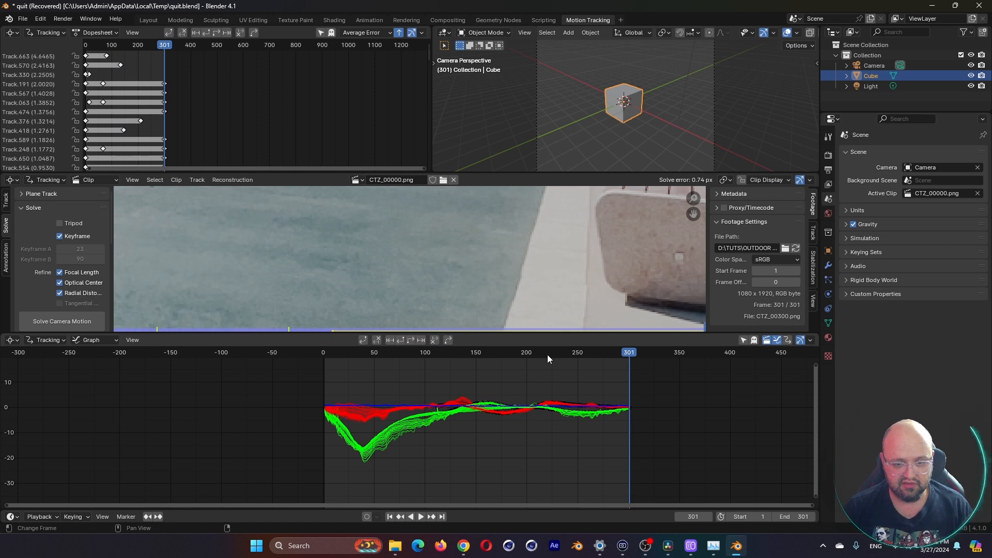
{"action": "key", "text": "shift+s"}
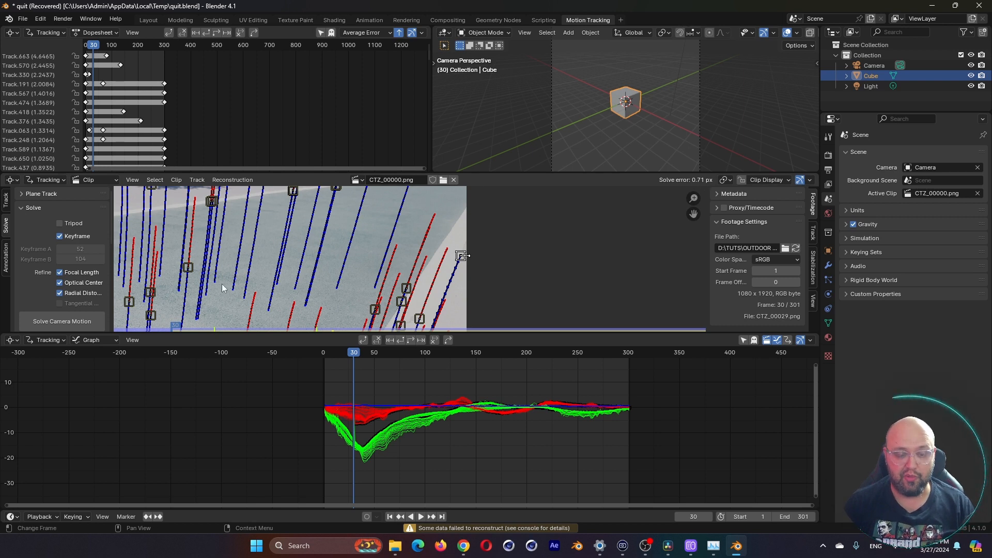
- Enlarge the clip view and examine the tracked markers on the ground from frame 30 to frame 64
{"action": "middle_click_drag", "start_coordinate": [413, 257], "coordinate": [522, 229]}
{"action": "left_click_drag", "start_coordinate": [468, 335], "coordinate": [467, 473]}
{"action": "scroll", "coordinate": [407, 354], "scroll_direction": "down", "scroll_amount": 5}
{"action": "scroll", "coordinate": [407, 350], "scroll_direction": "up", "scroll_amount": 2}
{"action": "scroll", "coordinate": [407, 351], "scroll_direction": "down", "scroll_amount": 2}
{"action": "middle_click_drag", "start_coordinate": [407, 351], "coordinate": [459, 353]}
{"action": "scroll", "coordinate": [454, 316], "scroll_direction": "up", "scroll_amount": 3}
{"action": "scroll", "coordinate": [454, 315], "scroll_direction": "up", "scroll_amount": 2}
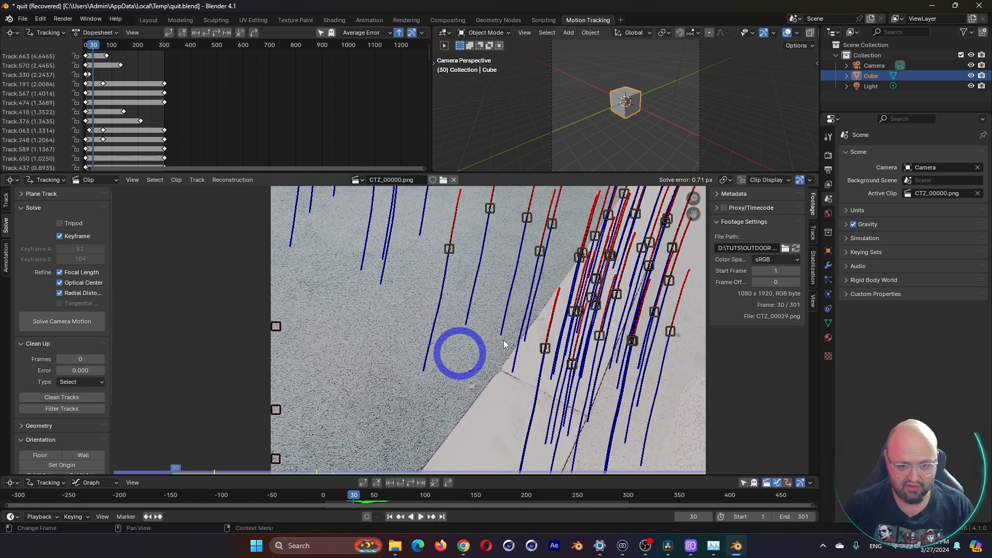
{"action": "scroll", "coordinate": [496, 319], "scroll_direction": "down", "scroll_amount": 2}
{"action": "left_click_drag", "start_coordinate": [205, 470], "coordinate": [241, 455]}
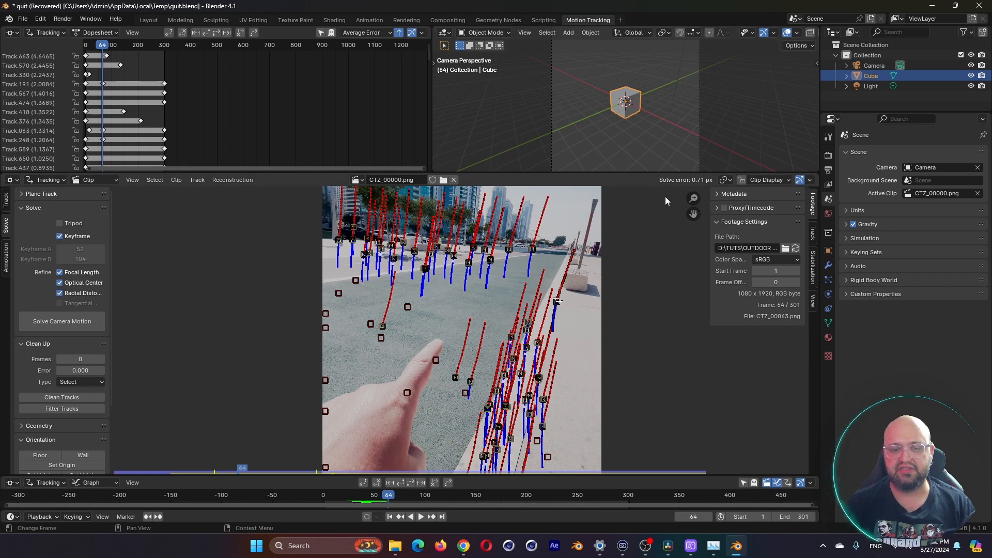
- At frame 174, set the floor plane from two markers along the far curb and one on the near pavement edge
{"action": "left_click", "coordinate": [391, 478]}
{"action": "left_click_drag", "start_coordinate": [391, 475], "coordinate": [457, 469]}
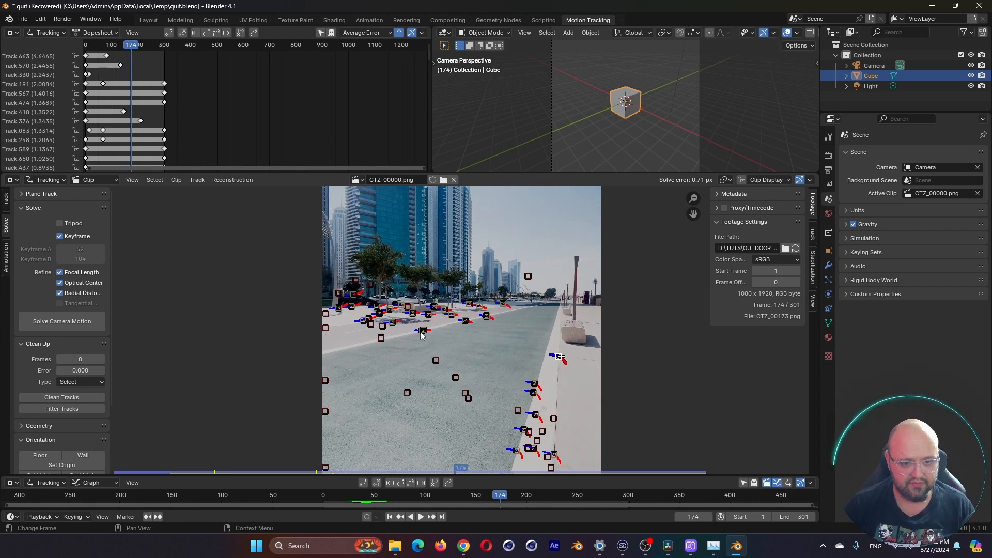
{"action": "left_click", "coordinate": [465, 321]}
{"action": "left_click", "coordinate": [486, 316], "text": "shift"}
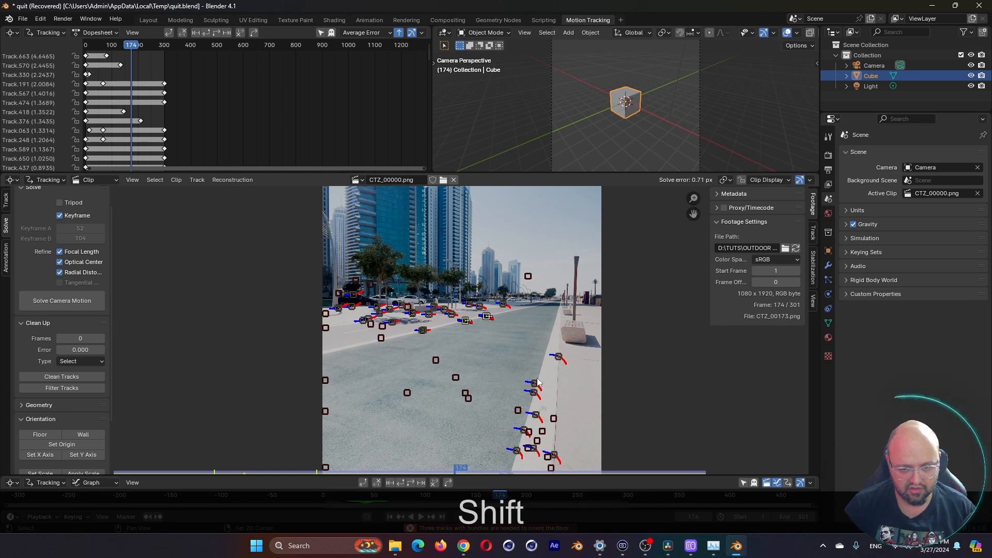
{"action": "left_click", "coordinate": [534, 385], "text": "shift"}
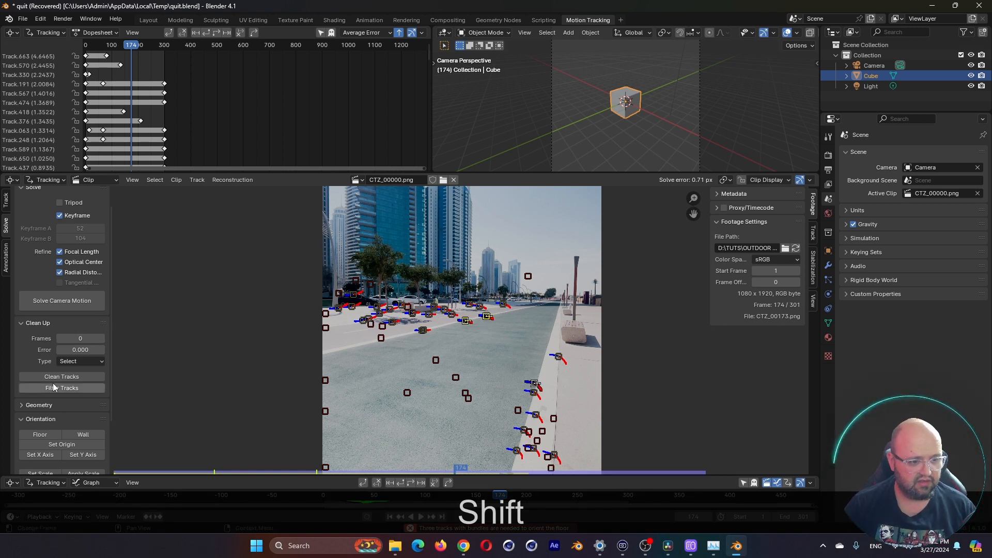
{"action": "left_click", "coordinate": [48, 435]}
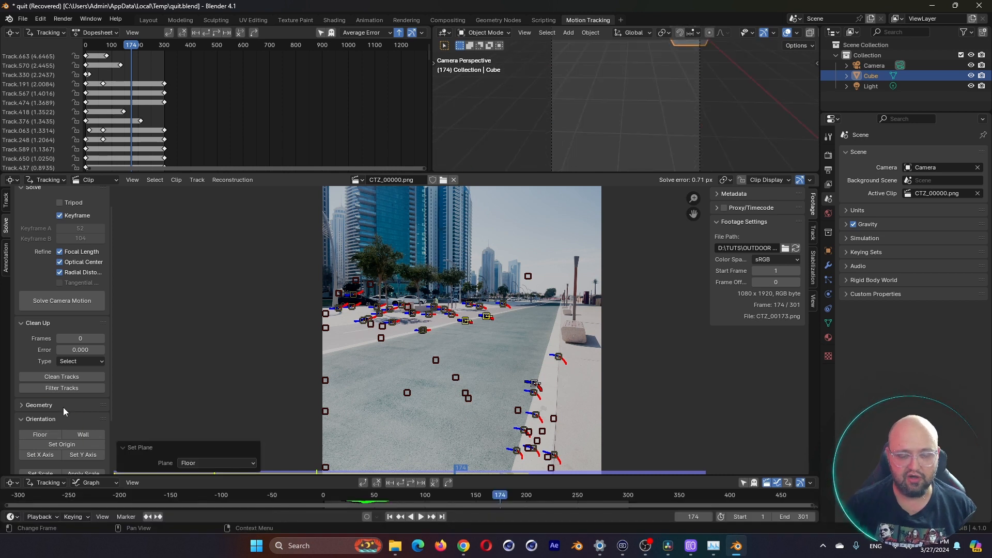
{"action": "scroll", "coordinate": [496, 351], "scroll_direction": "up", "scroll_amount": 4}
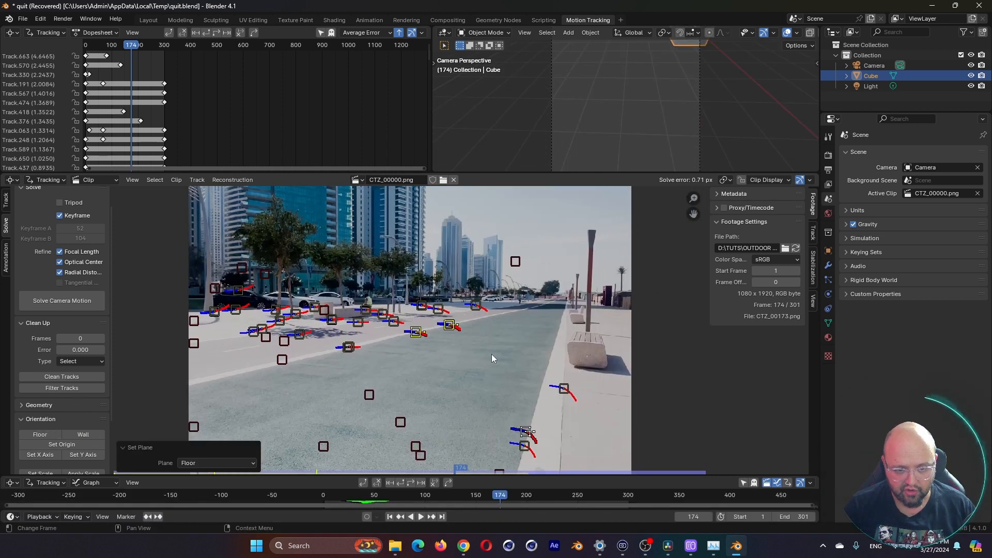
{"action": "scroll", "coordinate": [491, 356], "scroll_direction": "up", "scroll_amount": 2}
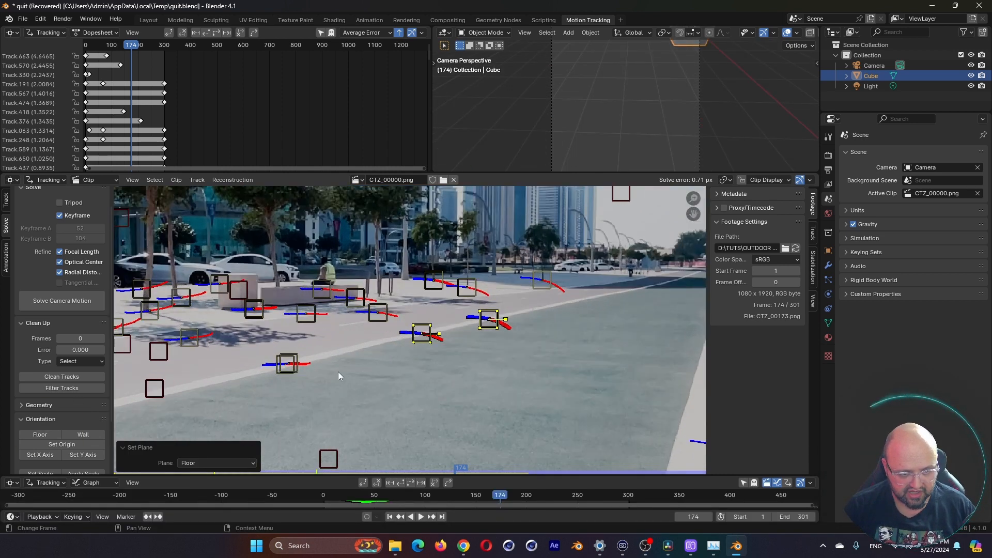
- Undo the last plane change and set the scene origin to the marker on the near pavement edge
{"action": "left_click", "coordinate": [283, 364]}
{"action": "key", "text": "ctrl+z"}
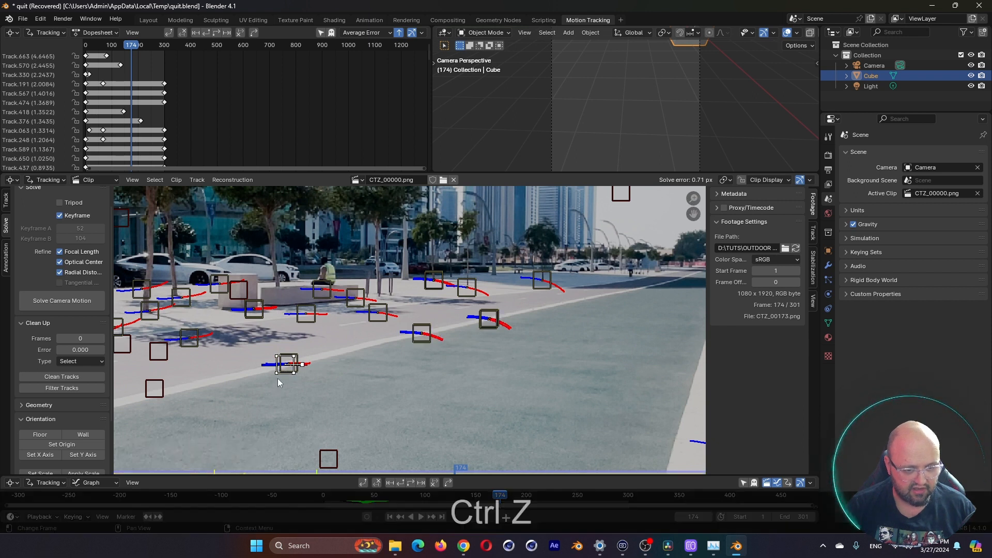
{"action": "left_click", "coordinate": [78, 443]}
- Set the scene scale from the two markers at the bases of the tree trunks, using a distance of 4
{"action": "scroll", "coordinate": [79, 438], "scroll_direction": "down", "scroll_amount": 3}
{"action": "scroll", "coordinate": [448, 371], "scroll_direction": "up", "scroll_amount": 3}
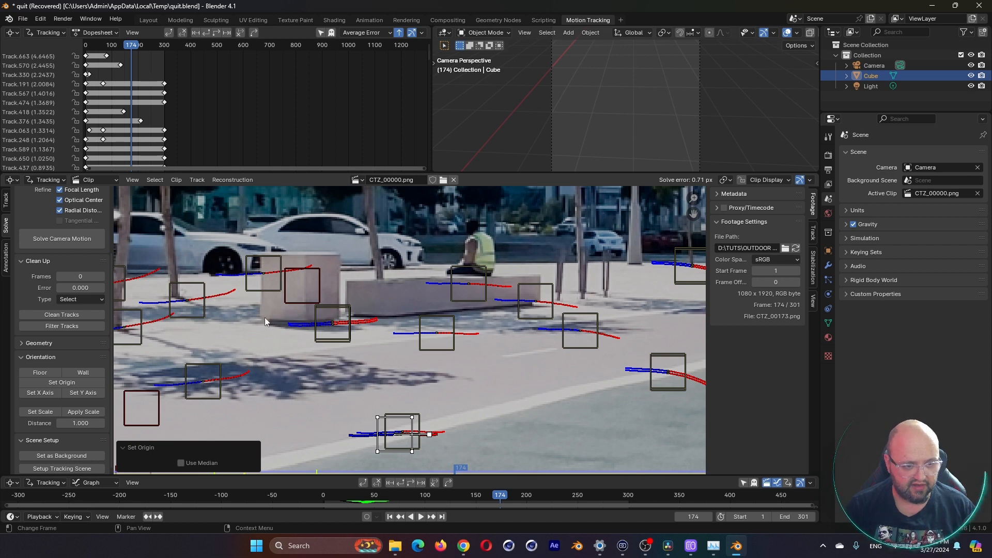
{"action": "middle_click_drag", "start_coordinate": [207, 331], "coordinate": [354, 336]}
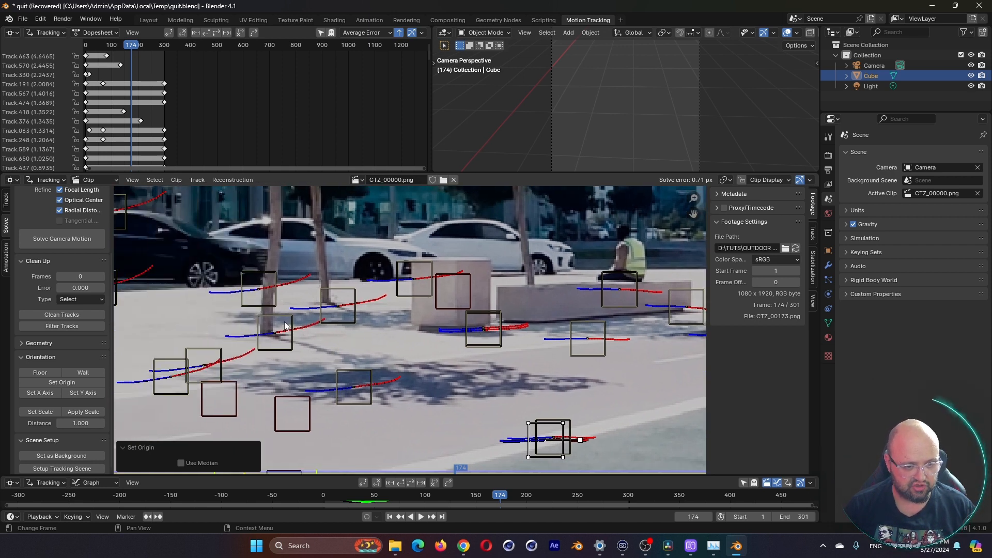
{"action": "left_click", "coordinate": [290, 318]}
{"action": "left_click", "coordinate": [324, 294], "text": "shift"}
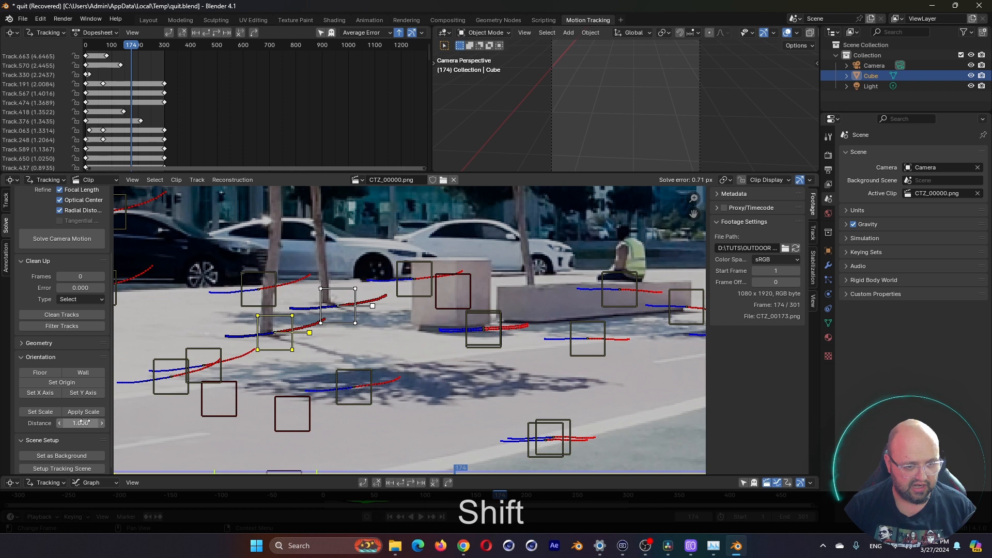
{"action": "left_click", "coordinate": [88, 423]}
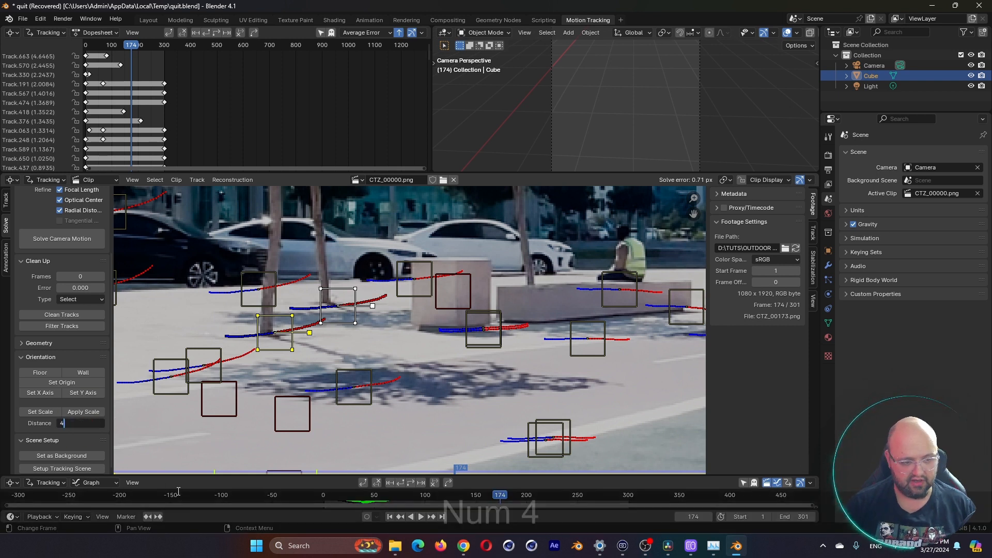
{"action": "type", "text": "4"}
{"action": "left_click", "coordinate": [92, 439]}
{"action": "left_click", "coordinate": [55, 408]}
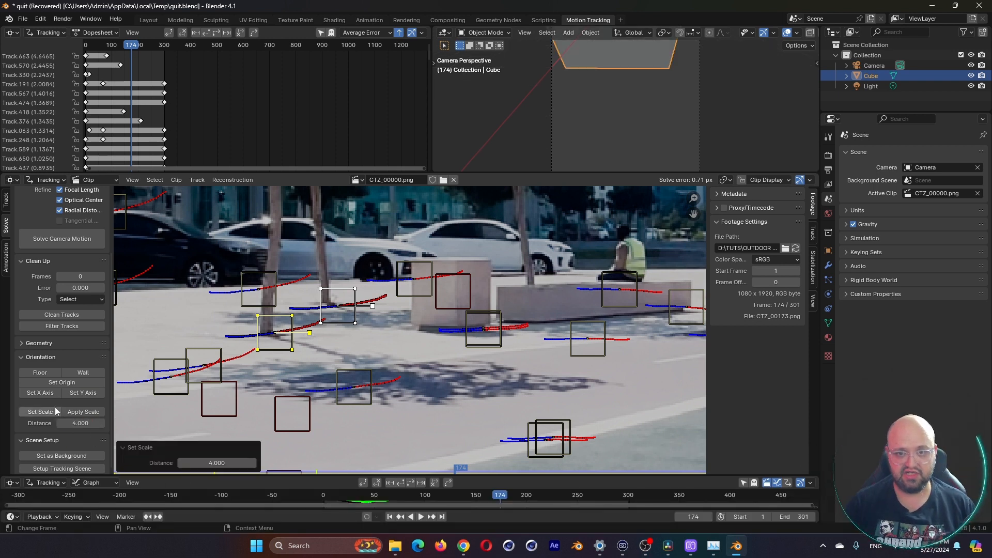
- Set the clip as the camera background, set up the tracking scene, and play the shot to check the cube's motion
{"action": "left_click", "coordinate": [67, 456]}
{"action": "left_click", "coordinate": [63, 464]}
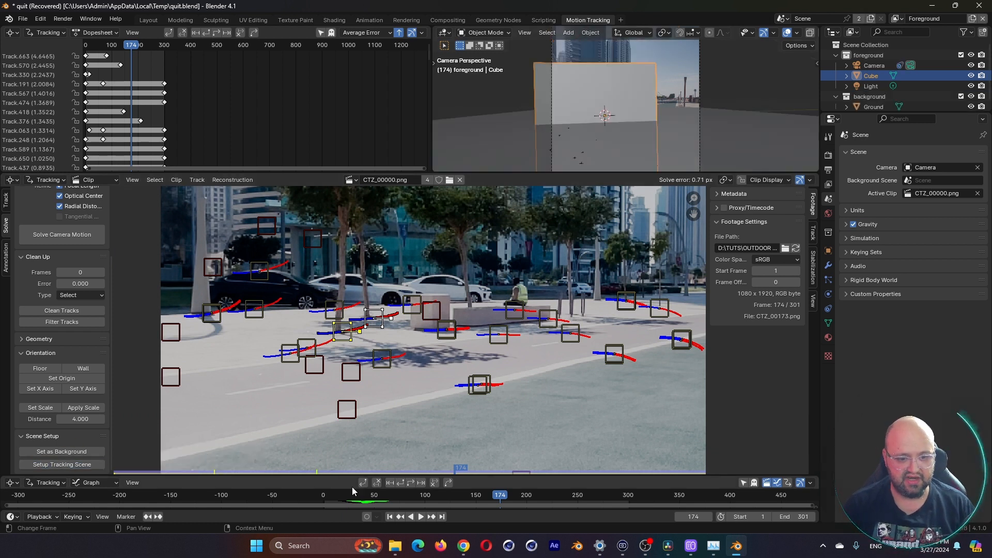
{"action": "left_click", "coordinate": [331, 495]}
{"action": "left_click_drag", "start_coordinate": [302, 497], "coordinate": [585, 513]}
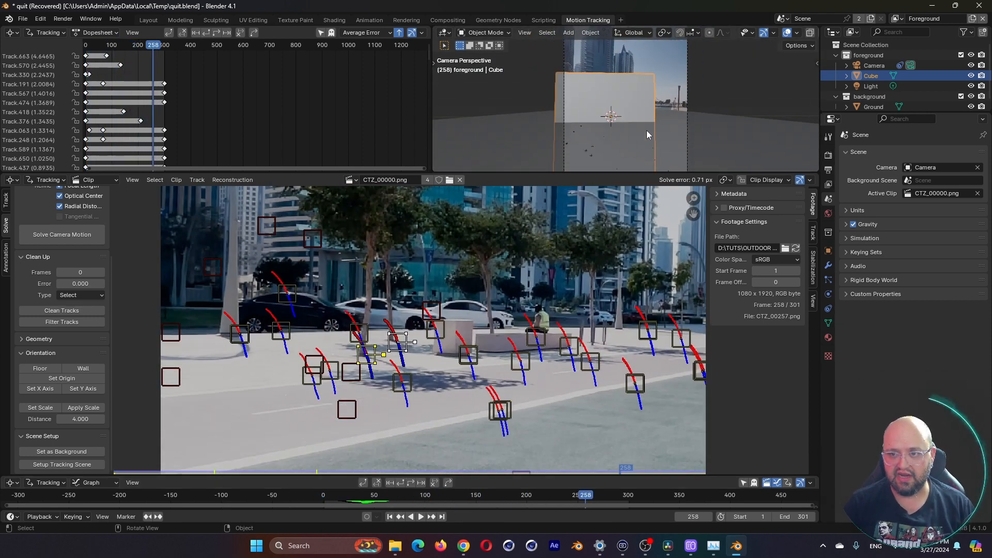
{"action": "key", "text": "shift+Left"}
{"action": "key", "text": "space"}
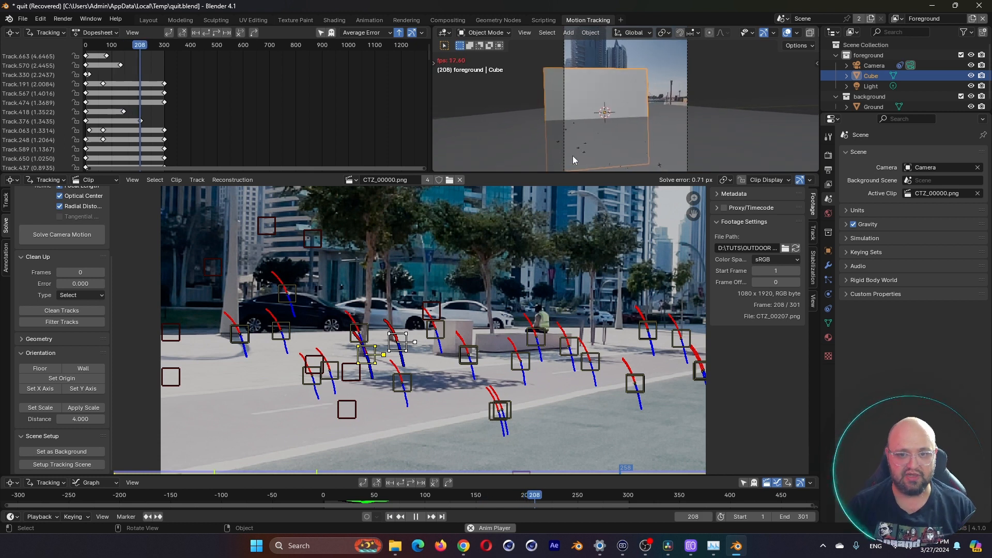
{"action": "key", "text": "space"}
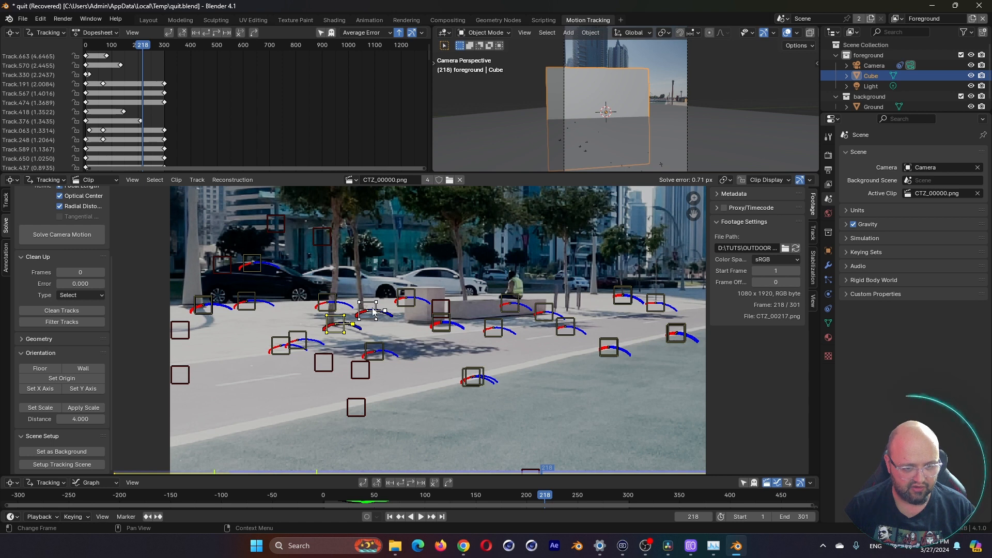
- Rescale the scene with a distance of 8 between the two tree markers and play the shot
{"action": "left_click", "coordinate": [80, 419]}
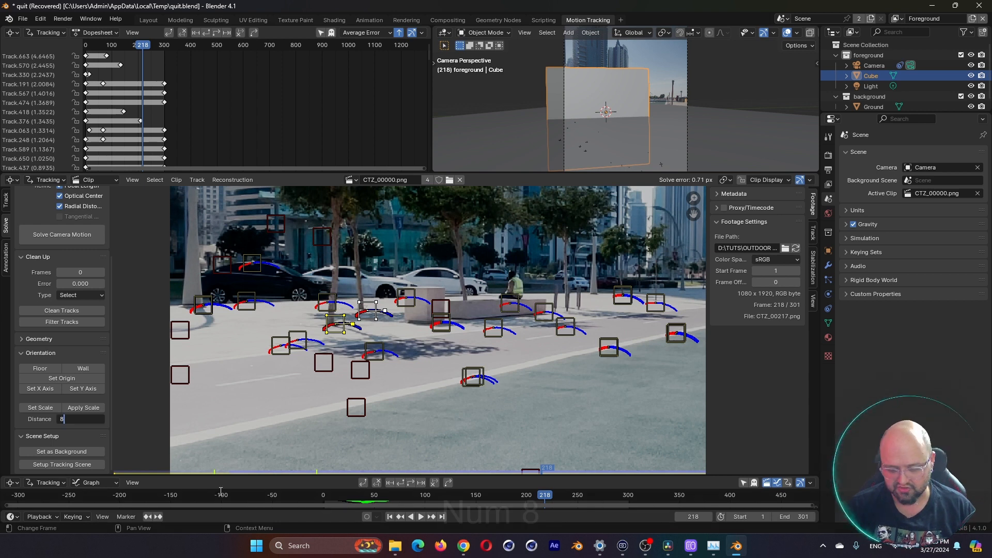
{"action": "type", "text": "8"}
{"action": "left_click", "coordinate": [40, 407]}
{"action": "key", "text": "space"}
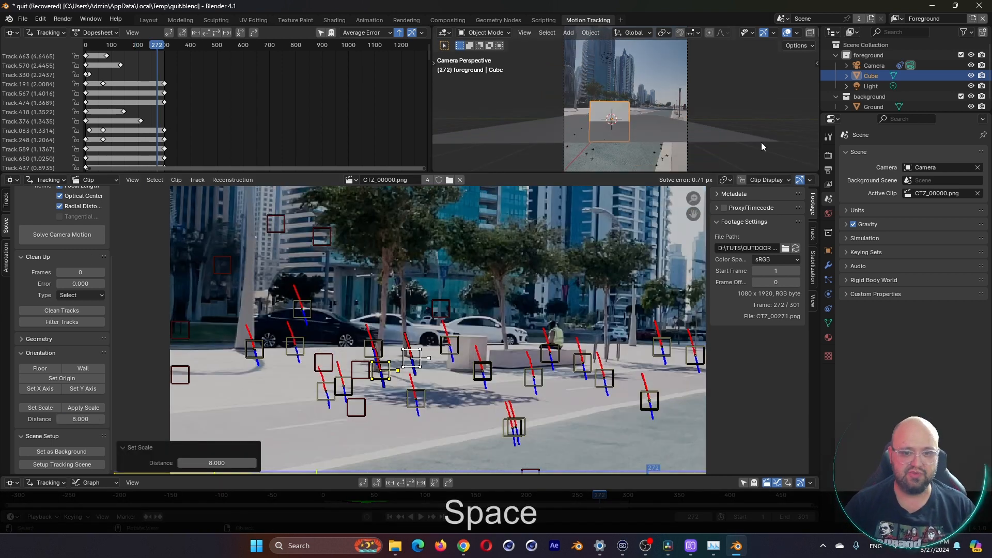
- In the Layout workspace, choose Horizontal as the camera's sensor fit and check the cube through the camera, stopping at frame 172
{"action": "left_click", "coordinate": [148, 20]}
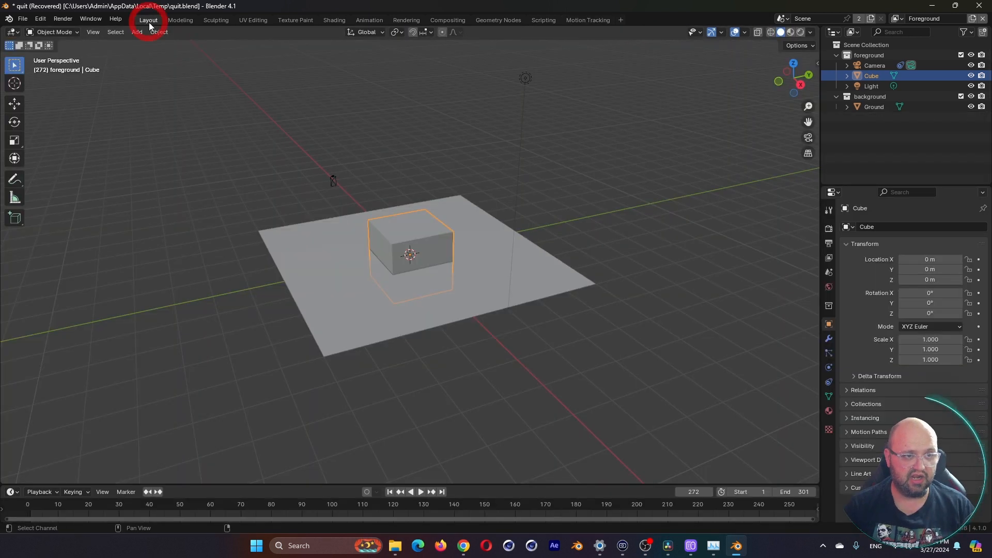
{"action": "key", "text": "KP_0"}
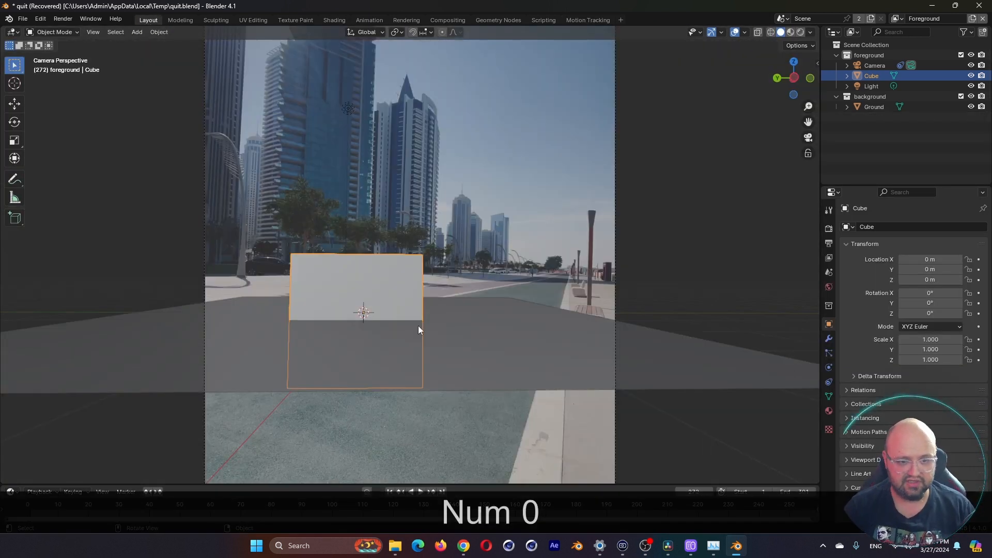
{"action": "left_click", "coordinate": [873, 66]}
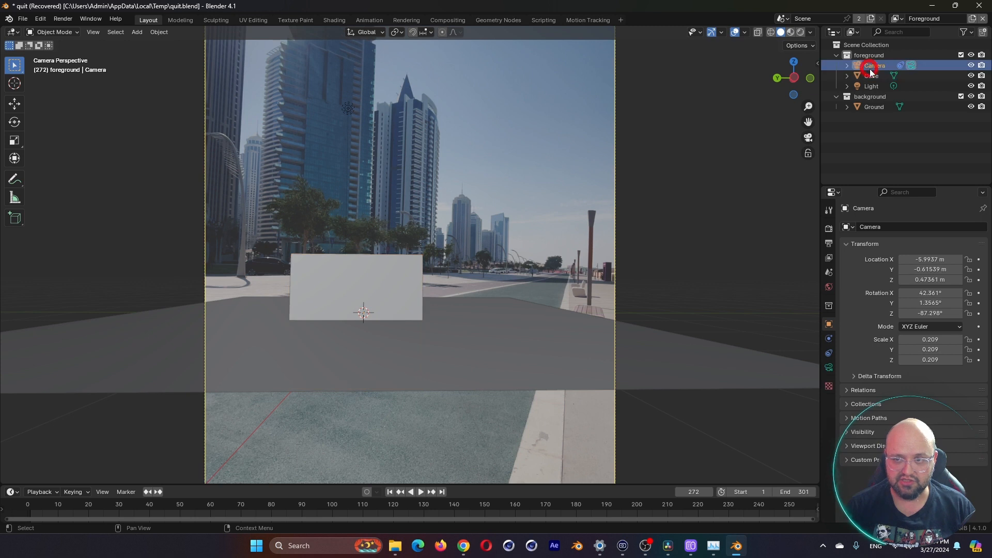
{"action": "left_click", "coordinate": [828, 369]}
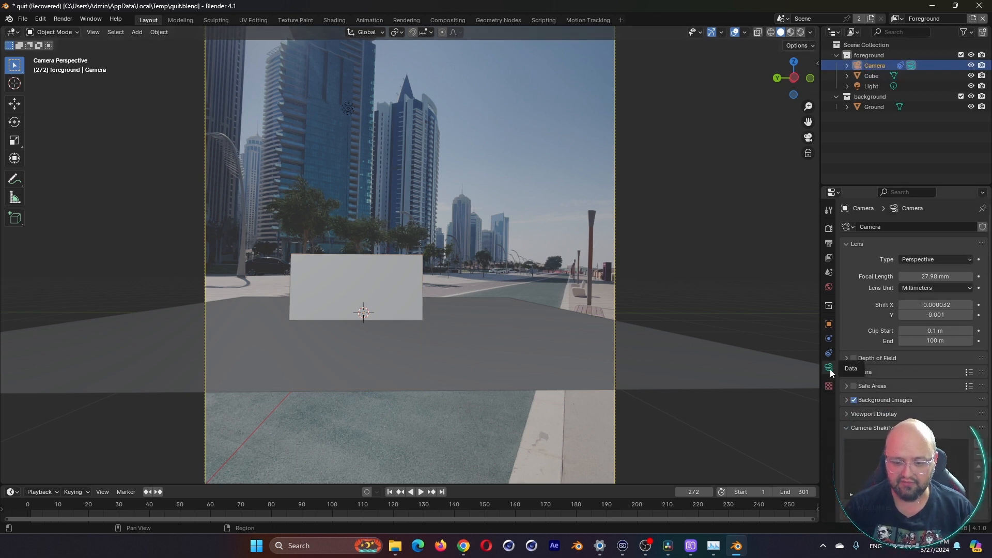
{"action": "scroll", "coordinate": [847, 361], "scroll_direction": "down", "scroll_amount": 1}
{"action": "left_click", "coordinate": [847, 360]}
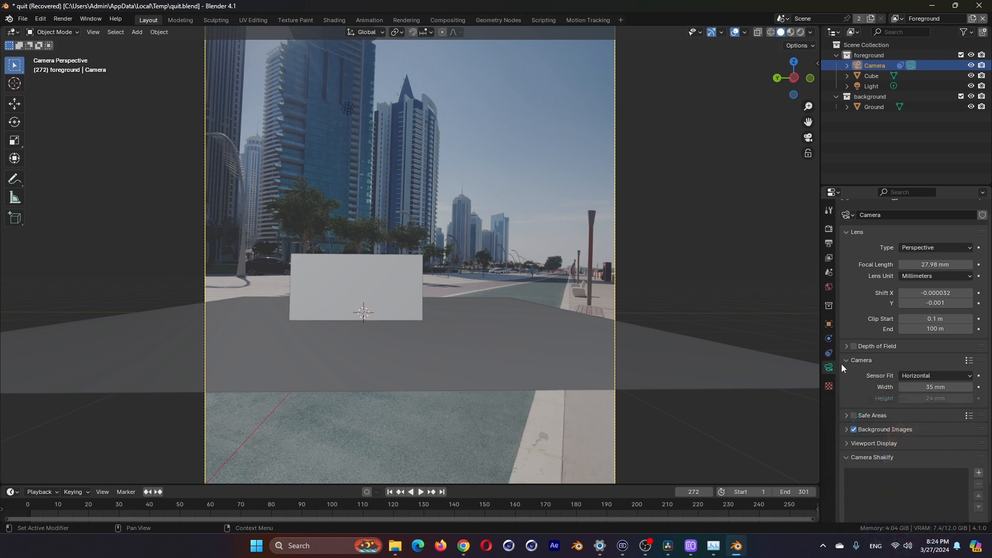
{"action": "left_click", "coordinate": [931, 376]}
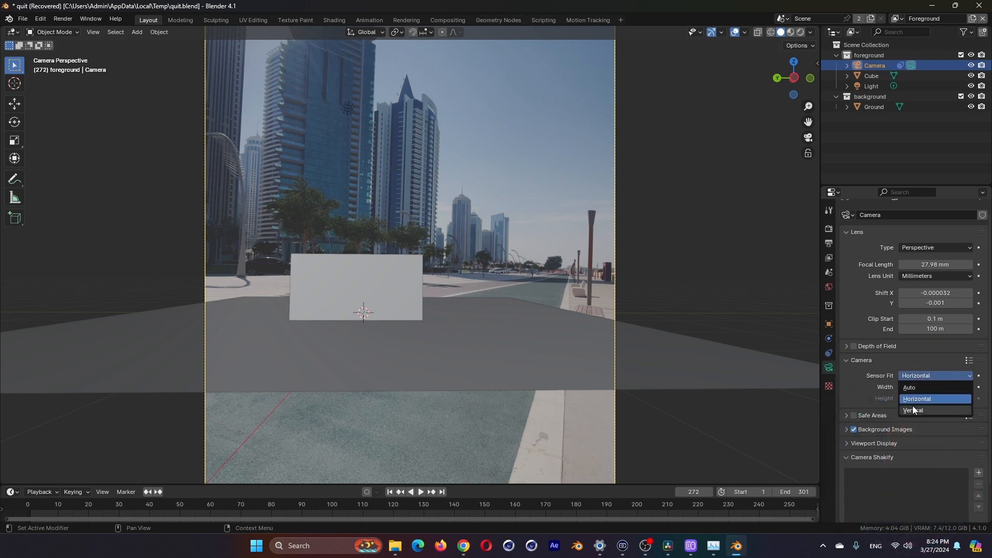
{"action": "left_click", "coordinate": [917, 398]}
{"action": "left_click", "coordinate": [510, 507]}
{"action": "key", "text": "space"}
{"action": "left_click_drag", "start_coordinate": [511, 507], "coordinate": [550, 494]}
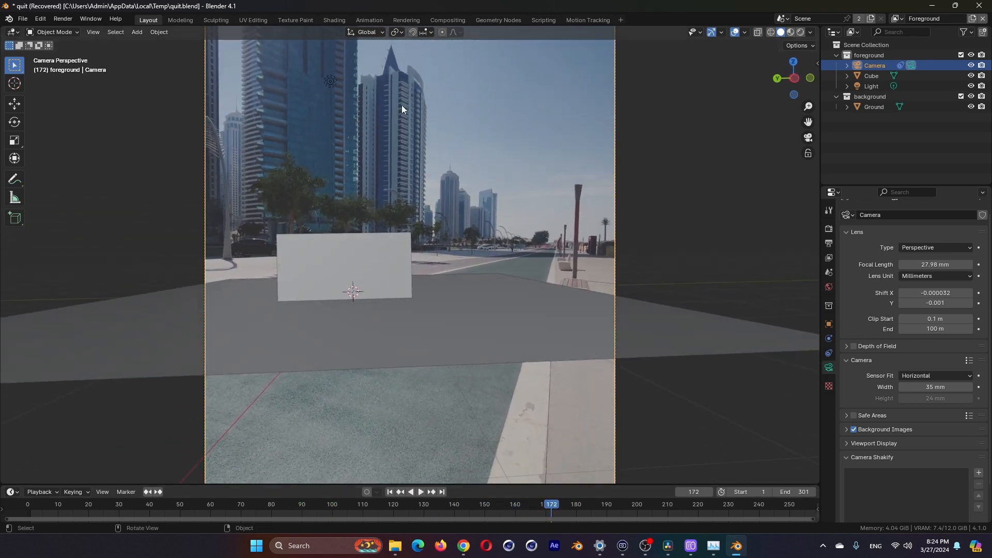
- Add another Motion Tracking workspace, and set the scene scale distance to 6 in the existing tracking workspace
{"action": "left_click", "coordinate": [620, 19]}
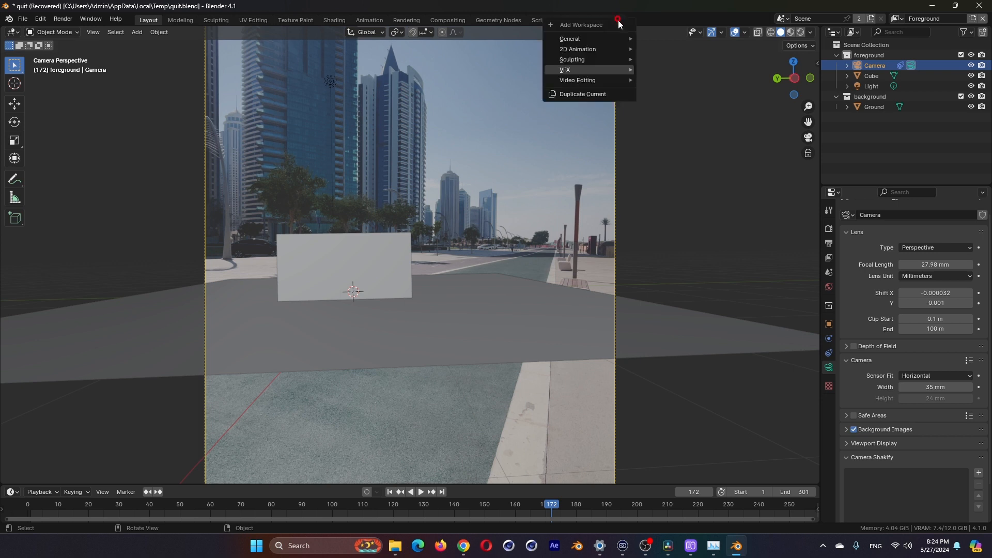
{"action": "mouse_move", "coordinate": [581, 69]}
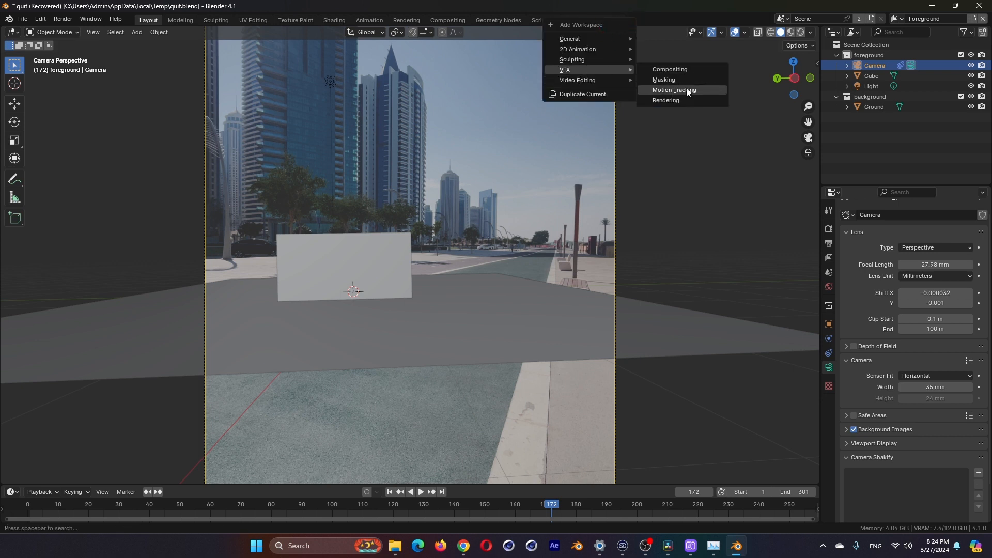
{"action": "left_click", "coordinate": [674, 90]}
{"action": "middle_click_drag", "start_coordinate": [524, 333], "coordinate": [527, 334]}
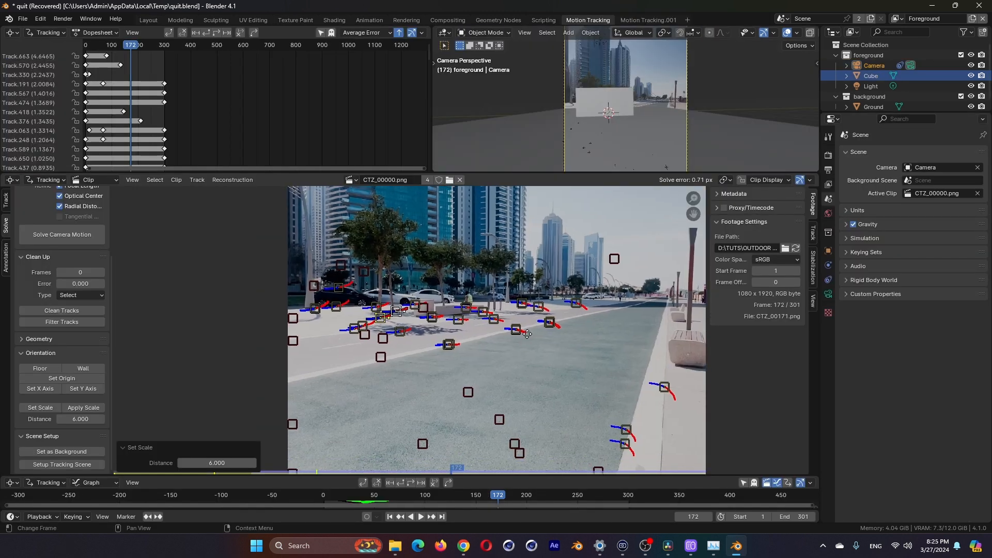
- Set the Y axis from the marker on the far curb, one beyond the origin marker, and scrub the shot to check the alignment
{"action": "left_click", "coordinate": [480, 336]}
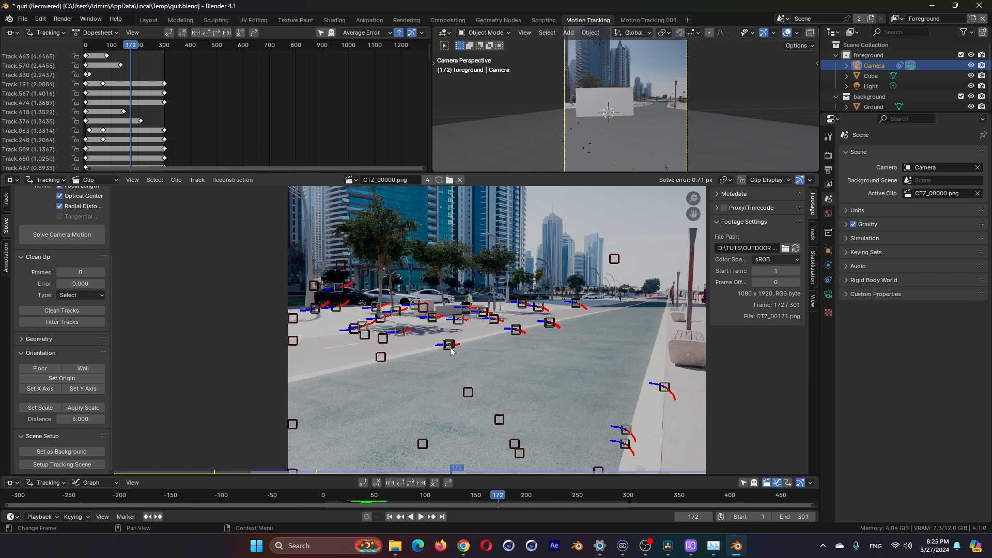
{"action": "left_click", "coordinate": [516, 331]}
{"action": "left_click", "coordinate": [79, 388]}
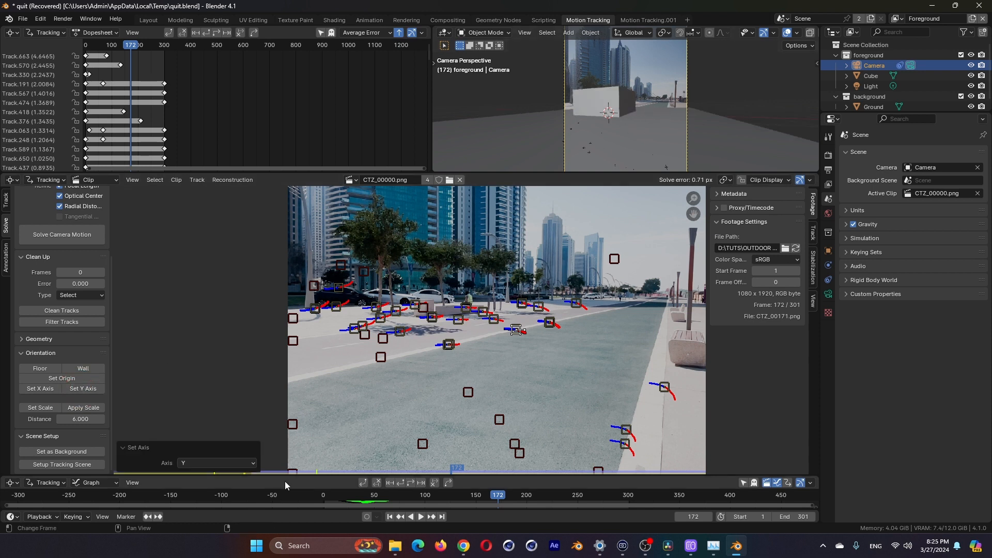
{"action": "mouse_move", "coordinate": [509, 503]}
{"action": "left_mouse_down"}
{"action": "mouse_move", "coordinate": [529, 503]}
{"action": "mouse_move", "coordinate": [454, 501]}
{"action": "mouse_move", "coordinate": [543, 510]}
{"action": "mouse_move", "coordinate": [520, 510]}
{"action": "left_mouse_up"}
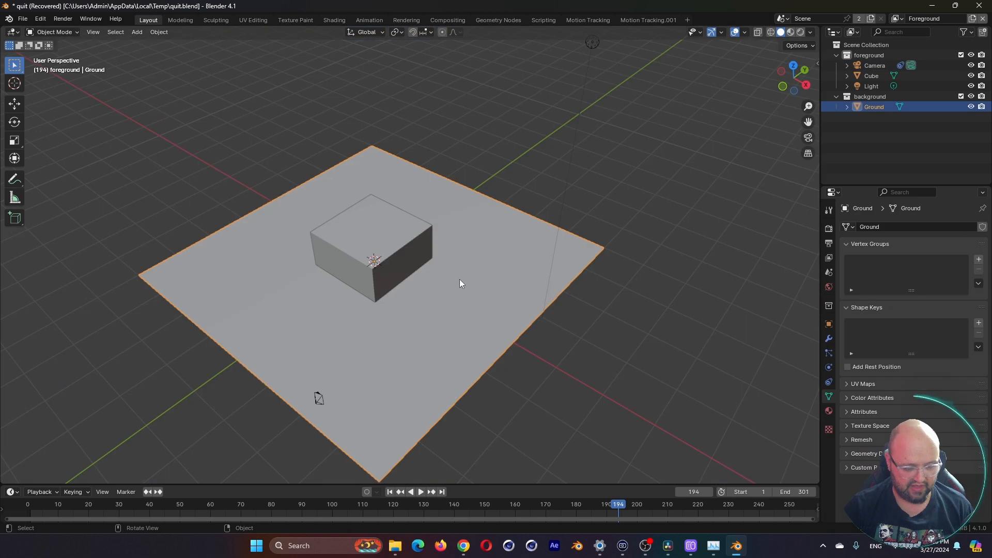
- In Edit Mode, extend the Ground plane by moving its far edge about 14.5 m along the Y axis
{"action": "key", "text": "Tab"}
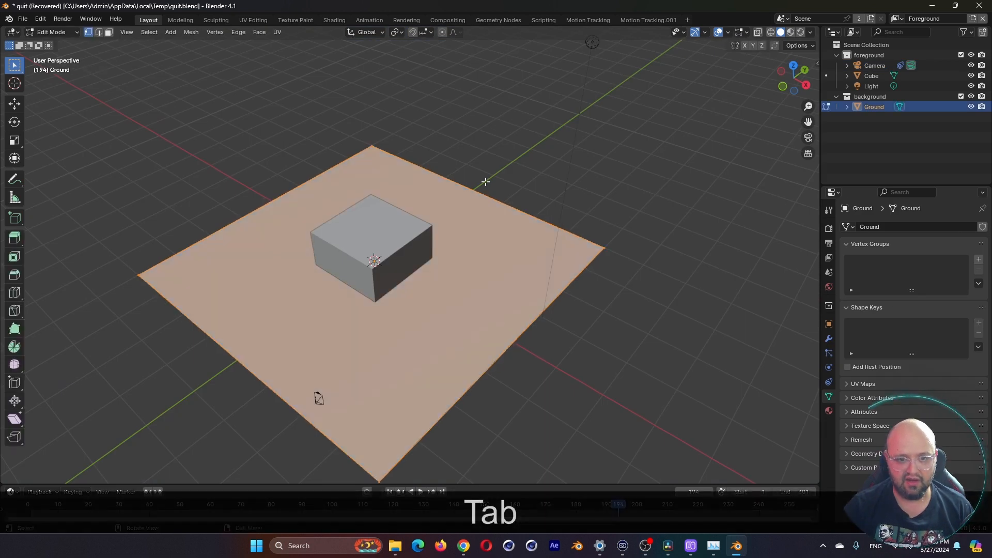
{"action": "left_click", "coordinate": [489, 179]}
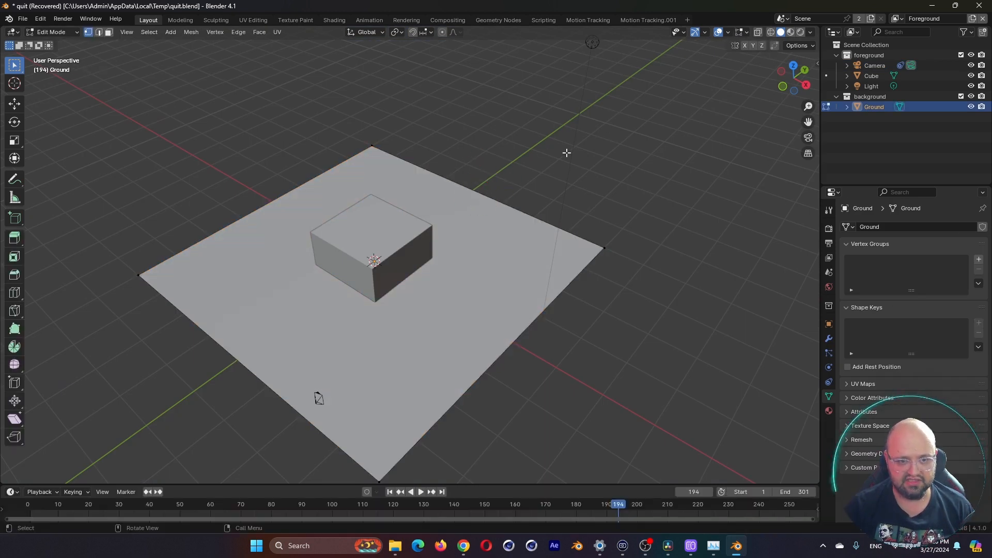
{"action": "key", "text": "2"}
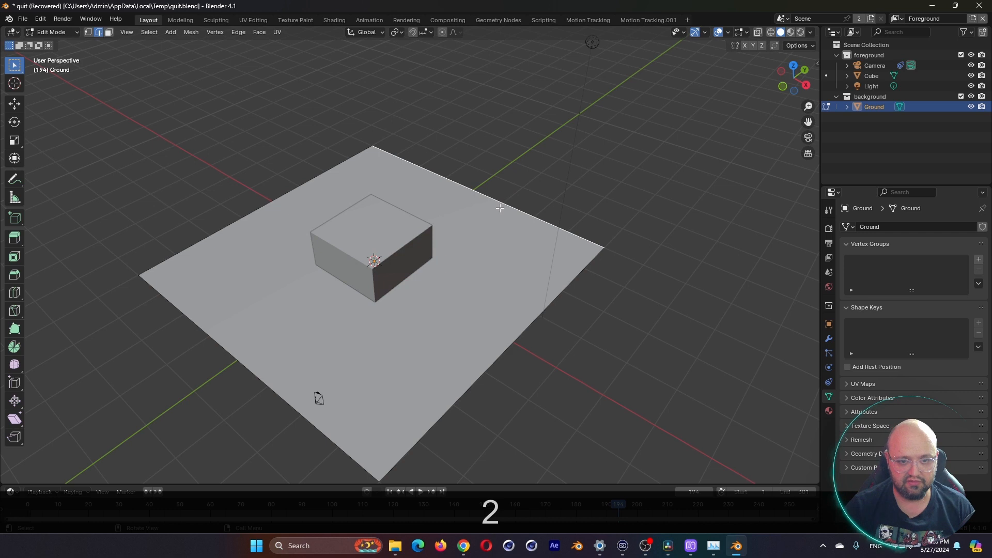
{"action": "key", "text": "g"}
{"action": "key", "text": "y"}
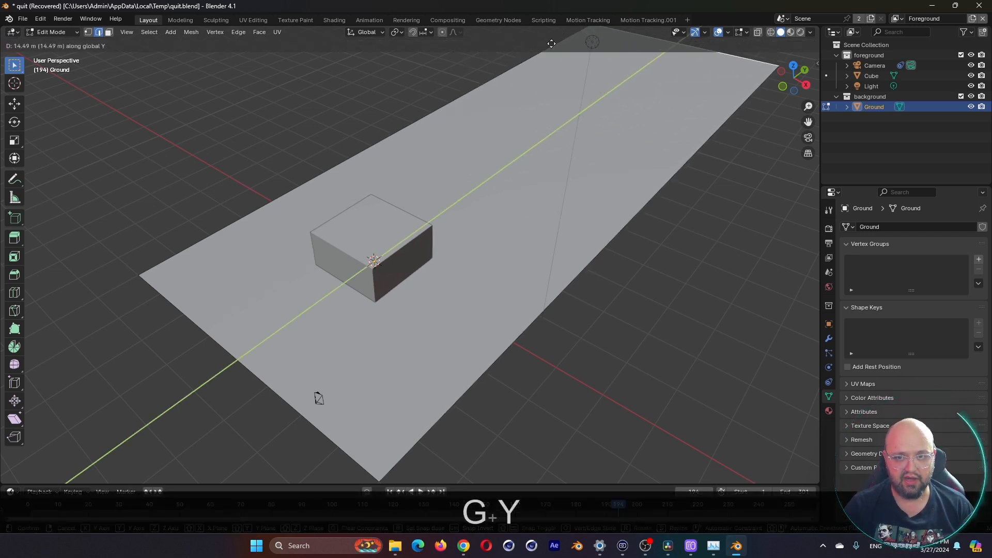
{"action": "left_click", "coordinate": [575, 38]}
- Look through the camera and move the Ground's far edge farther along Y toward the horizon of the footage
{"action": "key", "text": "KP_0"}
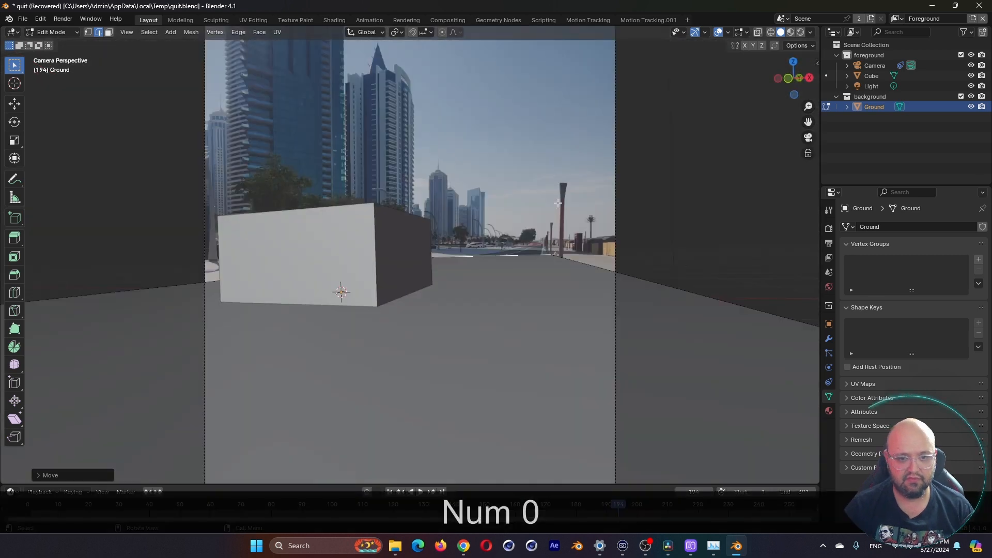
{"action": "key", "text": "g"}
{"action": "key", "text": "y"}
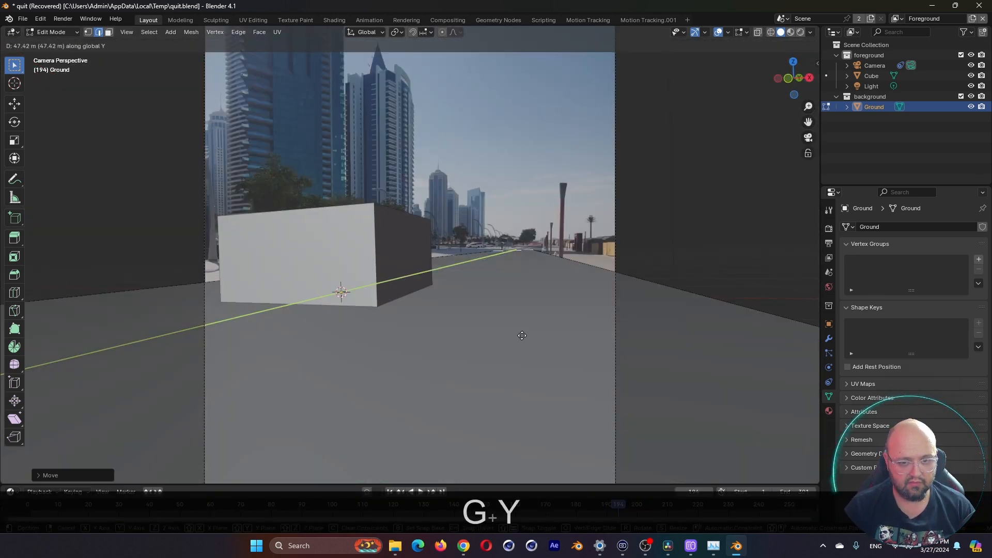
{"action": "left_click", "coordinate": [520, 342]}
{"action": "scroll", "coordinate": [380, 316], "scroll_direction": "up", "scroll_amount": 2}
{"action": "scroll", "coordinate": [393, 307], "scroll_direction": "down", "scroll_amount": 2}
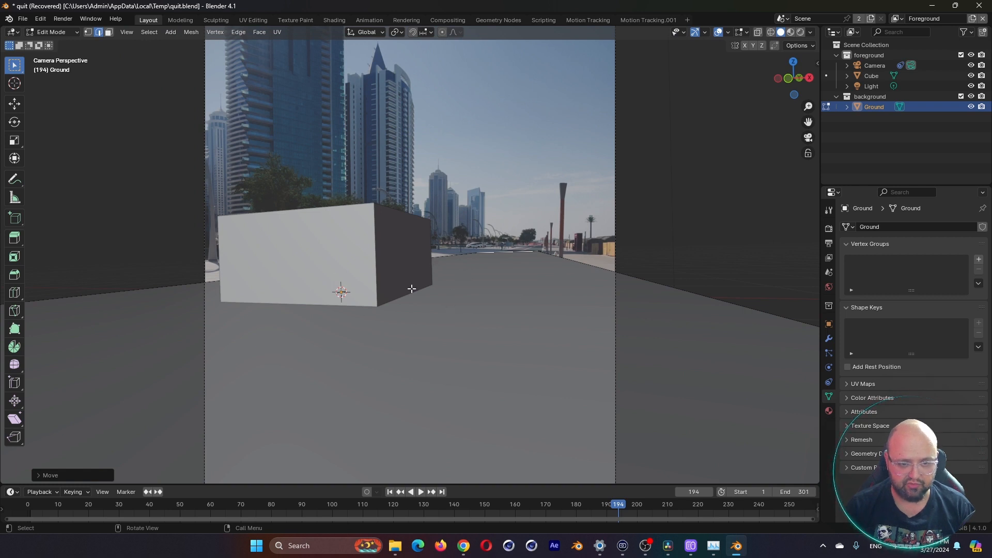
- Enable the Motion Tracking overlay and inspect the reconstructed track points around the cube outside the camera view
{"action": "left_click", "coordinate": [728, 32]}
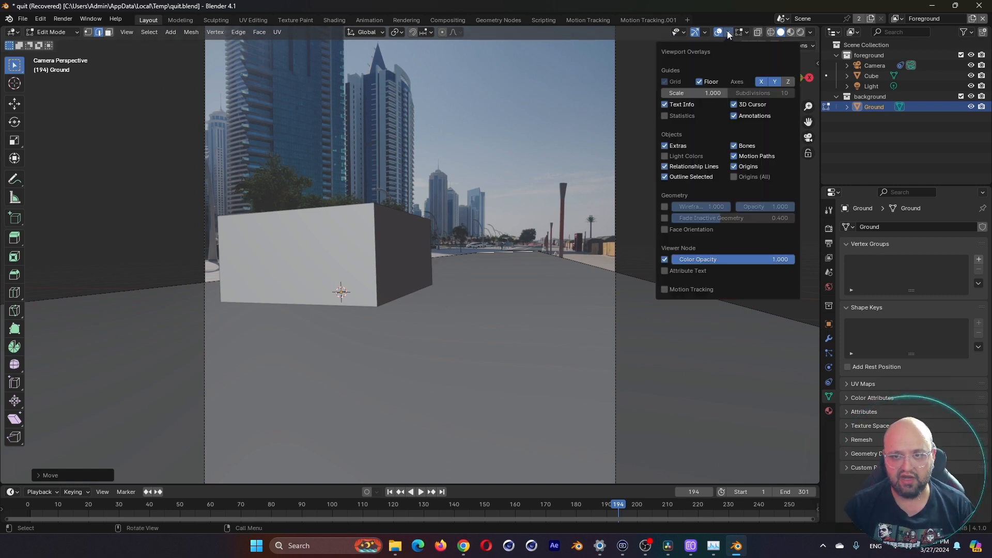
{"action": "left_click", "coordinate": [665, 289]}
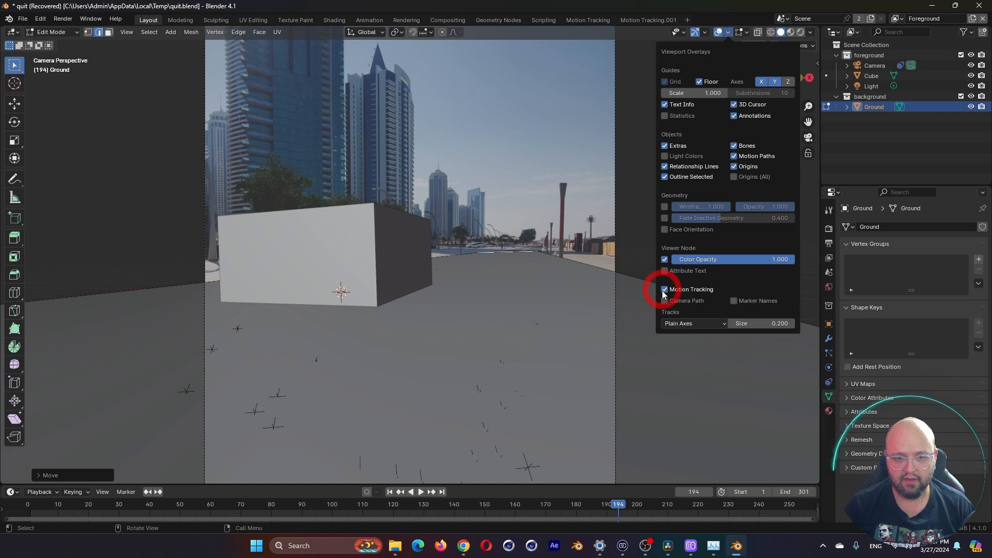
{"action": "middle_click_drag", "start_coordinate": [261, 355], "coordinate": [343, 403]}
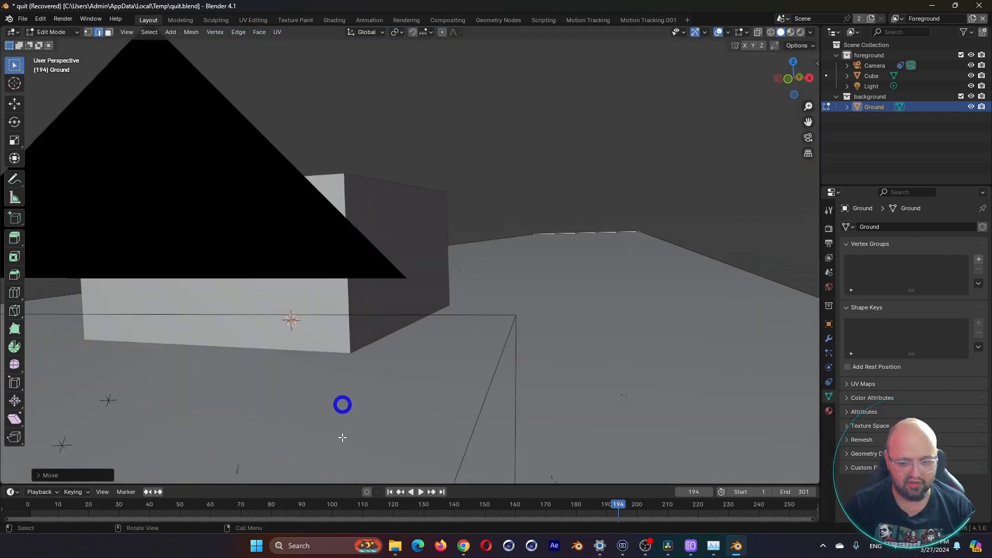
- Return to the camera view in Object Mode and raise the cube about 1 m along Z so it rests on the ground
{"action": "key", "text": "KP_0"}
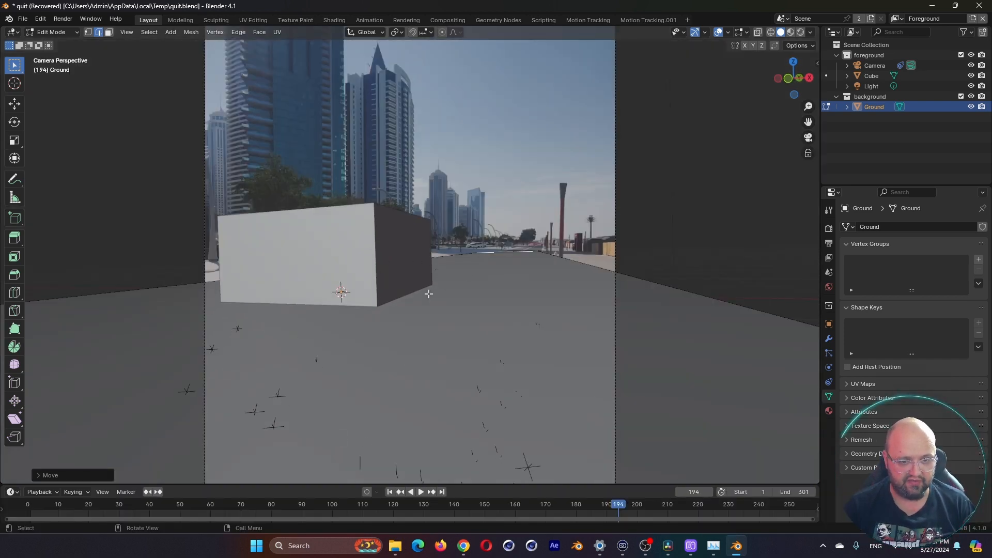
{"action": "key", "text": "Tab"}
{"action": "left_click", "coordinate": [378, 287]}
{"action": "key", "text": "g"}
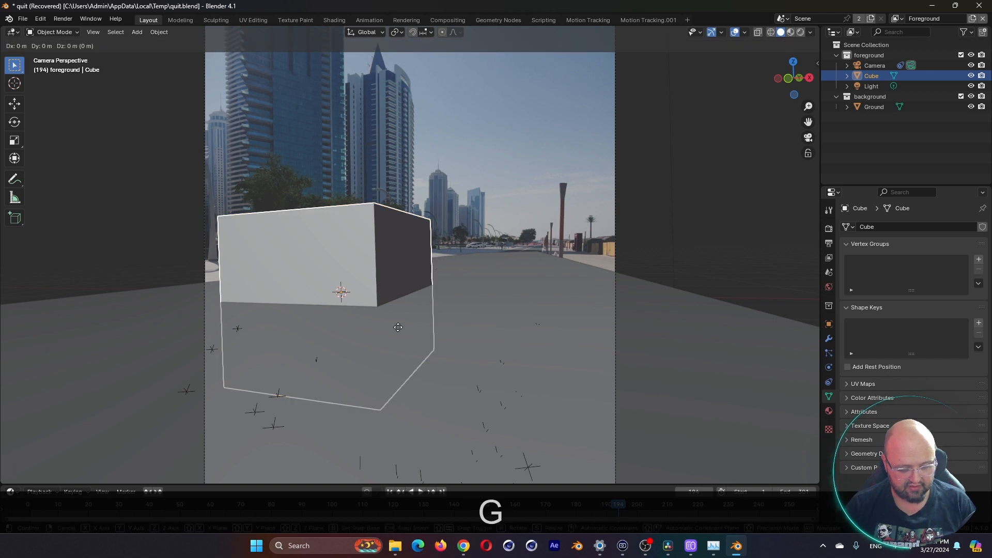
{"action": "key", "text": "z"}
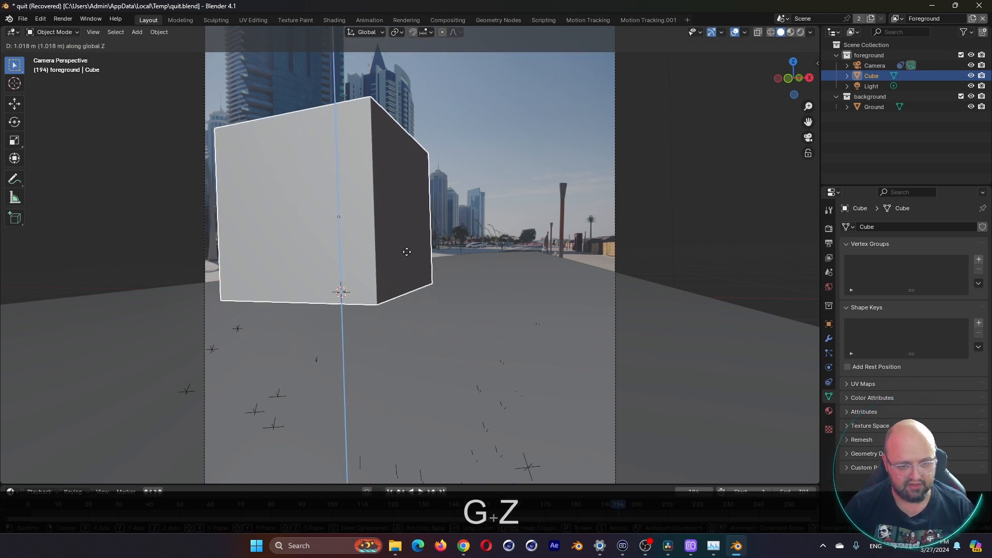
{"action": "left_click", "coordinate": [410, 253]}
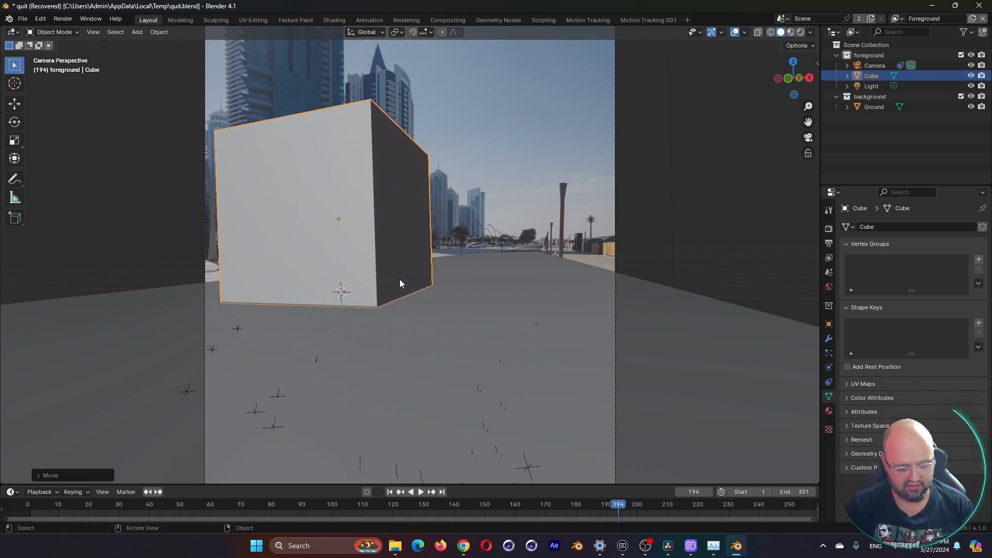
- Move the cube away from the camera along the Y axis and play the shot to check that it sticks to the ground
{"action": "key", "text": "g"}
{"action": "key", "text": "y"}
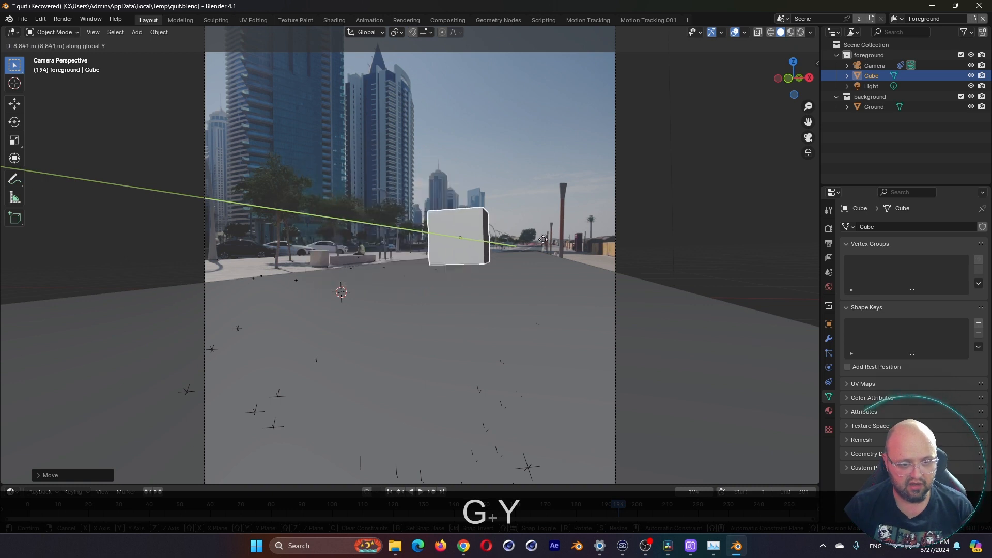
{"action": "left_click", "coordinate": [462, 265]}
{"action": "key", "text": "space"}
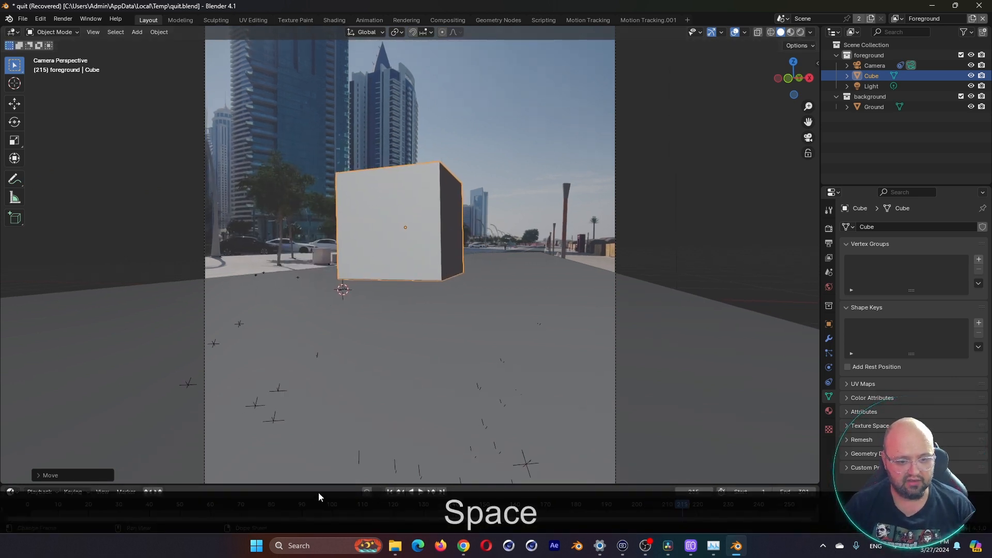
{"action": "key", "text": "space"}
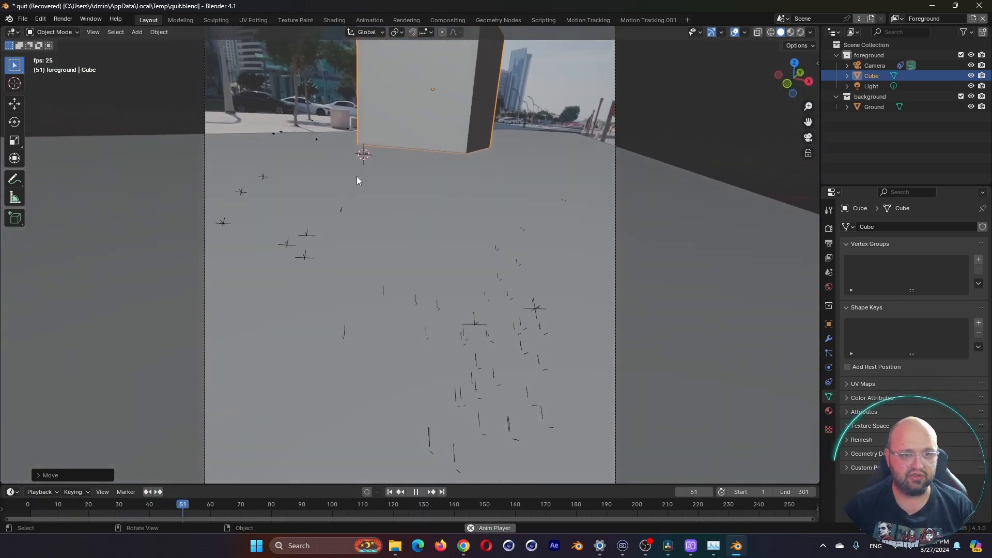
- Delete the test cube from the foreground collection and stop the playback
{"action": "key", "text": "Delete"}
{"action": "left_click", "coordinate": [383, 284]}
{"action": "key", "text": "space"}
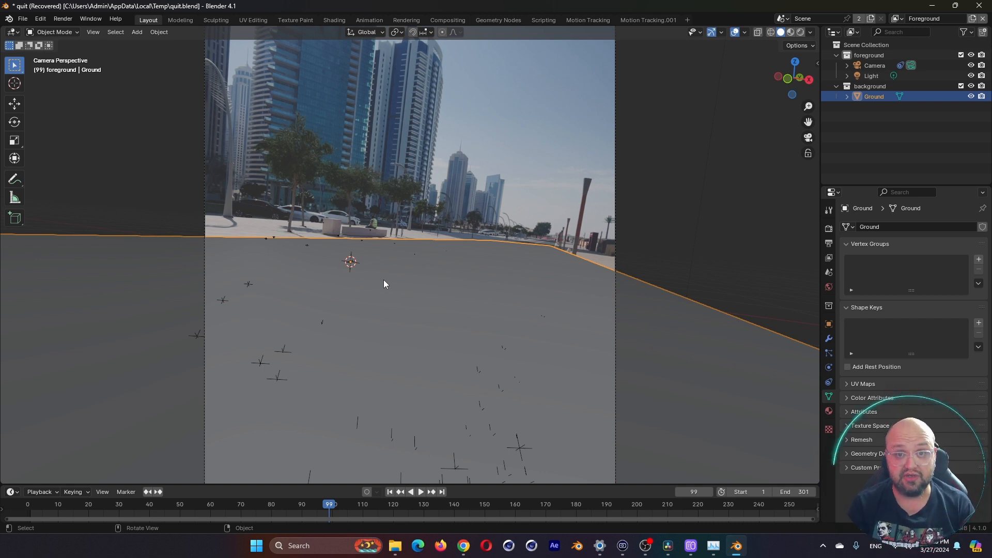
- Import the glTF model bengal_cat_non_commercial.glb from the CTZ folder
{"action": "left_click", "coordinate": [23, 19]}
{"action": "mouse_move", "coordinate": [40, 166]}
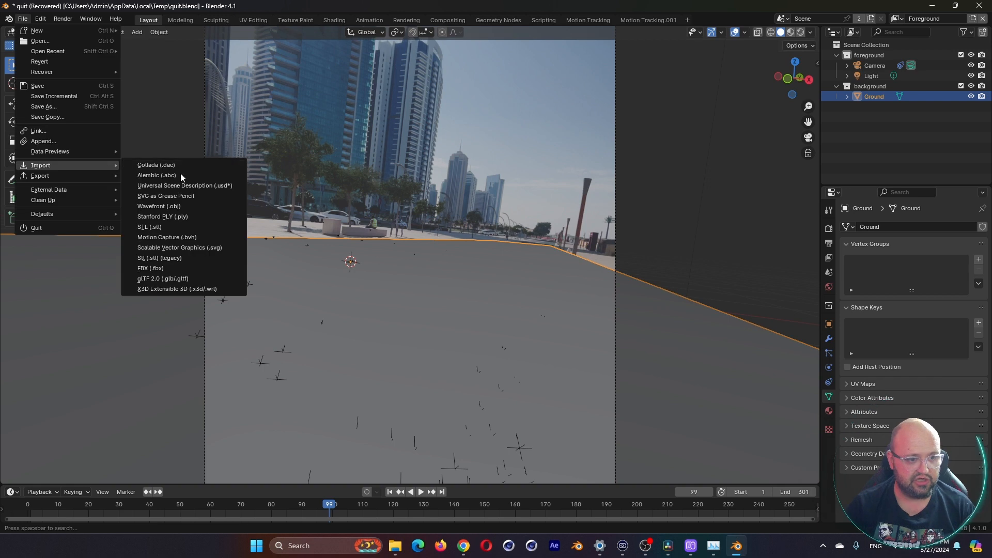
{"action": "left_click", "coordinate": [173, 278]}
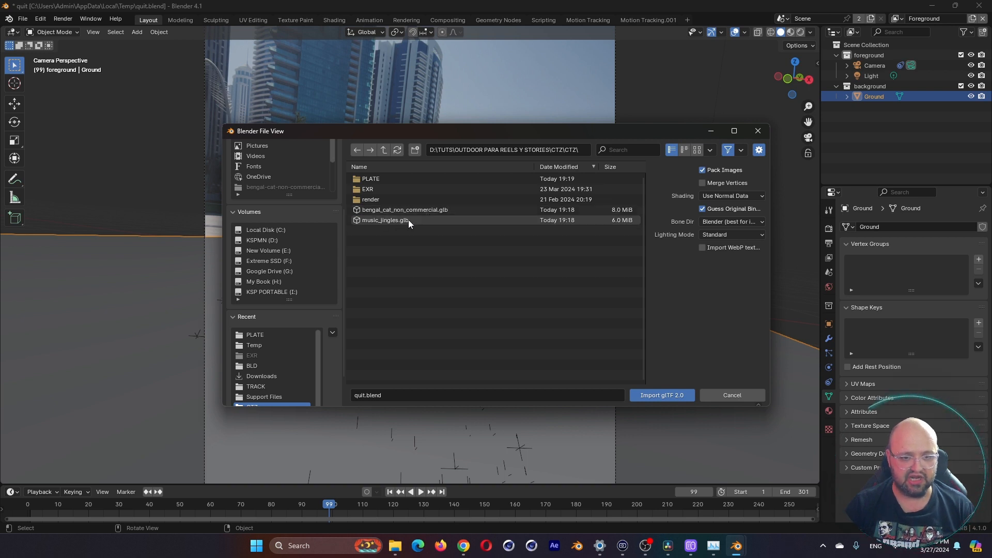
{"action": "left_click", "coordinate": [426, 209]}
{"action": "left_click", "coordinate": [653, 394]}
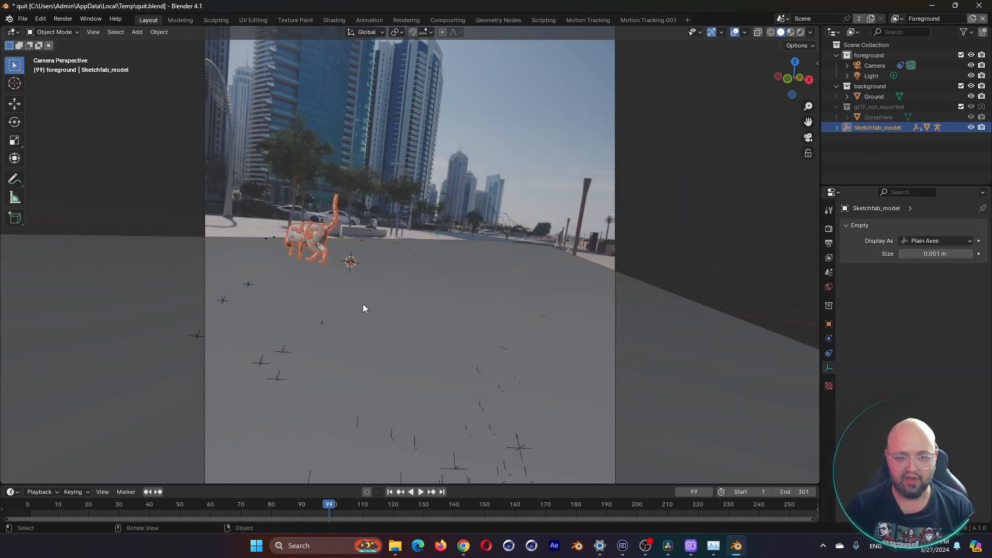
- Move the imported Sketchfab_model cat along the Y axis, farther from the camera
{"action": "right_click", "coordinate": [878, 128]}
{"action": "left_click", "coordinate": [833, 192]}
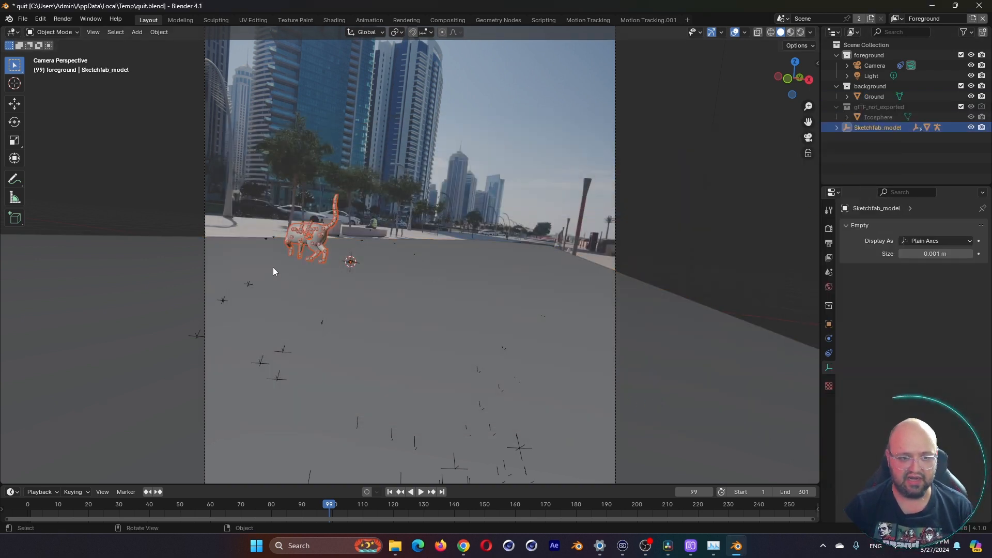
{"action": "key", "text": "g"}
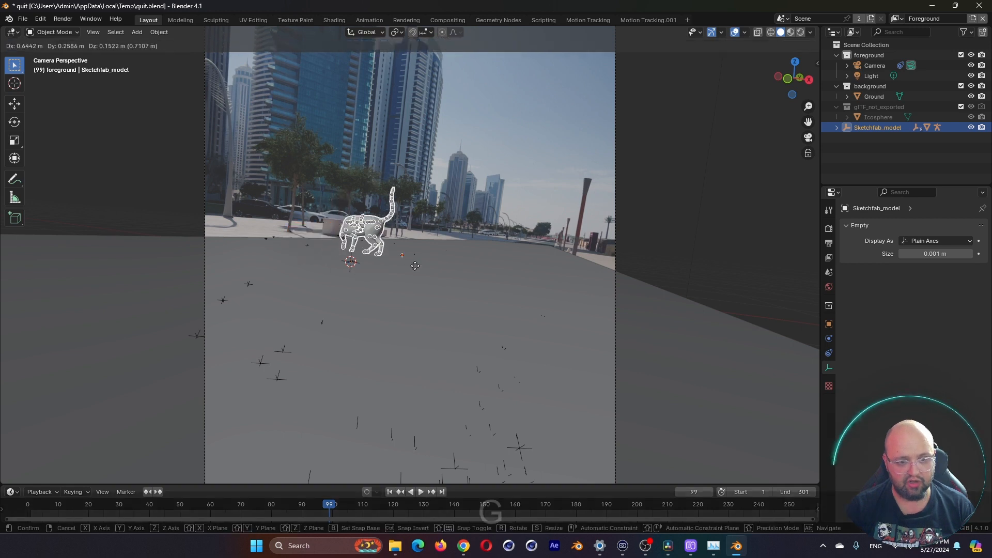
{"action": "key", "text": "Escape"}
{"action": "key", "text": "g"}
{"action": "key", "text": "y"}
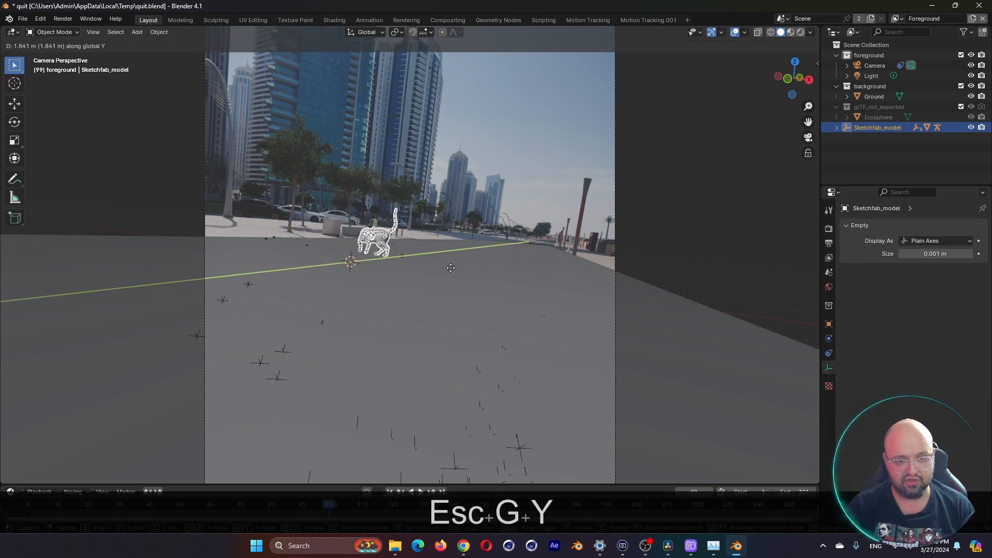
{"action": "left_click", "coordinate": [460, 270]}
- Scale the cat up to several times its imported size so it stands out in the footage
{"action": "key", "text": "s"}
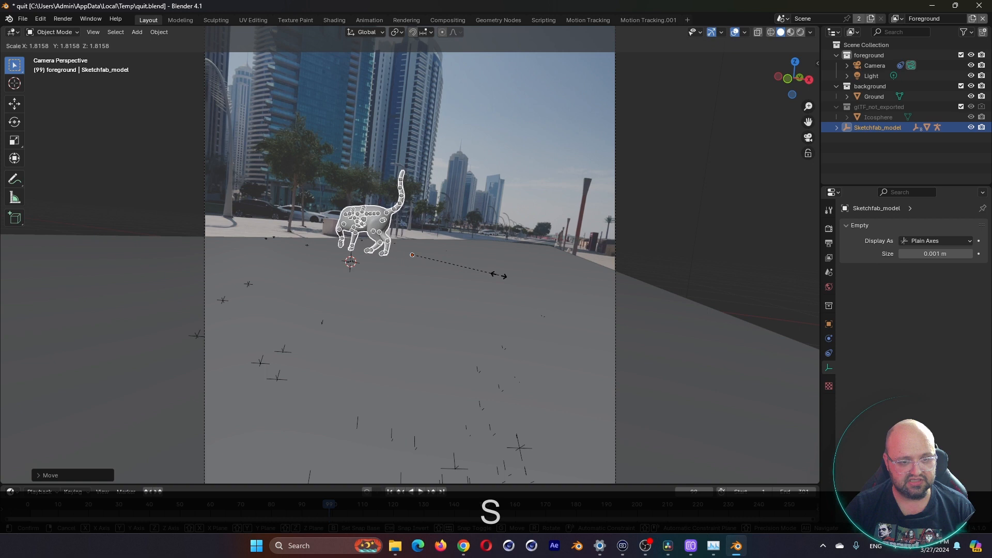
{"action": "left_click", "coordinate": [577, 310]}
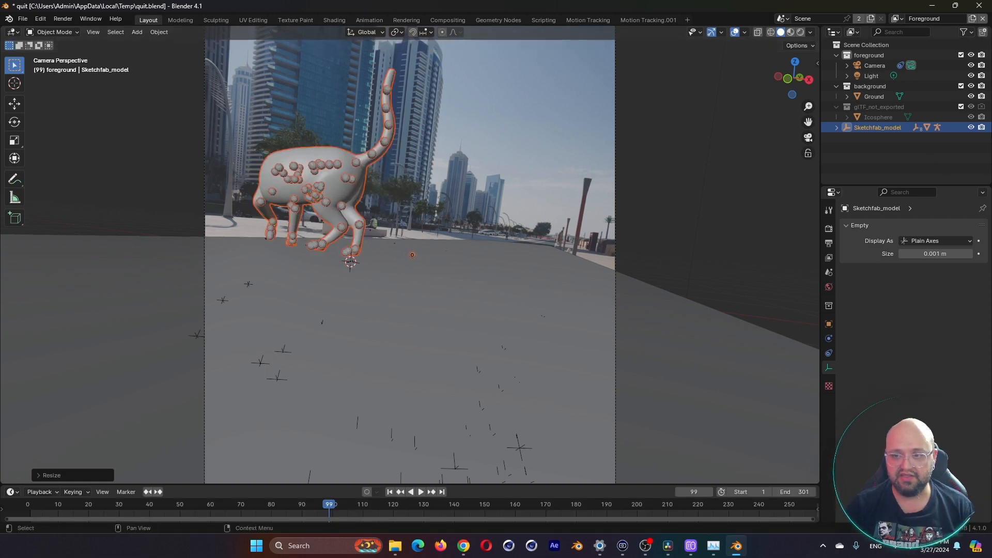
{"action": "left_click", "coordinate": [837, 127]}
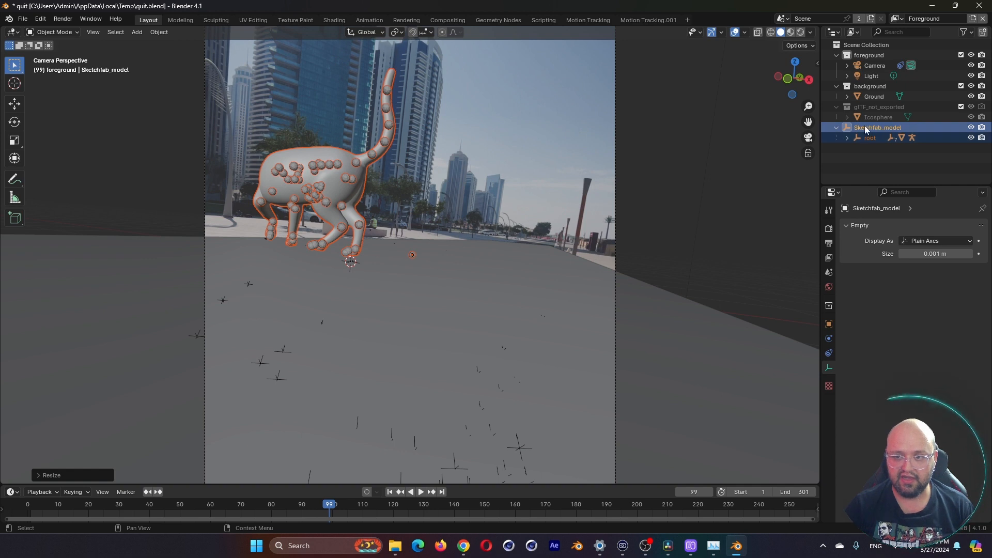
{"action": "left_click", "coordinate": [835, 128]}
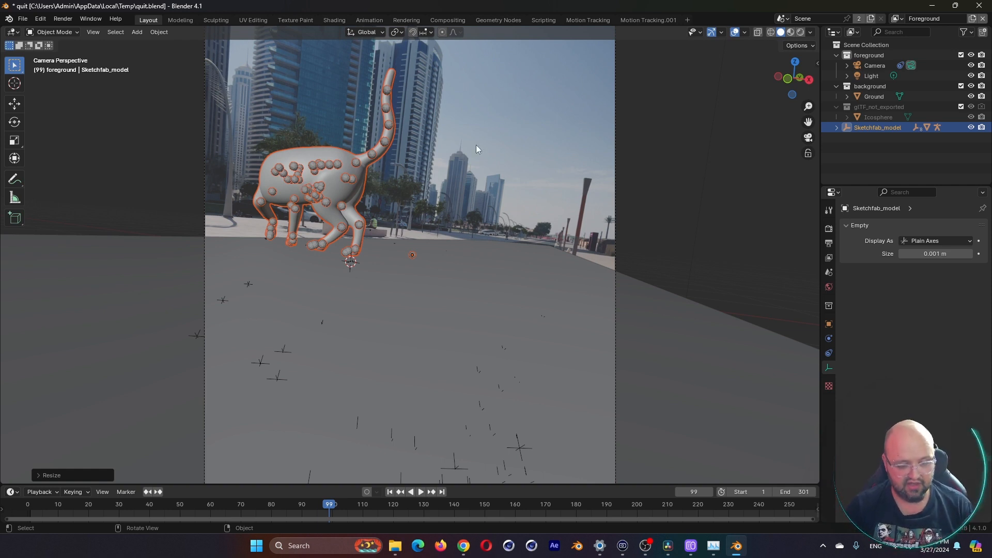
- Rotate the cat about 170° around the global Z axis so its head turns toward the camera, and play the shot
{"action": "key", "text": "r"}
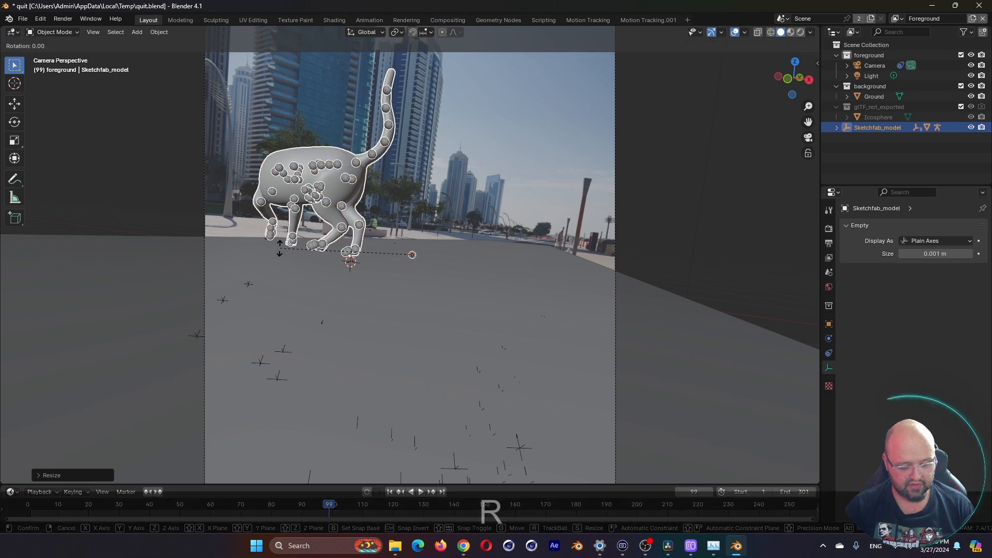
{"action": "key", "text": "y"}
{"action": "key", "text": "Escape"}
{"action": "key", "text": "r"}
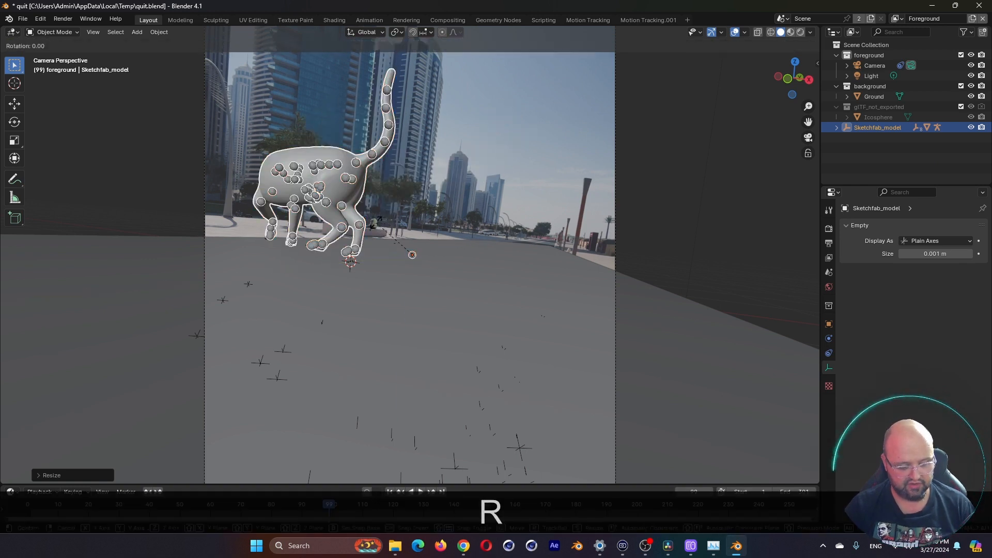
{"action": "key", "text": "z"}
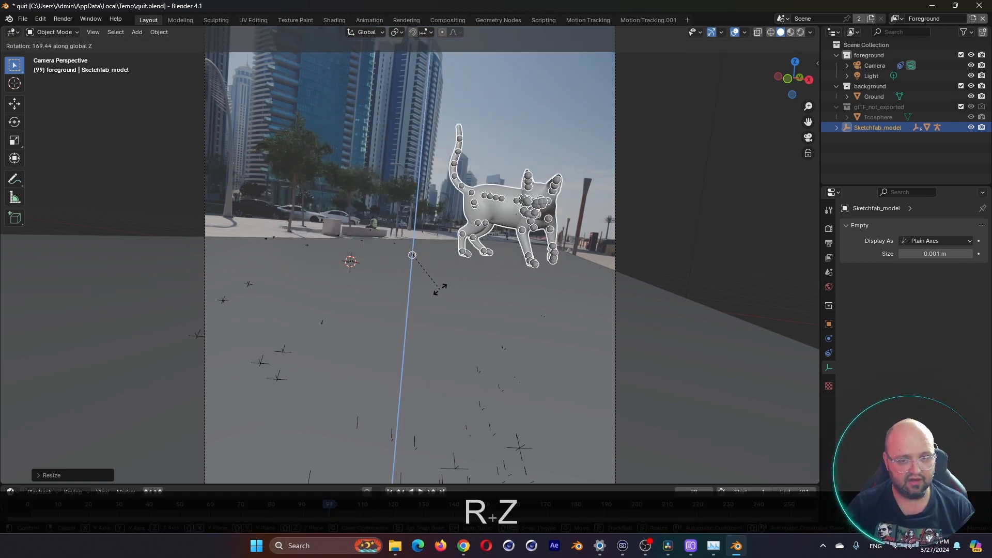
{"action": "key", "text": "space"}
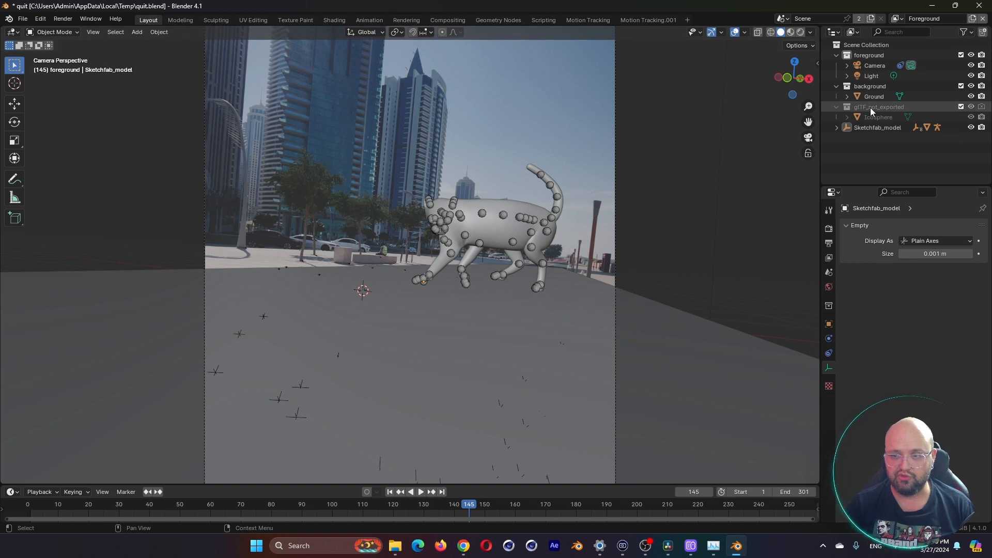
- Expand the Sketchfab_model hierarchy down to the cat's armature and hide the armature in the viewport
{"action": "left_click", "coordinate": [837, 128]}
{"action": "left_click", "coordinate": [848, 138], "text": "shift"}
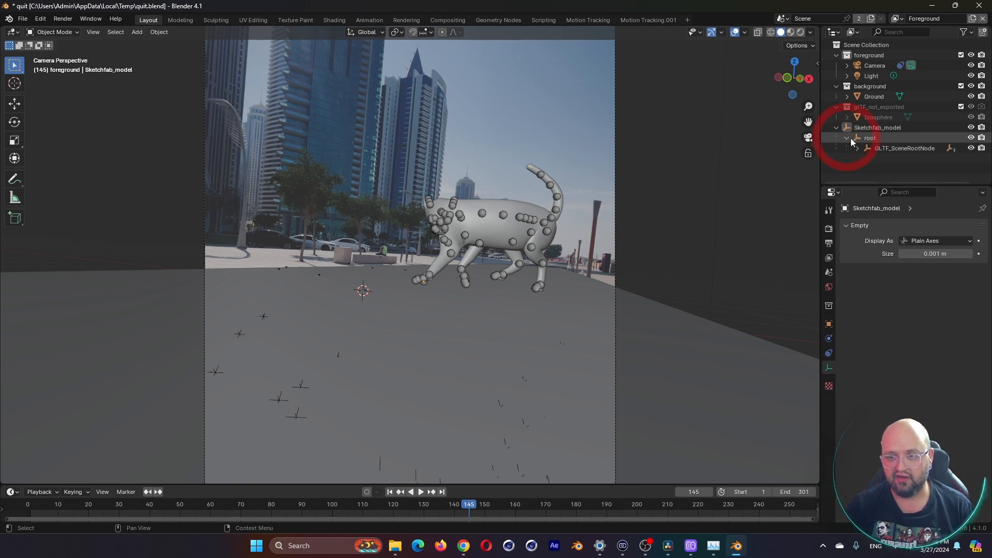
{"action": "left_click_drag", "start_coordinate": [956, 186], "coordinate": [956, 294]}
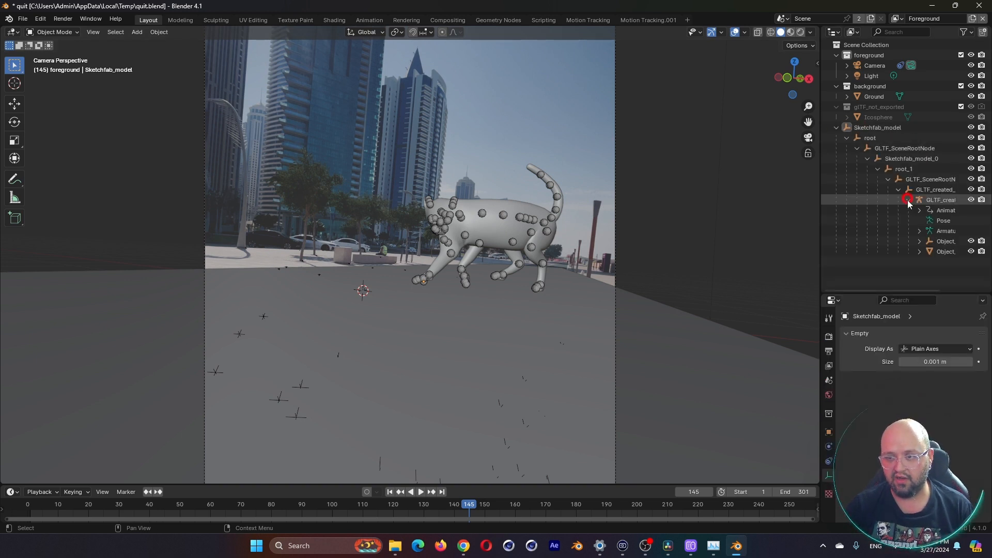
{"action": "left_click", "coordinate": [972, 200]}
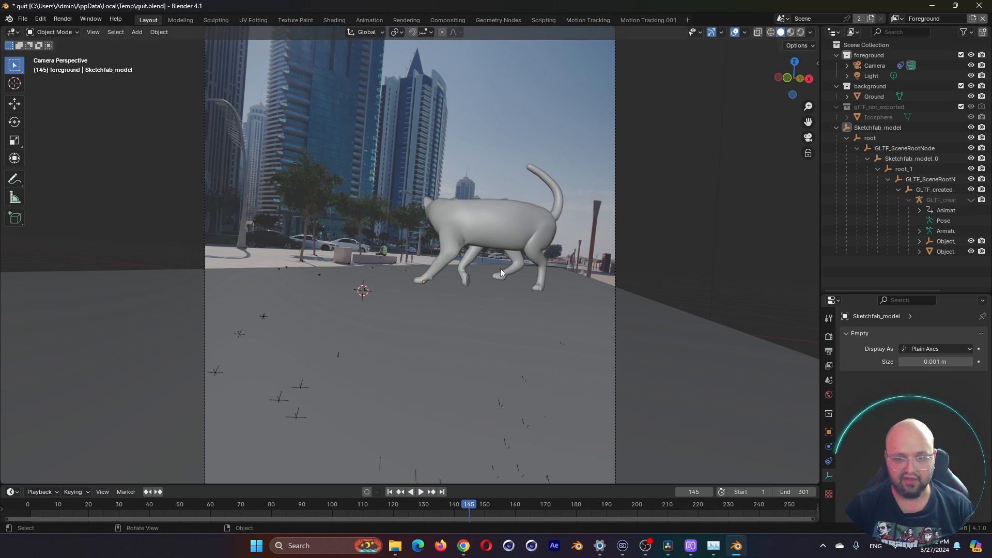
{"action": "left_click", "coordinate": [971, 200]}
{"action": "left_click", "coordinate": [971, 201]}
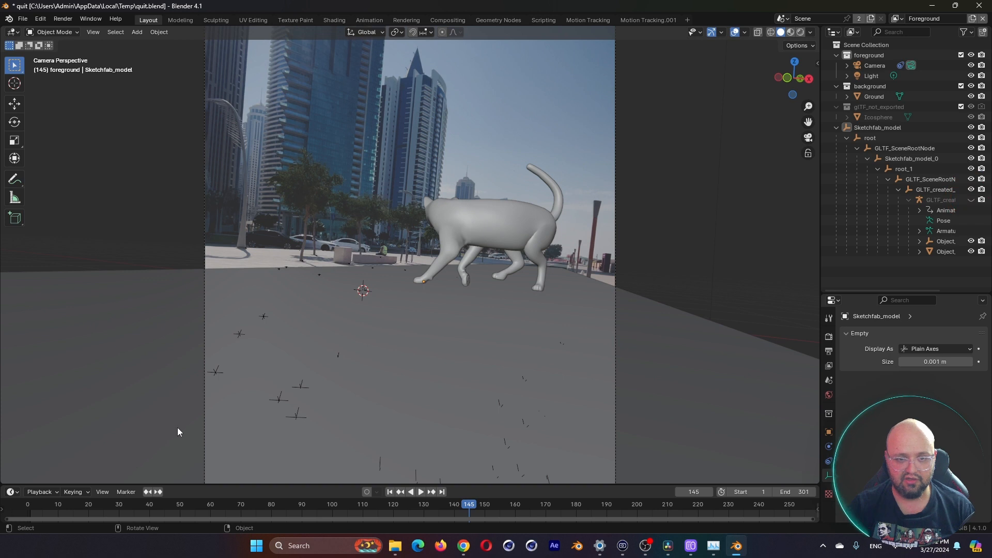
- Play the shot from an earlier frame to check the cat's walk animation against the footage
{"action": "left_click", "coordinate": [150, 503]}
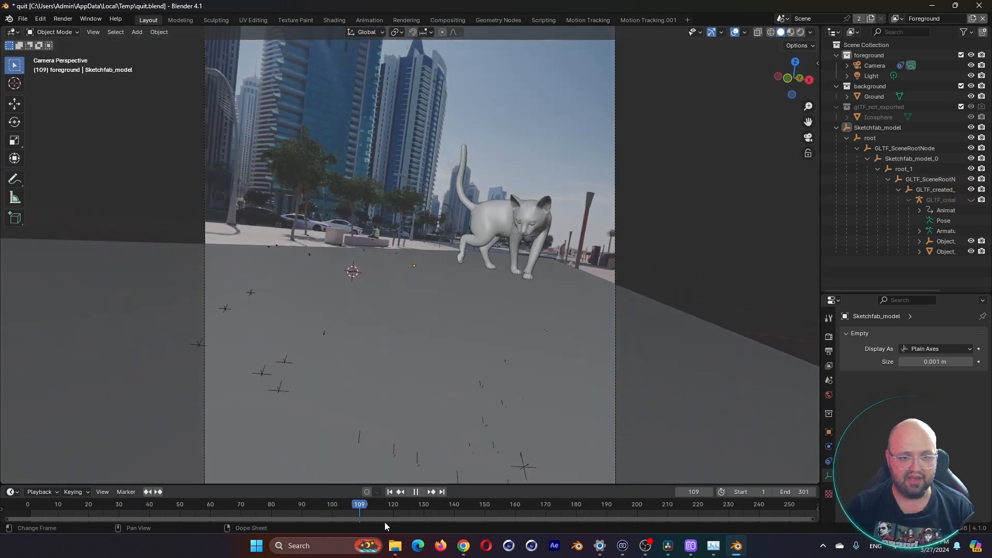
{"action": "left_click", "coordinate": [420, 492]}
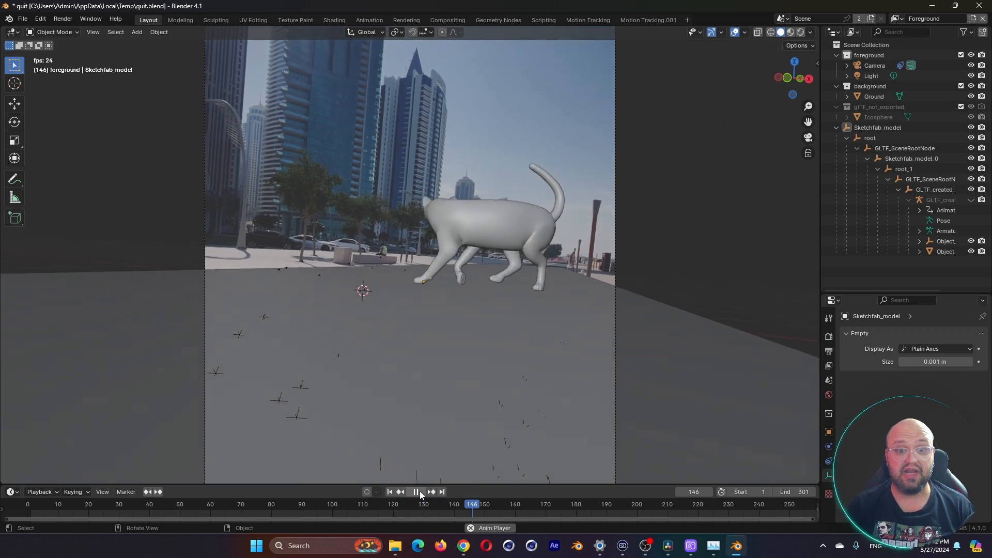
{"action": "key", "text": "space"}
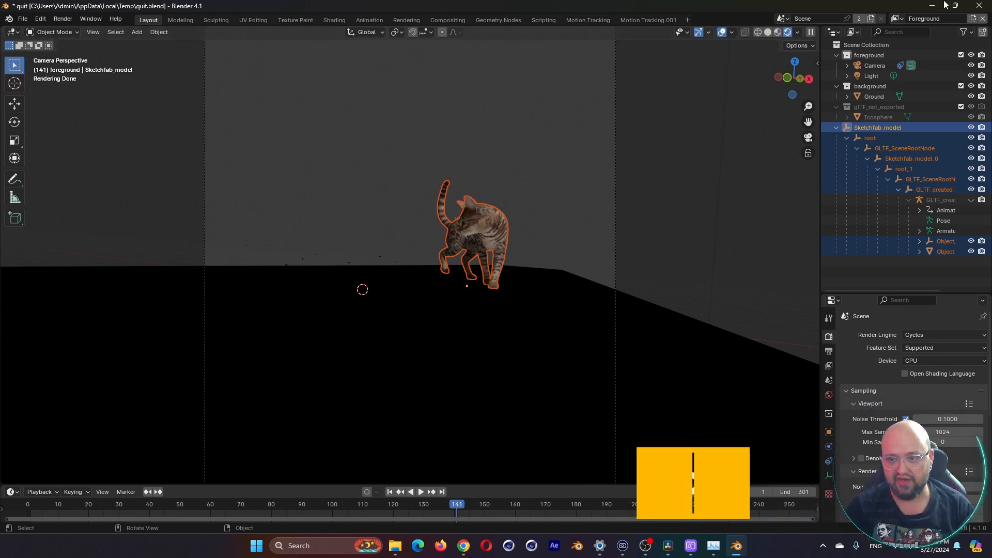
- Collapse the Sketchfab_model hierarchy and examine the cat's material nodes in the Shading workspace
{"action": "left_click", "coordinate": [836, 127]}
{"action": "left_click", "coordinate": [337, 20]}
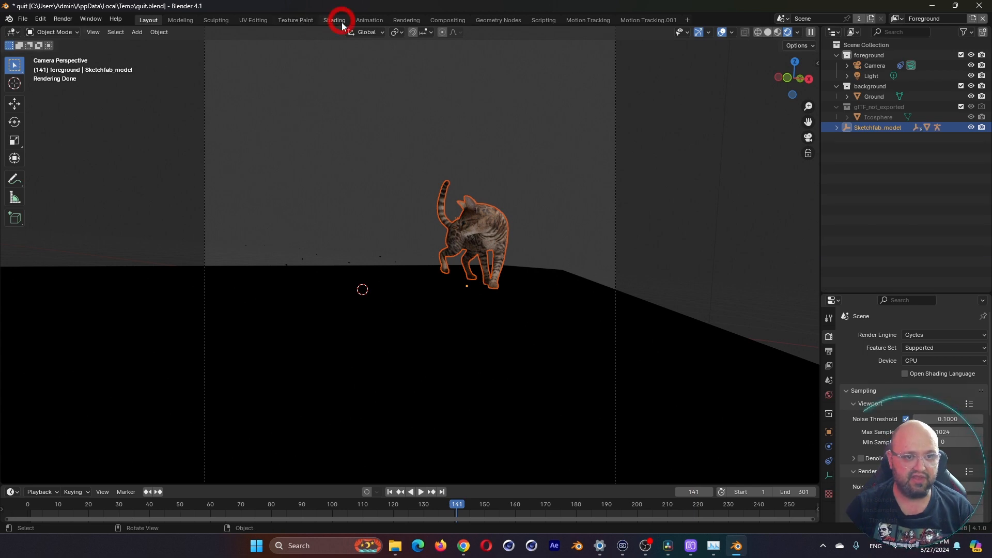
{"action": "scroll", "coordinate": [605, 465], "scroll_direction": "down", "scroll_amount": 4}
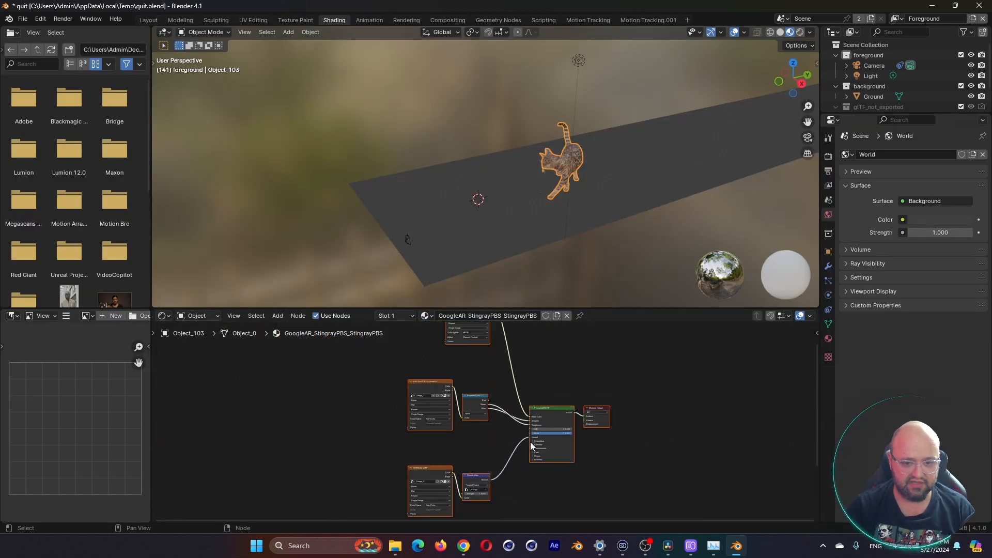
{"action": "scroll", "coordinate": [425, 382], "scroll_direction": "up", "scroll_amount": 4}
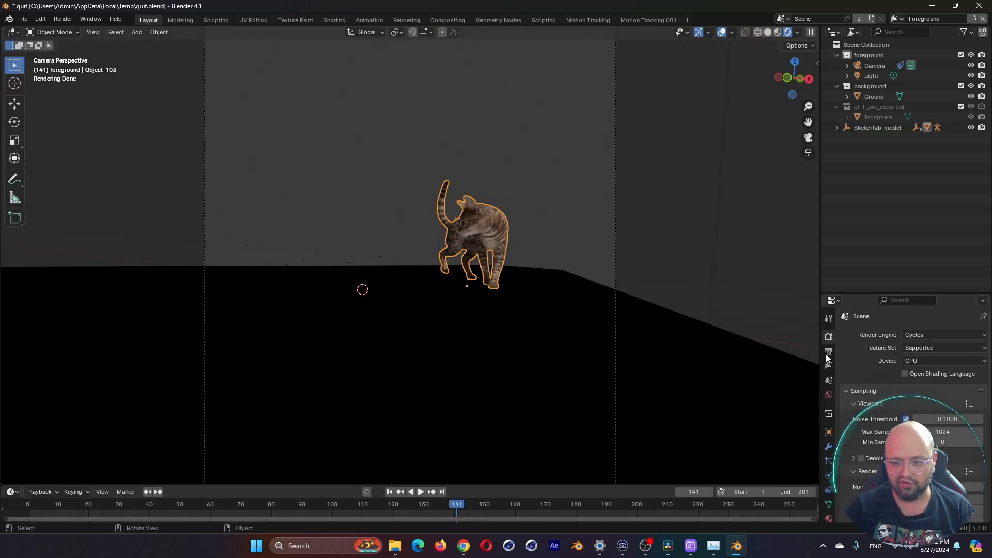
- Enable the Transparent film option in the Cycles render settings so the footage shows behind the cat
{"action": "scroll", "coordinate": [869, 450], "scroll_direction": "down", "scroll_amount": 2}
{"action": "scroll", "coordinate": [867, 445], "scroll_direction": "down", "scroll_amount": 3}
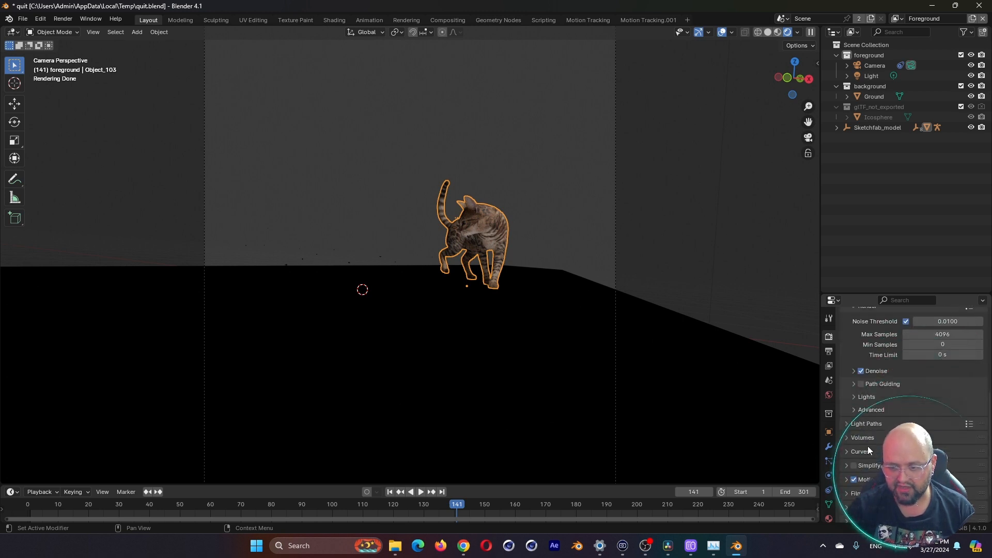
{"action": "scroll", "coordinate": [878, 444], "scroll_direction": "down", "scroll_amount": 5}
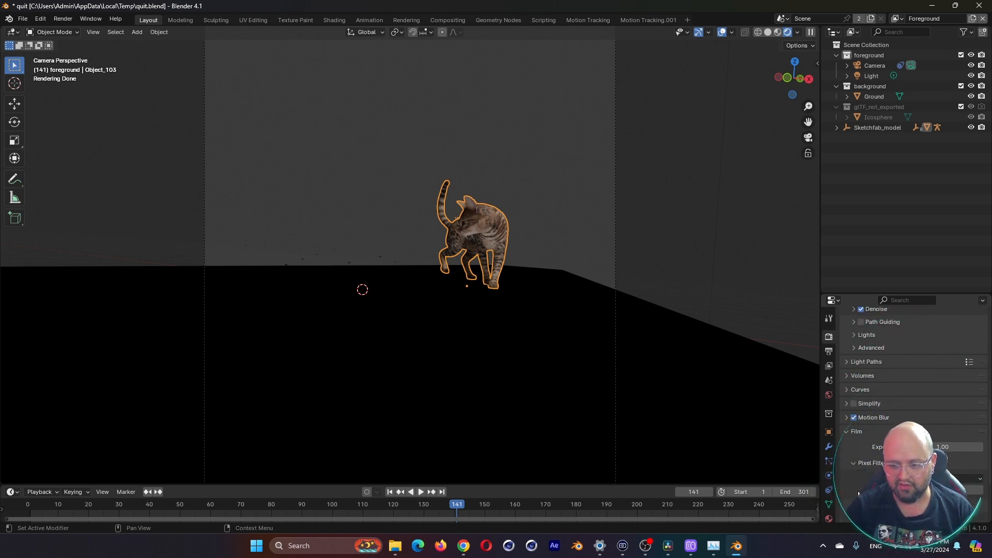
{"action": "left_click", "coordinate": [910, 390]}
{"action": "left_click", "coordinate": [861, 465]}
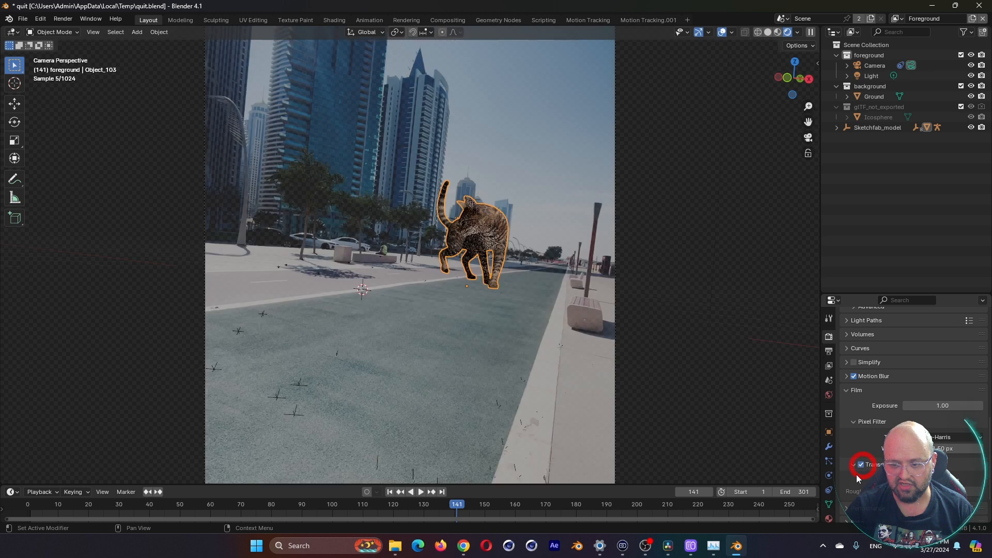
- Select the Ground plane and examine its object Visibility settings, including the Shadow Catcher mask option
{"action": "left_click", "coordinate": [465, 273]}
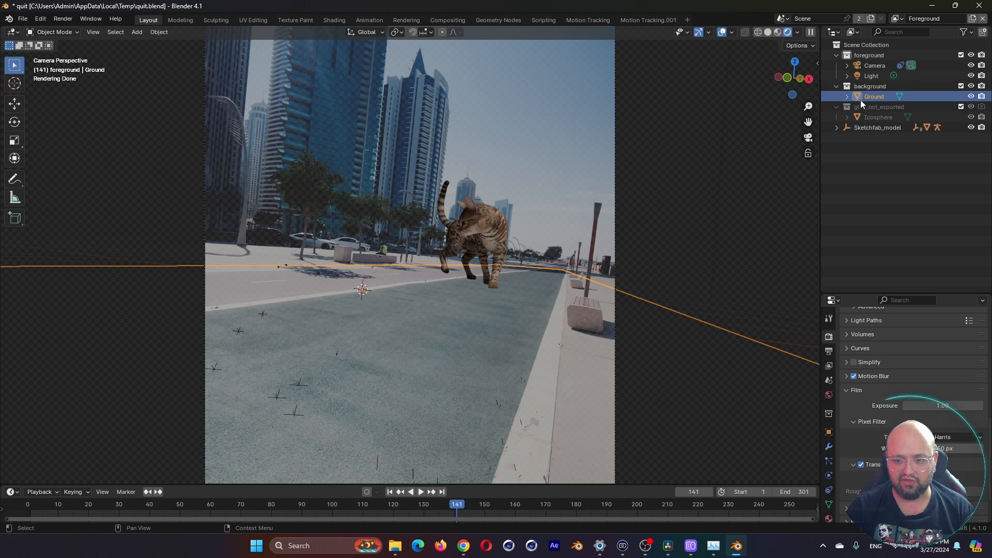
{"action": "left_click", "coordinate": [829, 432]}
{"action": "left_click", "coordinate": [878, 473]}
{"action": "scroll", "coordinate": [909, 413], "scroll_direction": "down", "scroll_amount": 4}
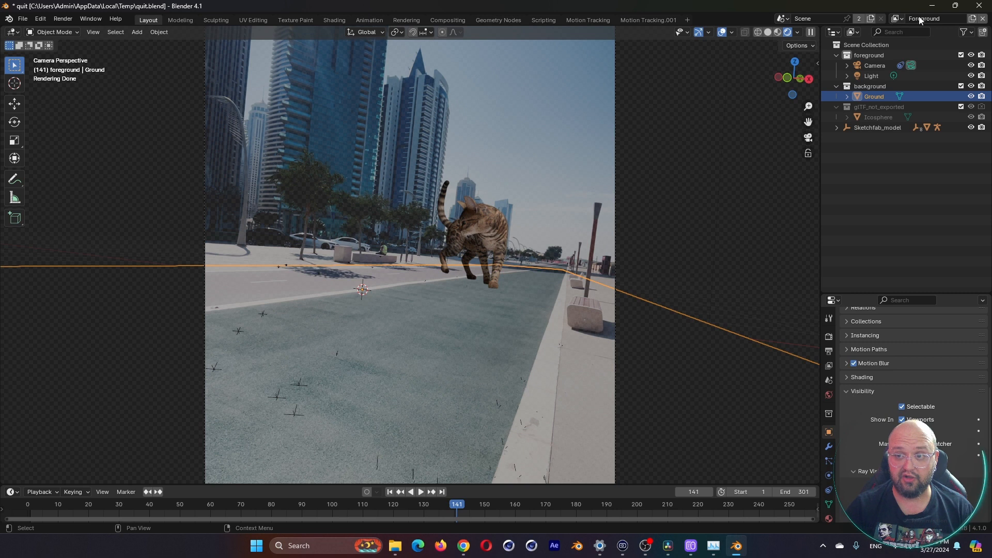
- Switch to the Background view layer, hide the cat's armature there and collapse the background collection
{"action": "left_click", "coordinate": [893, 21]}
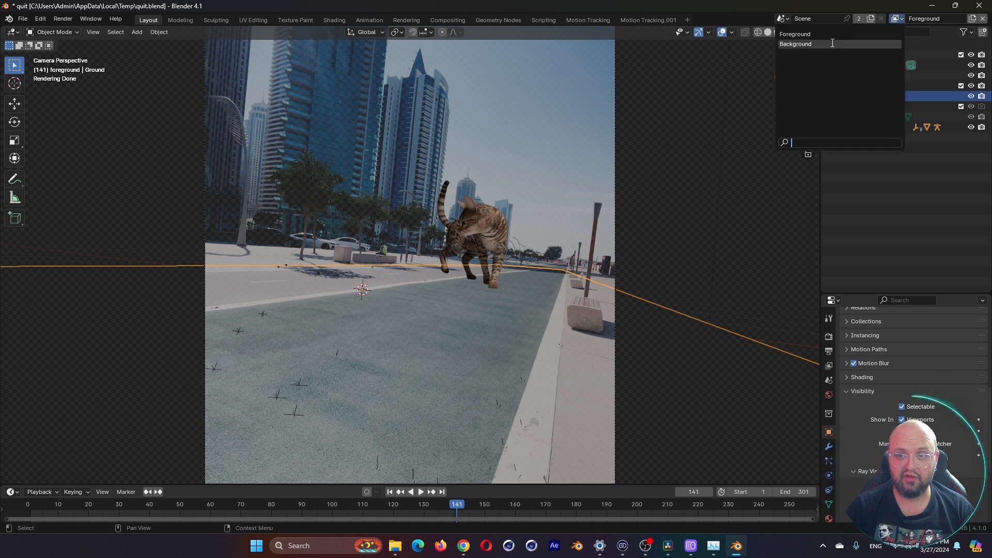
{"action": "left_click", "coordinate": [795, 44]}
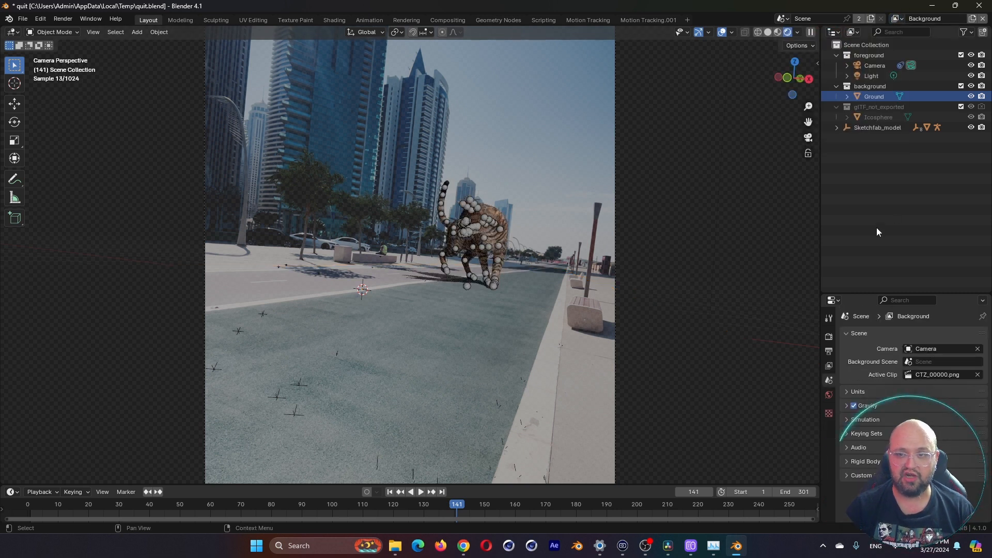
{"action": "left_click", "coordinate": [837, 127], "text": "shift"}
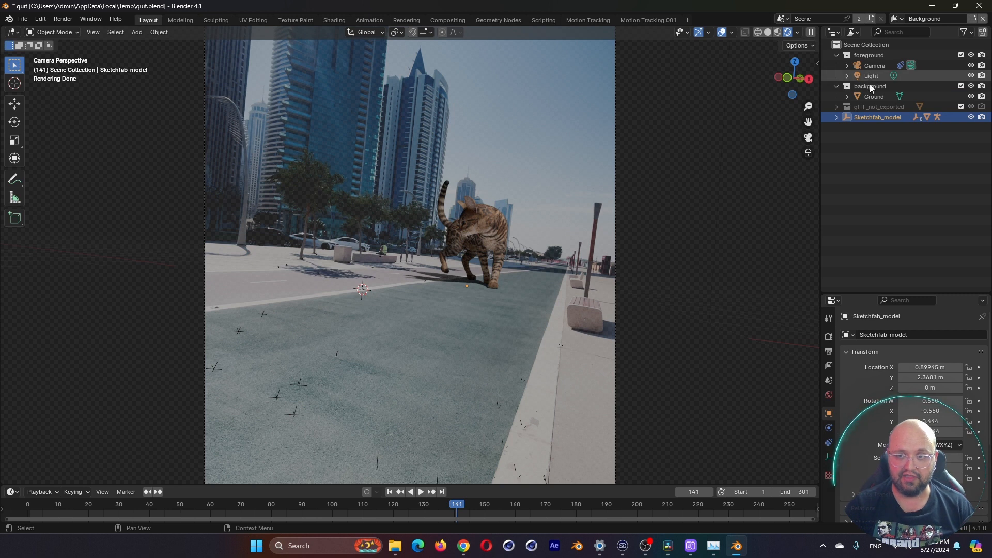
{"action": "left_click", "coordinate": [836, 86]}
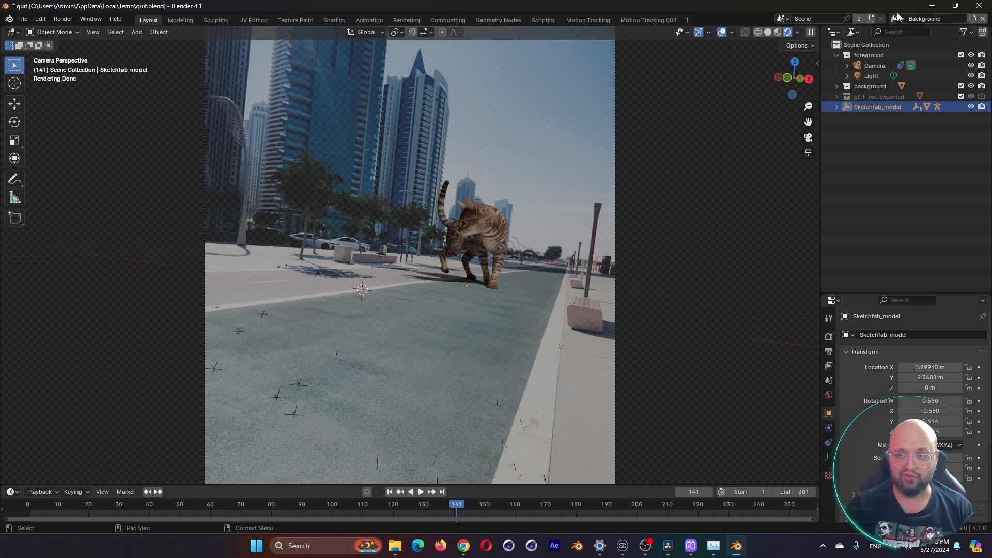
{"action": "left_click", "coordinate": [896, 21]}
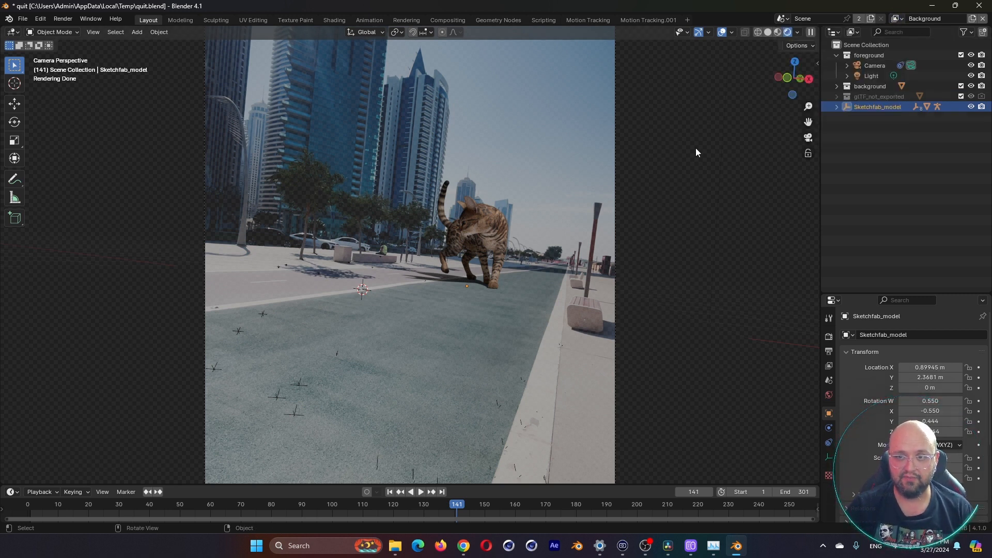
- Play the shot from around frame 64 to check the cat and its shadow on the ground
{"action": "left_click", "coordinate": [221, 509]}
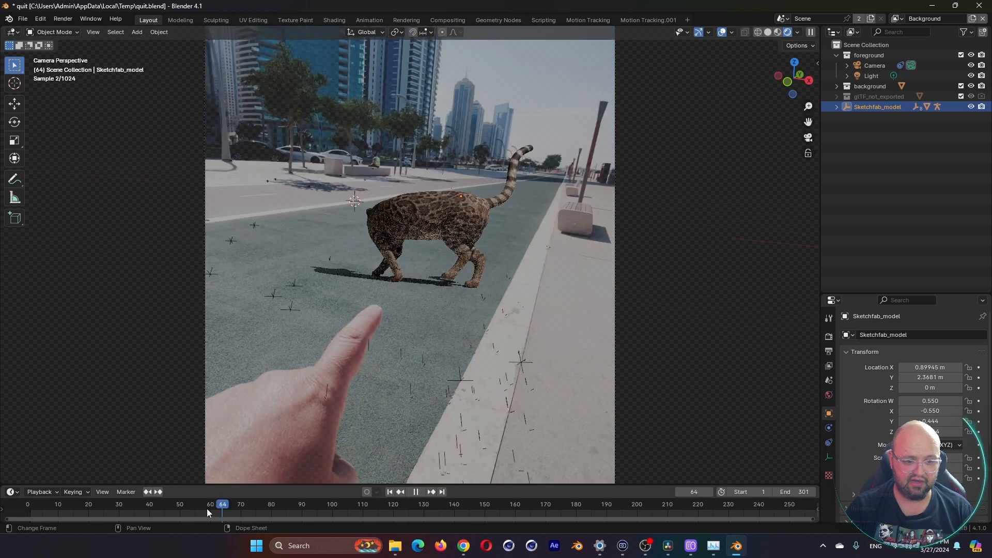
{"action": "key", "text": "space"}
{"action": "key", "text": "space"}
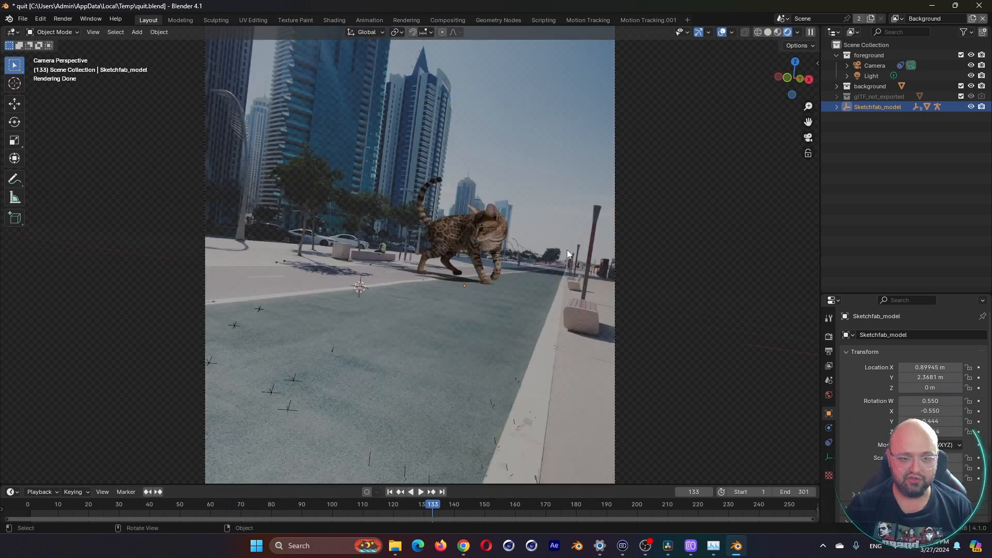
- Import the golden jingle bells as a glTF 2.0 model into the scene
{"action": "left_click", "coordinate": [23, 18]}
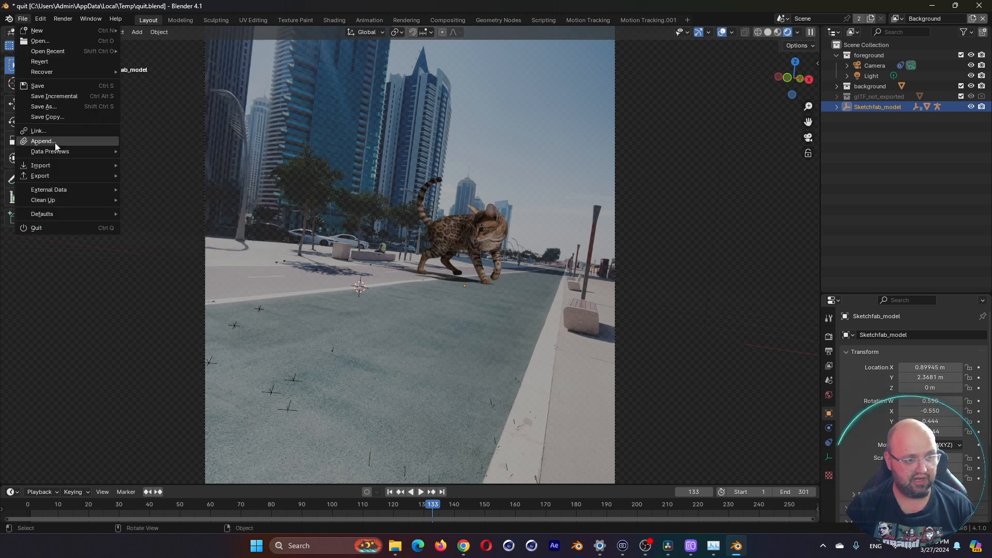
{"action": "mouse_move", "coordinate": [57, 166]}
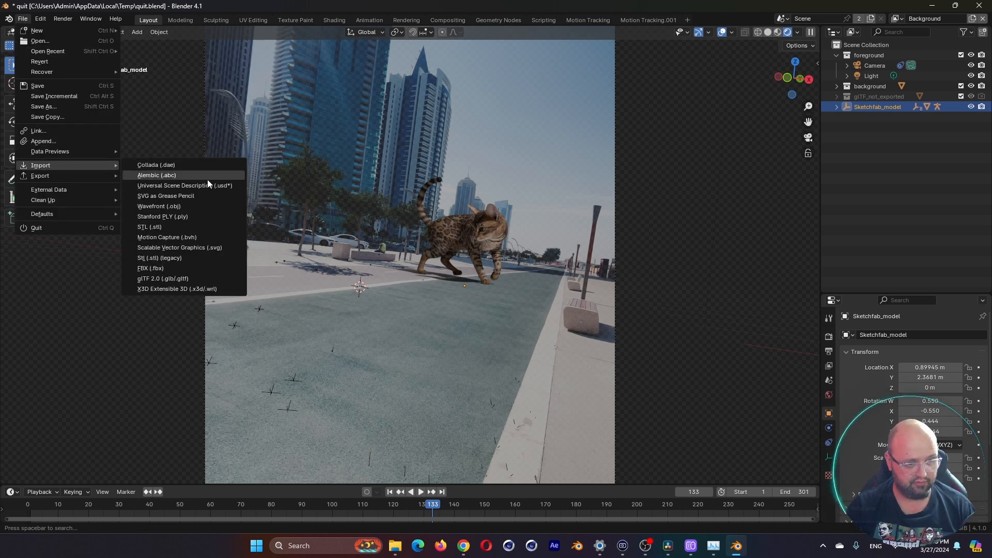
{"action": "left_click", "coordinate": [180, 277]}
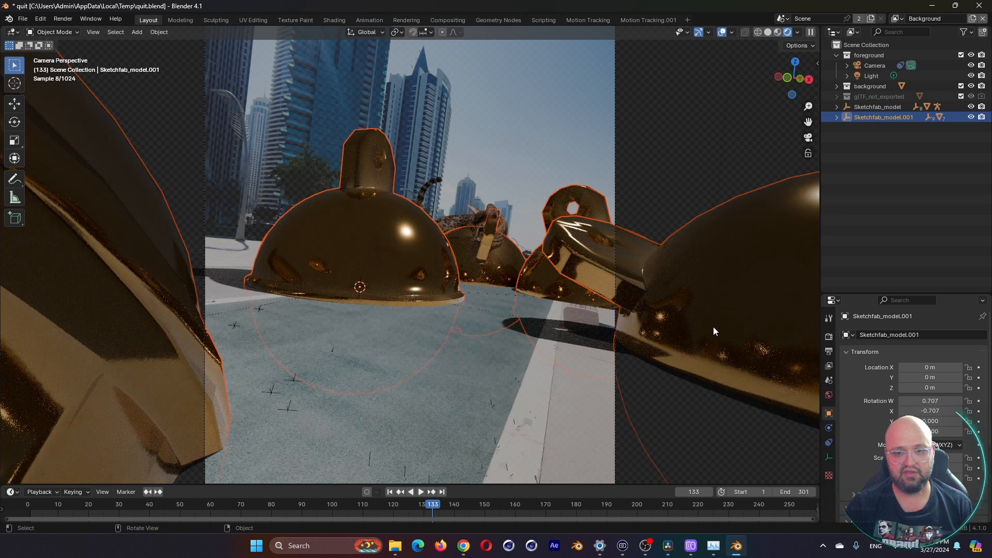
- Scale the imported bells down uniformly and raise them along Z to about 0.27 m
{"action": "key", "text": "s"}
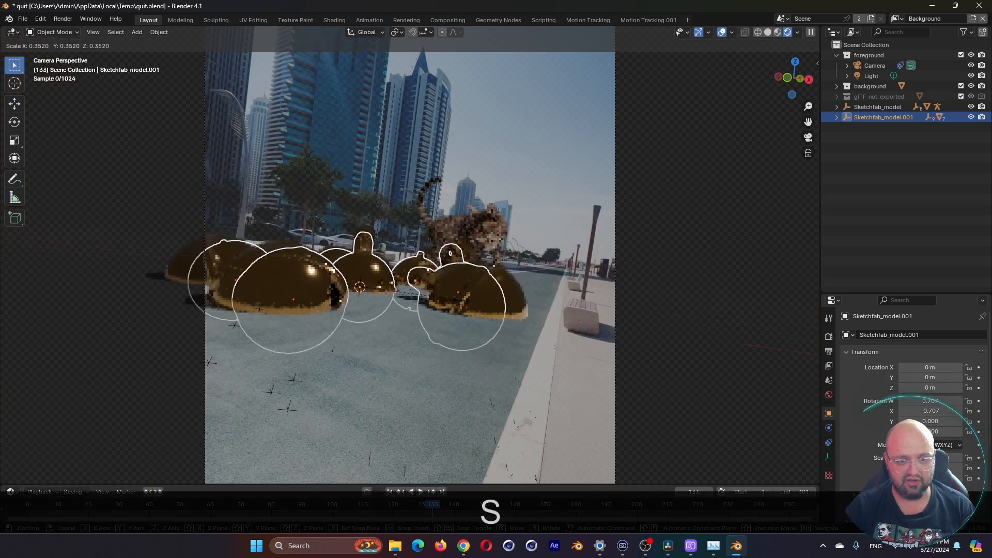
{"action": "left_click", "coordinate": [360, 286]}
{"action": "key", "text": "g"}
{"action": "key", "text": "z"}
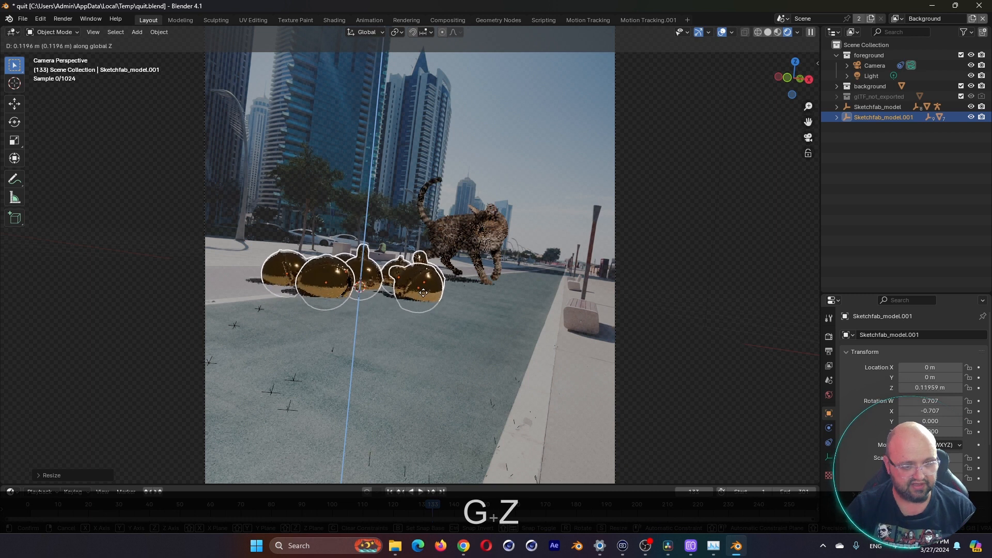
{"action": "left_click", "coordinate": [426, 281]}
{"action": "key", "text": "Escape"}
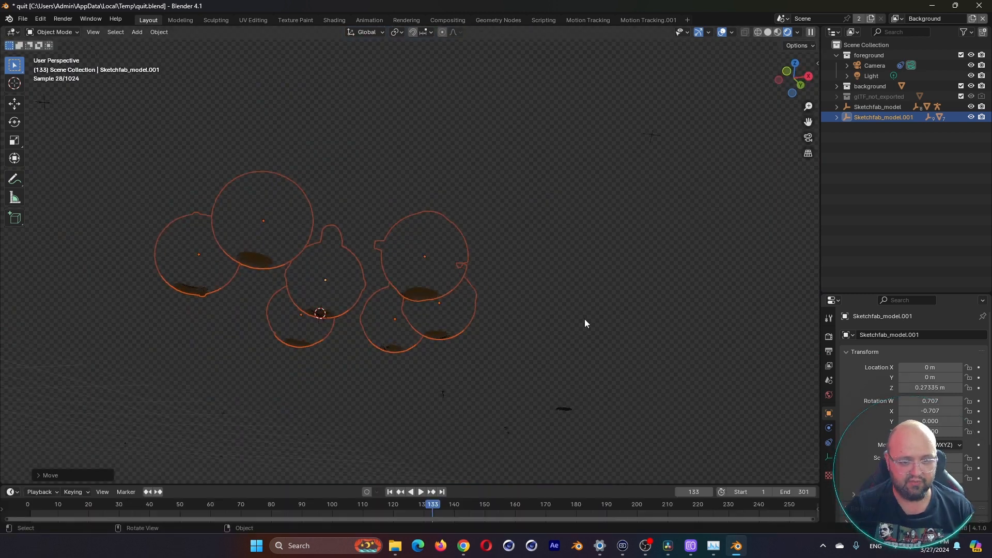
- Fine-tune the bells' height to about 0.297 m and shift them along X to about 0.236 m
{"action": "key", "text": "g"}
{"action": "key", "text": "z"}
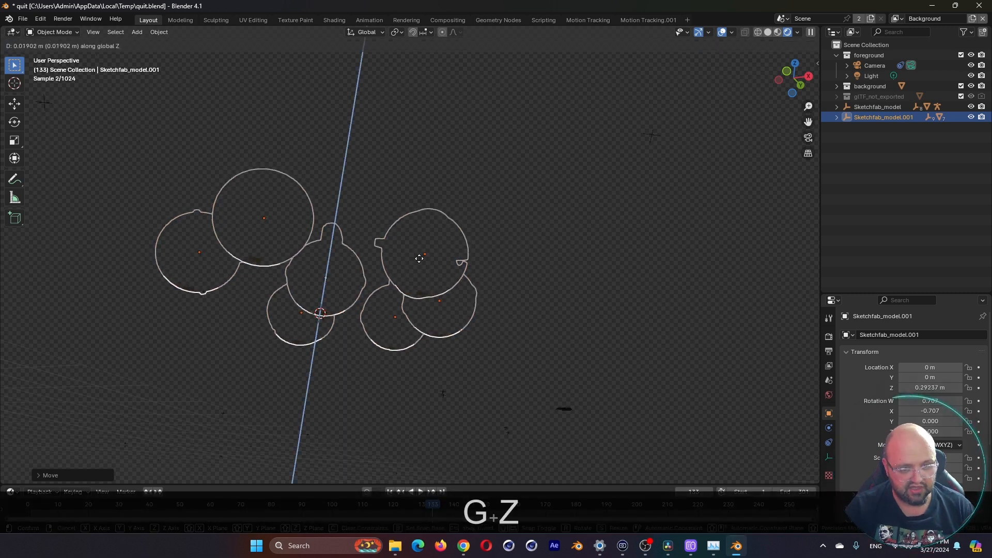
{"action": "left_click", "coordinate": [419, 259]}
{"action": "middle_click_drag", "start_coordinate": [420, 262], "coordinate": [478, 389]}
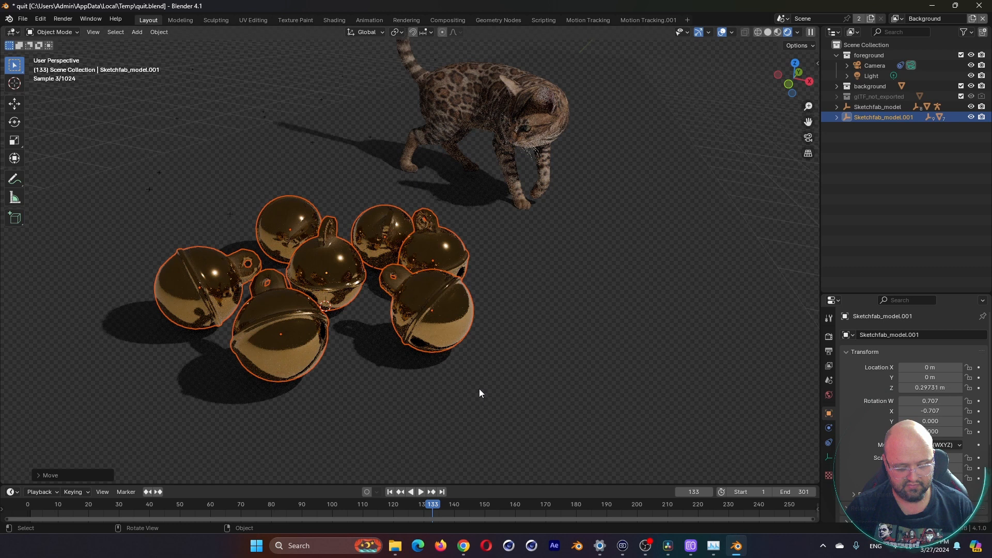
{"action": "key", "text": "g"}
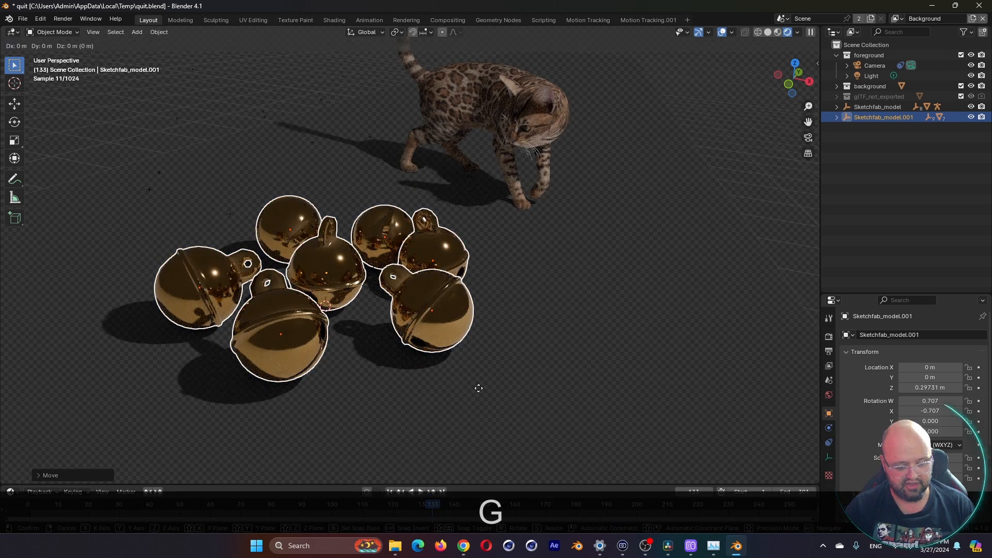
{"action": "key", "text": "x"}
{"action": "left_click", "coordinate": [498, 401]}
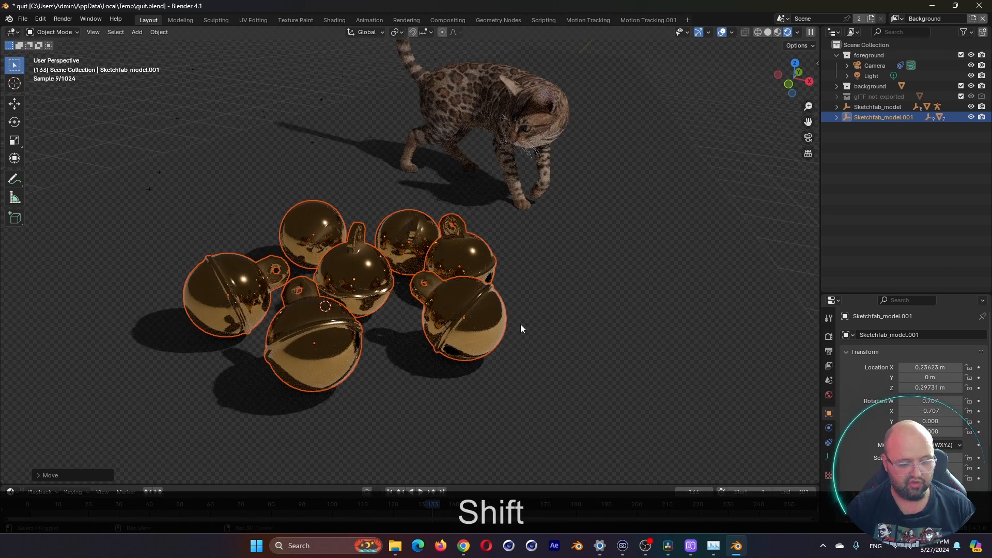
- Duplicate the bells group, move the copy along Y to about 10.97 m and return to the camera view
{"action": "key", "text": "shift+d"}
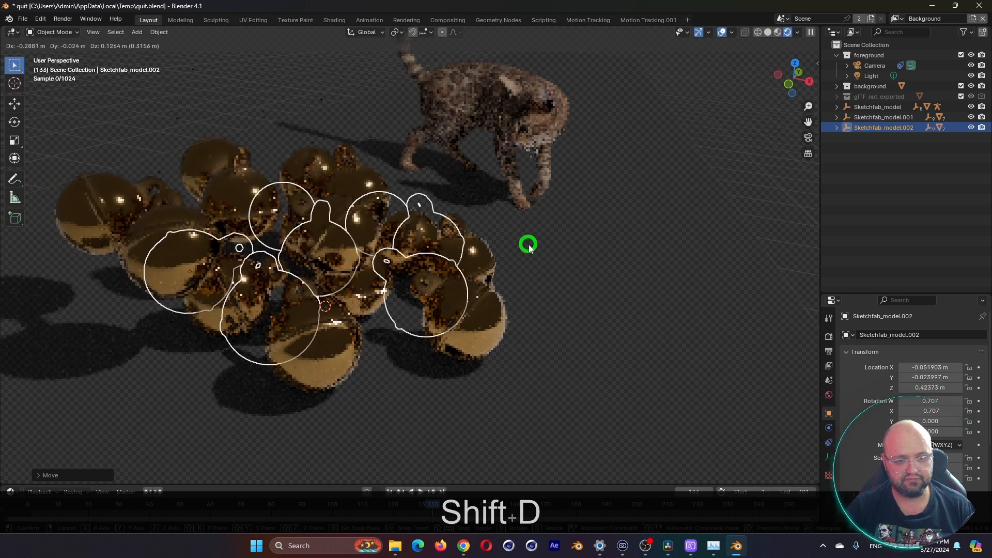
{"action": "right_click", "coordinate": [528, 246]}
{"action": "key", "text": "g"}
{"action": "key", "text": "y"}
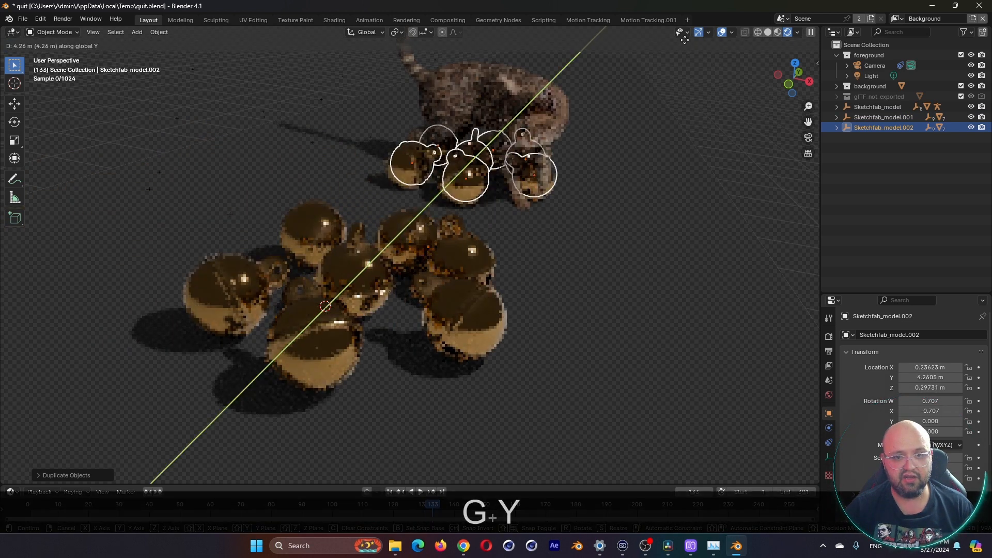
{"action": "left_click", "coordinate": [764, 460]}
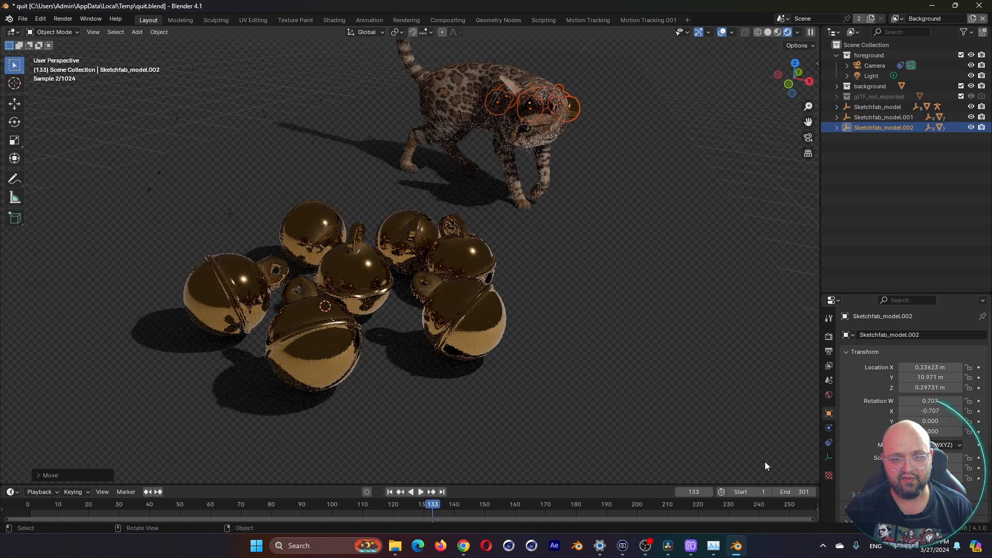
{"action": "key", "text": "KP_0"}
- Select a front bell and examine its Material.001 nodes and metallic-roughness texture in the Shading workspace
{"action": "left_click", "coordinate": [473, 274]}
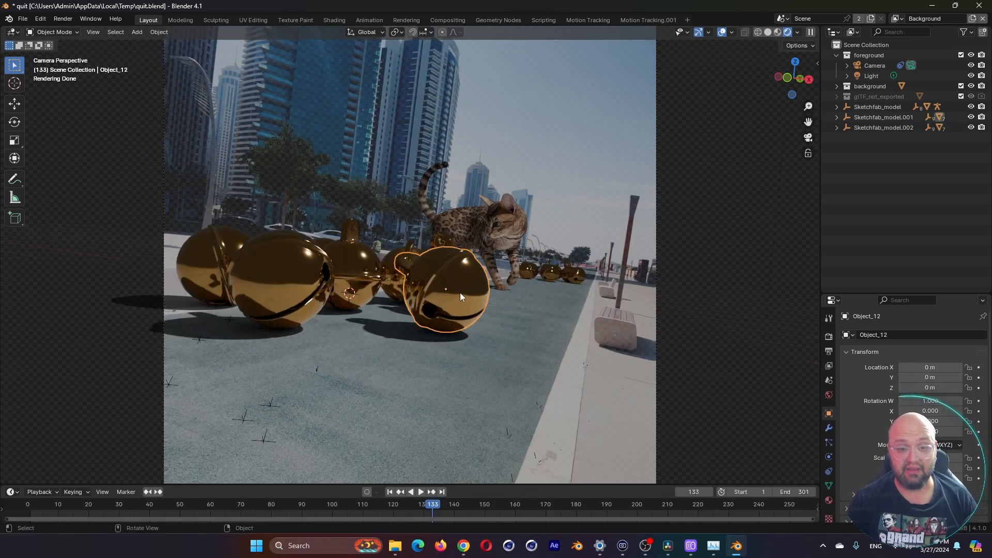
{"action": "left_click", "coordinate": [339, 21]}
{"action": "scroll", "coordinate": [470, 421], "scroll_direction": "up", "scroll_amount": 4}
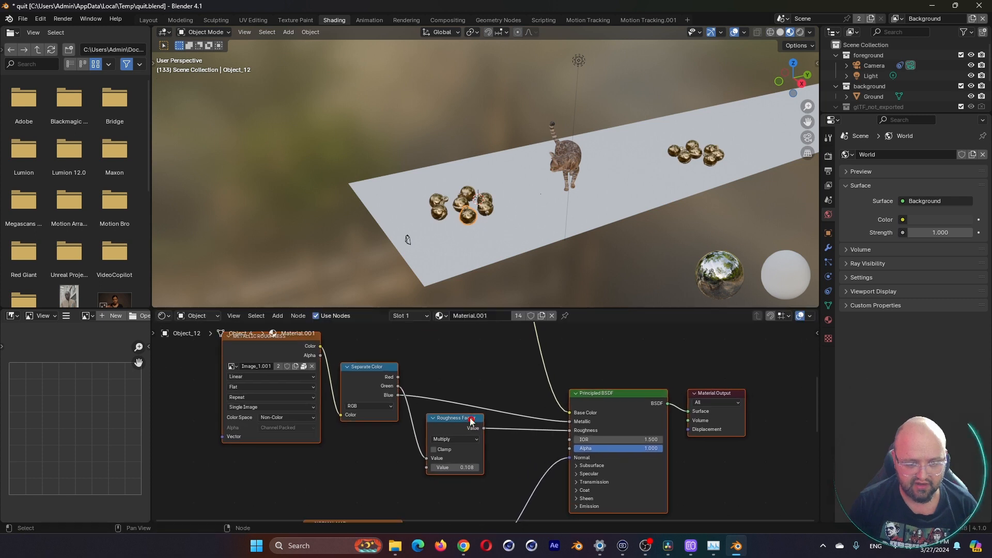
{"action": "left_click", "coordinate": [281, 355]}
{"action": "scroll", "coordinate": [47, 418], "scroll_direction": "up", "scroll_amount": 3}
{"action": "middle_click_drag", "start_coordinate": [48, 418], "coordinate": [91, 436]}
{"action": "scroll", "coordinate": [77, 412], "scroll_direction": "down", "scroll_amount": 3}
{"action": "scroll", "coordinate": [103, 426], "scroll_direction": "up", "scroll_amount": 6}
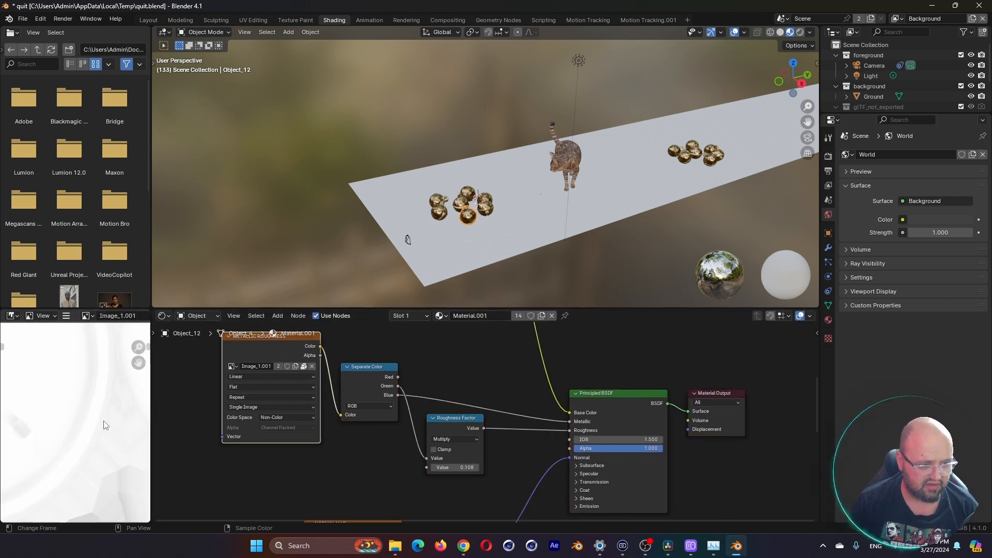
- Disconnect the Blue channel from the Principled BSDF's Metallic input and rearrange the material nodes
{"action": "left_click_drag", "start_coordinate": [471, 418], "coordinate": [467, 446]}
{"action": "left_click_drag", "start_coordinate": [569, 421], "coordinate": [663, 423]}
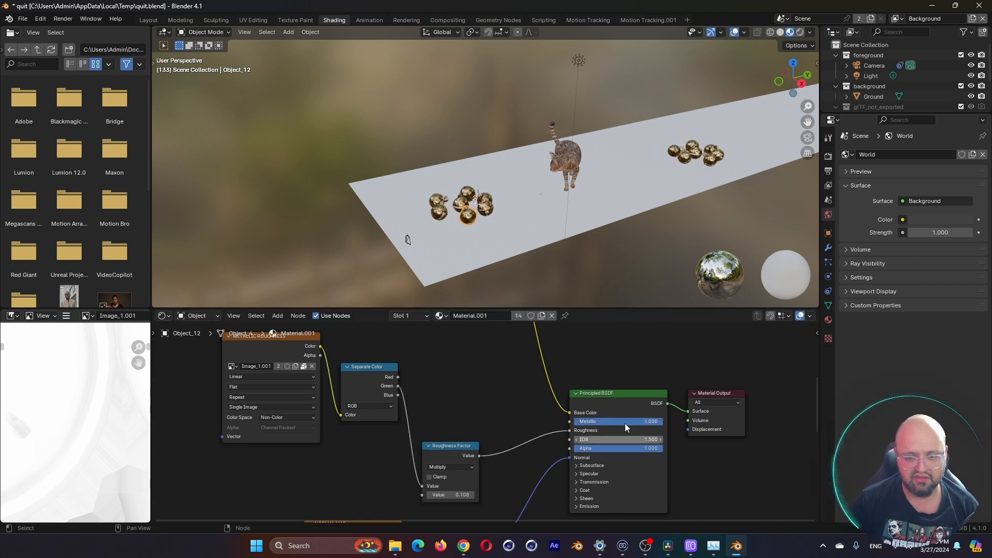
{"action": "left_click", "coordinate": [296, 336]}
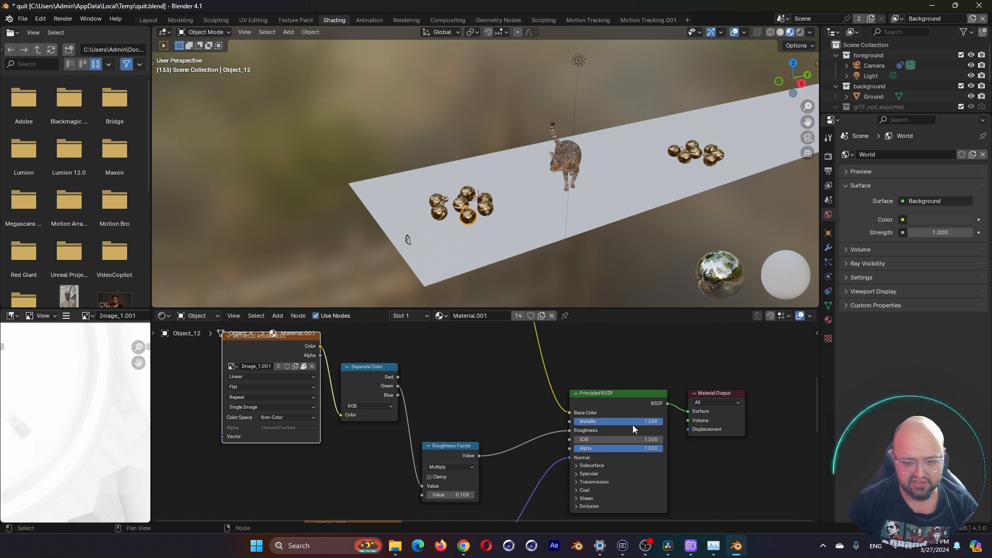
{"action": "left_click_drag", "start_coordinate": [623, 392], "coordinate": [633, 384]}
{"action": "left_click_drag", "start_coordinate": [715, 397], "coordinate": [731, 381]}
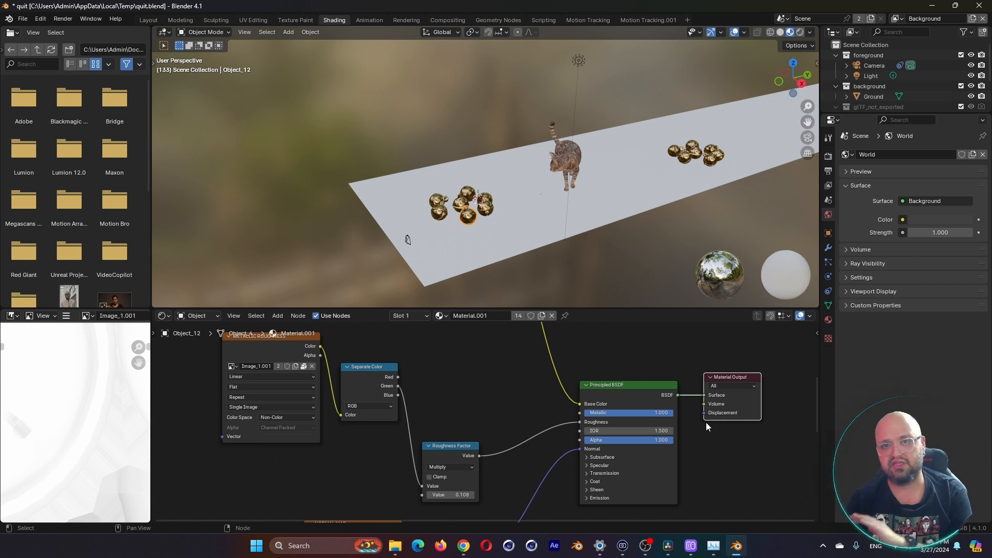
- Add an Image Texture with Mapping and Texture Coordinate nodes and connect its color to the Principled BSDF's Roughness
{"action": "left_click", "coordinate": [627, 405]}
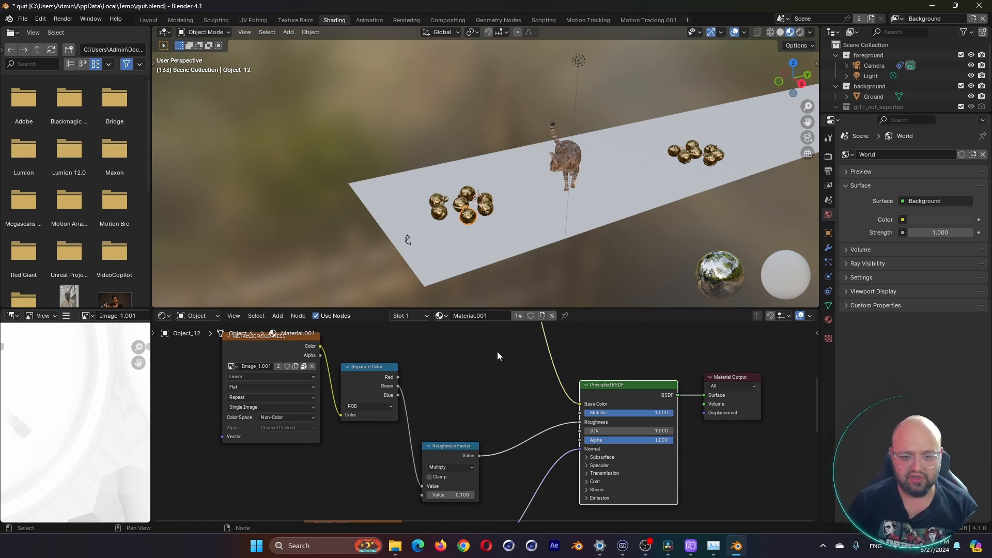
{"action": "key", "text": "ctrl+t"}
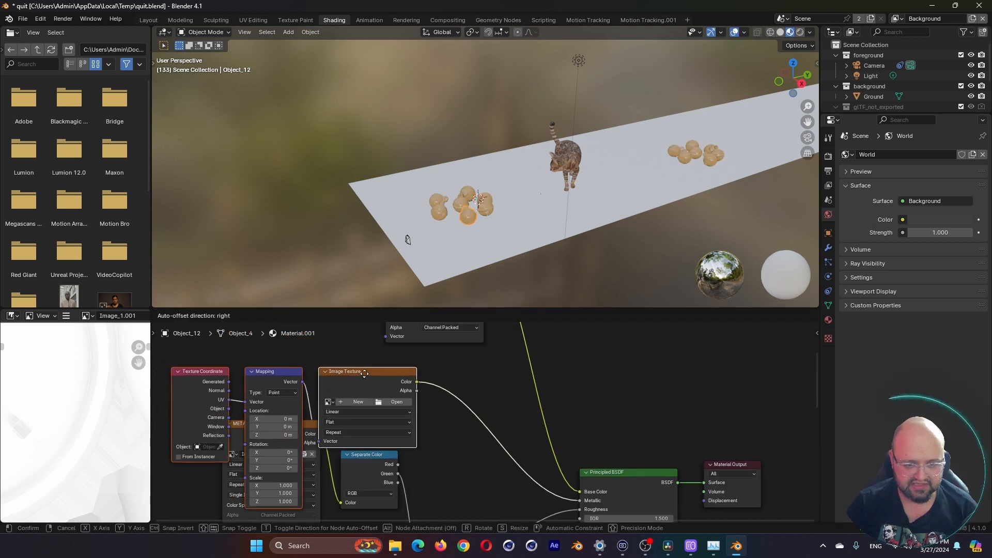
{"action": "left_click_drag", "start_coordinate": [365, 366], "coordinate": [302, 356]}
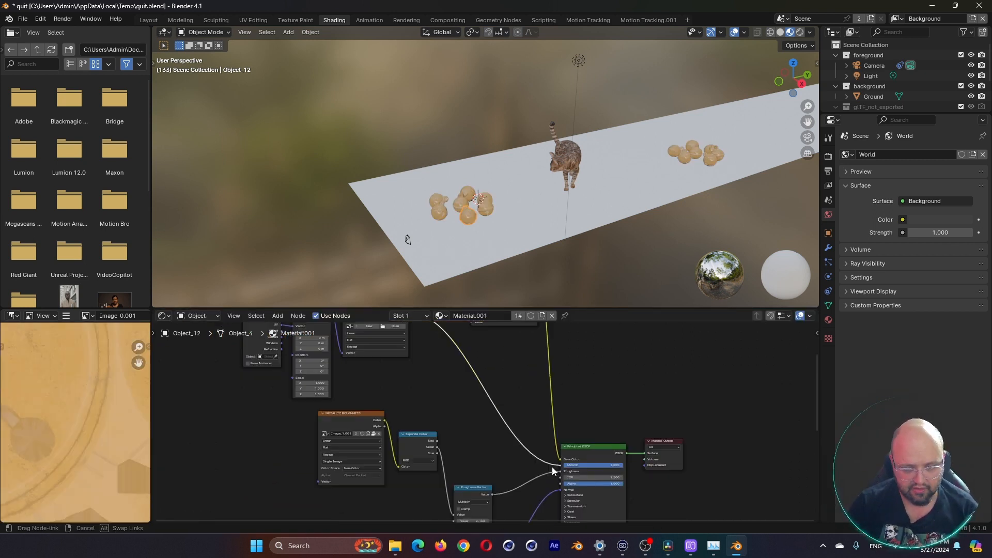
{"action": "left_click_drag", "start_coordinate": [560, 465], "coordinate": [560, 471]}
- Load 15.jpg from the CTZ folder into the new Image Texture node
{"action": "left_click", "coordinate": [461, 441]}
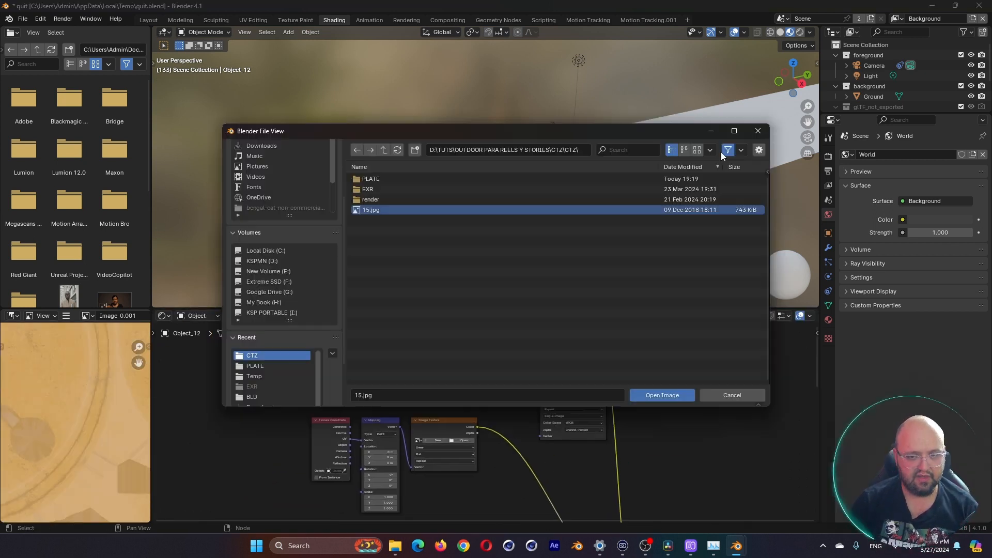
{"action": "left_click", "coordinate": [697, 149]}
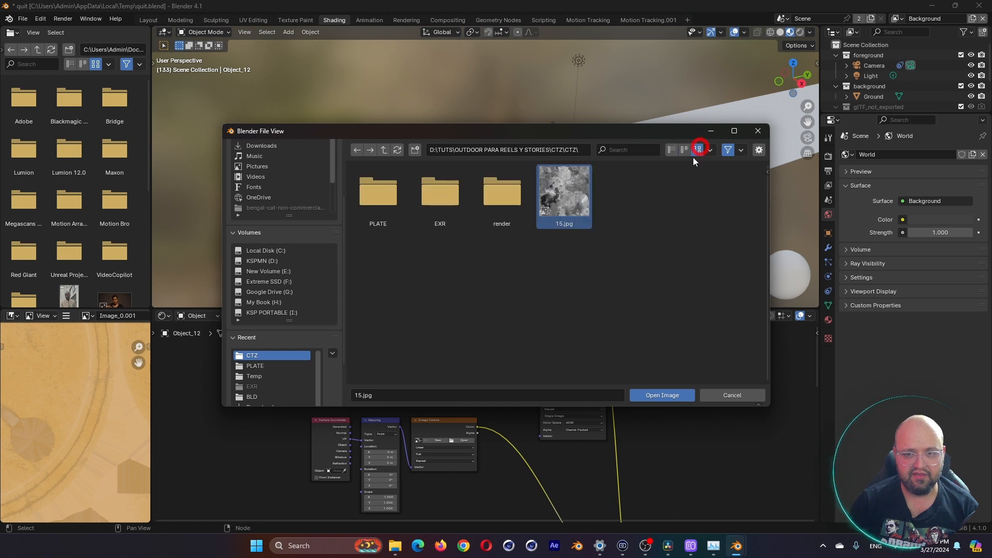
{"action": "double_click", "coordinate": [556, 196]}
{"action": "middle_click_drag", "start_coordinate": [714, 122], "coordinate": [696, 128]}
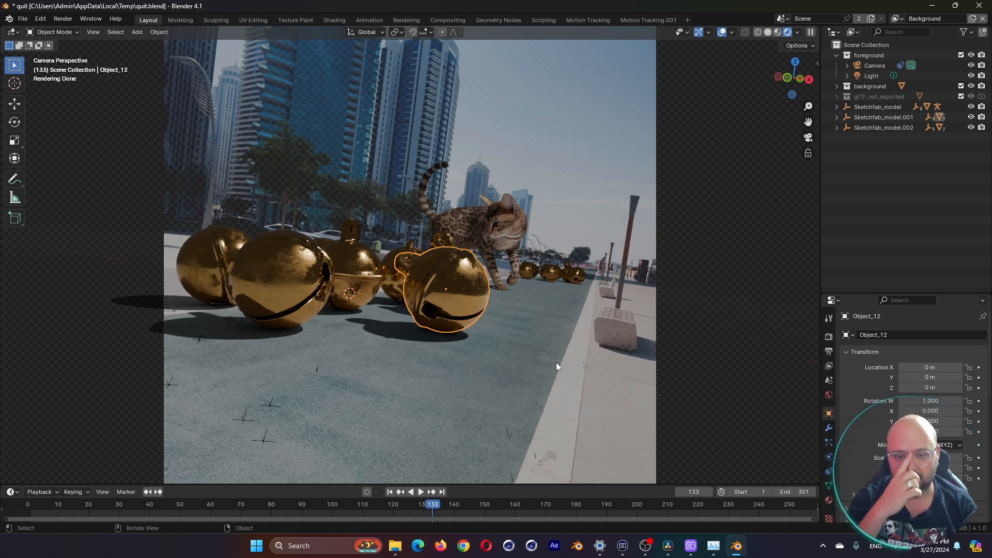
- Display the World shader nodes in the Shading workspace and select the Background node
{"action": "left_click", "coordinate": [829, 394]}
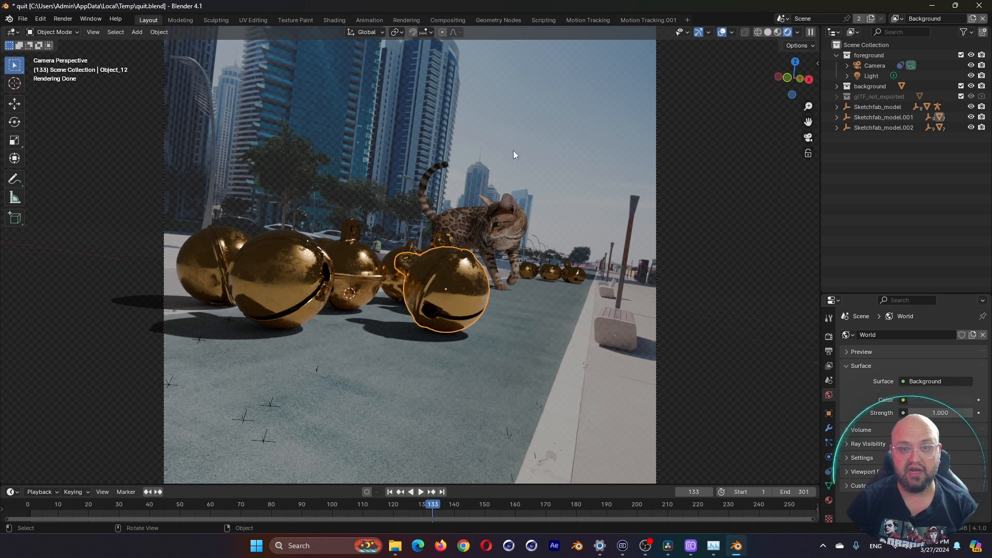
{"action": "left_click", "coordinate": [335, 20]}
{"action": "left_click", "coordinate": [203, 315]}
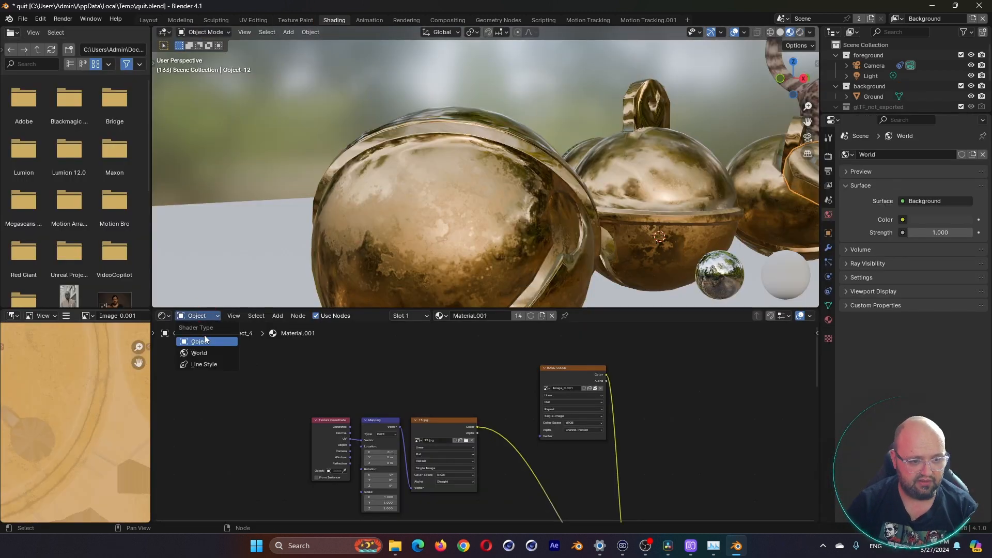
{"action": "left_click", "coordinate": [205, 349]}
{"action": "key", "text": "Home"}
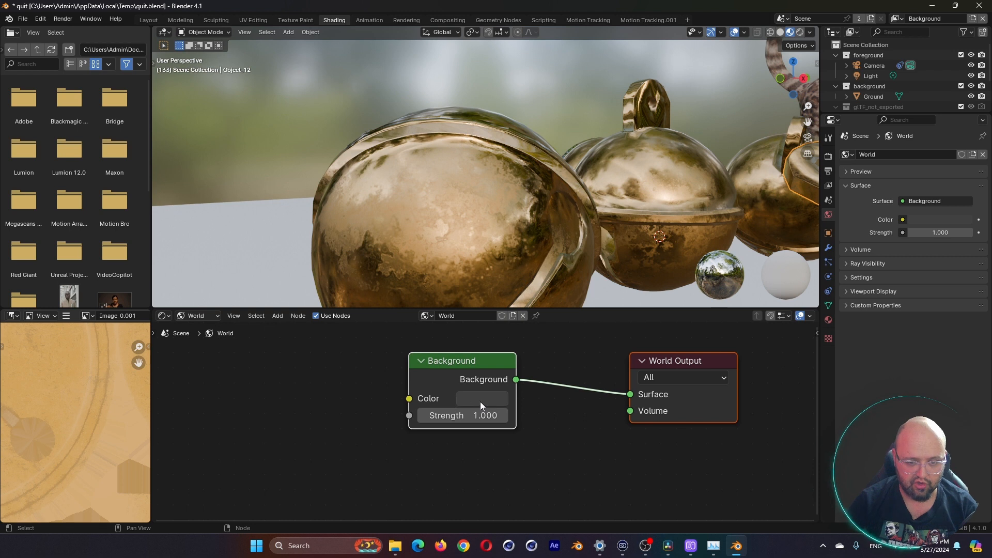
{"action": "scroll", "coordinate": [571, 395], "scroll_direction": "down", "scroll_amount": 3}
{"action": "left_click", "coordinate": [490, 386]}
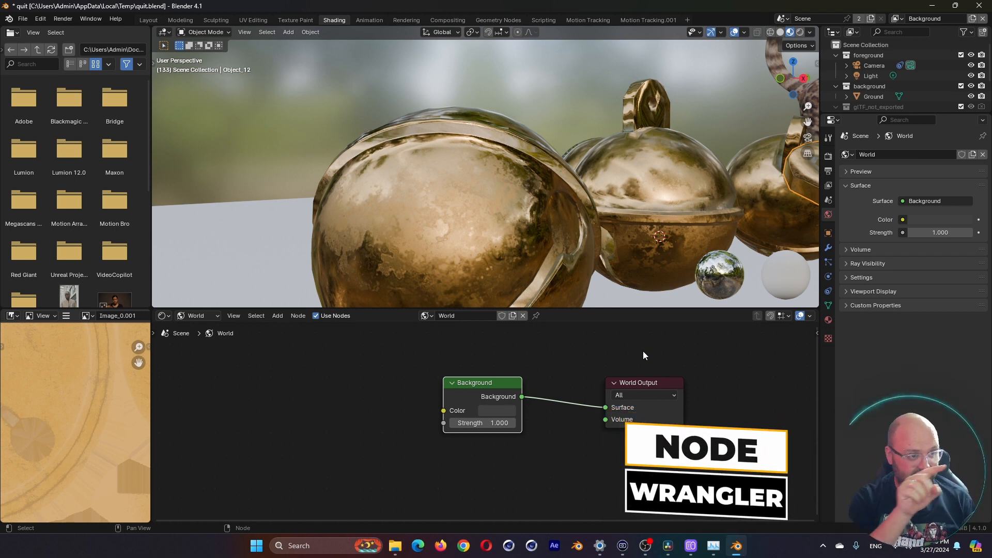
- Search the add-on preferences for "node" and check whether Node Wrangler is enabled
{"action": "left_click", "coordinate": [40, 18]}
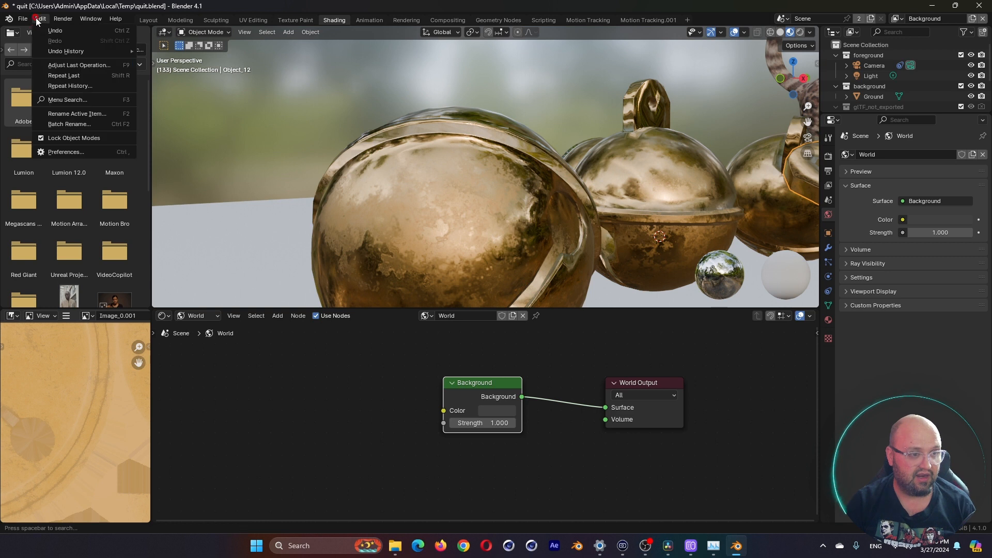
{"action": "left_click", "coordinate": [66, 152]}
{"action": "left_click", "coordinate": [289, 39]}
{"action": "type", "text": "node"}
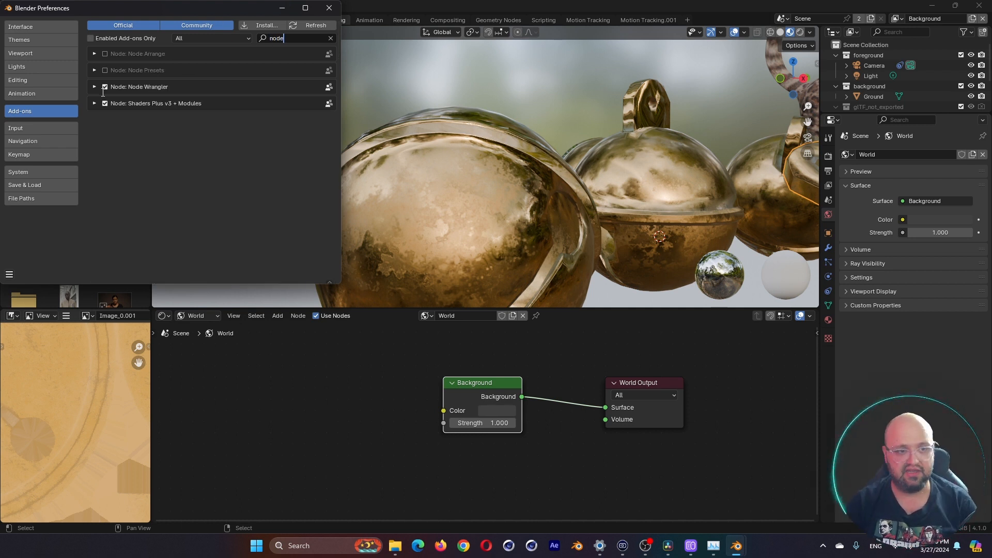
- Add an Environment Texture with Mapping and Texture Coordinate nodes to the Background node and load CTZ_00000.png into it
{"action": "left_click", "coordinate": [476, 385]}
{"action": "key", "text": "ctrl+t"}
{"action": "middle_click_drag", "start_coordinate": [348, 425], "coordinate": [547, 377]}
{"action": "left_click", "coordinate": [576, 388]}
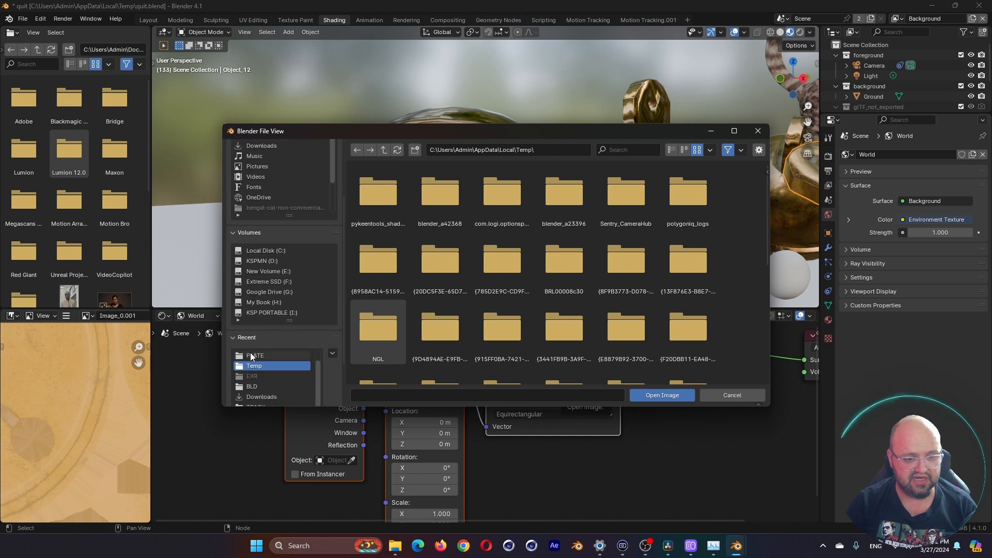
{"action": "left_click", "coordinate": [253, 366]}
{"action": "double_click", "coordinate": [365, 194]}
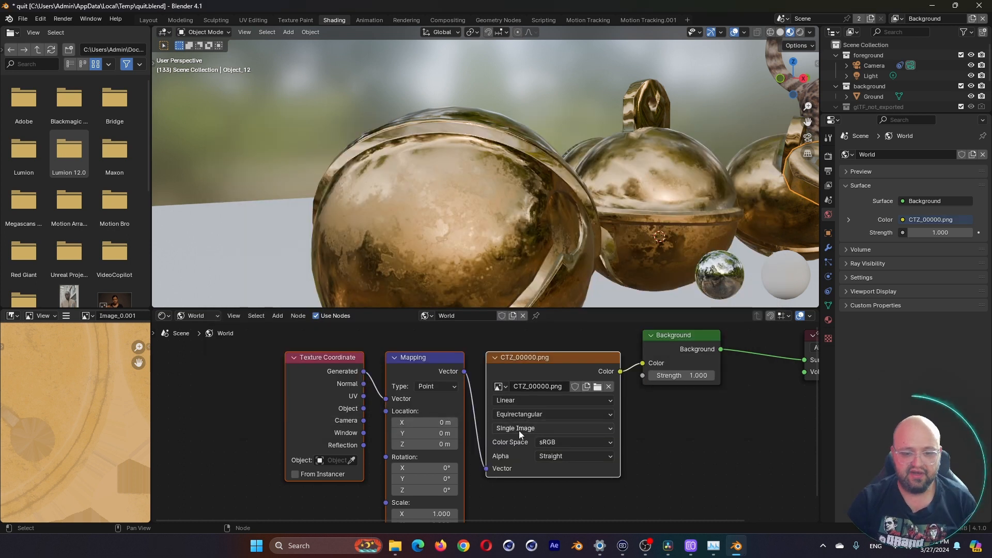
- Change the world's environment texture source to Image Sequence with 300 frames
{"action": "left_click", "coordinate": [531, 427]}
{"action": "left_click", "coordinate": [520, 469]}
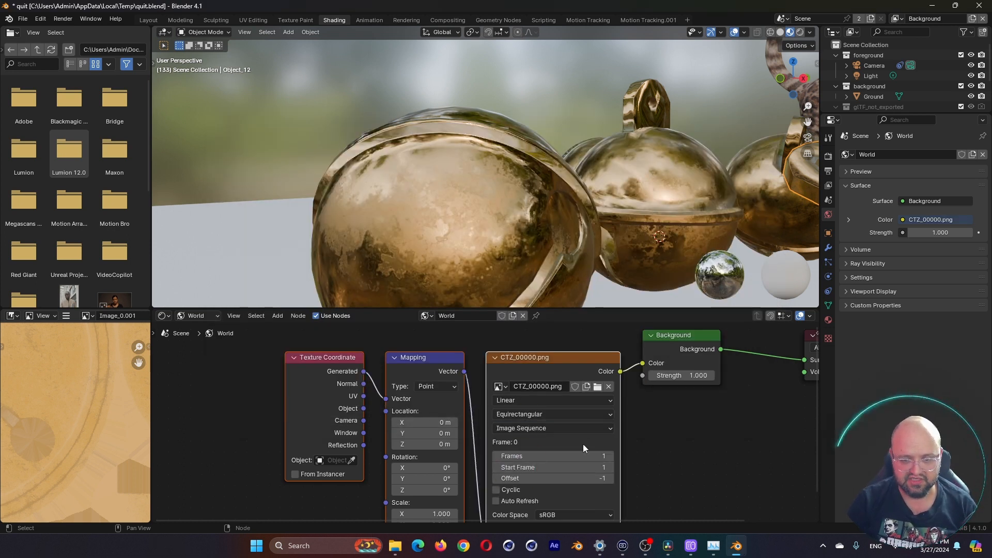
{"action": "double_click", "coordinate": [582, 456]}
{"action": "type", "text": "300"}
{"action": "key", "text": "Return"}
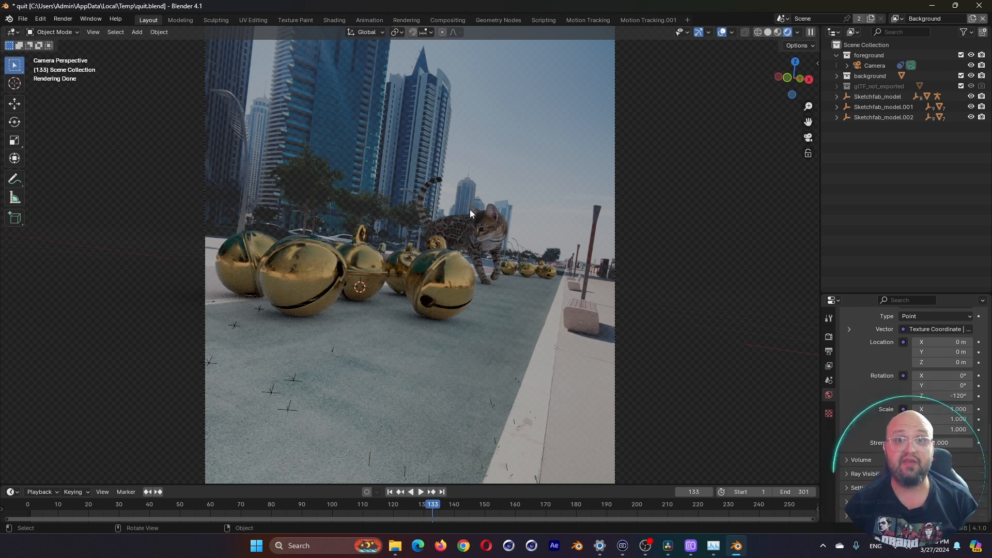
- Add a Sun light and raise it along the Z axis above the bells
{"action": "key", "text": "shift+a"}
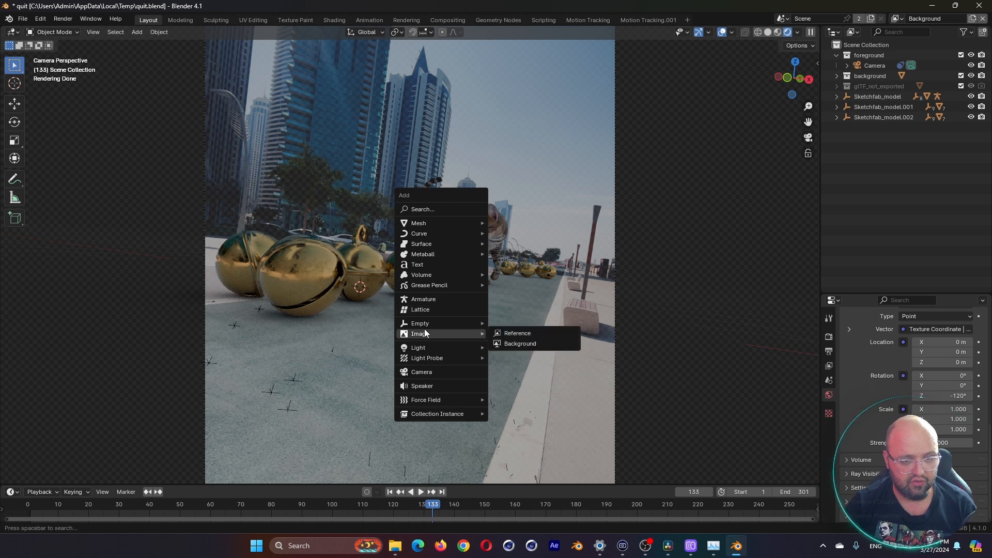
{"action": "mouse_move", "coordinate": [430, 347]}
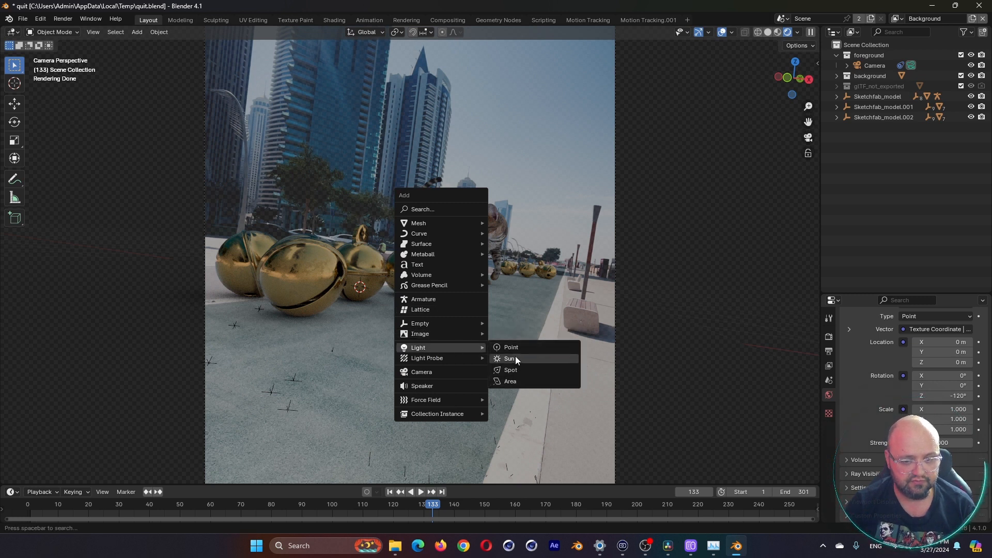
{"action": "left_click", "coordinate": [514, 357]}
{"action": "key", "text": "g"}
{"action": "key", "text": "z"}
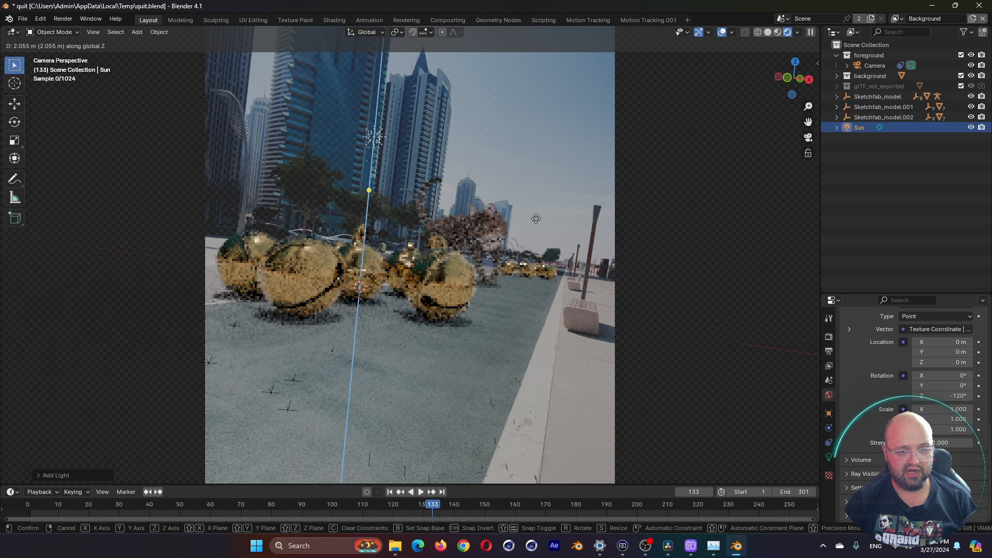
{"action": "left_click", "coordinate": [527, 263]}
- Aim the Sun light at the ground in front of the bells and adjust its light settings
{"action": "mouse_move", "coordinate": [368, 188]}
{"action": "left_mouse_down"}
{"action": "mouse_move", "coordinate": [525, 336]}
{"action": "mouse_move", "coordinate": [485, 318]}
{"action": "mouse_move", "coordinate": [529, 331]}
{"action": "mouse_move", "coordinate": [550, 317]}
{"action": "mouse_move", "coordinate": [509, 312]}
{"action": "left_mouse_up"}
{"action": "left_click", "coordinate": [828, 457]}
{"action": "left_click_drag", "start_coordinate": [949, 422], "coordinate": [984, 419]}
- Create a new material on the Ground plane and sample its Base Color from the pavement in the footage
{"action": "left_click", "coordinate": [175, 416]}
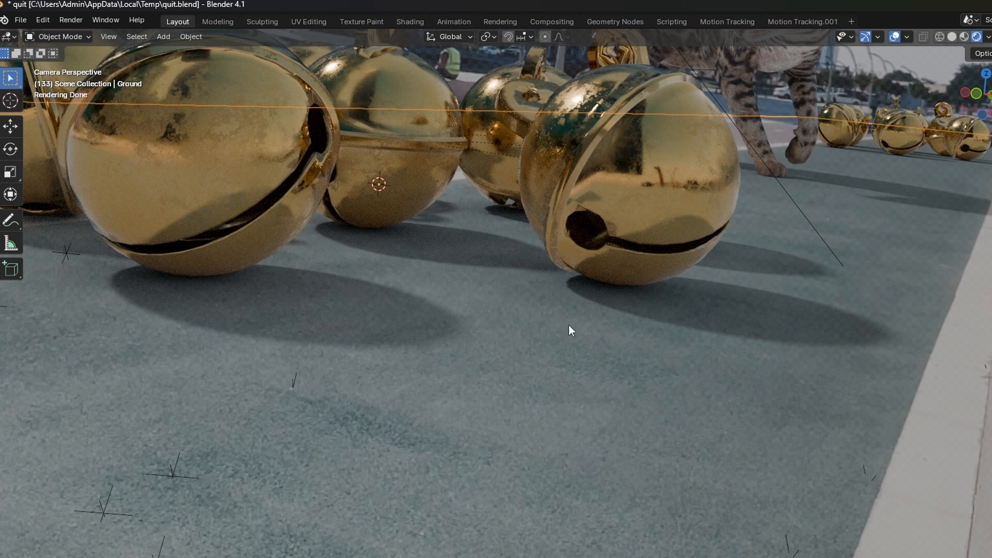
{"action": "scroll", "coordinate": [624, 346], "scroll_direction": "down", "scroll_amount": 2}
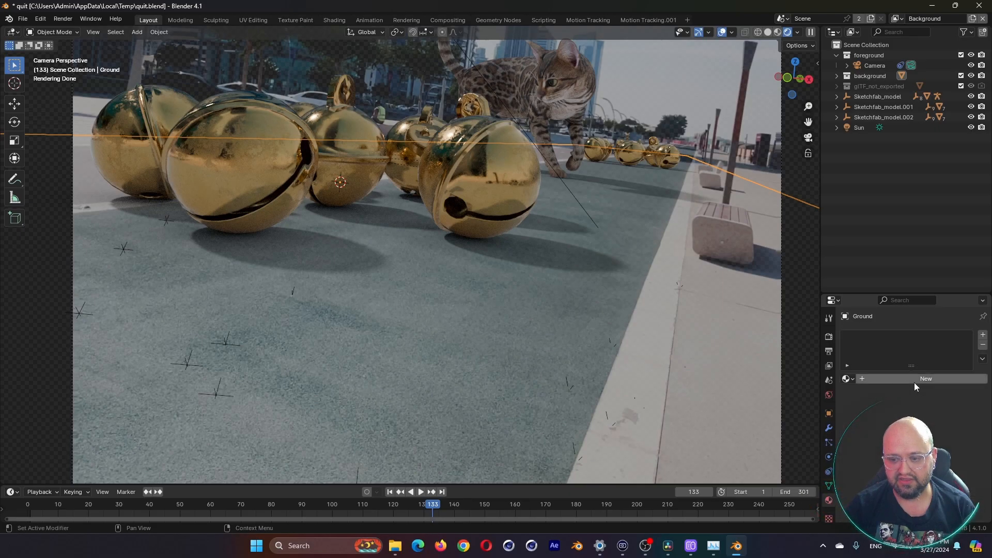
{"action": "left_click", "coordinate": [913, 382]}
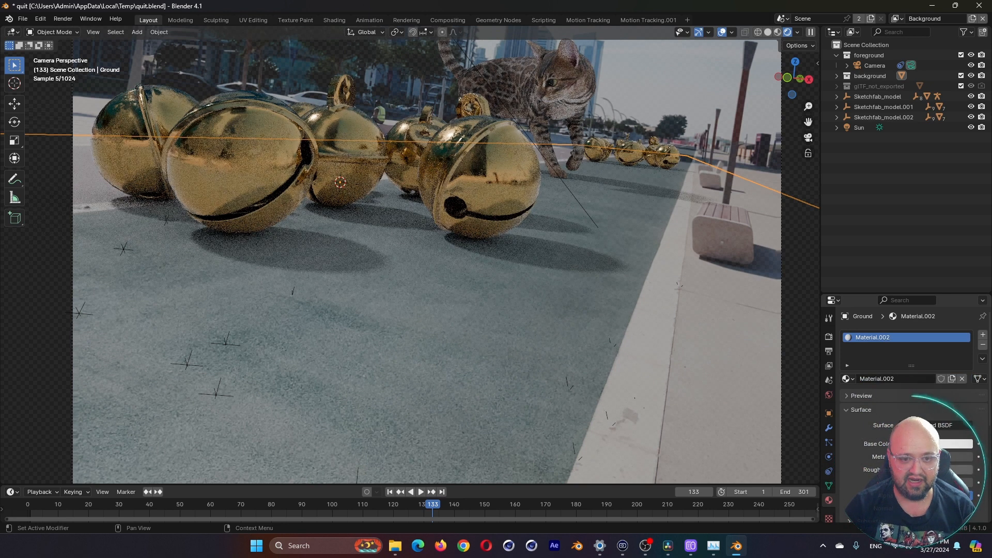
{"action": "left_click", "coordinate": [944, 447]}
{"action": "left_click", "coordinate": [969, 403]}
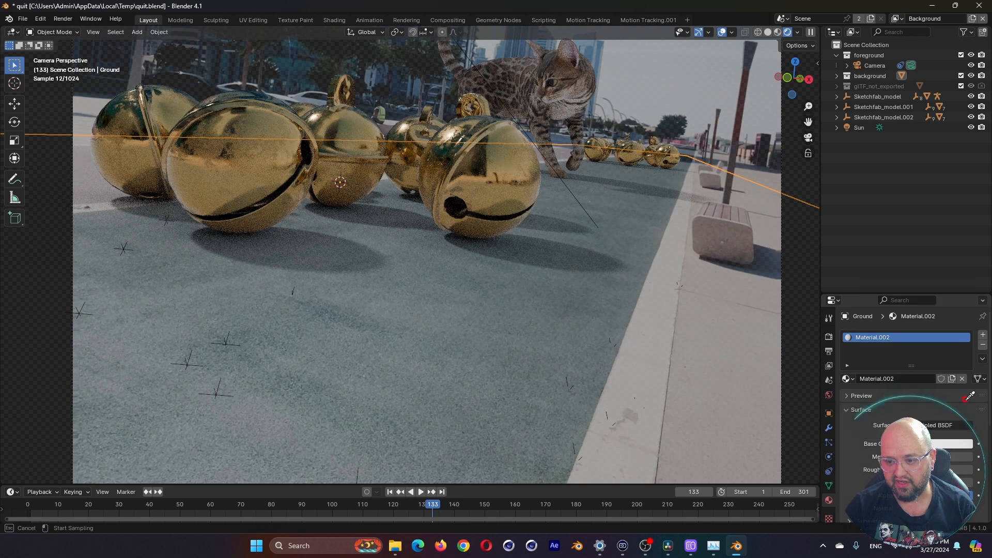
{"action": "left_click", "coordinate": [551, 334]}
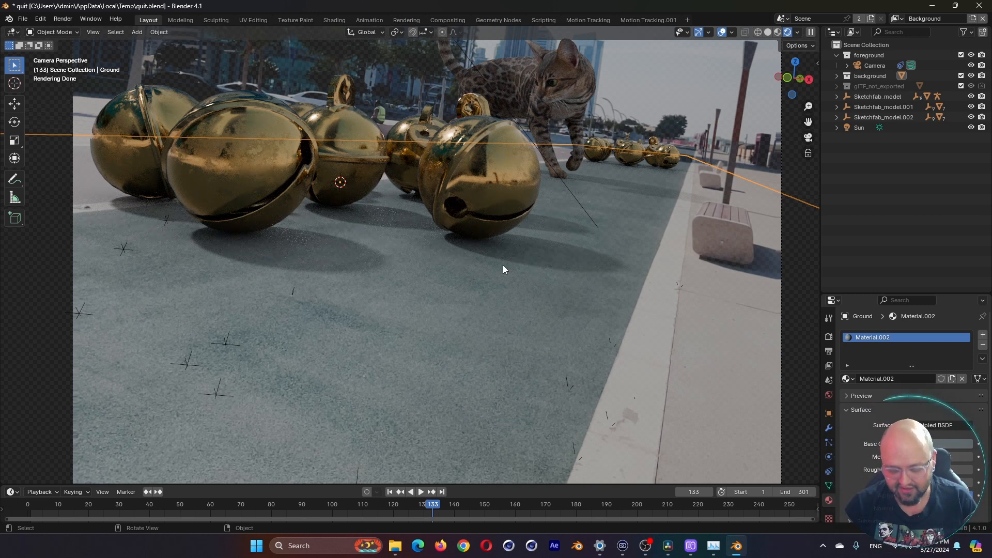
- Subdivide the whole Ground mesh in Edit Mode and return to Object Mode
{"action": "middle_click_drag", "start_coordinate": [463, 281], "coordinate": [541, 272]}
{"action": "key", "text": "Tab"}
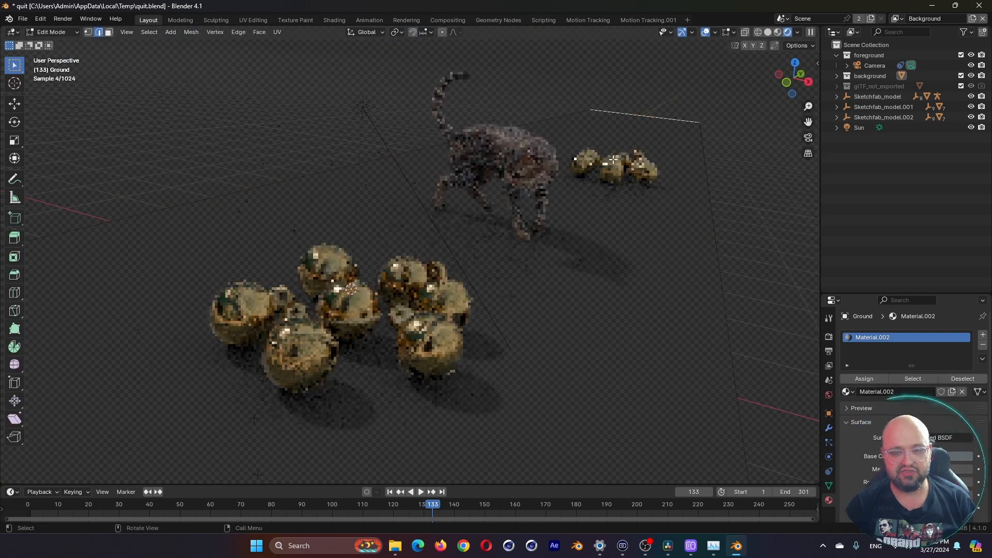
{"action": "key", "text": "1"}
{"action": "key", "text": "a"}
{"action": "right_click", "coordinate": [638, 223]}
{"action": "left_click", "coordinate": [642, 230]}
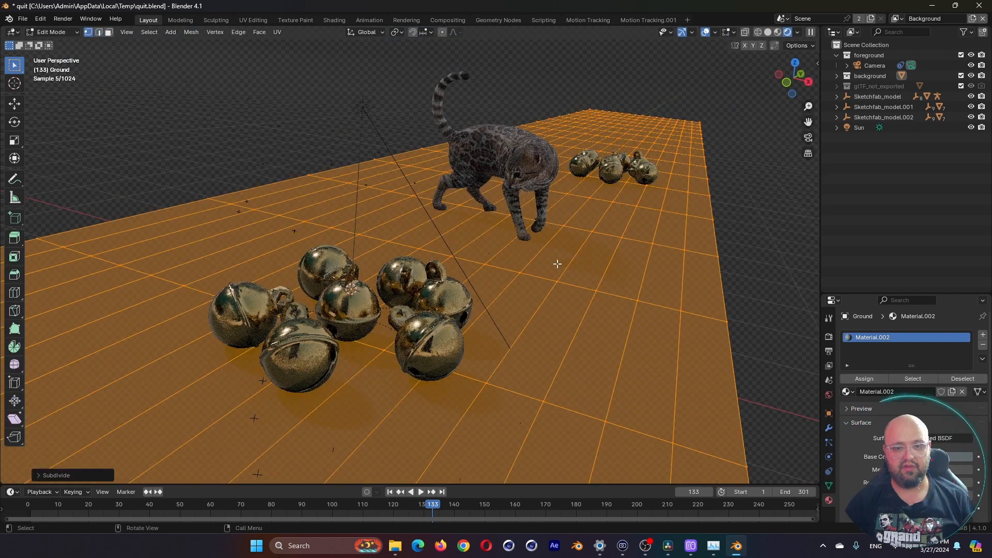
{"action": "key", "text": "Tab"}
- Display the Ground's Material.002 nodes in the Shading workspace and move them aside to make room for texture nodes
{"action": "scroll", "coordinate": [497, 417], "scroll_direction": "down", "scroll_amount": 4}
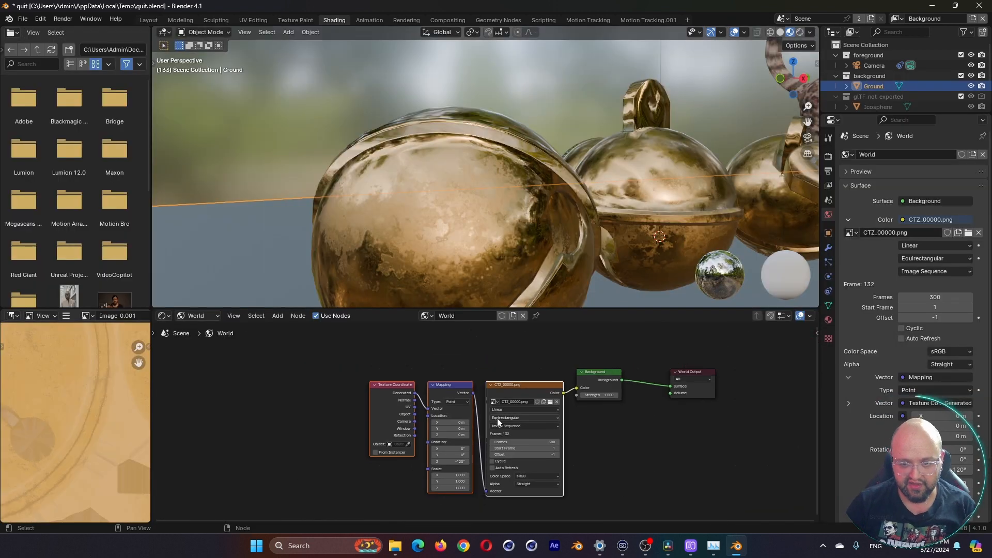
{"action": "left_click", "coordinate": [196, 315]}
{"action": "left_click", "coordinate": [196, 333]}
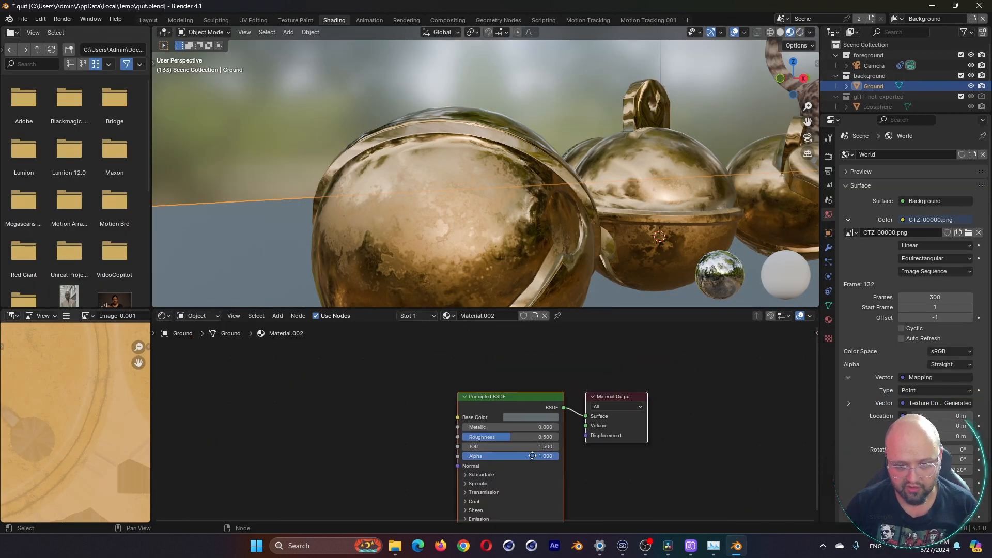
{"action": "left_click", "coordinate": [536, 355]}
{"action": "left_click", "coordinate": [519, 397]}
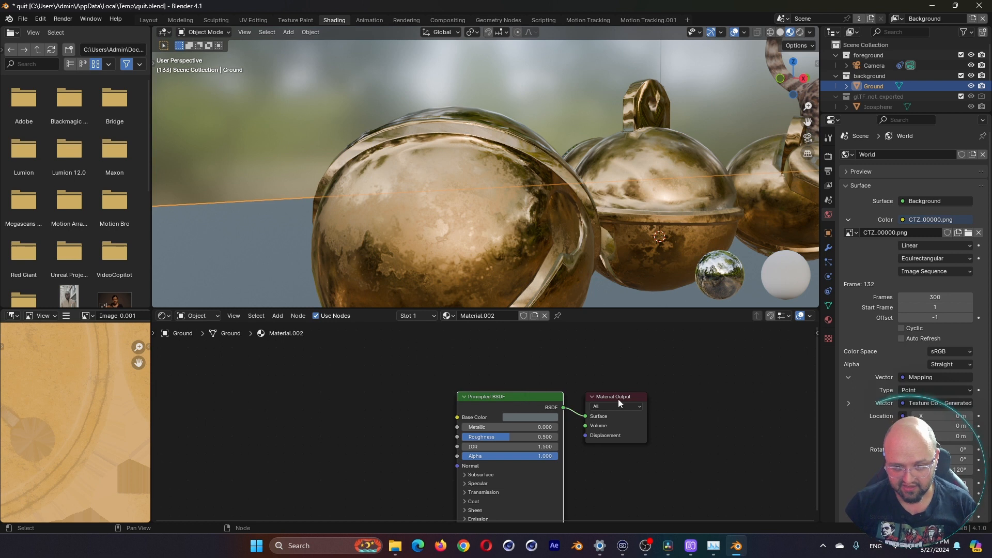
{"action": "key", "text": "a"}
{"action": "left_click_drag", "start_coordinate": [612, 401], "coordinate": [693, 377]}
- Add an Image Texture with Mapping and Texture Coordinate nodes to the Principled BSDF's Base Color and load CTZ_00000.png
{"action": "left_click", "coordinate": [585, 377]}
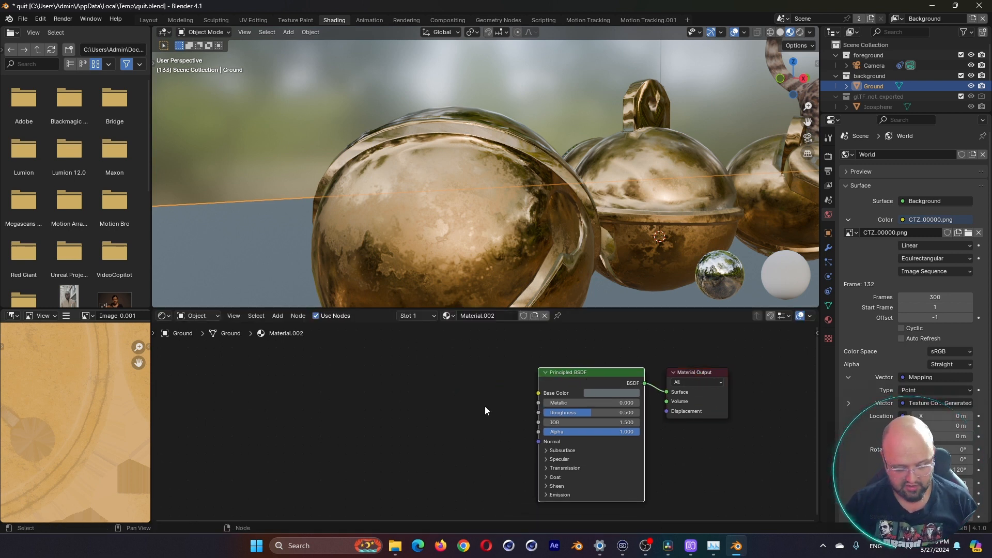
{"action": "key", "text": "ctrl+t"}
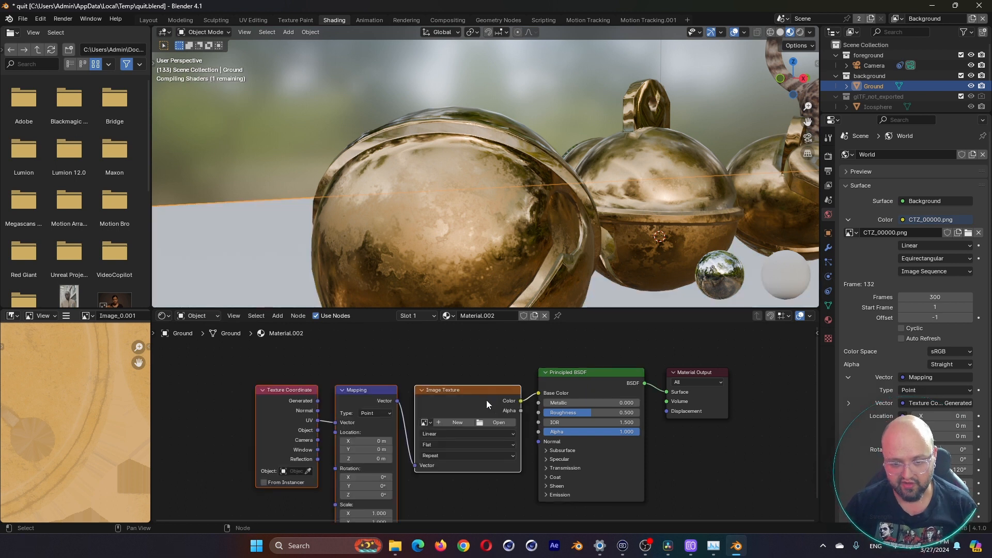
{"action": "left_click", "coordinate": [497, 422]}
{"action": "scroll", "coordinate": [250, 349], "scroll_direction": "down", "scroll_amount": 5}
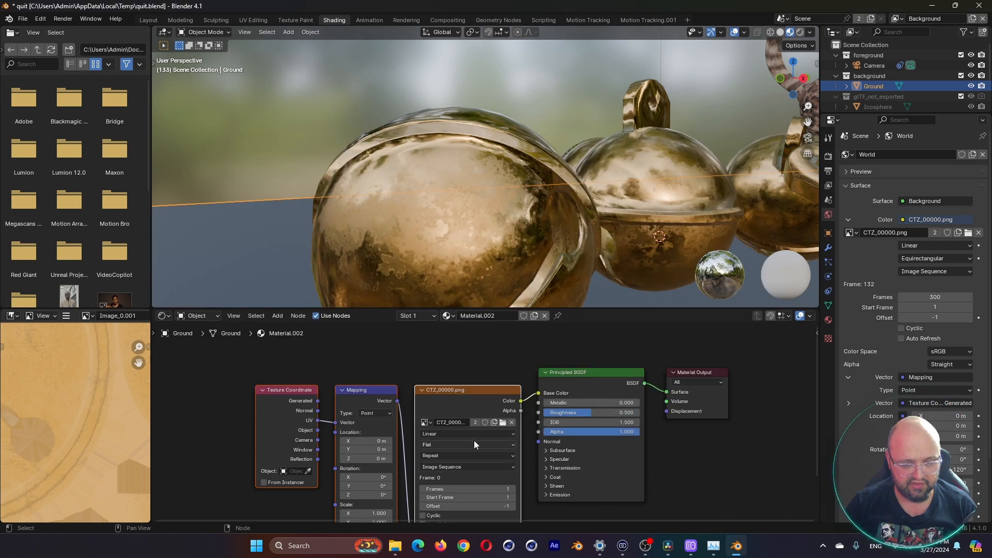
- Set the ground texture's image sequence to 300 frames and enable Cyclic and Auto Refresh
{"action": "left_click", "coordinate": [465, 490]}
{"action": "type", "text": "300"}
{"action": "key", "text": "Return"}
{"action": "middle_click_drag", "start_coordinate": [435, 517], "coordinate": [442, 442]}
{"action": "left_click", "coordinate": [442, 441]}
{"action": "left_click", "coordinate": [438, 450]}
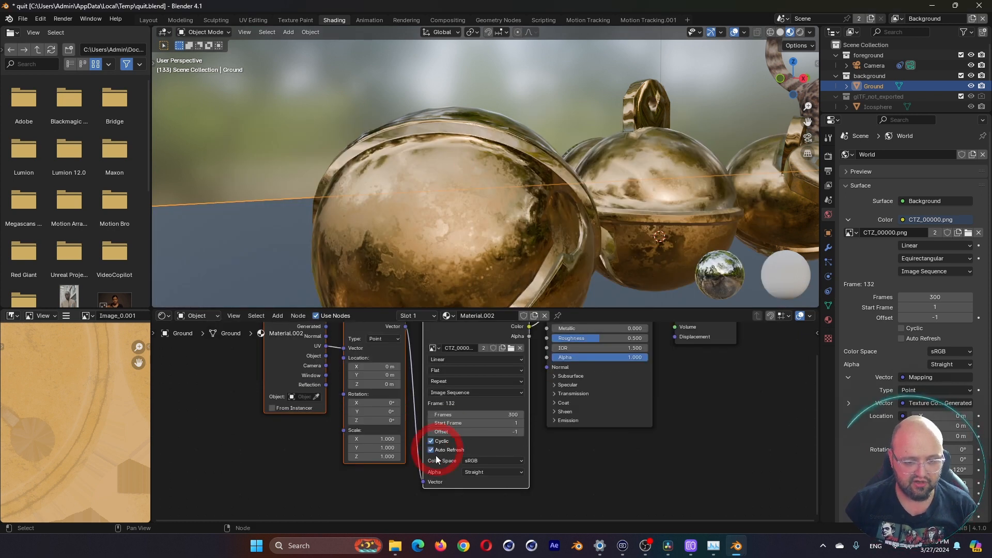
{"action": "key", "text": "Home"}
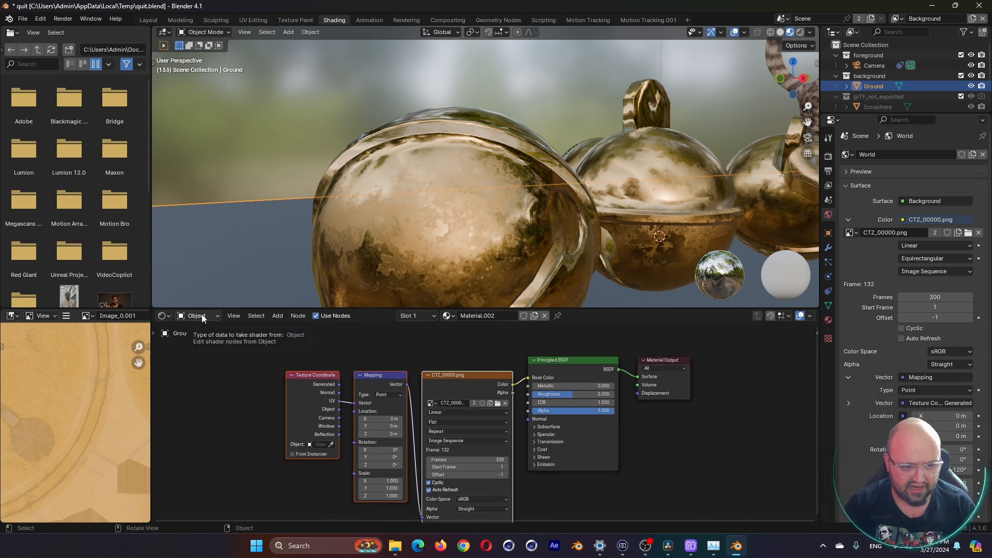
- Enable Cyclic and Auto Refresh on the World's CTZ_00000.png texture and return to the Ground's material nodes
{"action": "left_click", "coordinate": [201, 316]}
{"action": "left_click", "coordinate": [200, 353]}
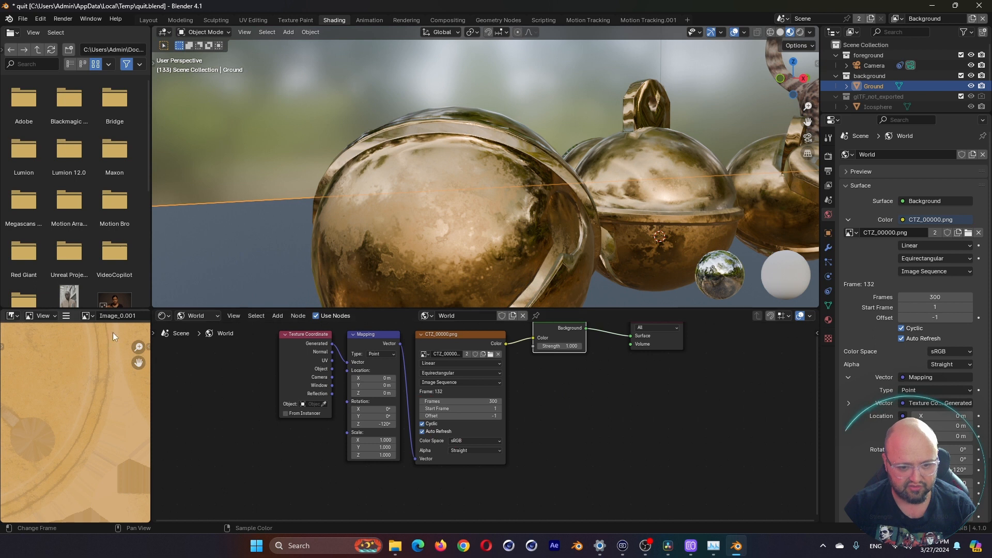
{"action": "left_click", "coordinate": [199, 315]}
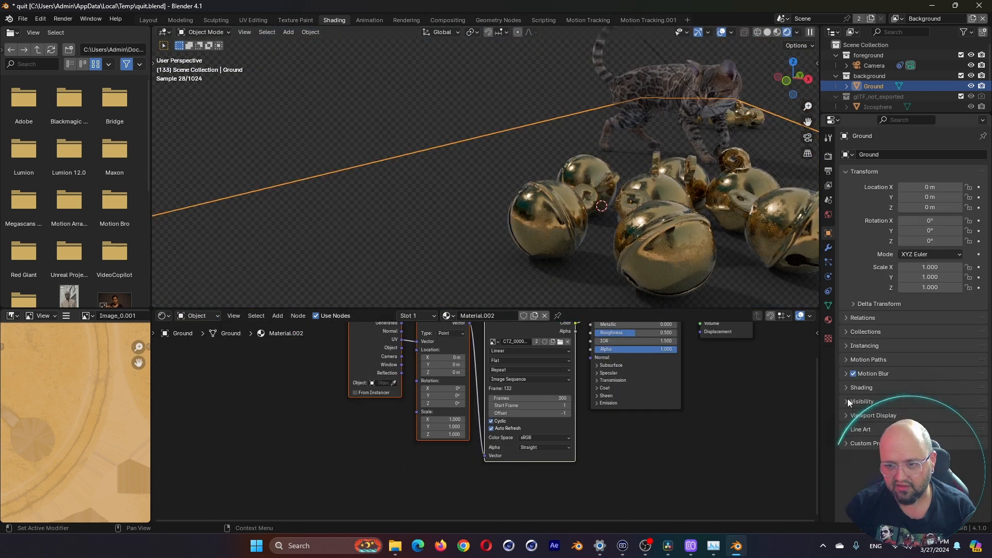
- Disable Shadow Catcher in the Ground object's visibility settings and look through the camera
{"action": "left_click", "coordinate": [850, 402]}
{"action": "scroll", "coordinate": [878, 393], "scroll_direction": "down", "scroll_amount": 4}
{"action": "left_click", "coordinate": [901, 372]}
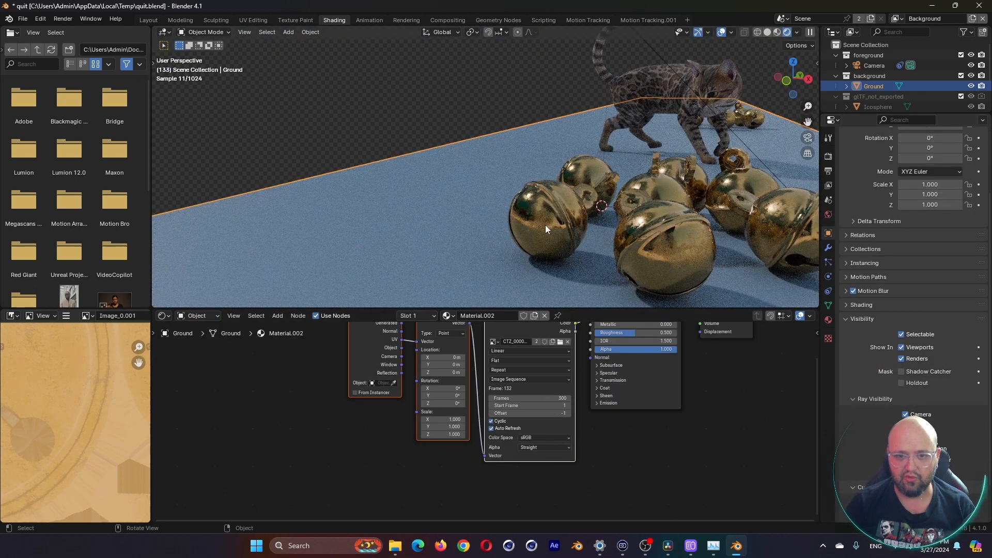
{"action": "key", "text": "KP_0"}
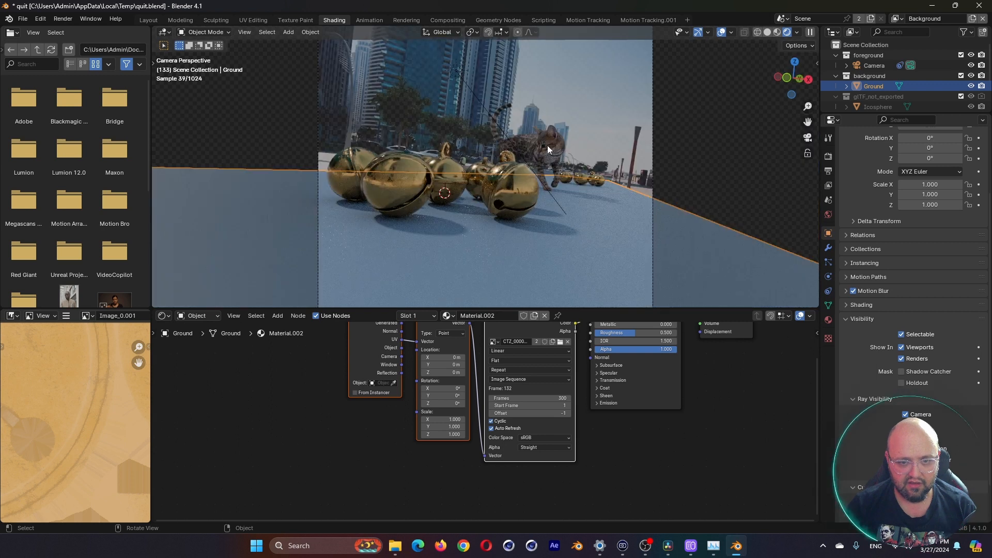
- Move the Texture Coordinate node away from Mapping and connect its Window output to Mapping's Vector input
{"action": "middle_click_drag", "start_coordinate": [396, 414], "coordinate": [380, 440]}
{"action": "left_click_drag", "start_coordinate": [370, 343], "coordinate": [260, 344]}
{"action": "left_click", "coordinate": [274, 358]}
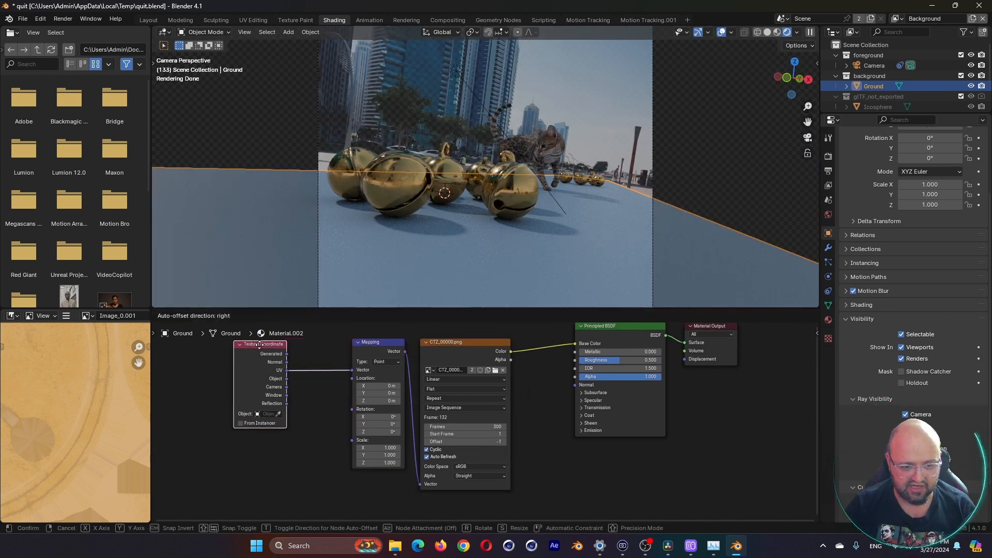
{"action": "left_click_drag", "start_coordinate": [287, 396], "coordinate": [352, 370]}
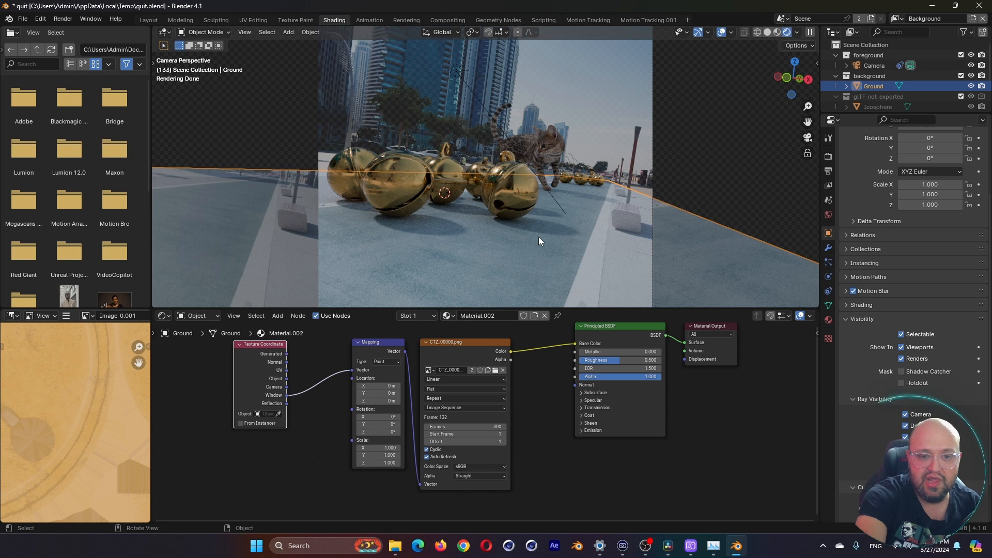
{"action": "middle_click_drag", "start_coordinate": [554, 415], "coordinate": [576, 444]}
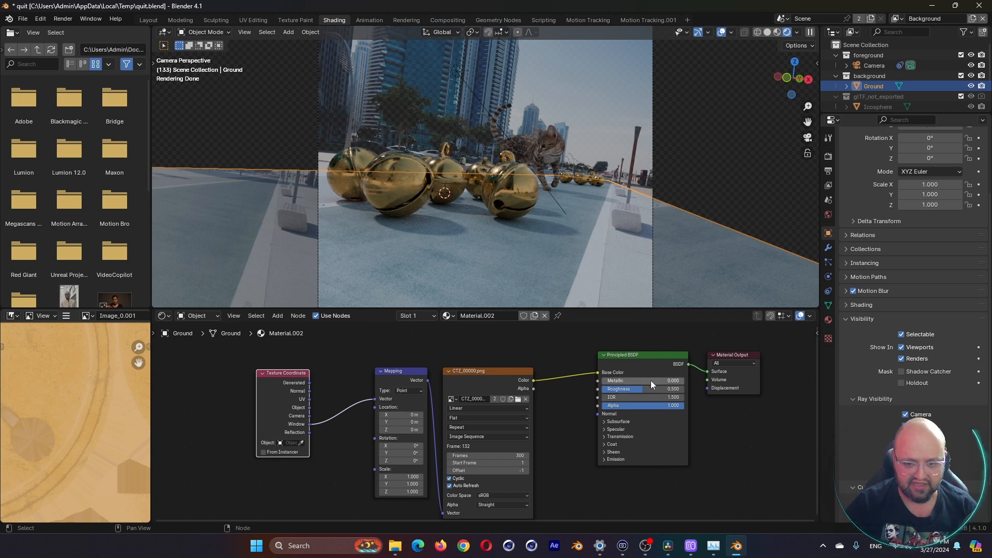
- Increase the Roughness of the Ground material's Principled BSDF
{"action": "left_click_drag", "start_coordinate": [645, 389], "coordinate": [683, 388]}
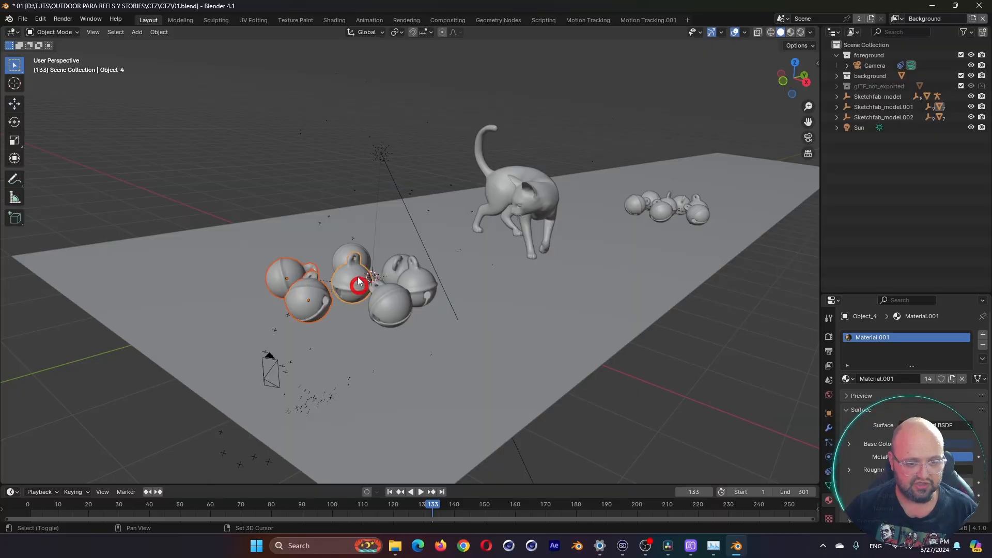
- Add the remaining bells of the cluster nearest the camera to the selection and make them all active rigid bodies
{"action": "left_click", "coordinate": [351, 246], "text": "shift"}
{"action": "left_click", "coordinate": [390, 306], "text": "shift"}
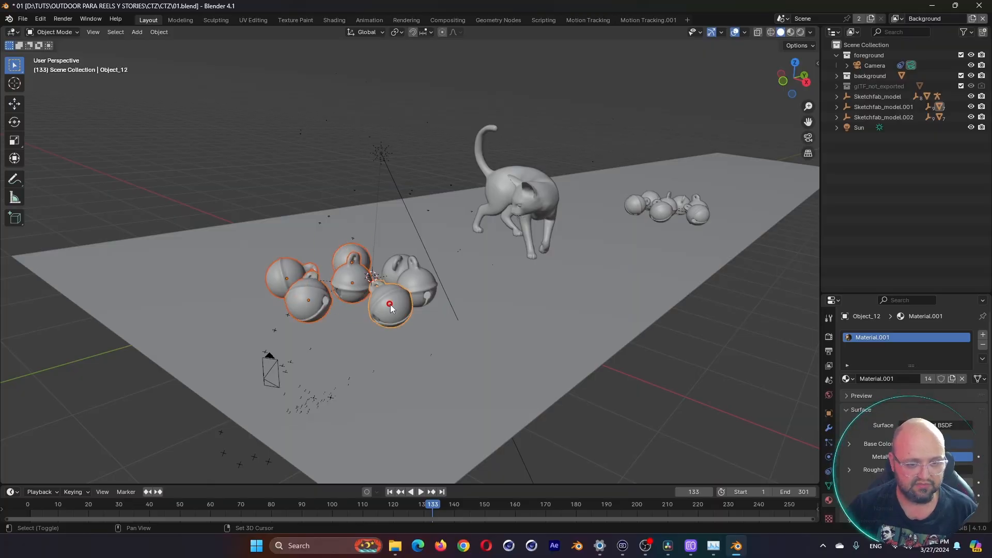
{"action": "left_click", "coordinate": [401, 267], "text": "shift"}
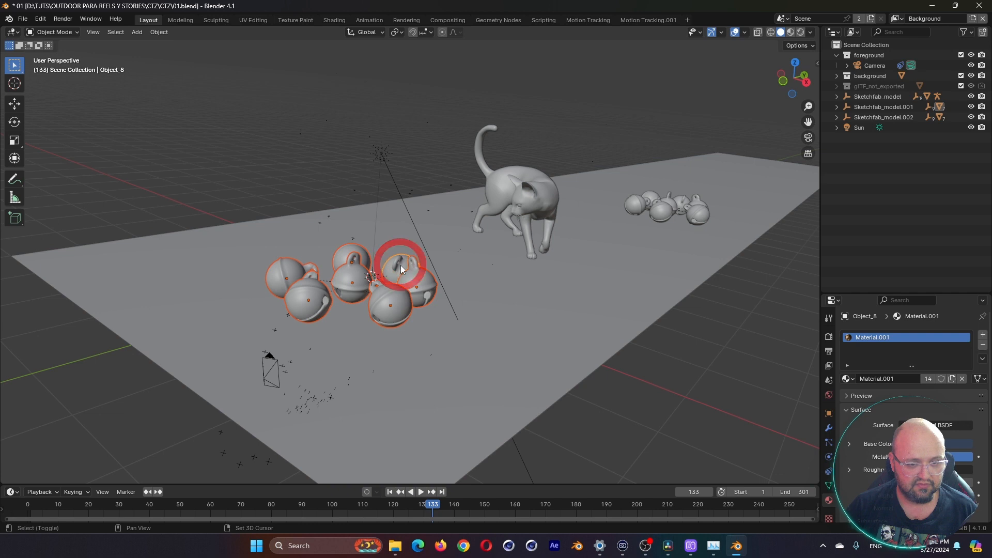
{"action": "left_click", "coordinate": [157, 32]}
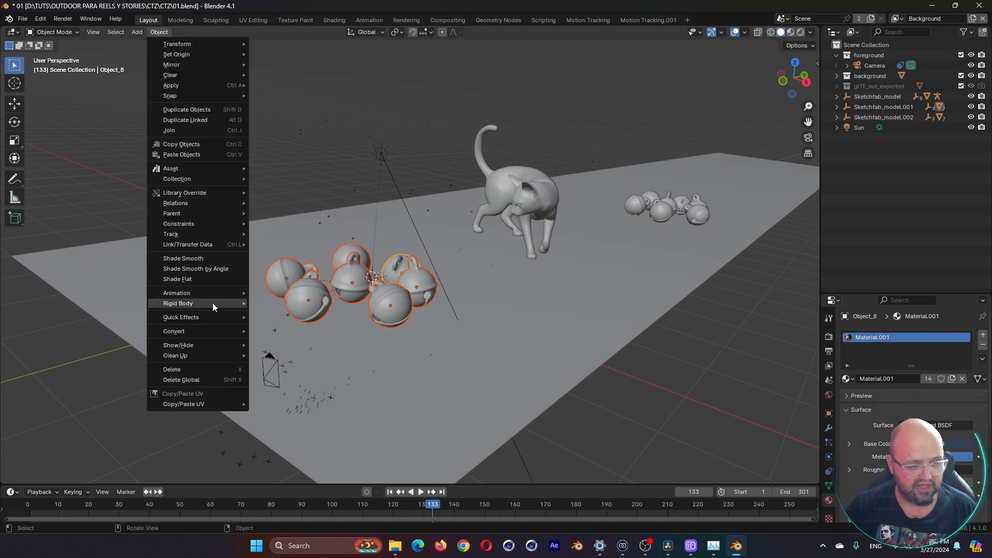
{"action": "mouse_move", "coordinate": [212, 303]}
{"action": "left_click", "coordinate": [279, 302]}
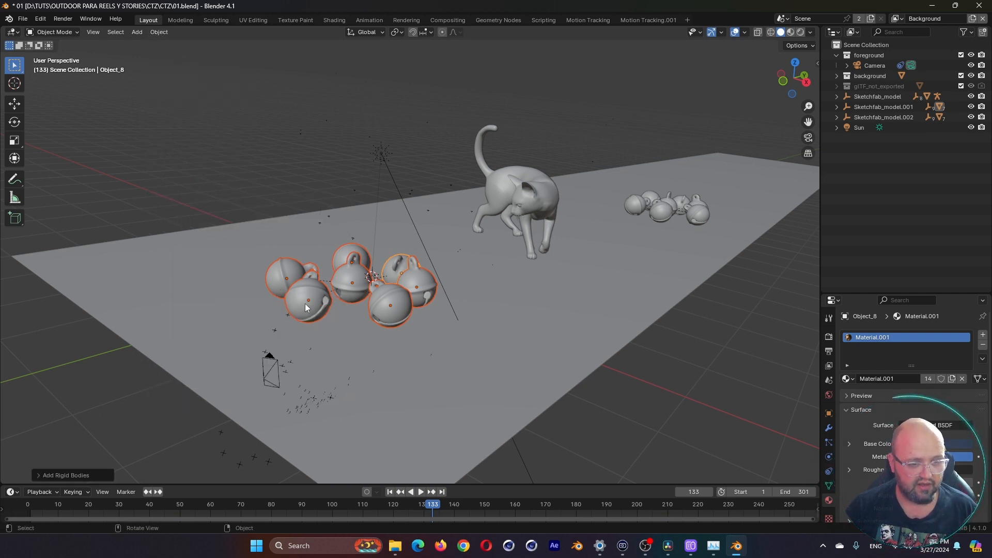
- Select all the bells in the far cluster behind the cat and make them active rigid bodies
{"action": "left_click", "coordinate": [635, 206]}
{"action": "left_click", "coordinate": [661, 212], "text": "shift"}
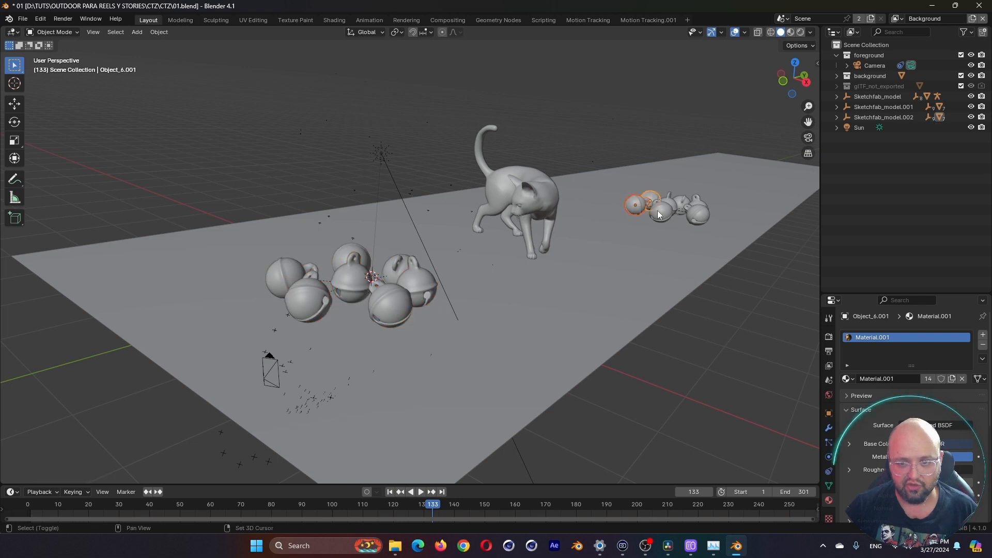
{"action": "left_click", "coordinate": [683, 204], "text": "shift"}
{"action": "left_click", "coordinate": [697, 213], "text": "shift"}
{"action": "left_click", "coordinate": [159, 32]}
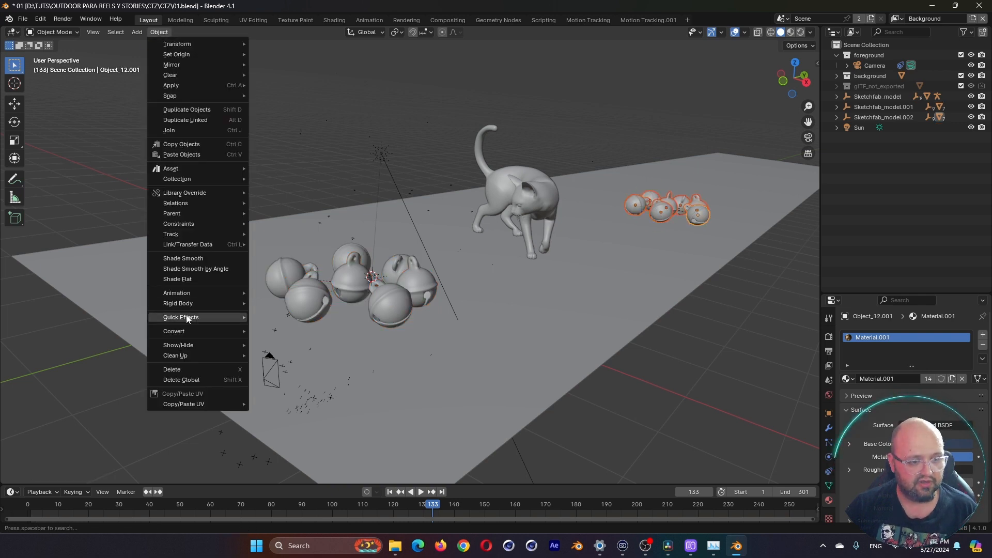
{"action": "mouse_move", "coordinate": [228, 304]}
{"action": "left_click", "coordinate": [281, 303]}
- Select the Ground plane beneath the cat and bells
{"action": "left_click", "coordinate": [596, 292]}
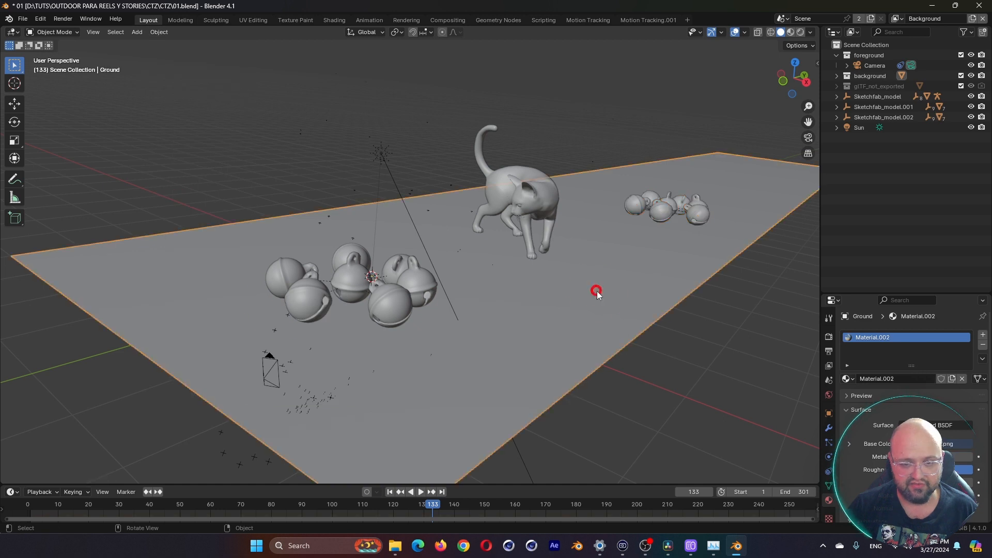
- Make the ground plane a passive rigid body and play the simulation from the first frame
{"action": "left_click", "coordinate": [159, 32]}
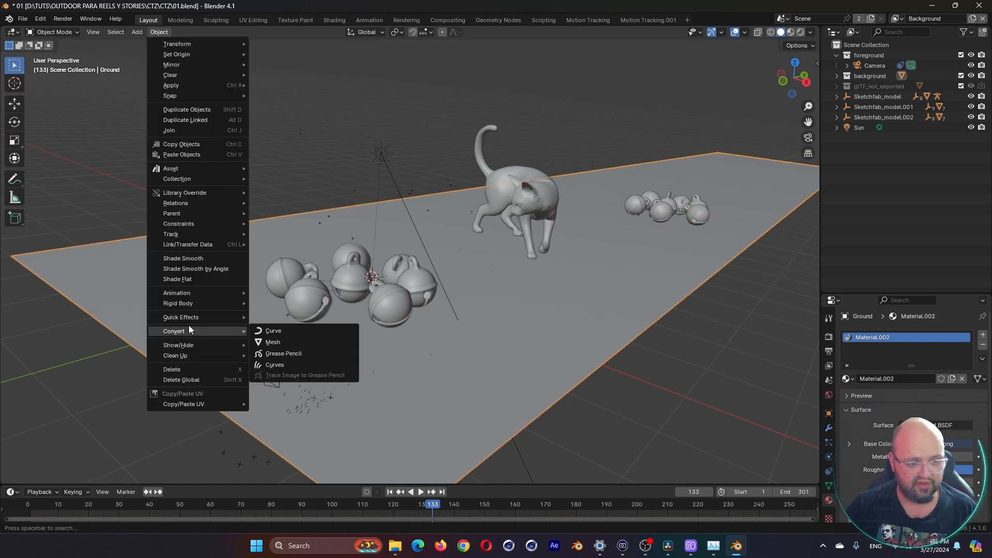
{"action": "mouse_move", "coordinate": [196, 305]}
{"action": "left_click", "coordinate": [284, 313]}
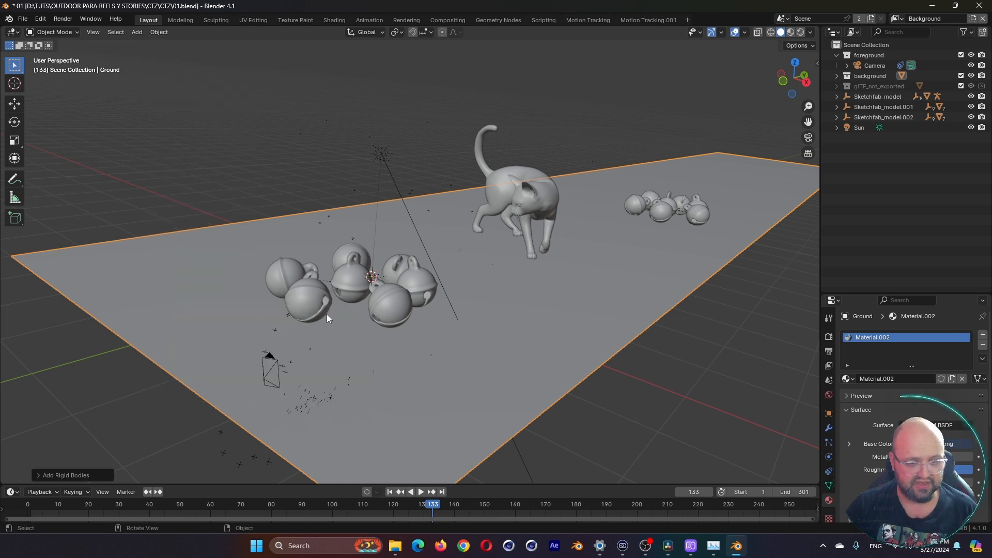
{"action": "left_click", "coordinate": [388, 492]}
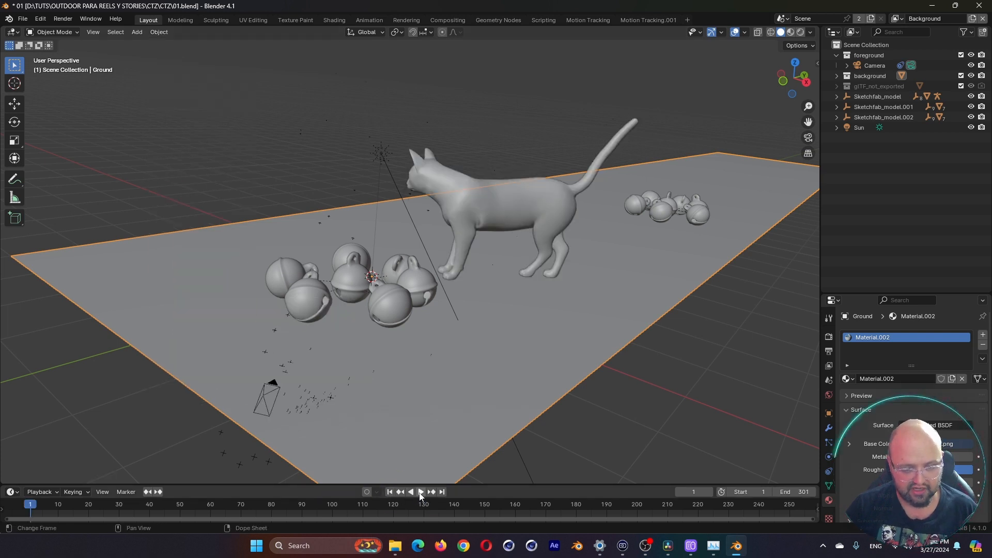
{"action": "left_click", "coordinate": [417, 492]}
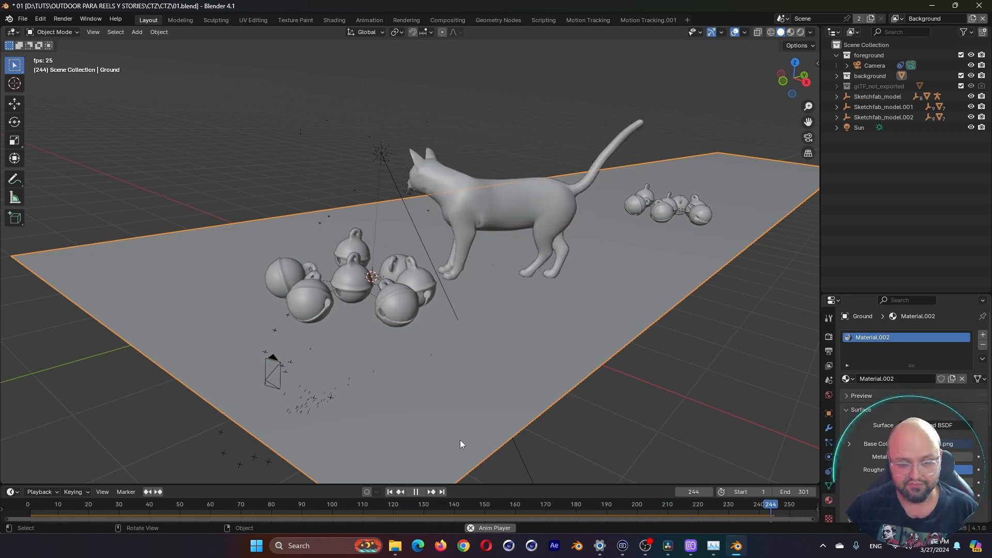
{"action": "key", "text": "Escape"}
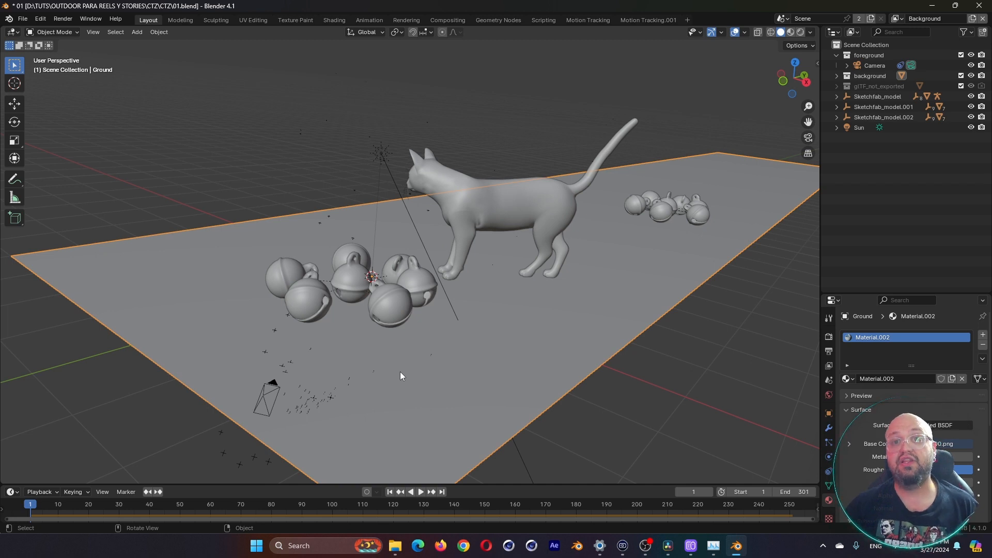
- Look at the scene through the camera and move the playhead to frame 182
{"action": "left_click", "coordinate": [829, 414]}
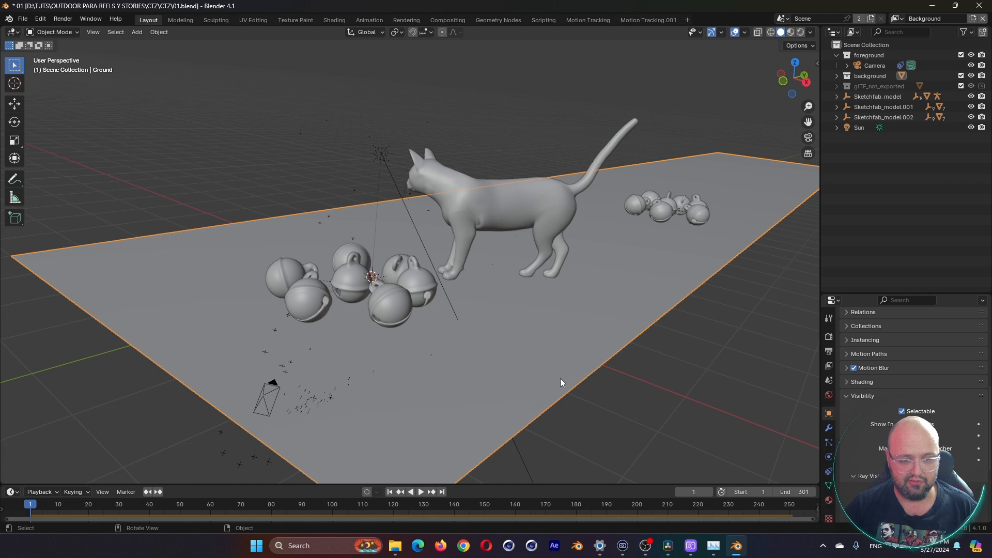
{"action": "key", "text": "KP_0"}
{"action": "left_click_drag", "start_coordinate": [78, 507], "coordinate": [454, 498]}
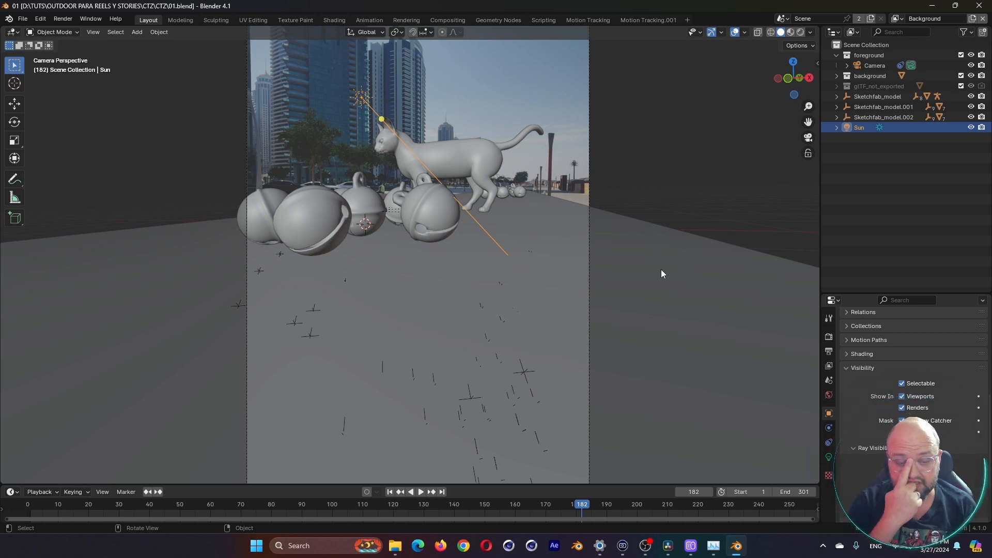
- Enable the Ambient Occlusion and Shadow Catcher passes for the Background view layer
{"action": "left_click", "coordinate": [828, 366]}
{"action": "scroll", "coordinate": [909, 393], "scroll_direction": "down", "scroll_amount": 4}
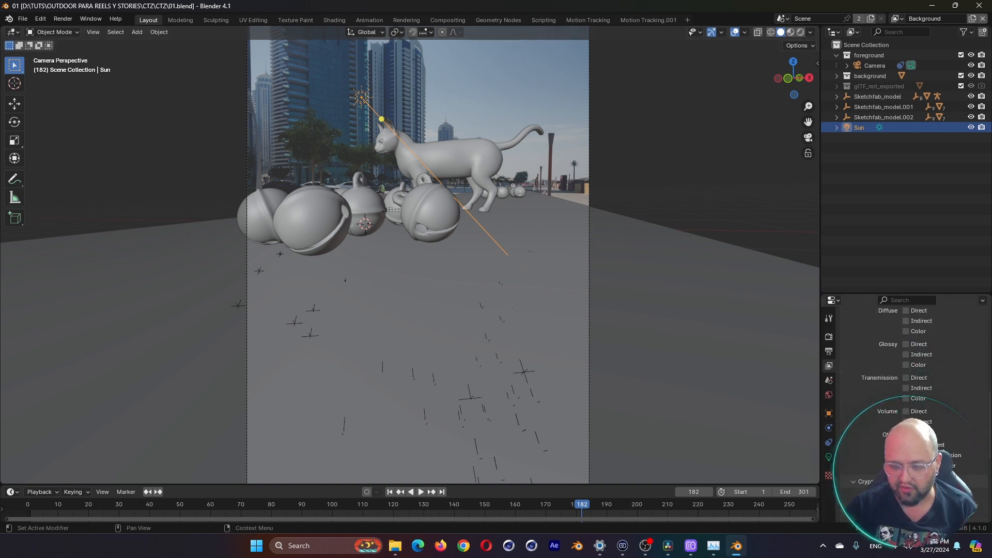
{"action": "left_click", "coordinate": [906, 465]}
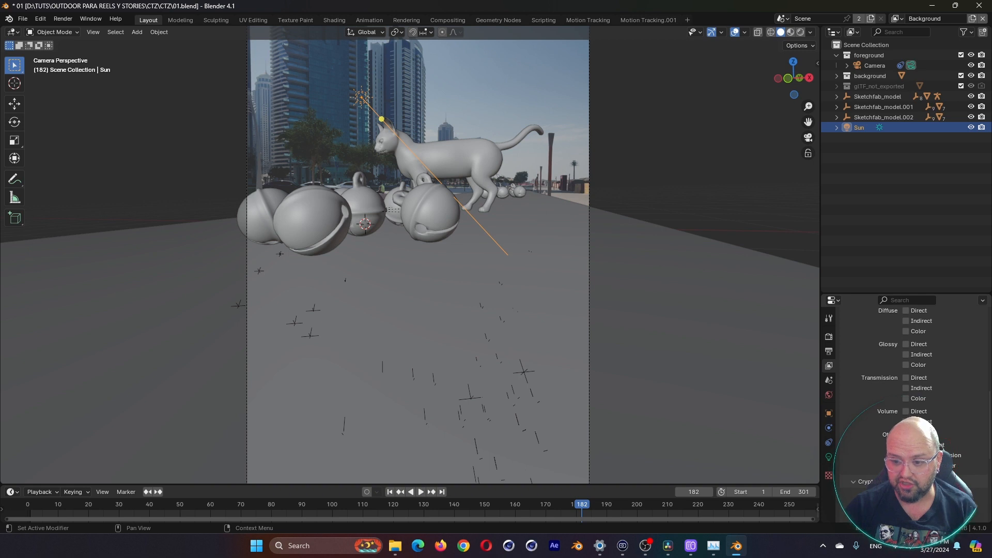
{"action": "scroll", "coordinate": [878, 364], "scroll_direction": "up", "scroll_amount": 1}
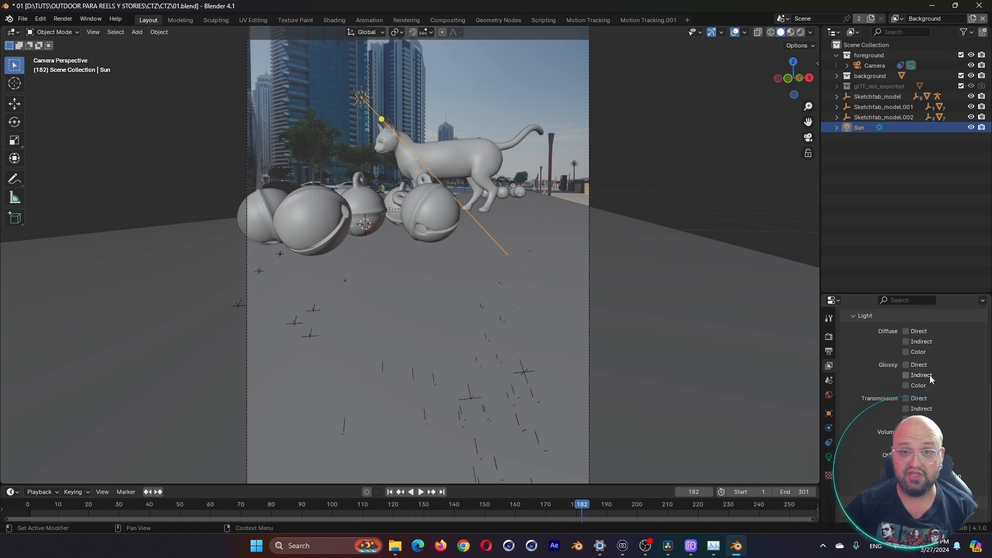
{"action": "scroll", "coordinate": [879, 382], "scroll_direction": "up", "scroll_amount": 5}
{"action": "scroll", "coordinate": [860, 399], "scroll_direction": "up", "scroll_amount": 3}
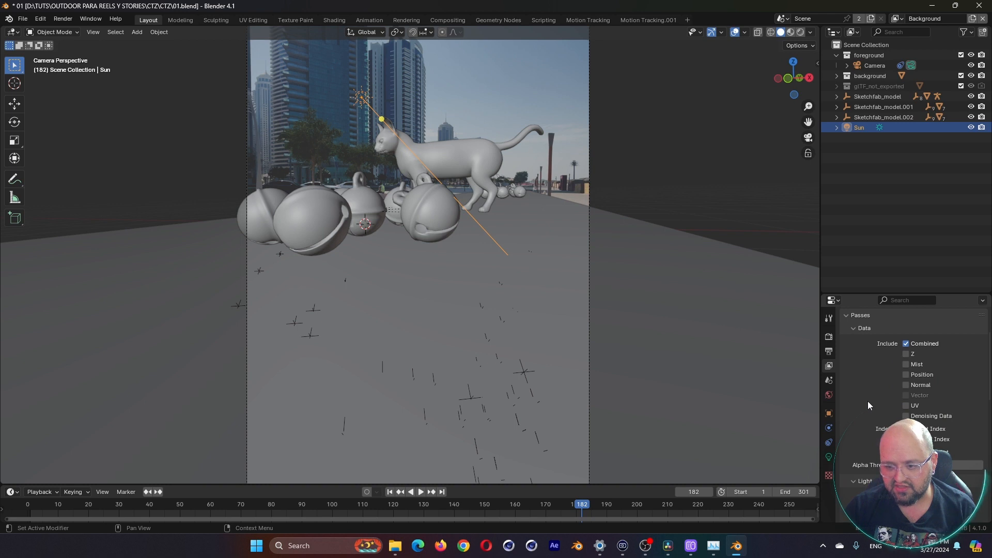
- Set the render output format to OpenEXR MultiLayer with Float (Half) color depth
{"action": "left_click", "coordinate": [828, 352]}
{"action": "scroll", "coordinate": [881, 405], "scroll_direction": "down", "scroll_amount": 6}
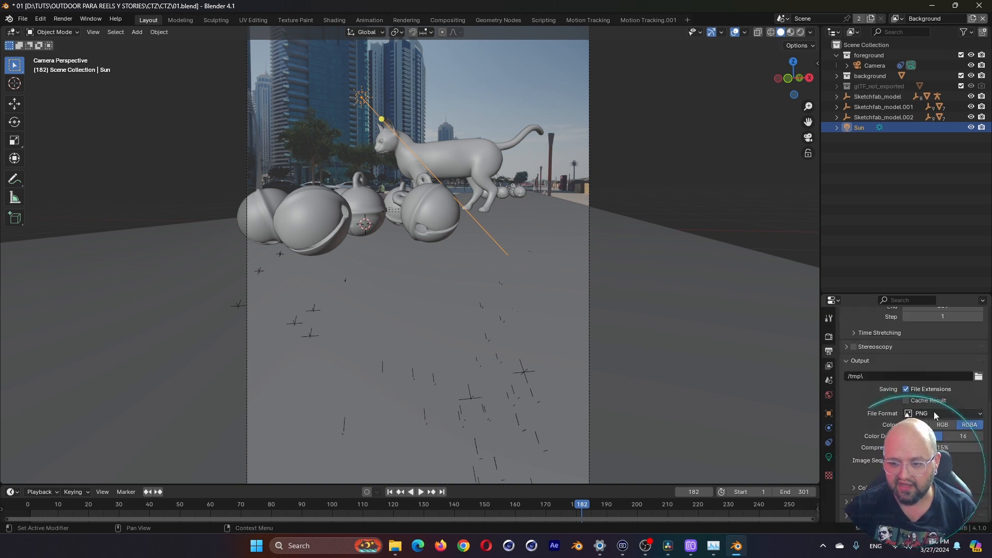
{"action": "left_click", "coordinate": [934, 413]}
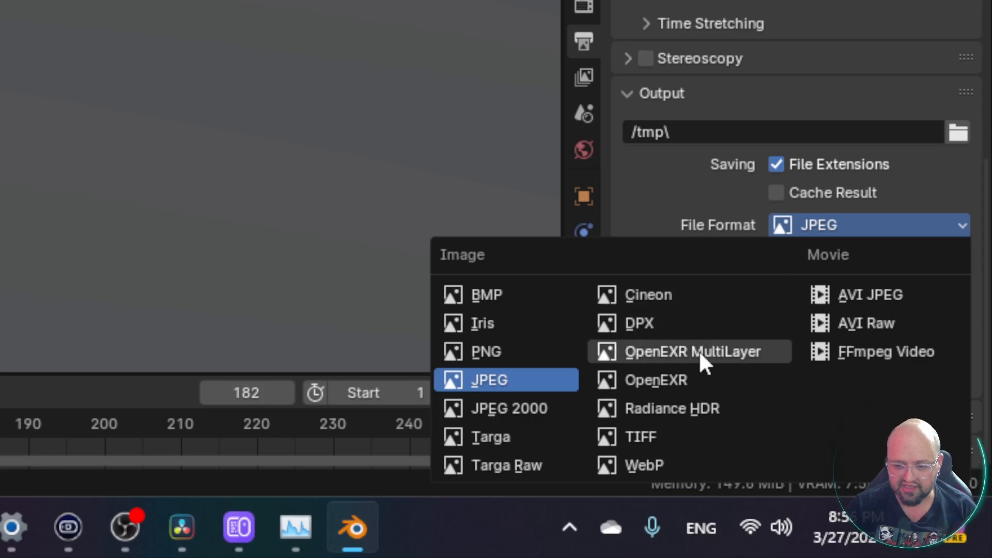
{"action": "left_click", "coordinate": [701, 351]}
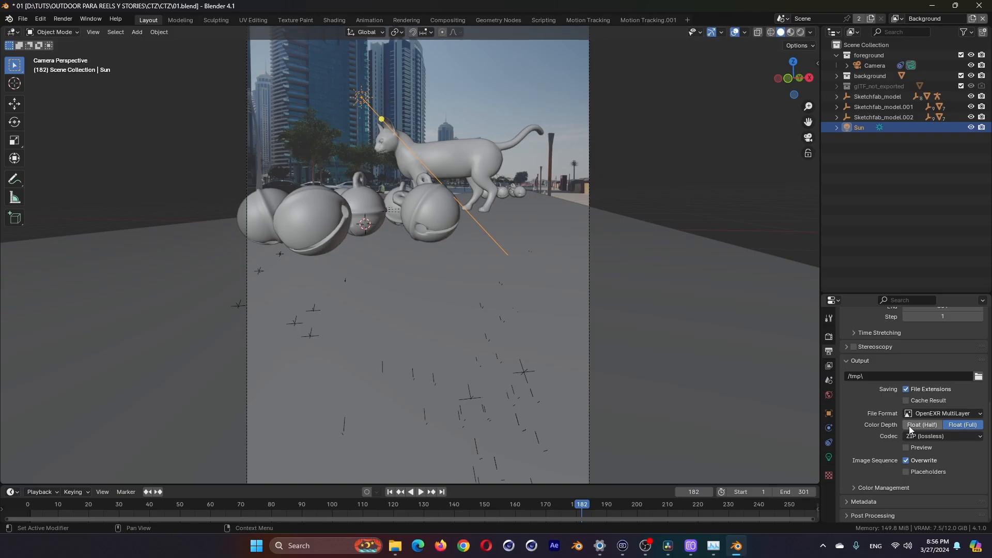
{"action": "left_click", "coordinate": [925, 427]}
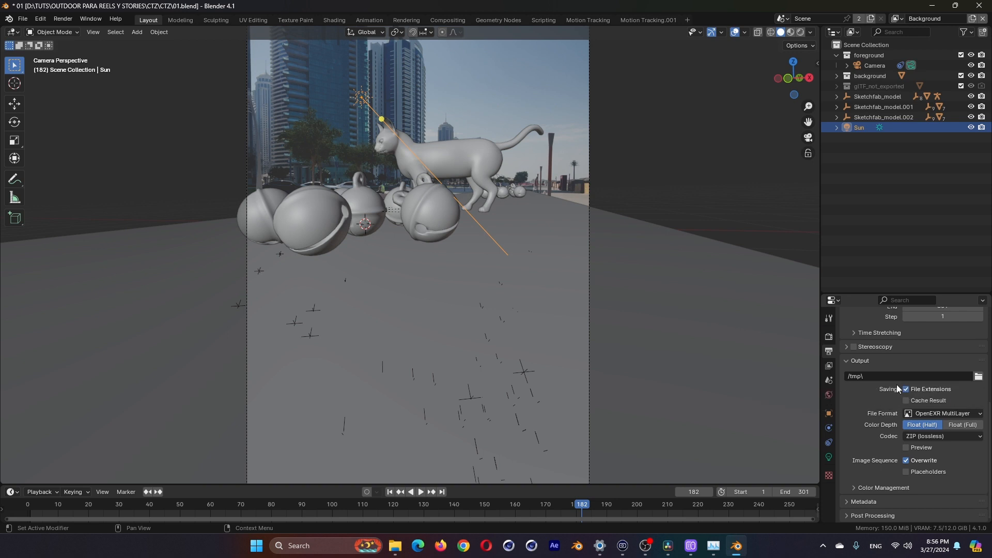
- Review which data and light passes are enabled for the Background view layer
{"action": "left_click", "coordinate": [828, 366]}
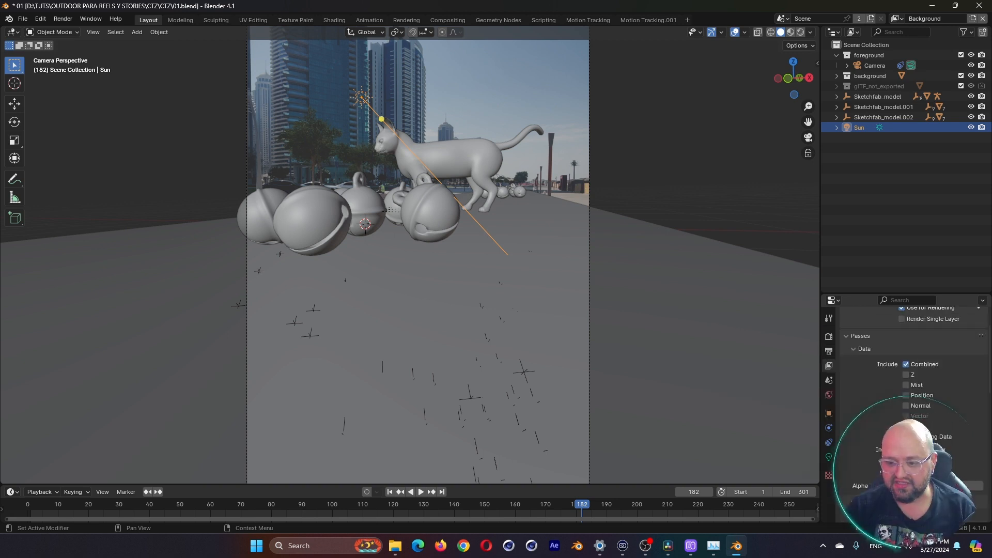
{"action": "scroll", "coordinate": [909, 393], "scroll_direction": "down", "scroll_amount": 6}
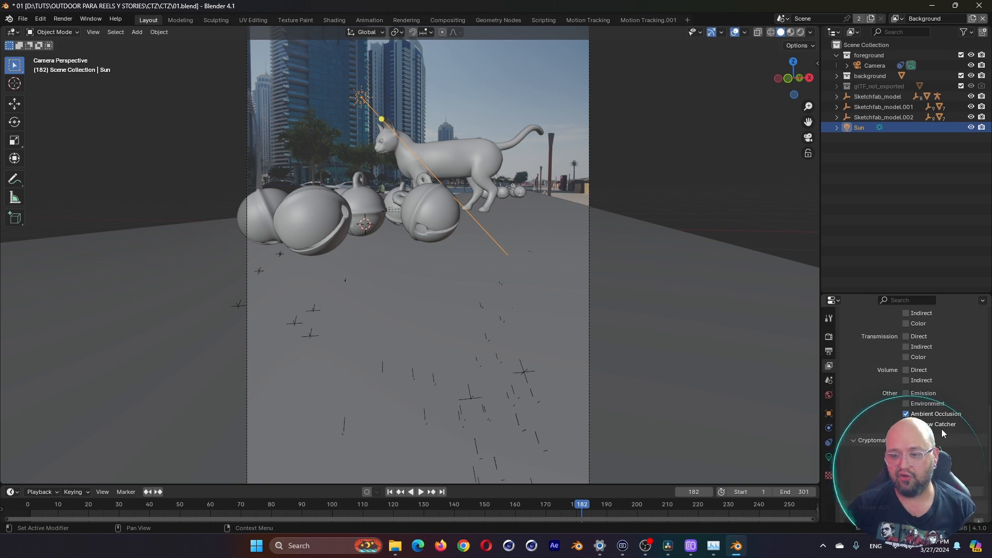
{"action": "scroll", "coordinate": [943, 439], "scroll_direction": "up", "scroll_amount": 7}
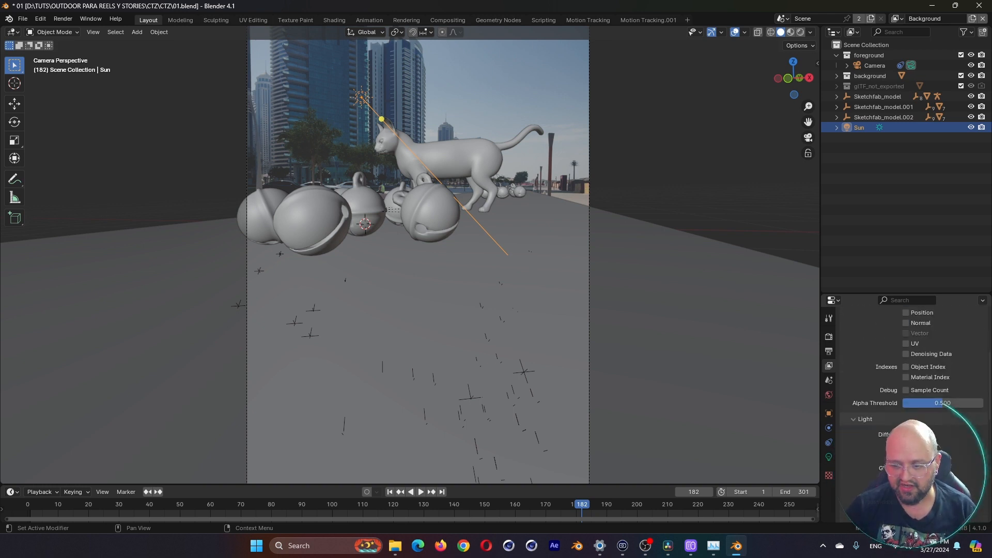
{"action": "scroll", "coordinate": [928, 412], "scroll_direction": "up", "scroll_amount": 5}
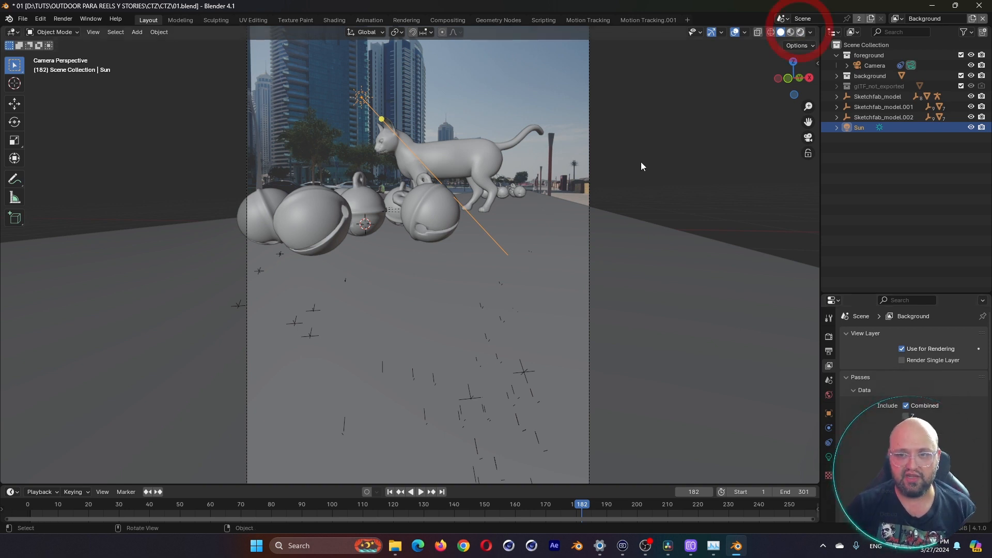
- Switch the viewport to rendered shading and display its Ambient Occlusion pass
{"action": "key", "text": "z"}
{"action": "key", "text": "8"}
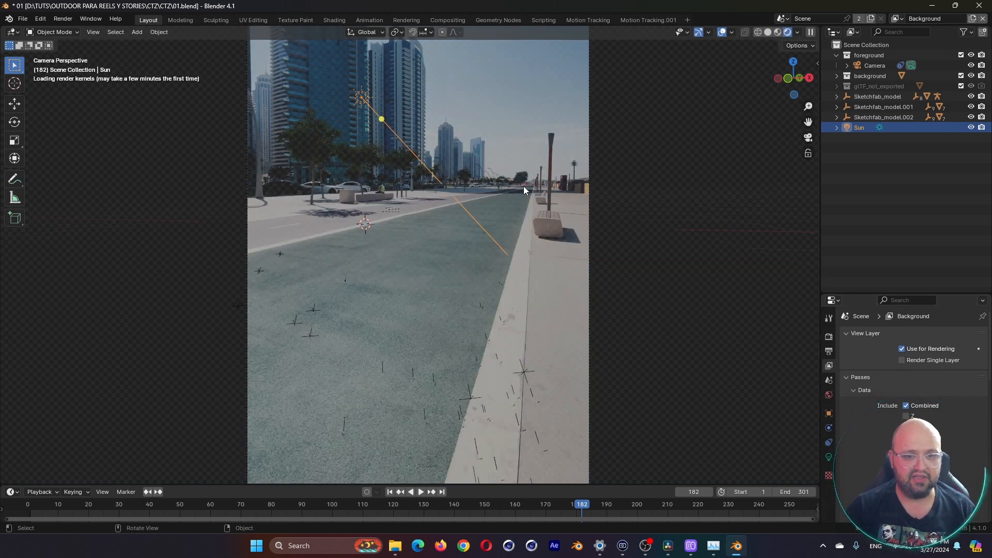
{"action": "left_click", "coordinate": [798, 32]}
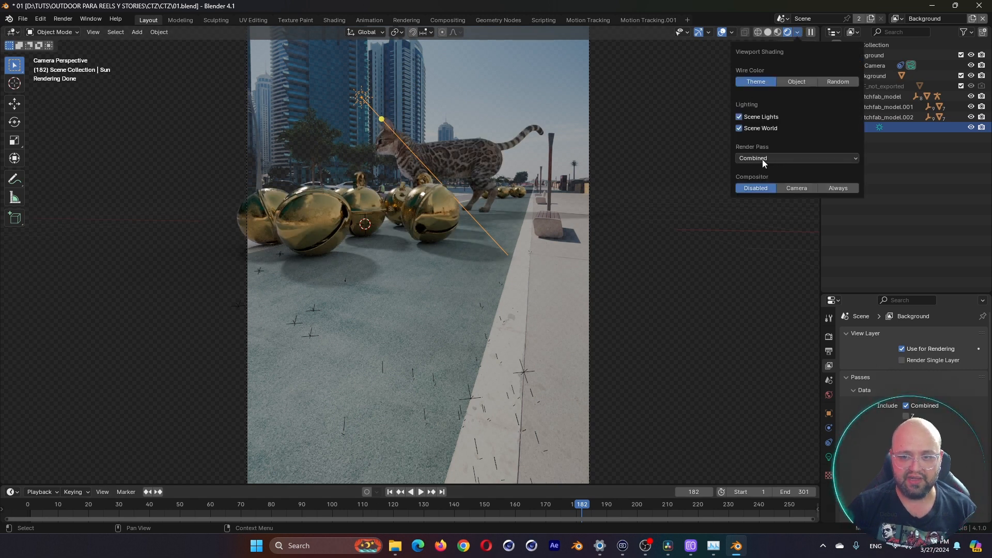
{"action": "left_click", "coordinate": [798, 32]}
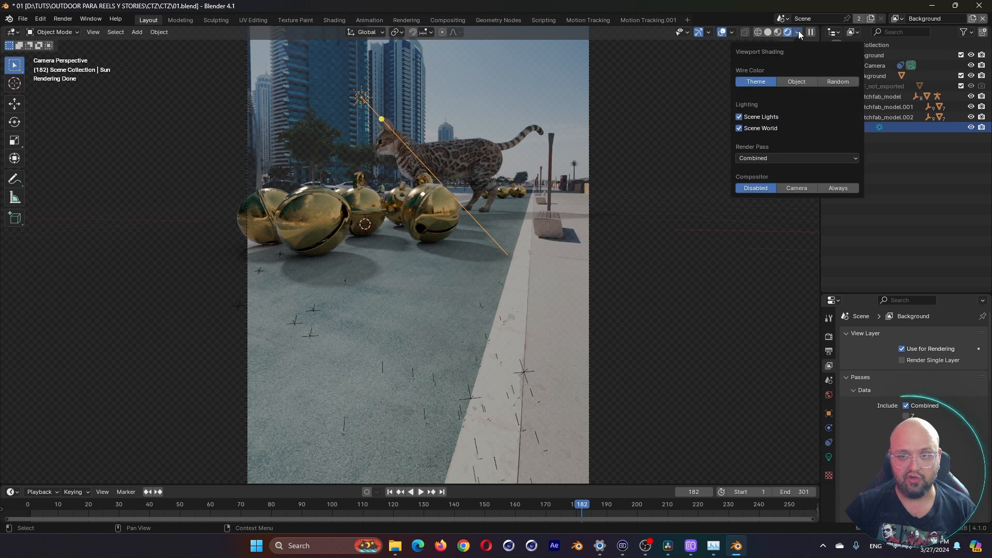
{"action": "left_click", "coordinate": [761, 158]}
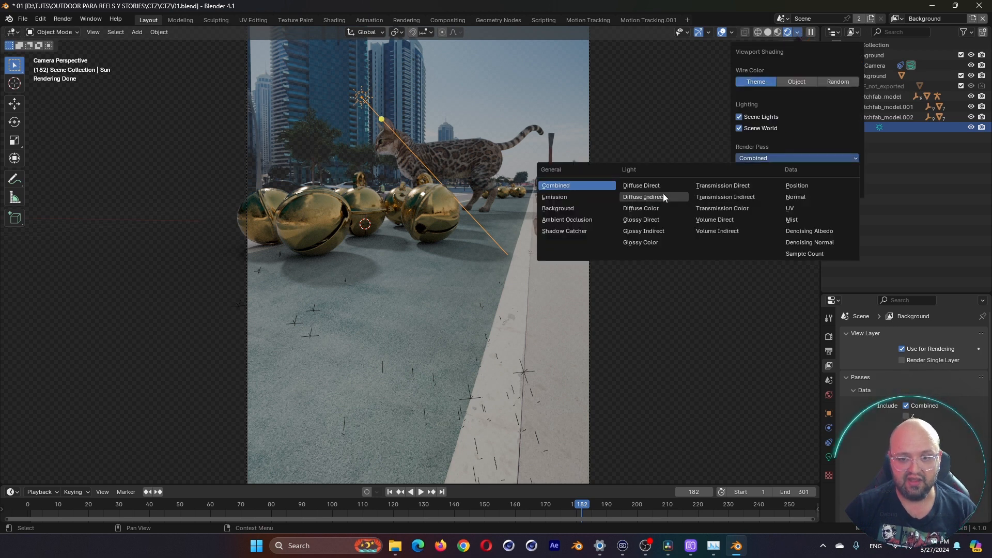
{"action": "left_click", "coordinate": [602, 219]}
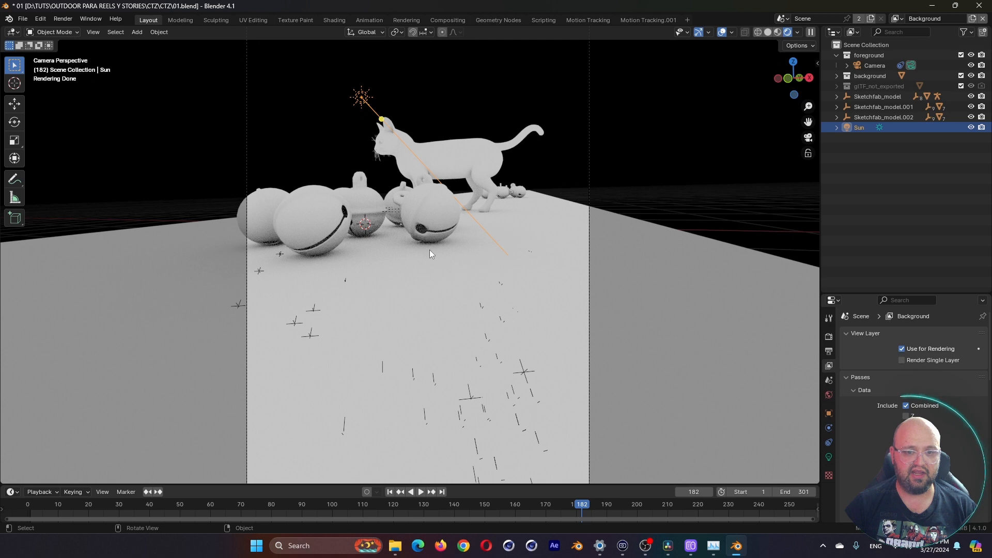
- Preview the Shadow Catcher pass and the Glossy Indirect pass in the rendered viewport
{"action": "left_click", "coordinate": [798, 32]}
{"action": "left_click", "coordinate": [798, 159]}
{"action": "left_click", "coordinate": [577, 230]}
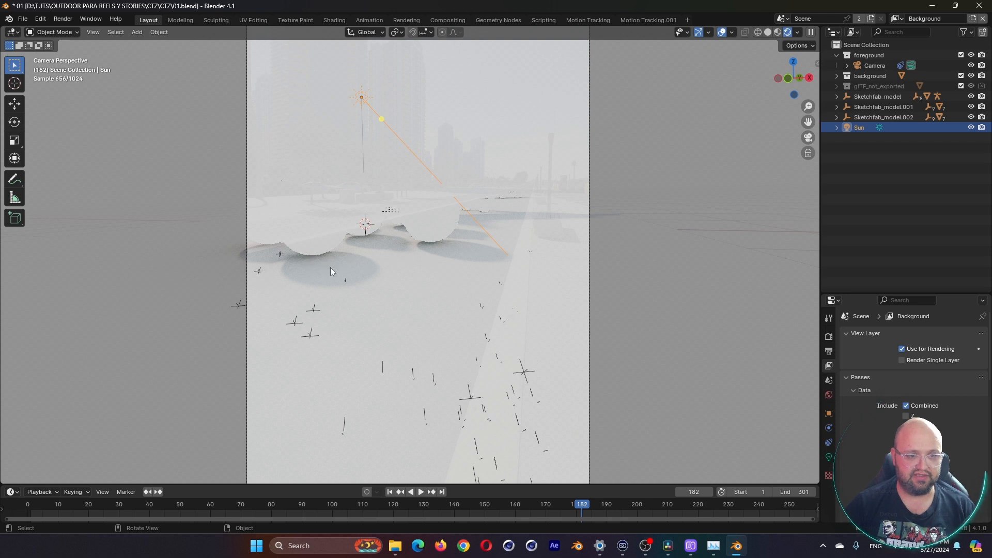
{"action": "left_click", "coordinate": [798, 32]}
{"action": "left_click", "coordinate": [797, 158]}
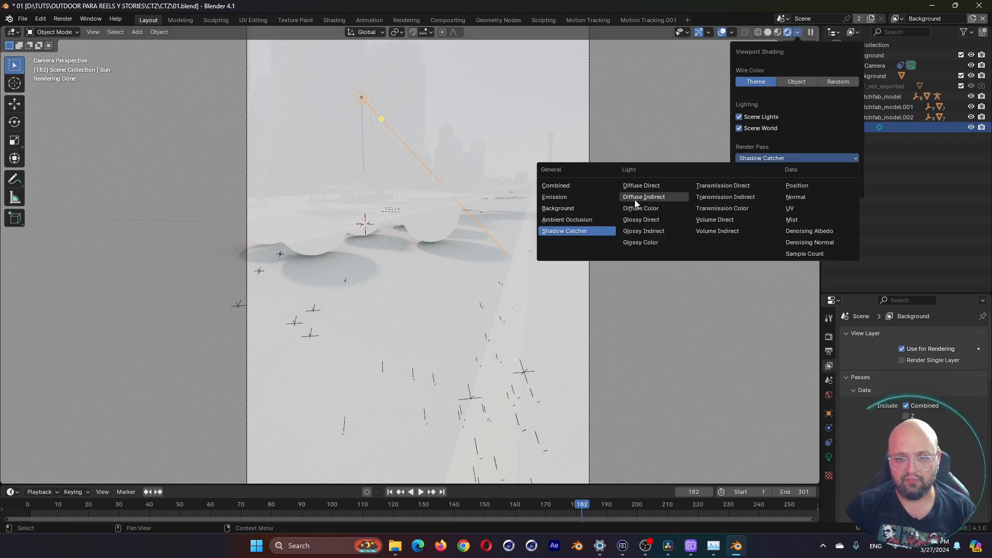
{"action": "left_click", "coordinate": [652, 233]}
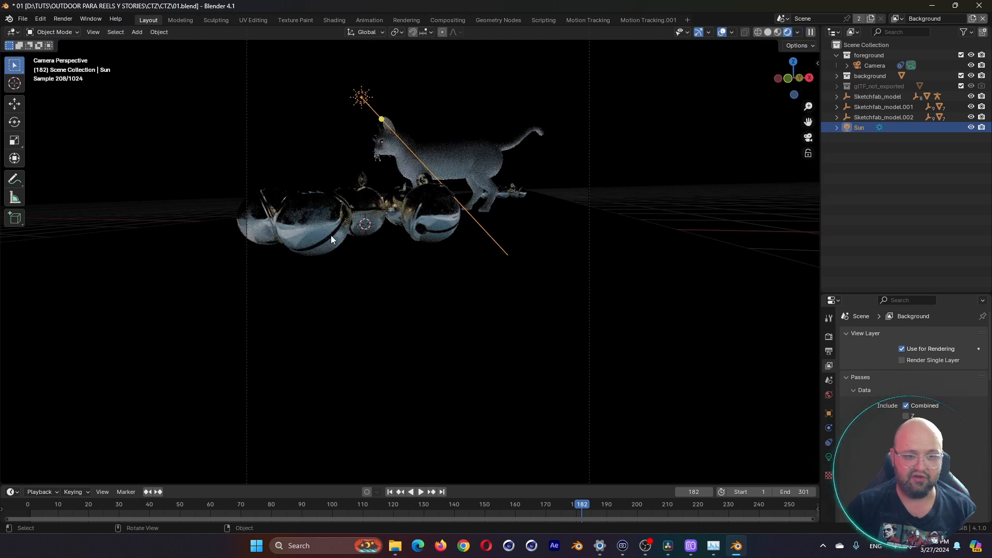
- Preview the Glossy Direct pass and return the viewport to the Combined pass
{"action": "left_click", "coordinate": [798, 32]}
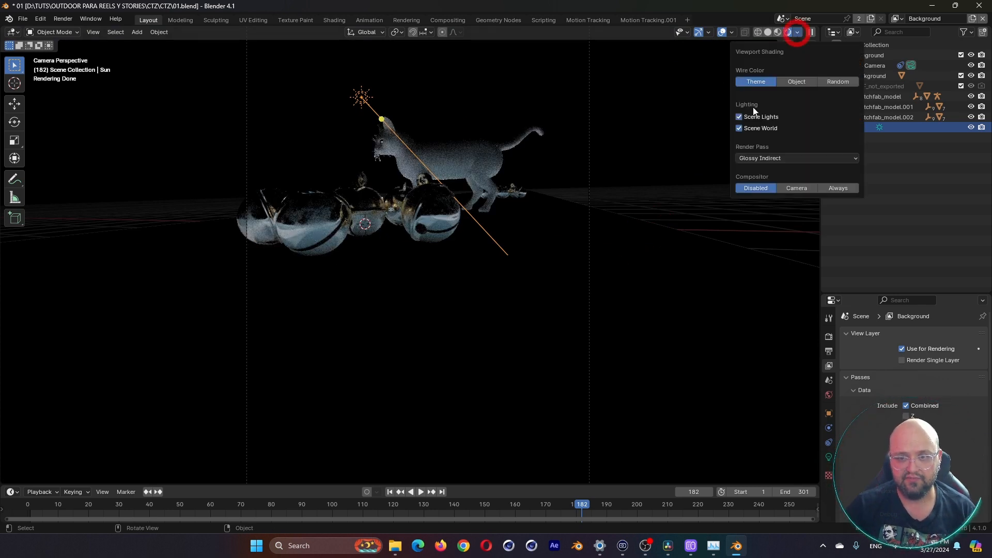
{"action": "left_click", "coordinate": [760, 157]}
{"action": "left_click", "coordinate": [659, 217]}
- Set the final render's Max Samples to 256 and expand its Denoise settings
{"action": "left_click", "coordinate": [828, 337]}
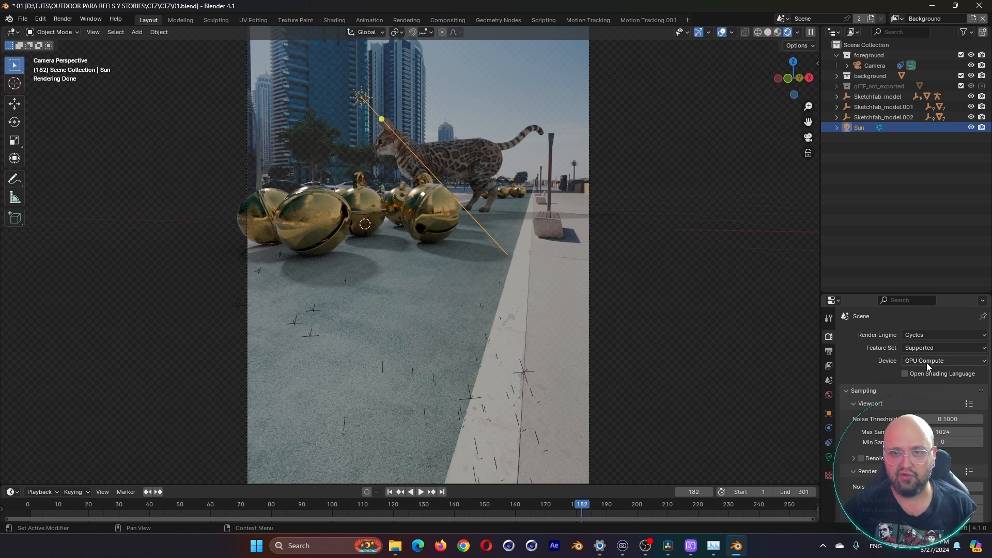
{"action": "scroll", "coordinate": [886, 371], "scroll_direction": "down", "scroll_amount": 2}
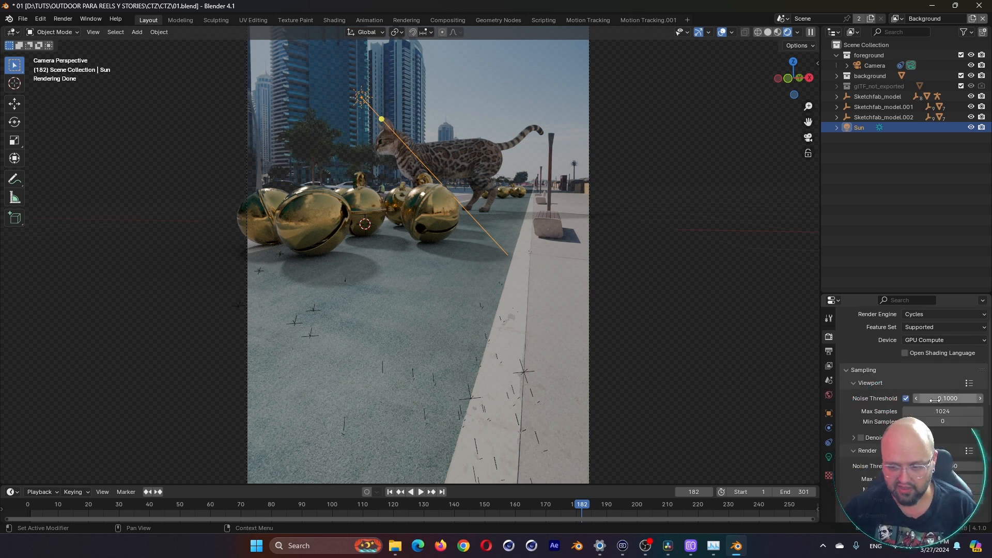
{"action": "scroll", "coordinate": [900, 404], "scroll_direction": "down", "scroll_amount": 1}
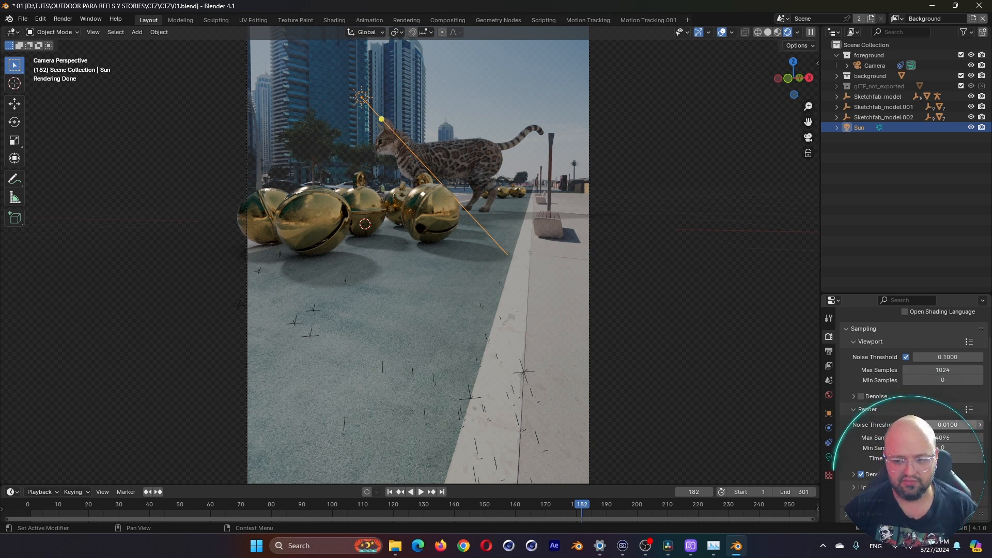
{"action": "left_click", "coordinate": [949, 438]}
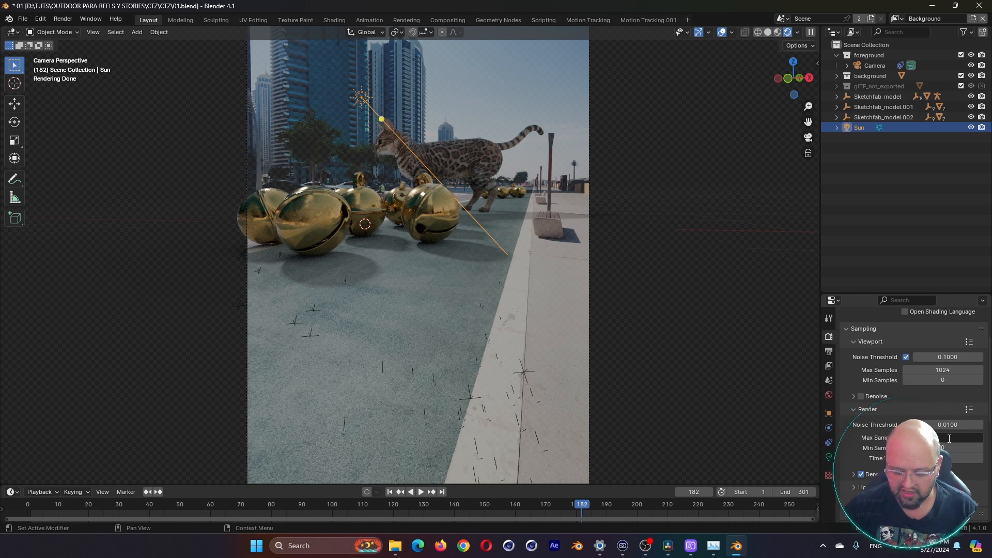
{"action": "type", "text": "256"}
{"action": "key", "text": "Return"}
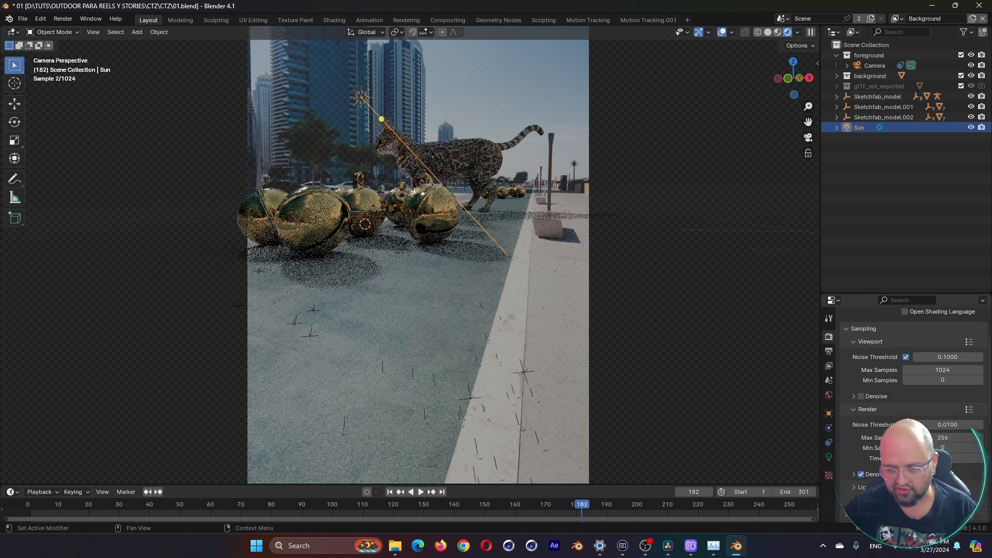
{"action": "scroll", "coordinate": [933, 430], "scroll_direction": "down", "scroll_amount": 3}
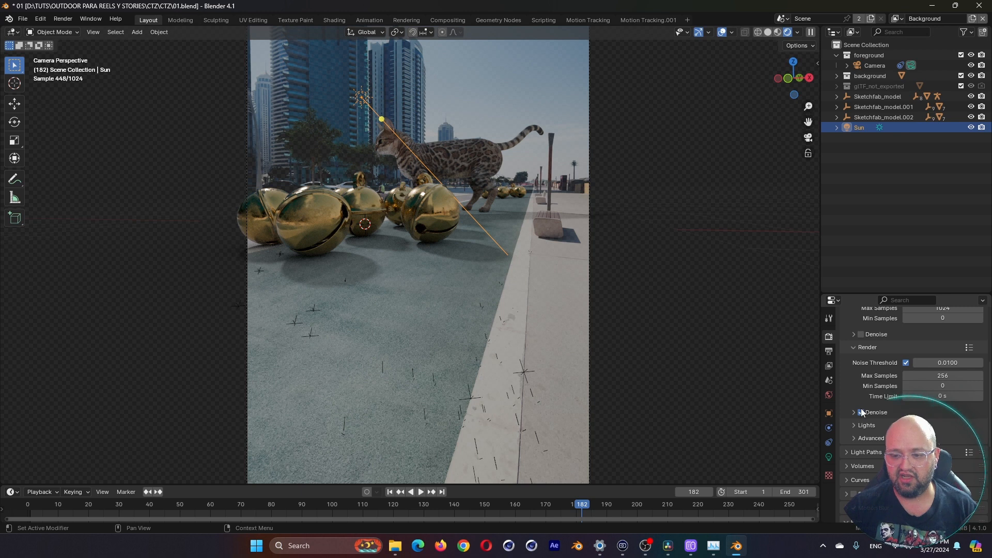
{"action": "left_click", "coordinate": [853, 412]}
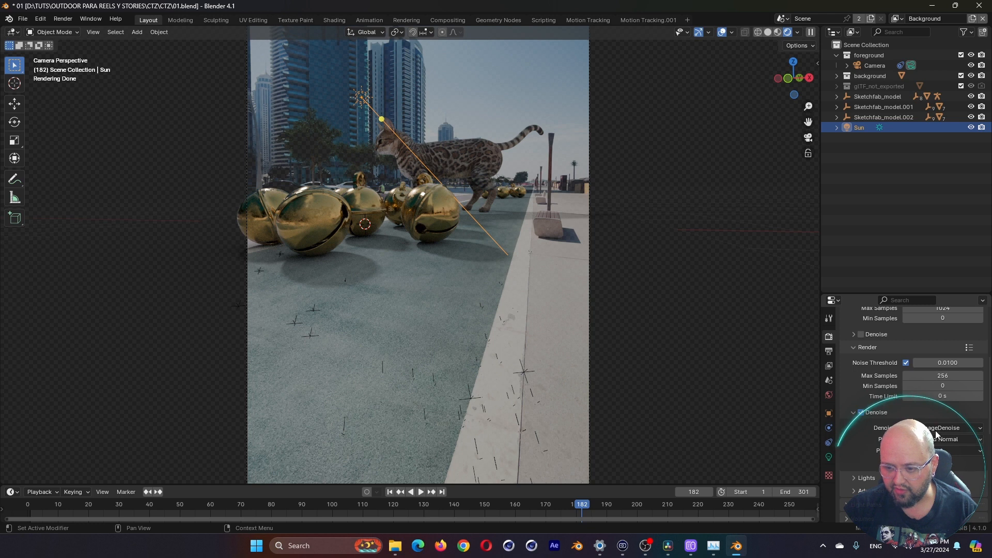
- Set the total maximum light bounces in the render's Light Paths settings to 6
{"action": "scroll", "coordinate": [881, 441], "scroll_direction": "down", "scroll_amount": 2}
{"action": "scroll", "coordinate": [880, 442], "scroll_direction": "down", "scroll_amount": 2}
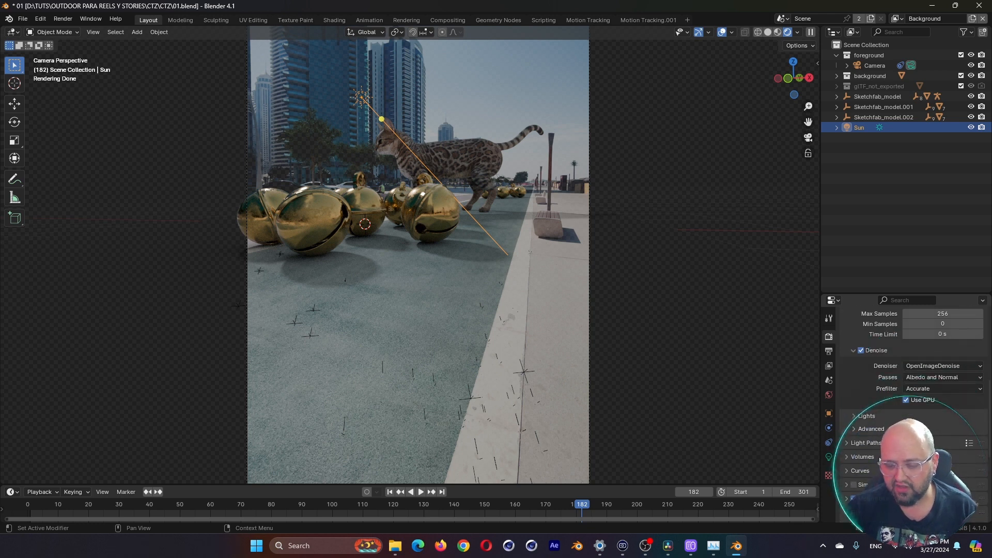
{"action": "scroll", "coordinate": [851, 432], "scroll_direction": "down", "scroll_amount": 1}
{"action": "left_click", "coordinate": [851, 423]}
{"action": "scroll", "coordinate": [909, 413], "scroll_direction": "down", "scroll_amount": 3}
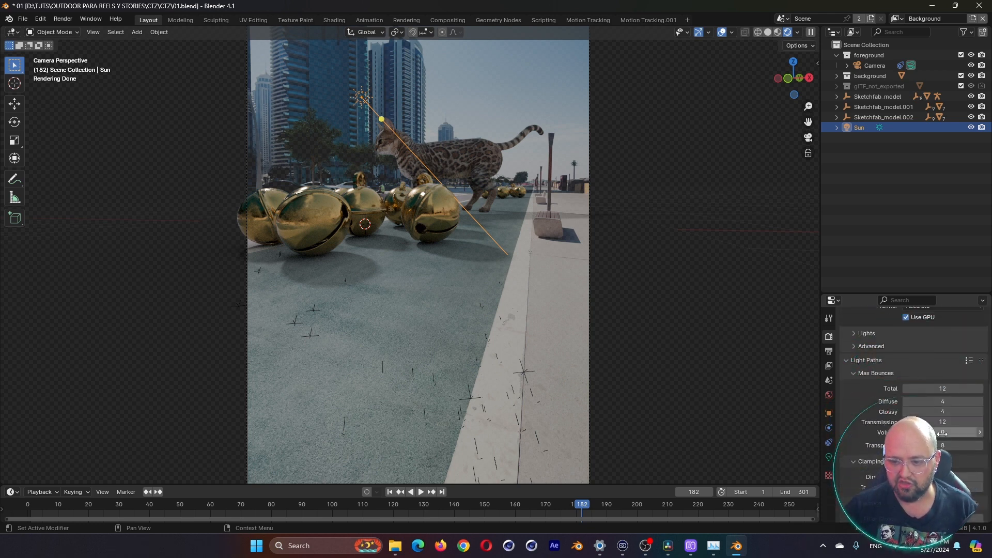
{"action": "double_click", "coordinate": [942, 389]}
{"action": "type", "text": "6"}
{"action": "key", "text": "Return"}
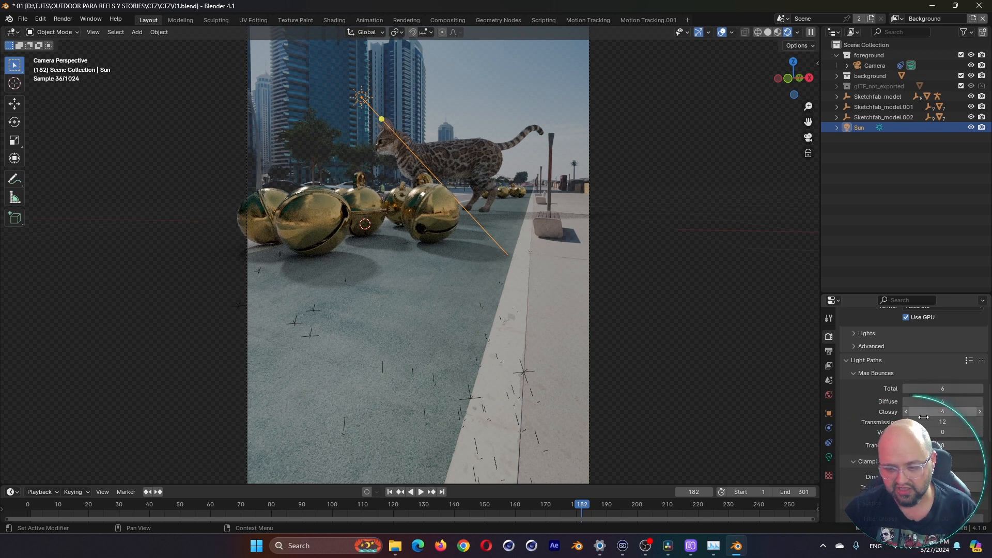
- Enable Motion Blur for the render
{"action": "scroll", "coordinate": [962, 428], "scroll_direction": "down", "scroll_amount": 4}
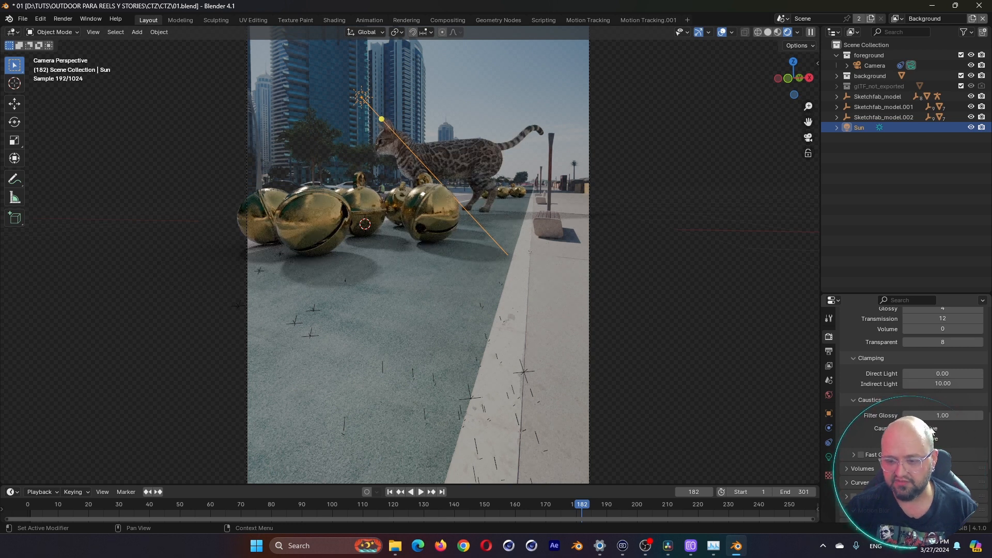
{"action": "scroll", "coordinate": [909, 392], "scroll_direction": "down", "scroll_amount": 3}
{"action": "left_click", "coordinate": [854, 428]}
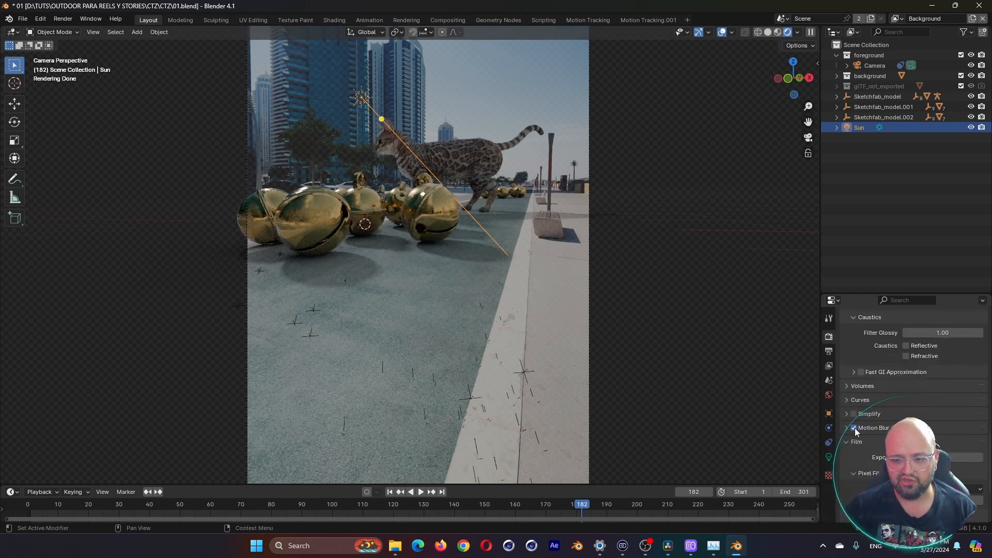
- Move to frame 87 and review the Light Paths, clamping, caustics and denoise render settings
{"action": "left_click_drag", "start_coordinate": [318, 509], "coordinate": [292, 460]}
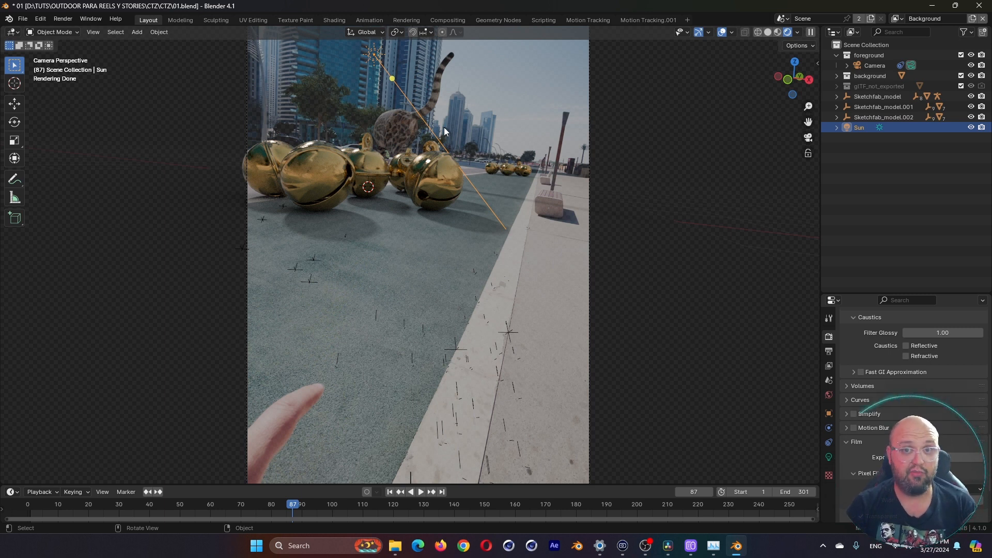
{"action": "scroll", "coordinate": [914, 372], "scroll_direction": "up", "scroll_amount": 8}
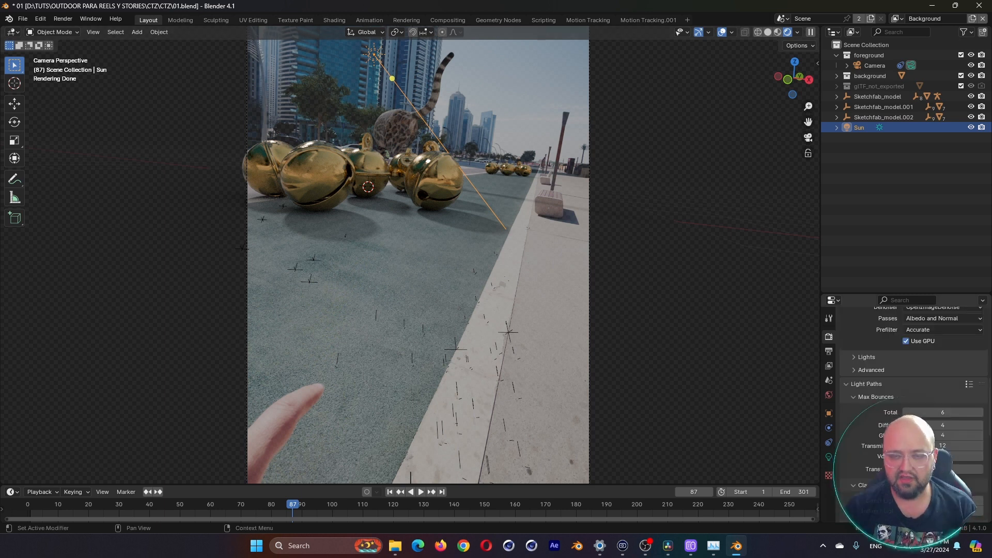
{"action": "scroll", "coordinate": [969, 442], "scroll_direction": "down", "scroll_amount": 3}
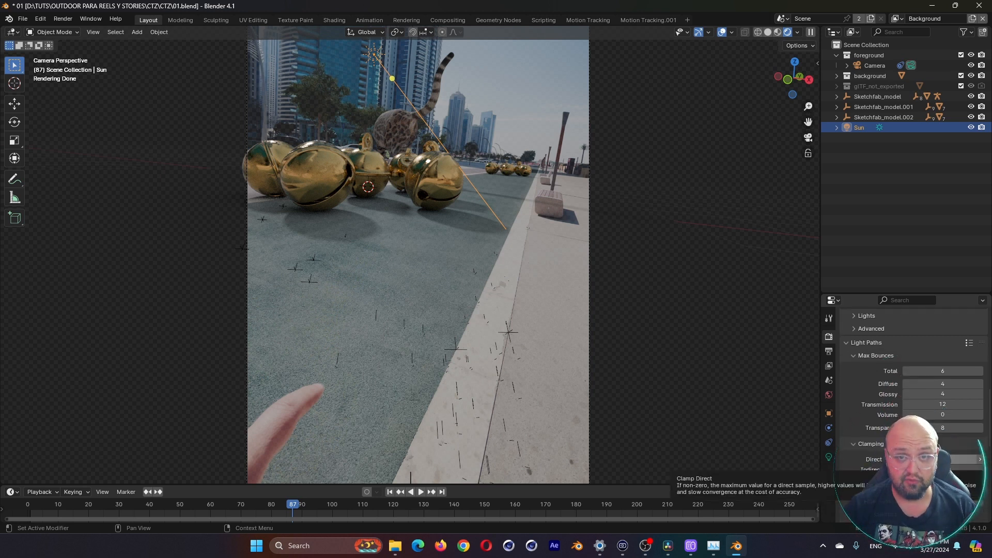
{"action": "scroll", "coordinate": [950, 446], "scroll_direction": "down", "scroll_amount": 5}
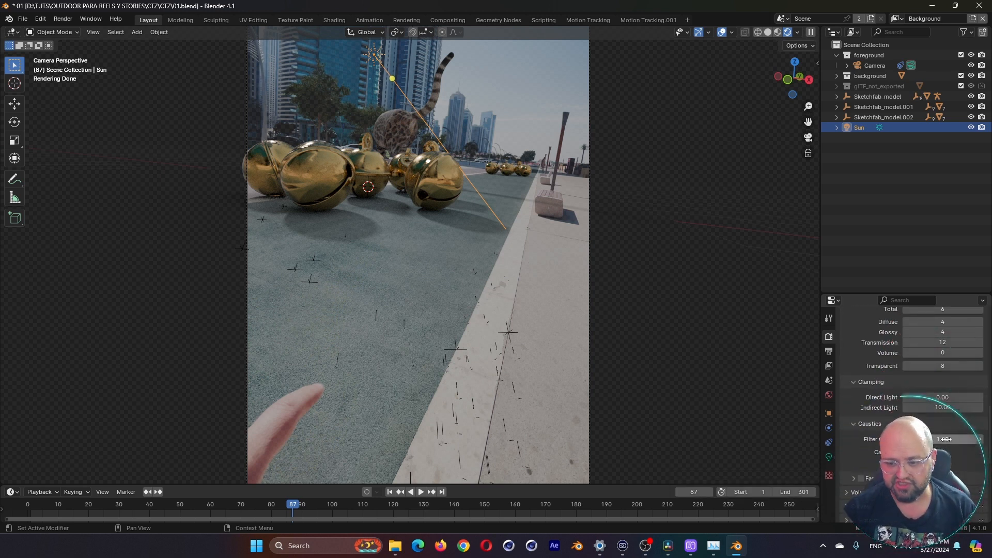
{"action": "scroll", "coordinate": [923, 396], "scroll_direction": "up", "scroll_amount": 8}
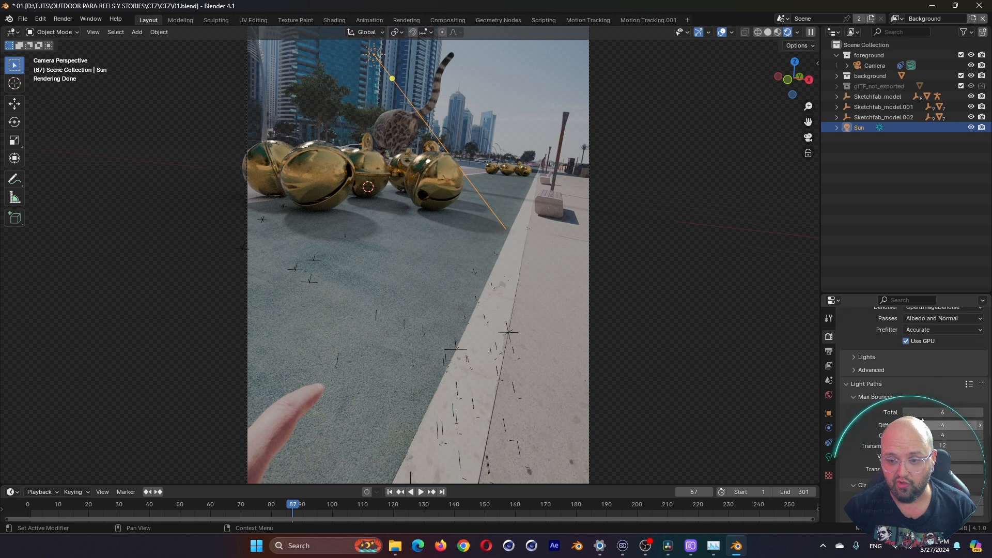
{"action": "scroll", "coordinate": [952, 377], "scroll_direction": "up", "scroll_amount": 4}
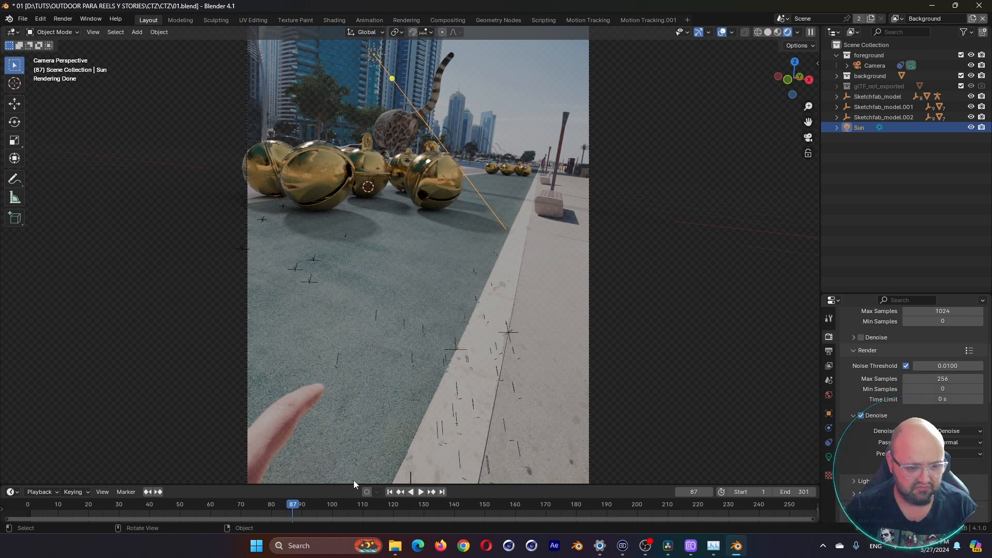
- Play the animation, scrub to frame 141 and examine the rendered cat and bells up close
{"action": "key", "text": "space"}
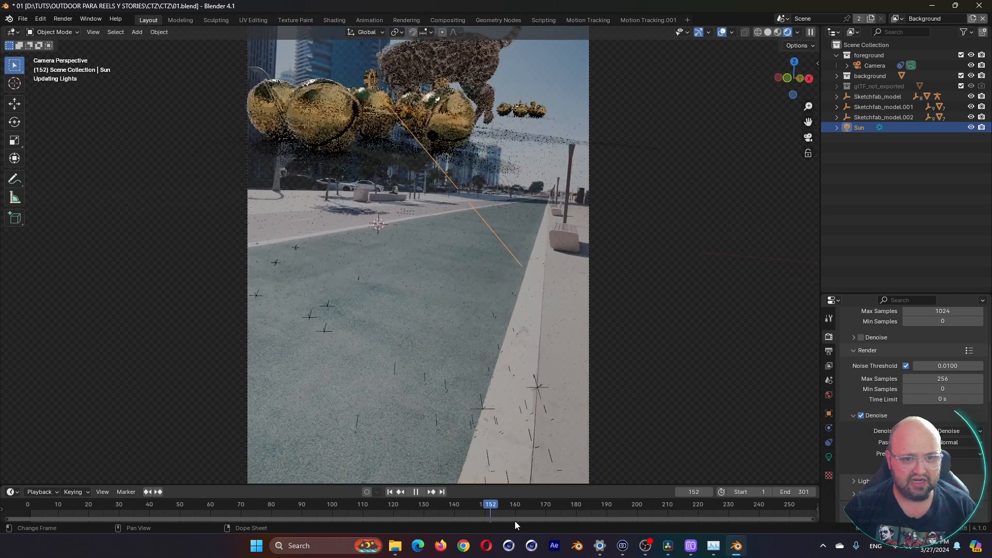
{"action": "left_click_drag", "start_coordinate": [532, 520], "coordinate": [457, 519]}
{"action": "key", "text": "space"}
{"action": "scroll", "coordinate": [516, 69], "scroll_direction": "up", "scroll_amount": 8}
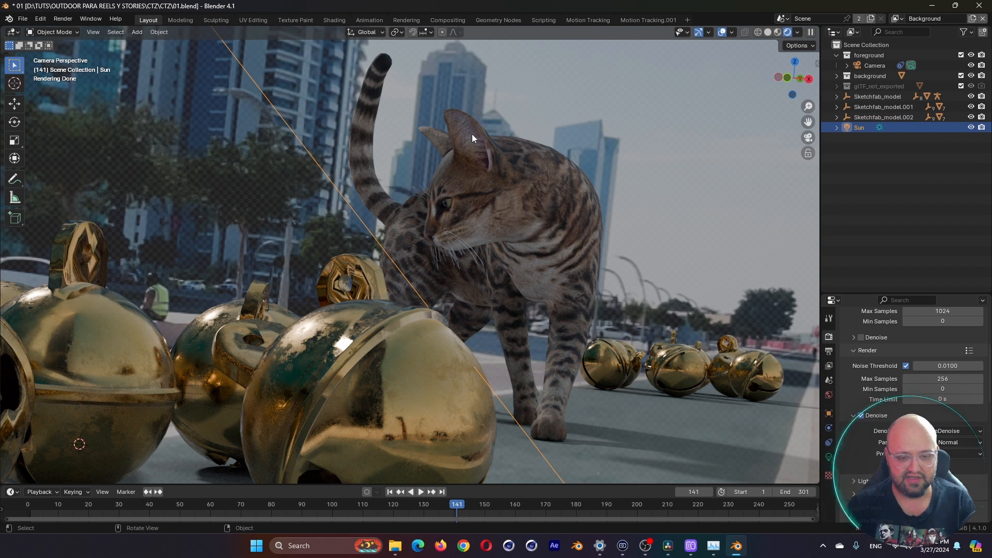
- Select the cat, open the Shading workspace and raise the Subsurface Weight on its Principled BSDF
{"action": "left_click", "coordinate": [472, 135]}
{"action": "left_click", "coordinate": [334, 20]}
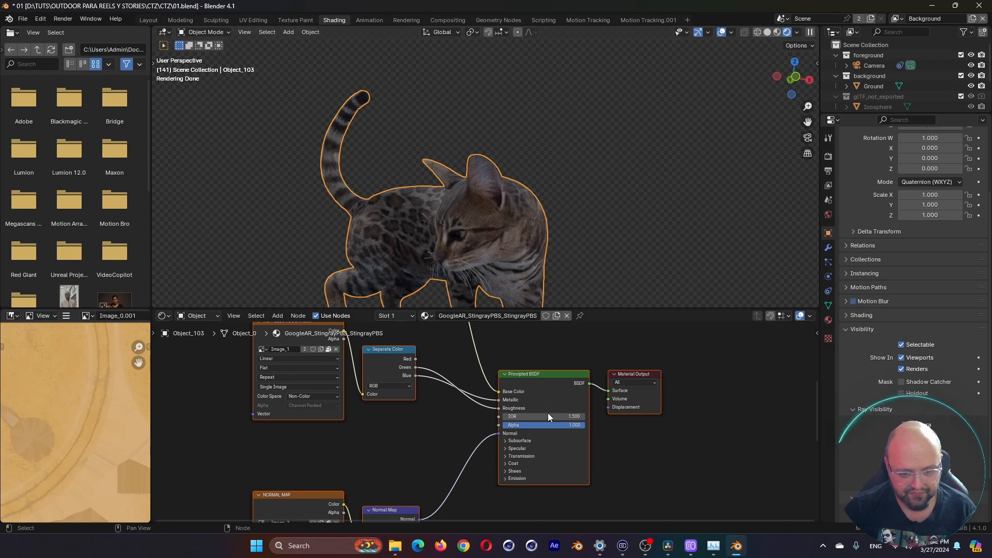
{"action": "left_click", "coordinate": [504, 440]}
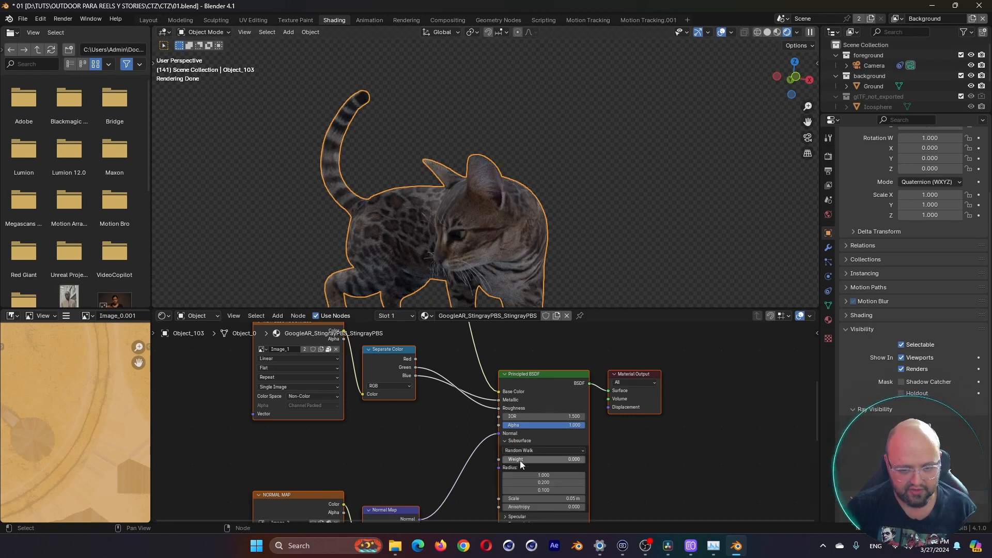
{"action": "left_click_drag", "start_coordinate": [526, 460], "coordinate": [544, 459]}
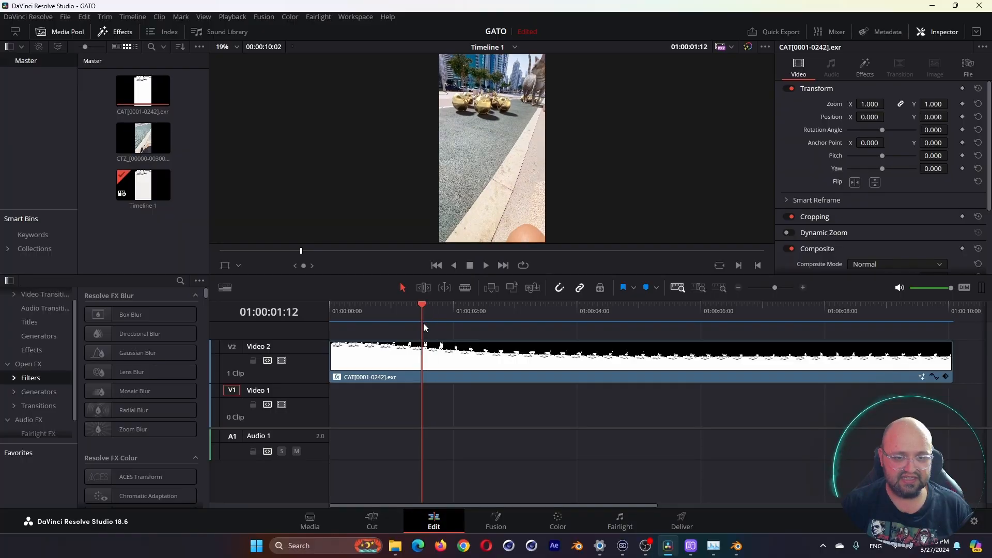
- Scrub through the finished cat composite on the GATO project's timeline in DaVinci Resolve
{"action": "left_click_drag", "start_coordinate": [423, 324], "coordinate": [494, 319]}
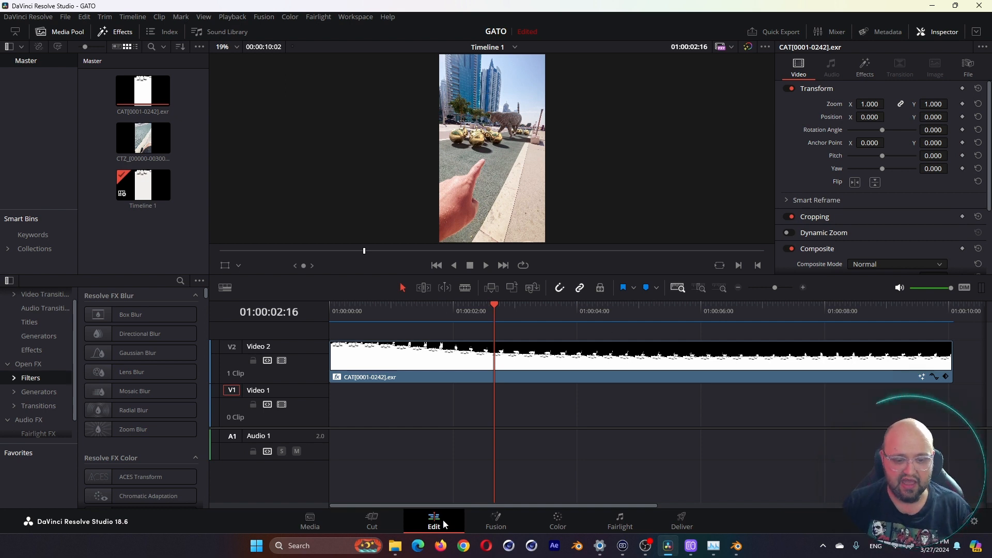
{"action": "left_click", "coordinate": [424, 362]}
{"action": "left_click_drag", "start_coordinate": [411, 315], "coordinate": [538, 327]}
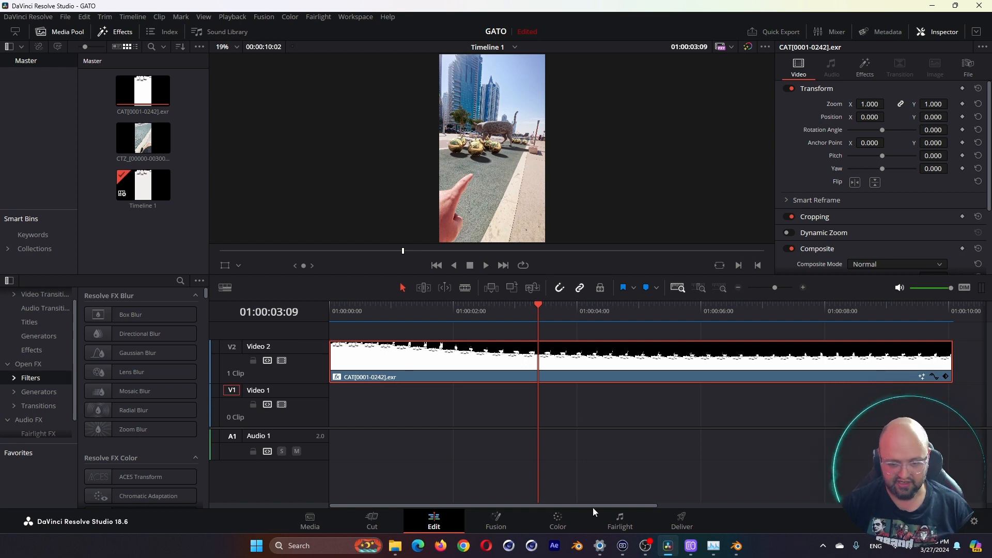
- Open the finished clip in Fusion and examine its node tree from the merges back to the MAIN and SHADOW passes
{"action": "left_click", "coordinate": [503, 519]}
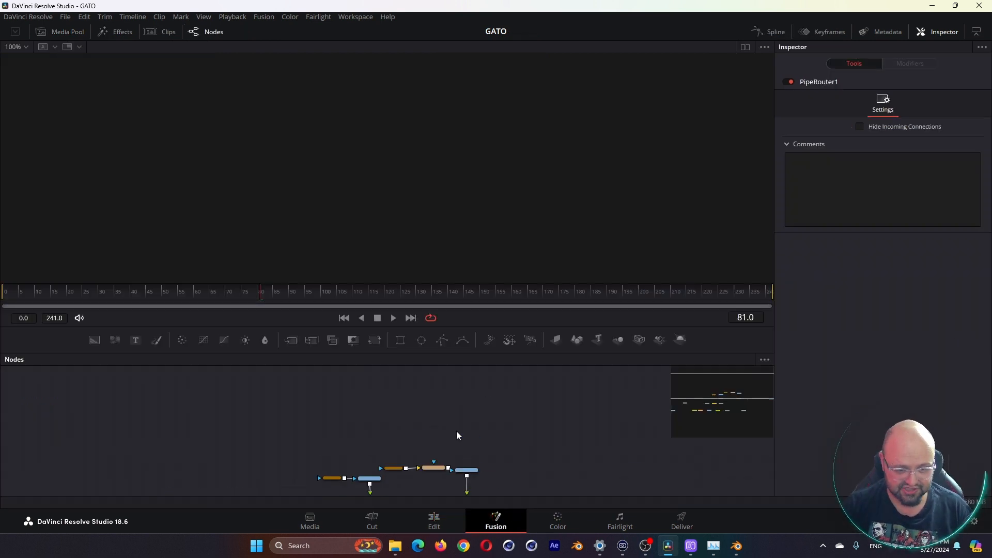
{"action": "middle_click_drag", "start_coordinate": [447, 431], "coordinate": [425, 470]}
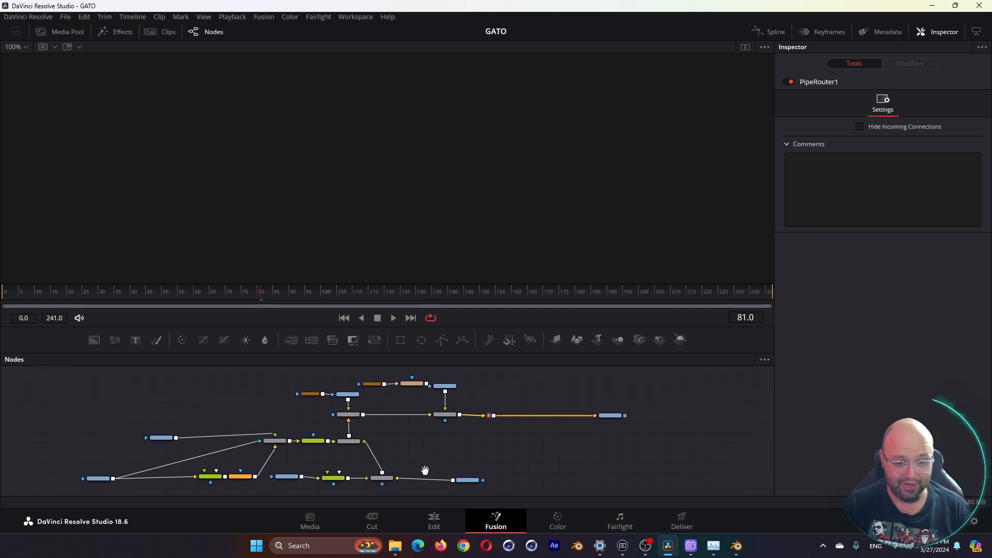
{"action": "key", "text": "plus"}
{"action": "key", "text": "plus"}
{"action": "key", "text": "plus"}
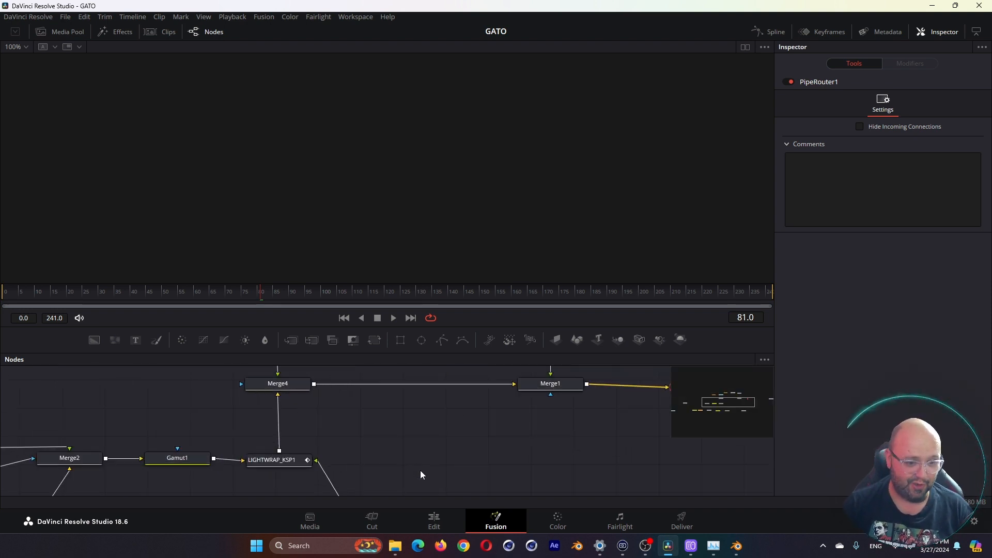
{"action": "middle_click_drag", "start_coordinate": [255, 460], "coordinate": [456, 353]}
{"action": "middle_click_drag", "start_coordinate": [205, 448], "coordinate": [457, 433]}
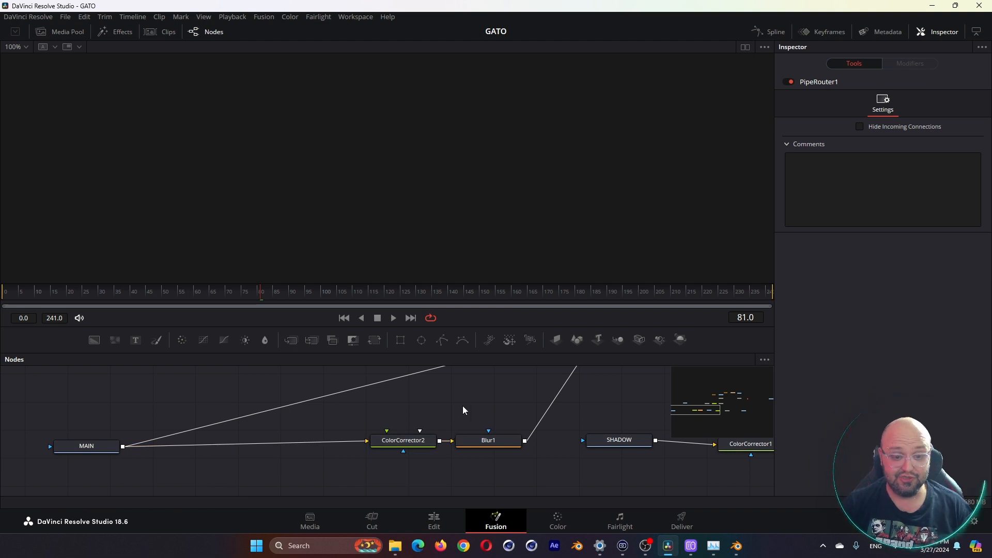
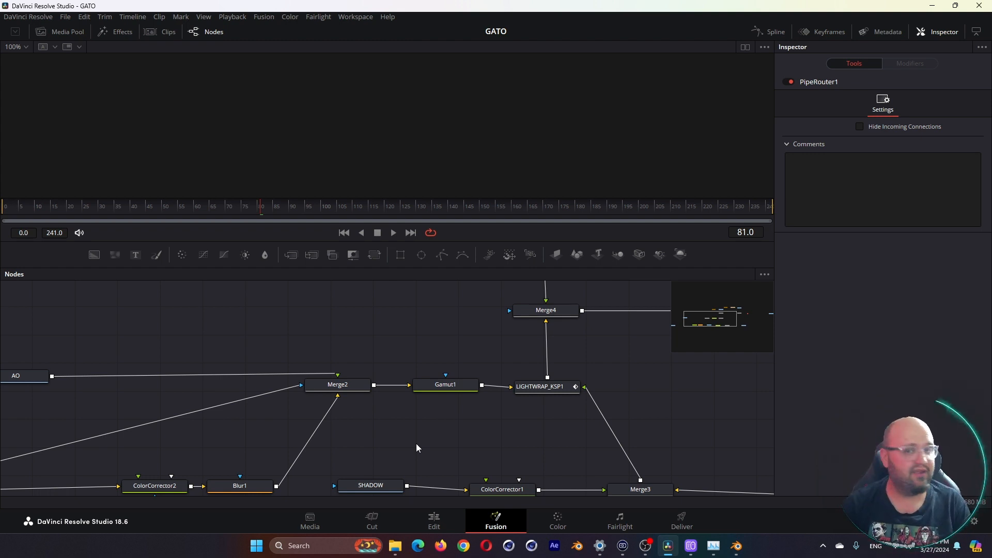
- Create a new Resolve project named GATO_TUT
{"action": "key", "text": "shift+2"}
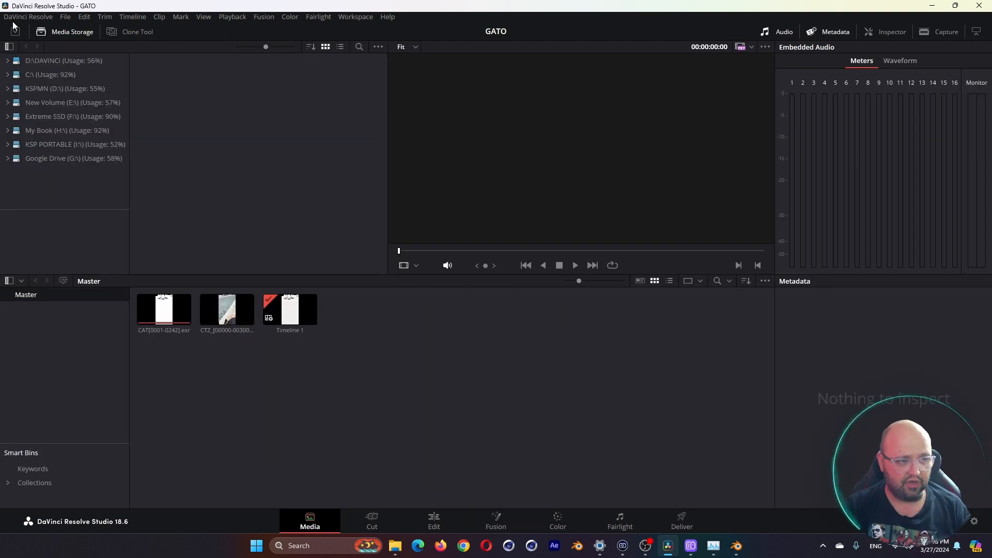
{"action": "left_click", "coordinate": [65, 16]}
{"action": "left_click", "coordinate": [101, 30]}
{"action": "type", "text": "GATO_"}
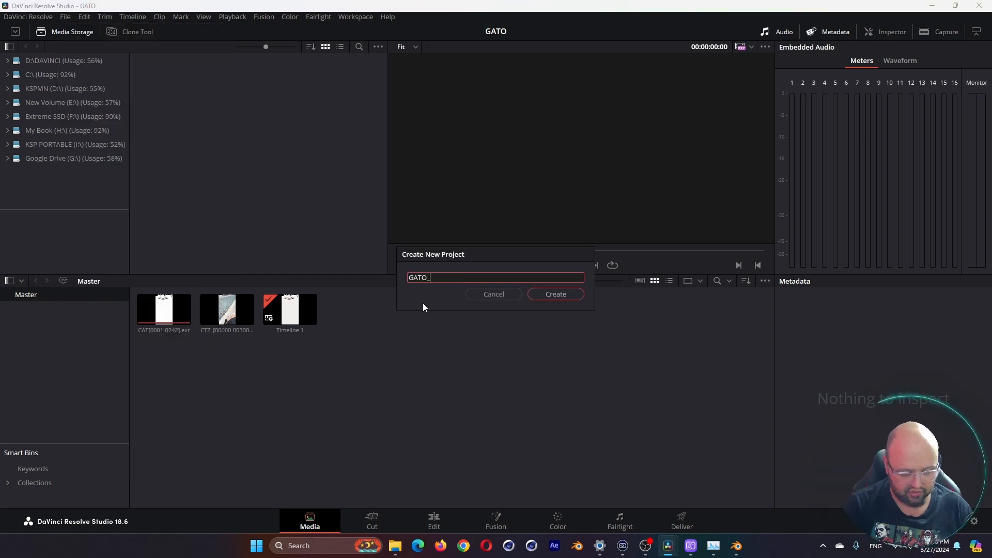
{"action": "type", "text": "TUR"}
{"action": "key", "text": "BackSpace"}
{"action": "type", "text": "T"}
{"action": "key", "text": "Return"}
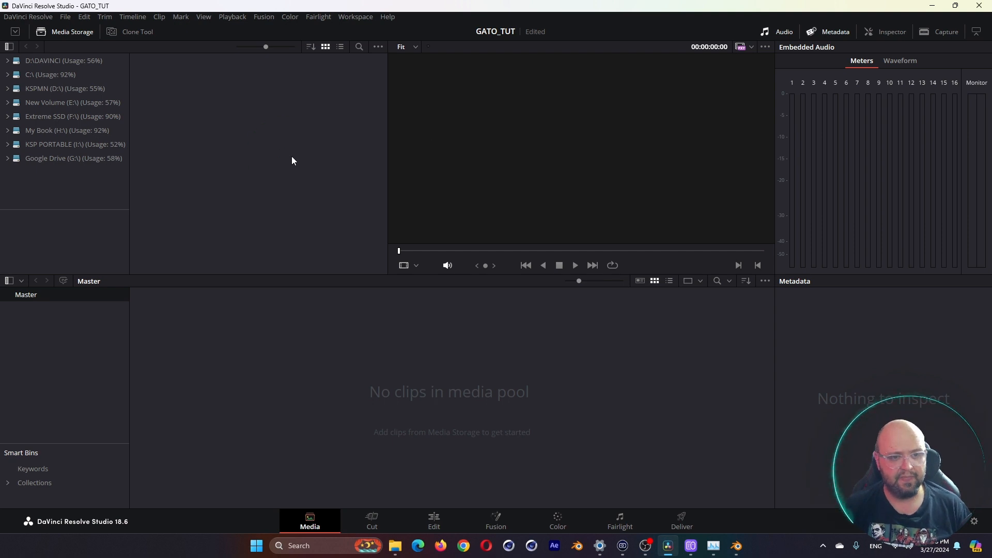
- Import the whole CAT EXR image sequence from the EXR folder into the media pool
{"action": "right_click", "coordinate": [338, 304]}
{"action": "left_click", "coordinate": [371, 412]}
{"action": "left_click", "coordinate": [194, 120]}
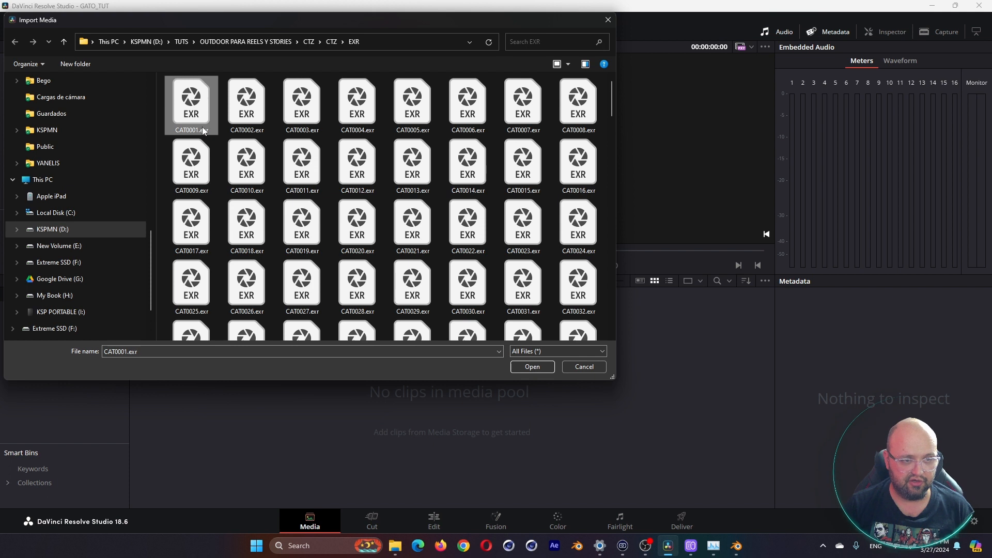
{"action": "key", "text": "ctrl+a"}
{"action": "left_click", "coordinate": [532, 367]}
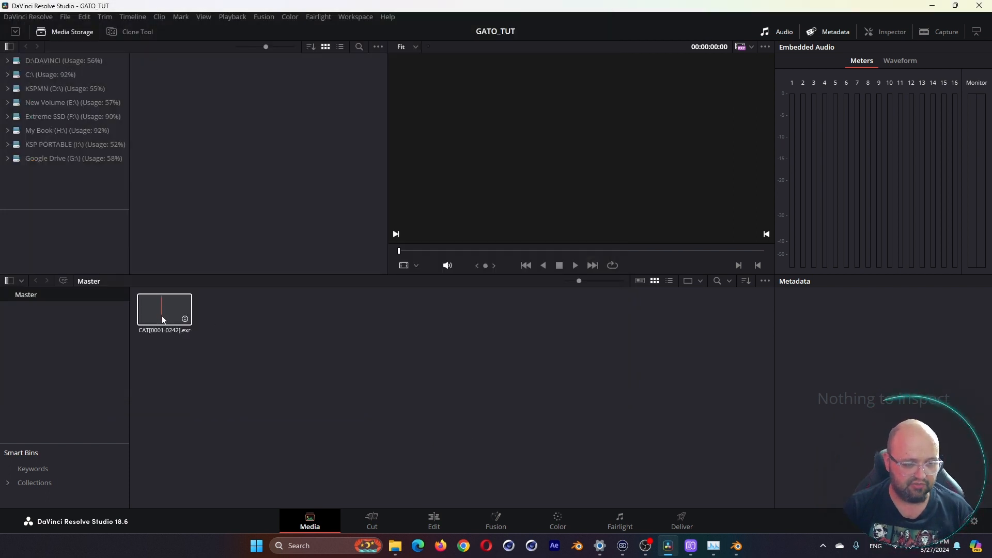
- Import the whole CTZ PNG plate sequence from the PLATE folder into the media pool
{"action": "right_click", "coordinate": [336, 334]}
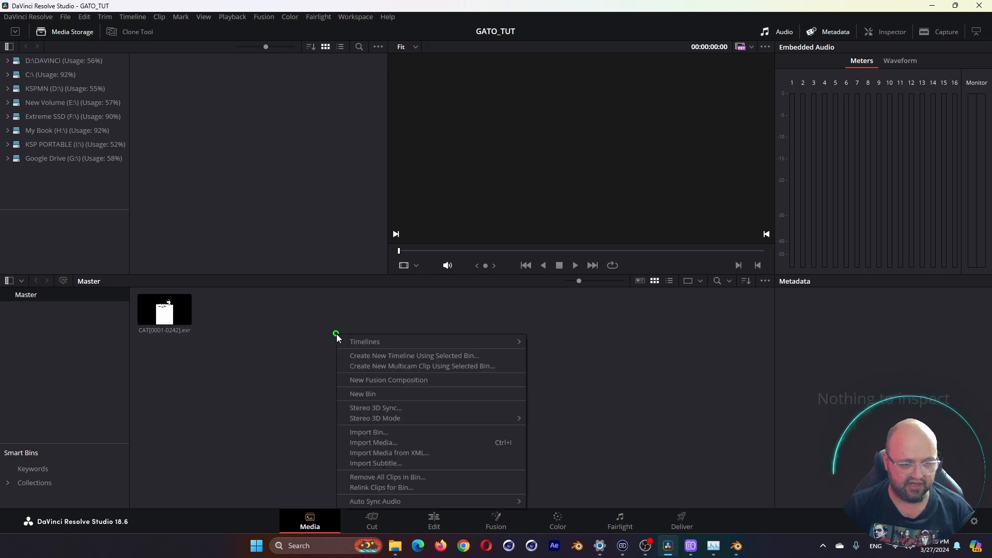
{"action": "left_click", "coordinate": [391, 443]}
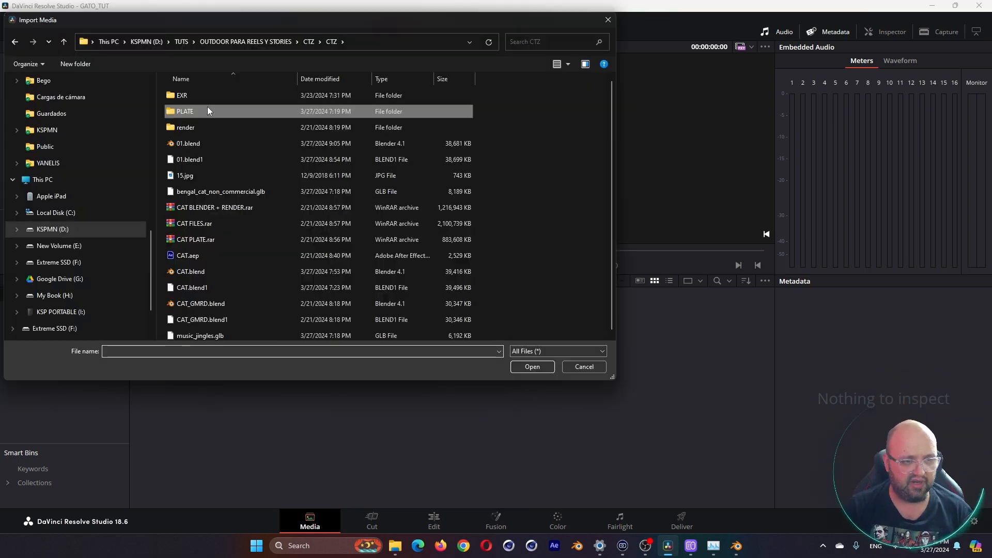
{"action": "double_click", "coordinate": [207, 106]}
{"action": "left_click", "coordinate": [204, 108]}
{"action": "key", "text": "ctrl+a"}
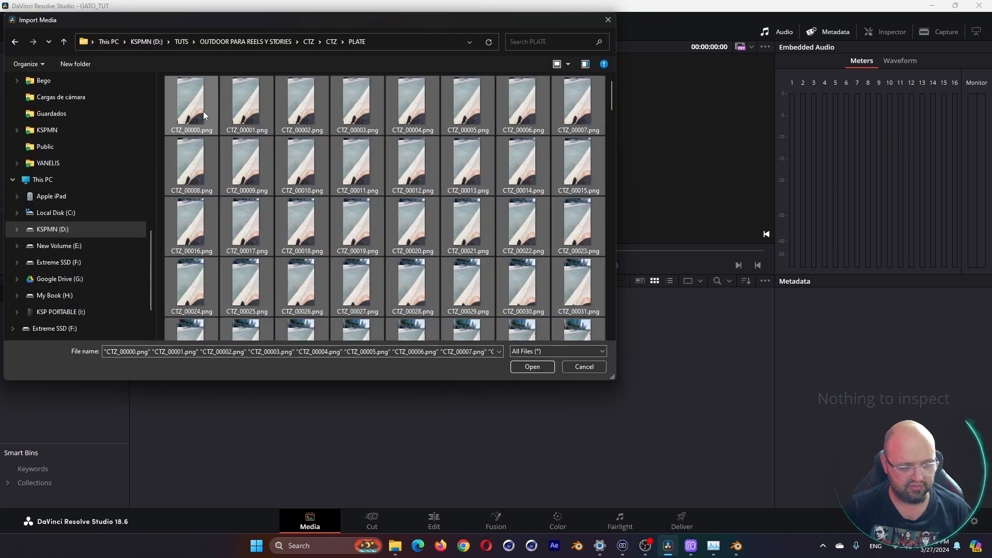
{"action": "left_click", "coordinate": [532, 366]}
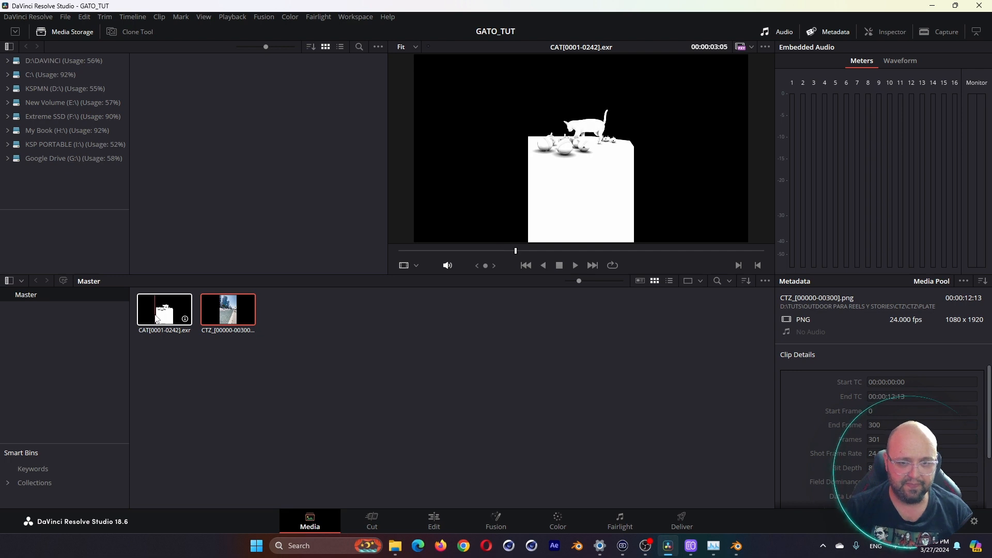
{"action": "left_click", "coordinate": [269, 454]}
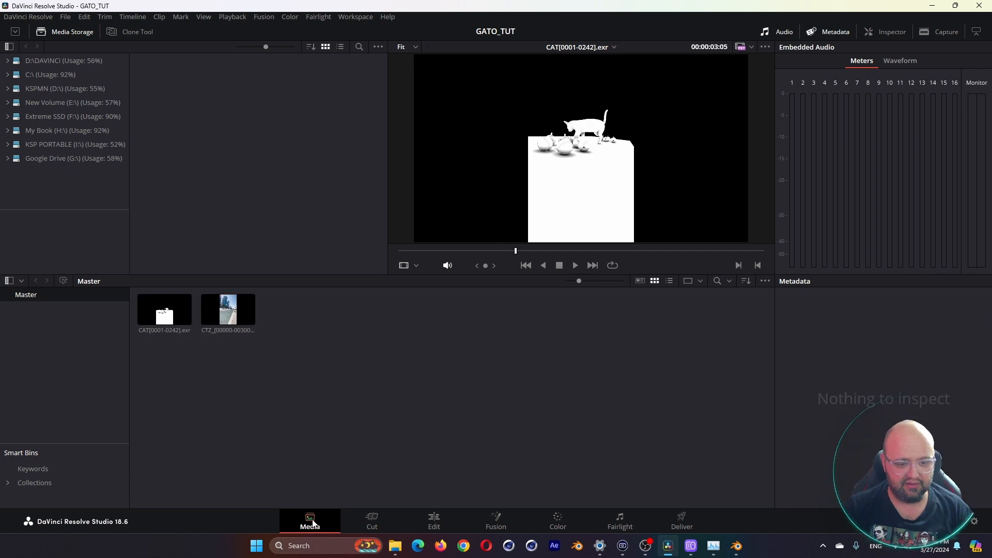
- Place the CAT[0001-0242].exr clip on a new timeline and open it in Fusion at 01:00:02:05
{"action": "left_click", "coordinate": [434, 519]}
{"action": "left_click", "coordinate": [140, 99]}
{"action": "left_click_drag", "start_coordinate": [140, 100], "coordinate": [336, 382]}
{"action": "left_click", "coordinate": [363, 309]}
{"action": "left_click_drag", "start_coordinate": [363, 310], "coordinate": [465, 321]}
{"action": "left_click", "coordinate": [405, 394]}
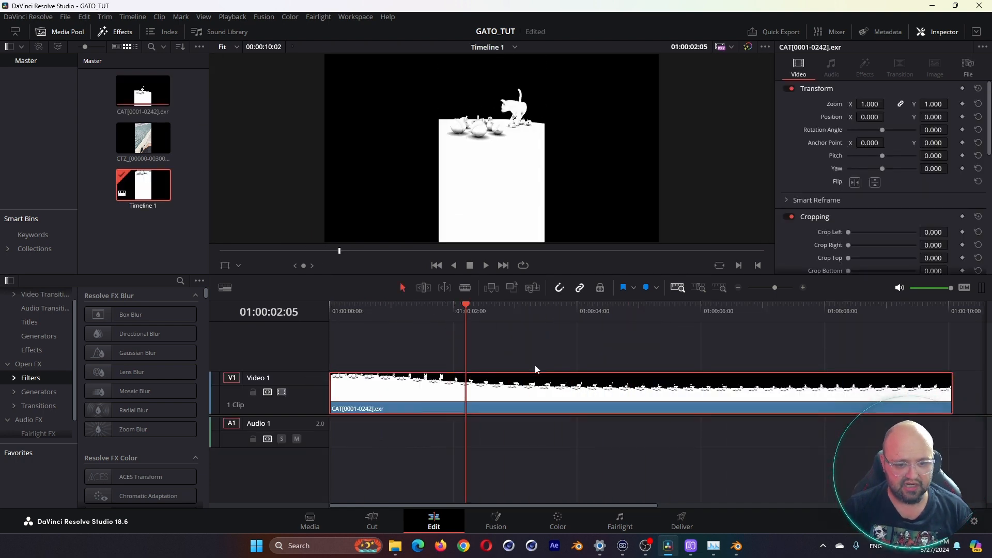
{"action": "left_click", "coordinate": [495, 519]}
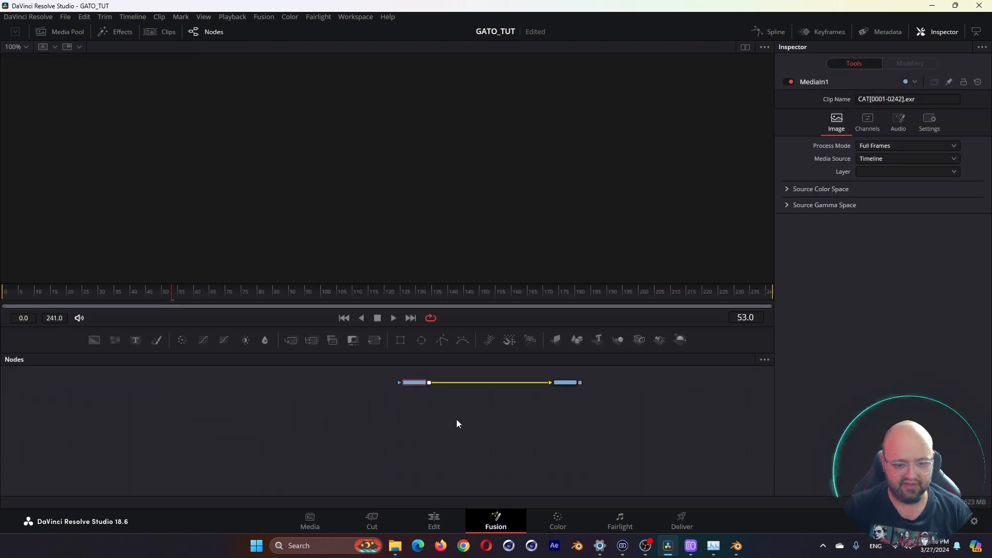
- Spread the MediaIn1 and MediaOut1 nodes apart in the node graph to leave room between them
{"action": "left_click", "coordinate": [658, 391]}
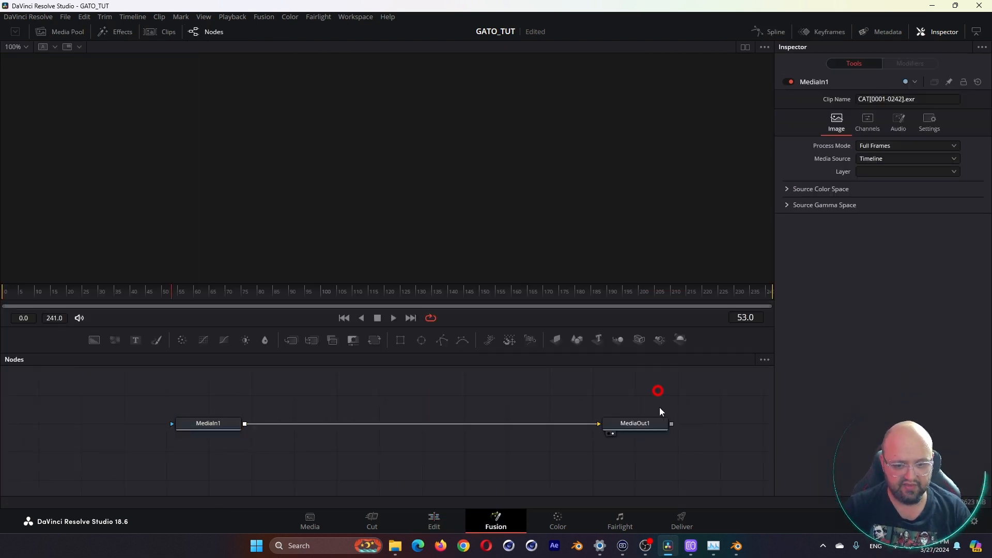
{"action": "left_click", "coordinate": [641, 422]}
{"action": "left_click_drag", "start_coordinate": [217, 425], "coordinate": [214, 418]}
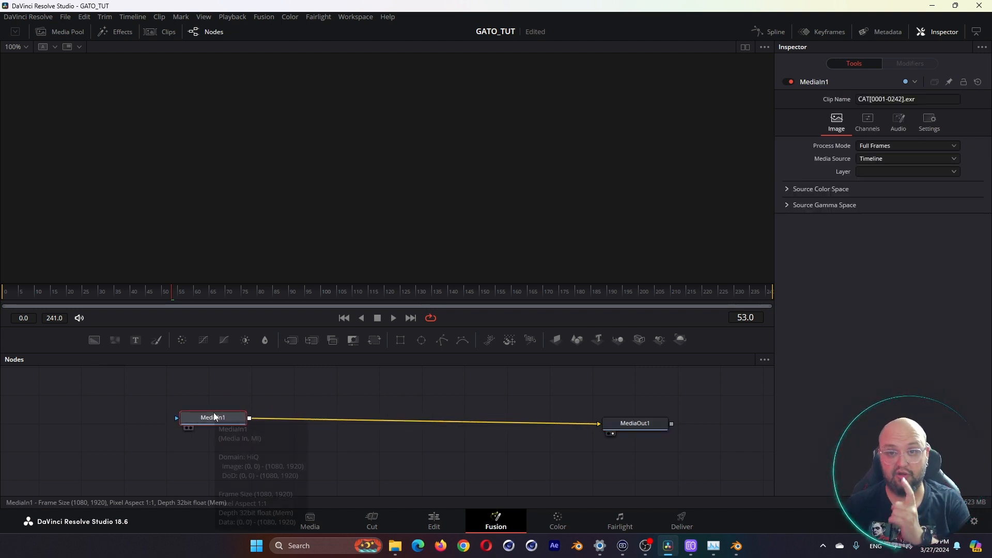
{"action": "mouse_move", "coordinate": [210, 418]}
{"action": "left_mouse_down"}
{"action": "mouse_move", "coordinate": [193, 427]}
{"action": "mouse_move", "coordinate": [196, 474]}
{"action": "mouse_move", "coordinate": [221, 419]}
{"action": "left_mouse_up"}
{"action": "left_click_drag", "start_coordinate": [629, 422], "coordinate": [752, 421]}
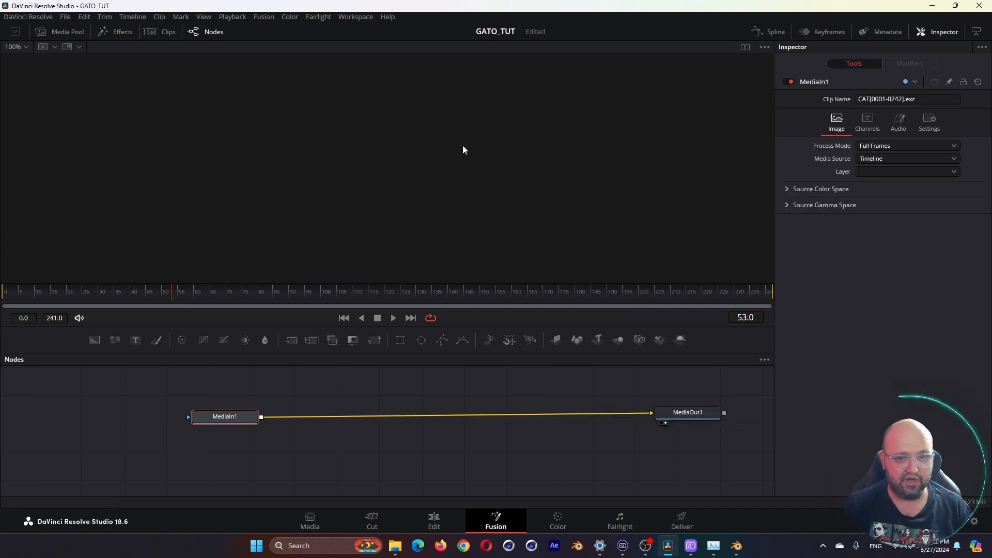
{"action": "left_click_drag", "start_coordinate": [223, 416], "coordinate": [270, 398]}
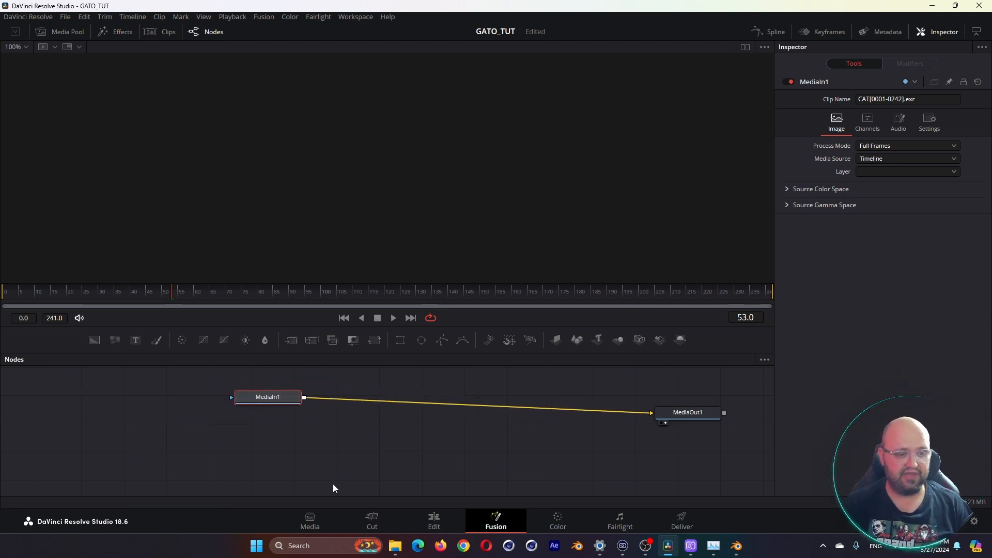
{"action": "left_click_drag", "start_coordinate": [281, 398], "coordinate": [276, 404]}
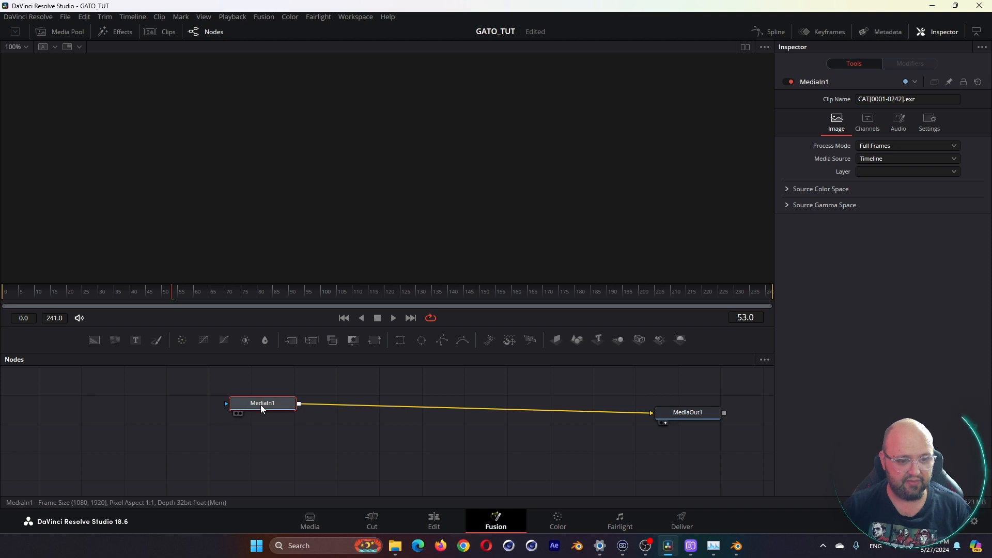
- View the MediaIn1 image and switch to the layout with two side-by-side viewers
{"action": "left_click_drag", "start_coordinate": [278, 147], "coordinate": [279, 150]}
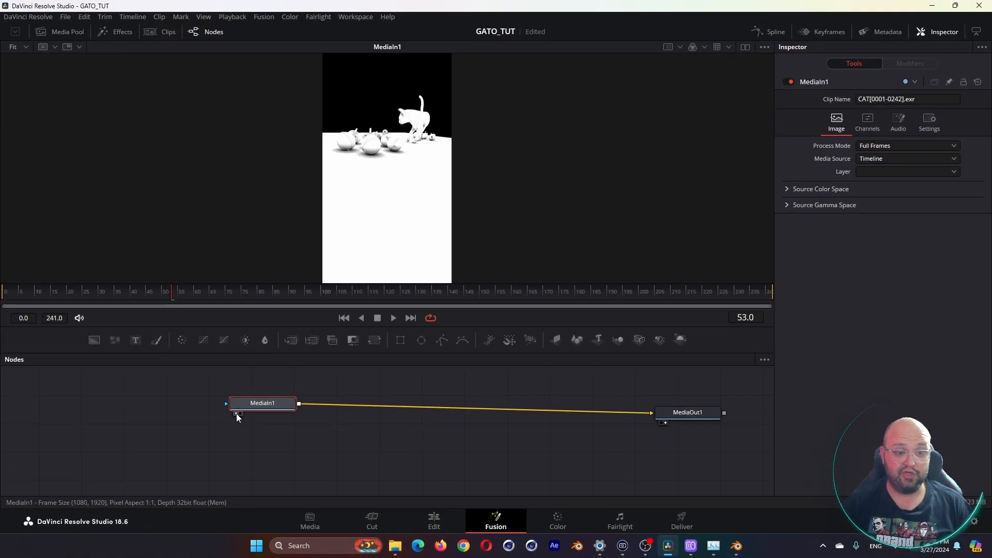
{"action": "left_click", "coordinate": [240, 413]}
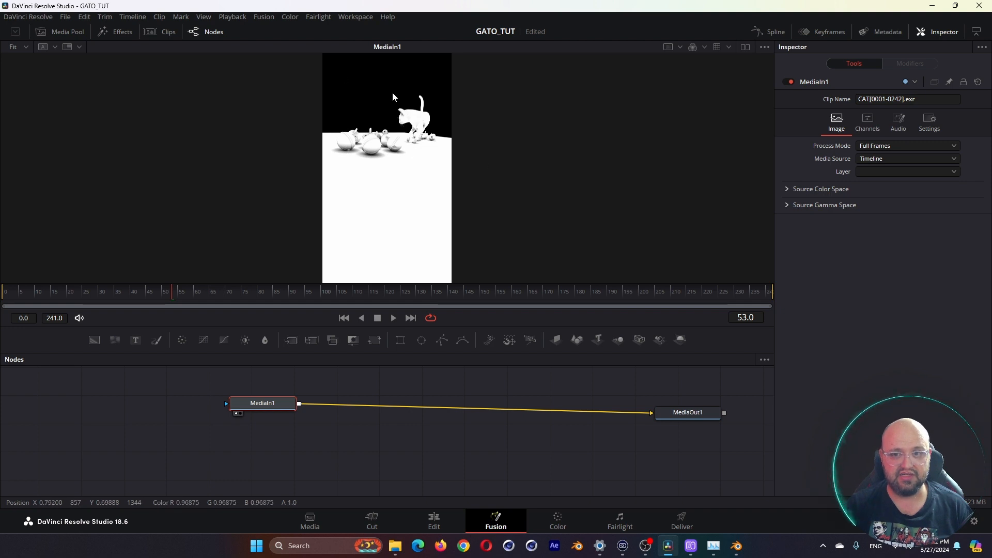
{"action": "left_click", "coordinate": [744, 47]}
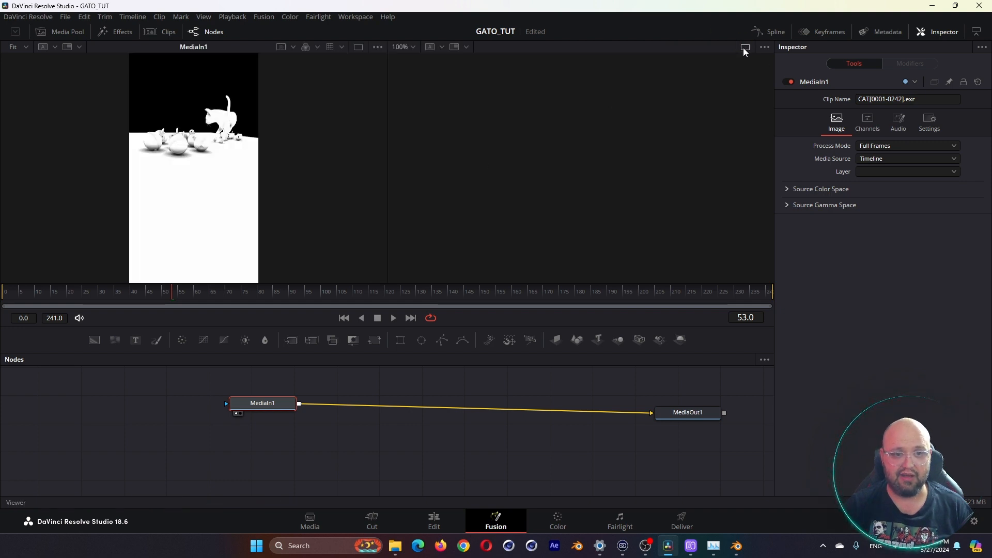
{"action": "left_click", "coordinate": [744, 47]}
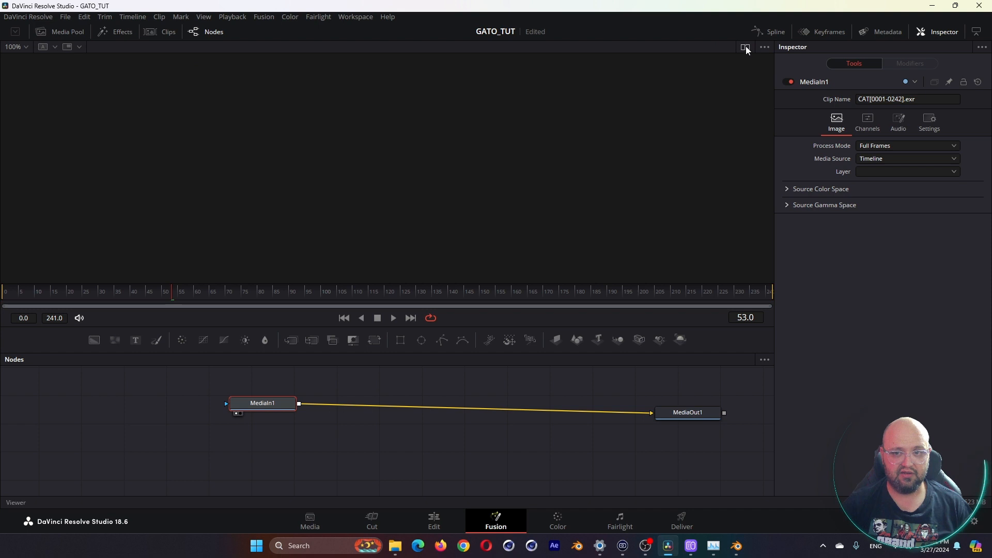
{"action": "left_click", "coordinate": [747, 46]}
- Load the MediaIn1 node into both viewers, toggling each viewer's display on and off
{"action": "left_click", "coordinate": [275, 407]}
{"action": "key", "text": "2"}
{"action": "key", "text": "1"}
{"action": "key", "text": "2"}
{"action": "key", "text": "1"}
{"action": "key", "text": "2"}
{"action": "key", "text": "1"}
{"action": "key", "text": "2"}
{"action": "key", "text": "1"}
{"action": "key", "text": "2"}
- Rename the MediaIn1 node that carries the CAT EXR sequence to GATO
{"action": "left_click_drag", "start_coordinate": [275, 407], "coordinate": [277, 406]}
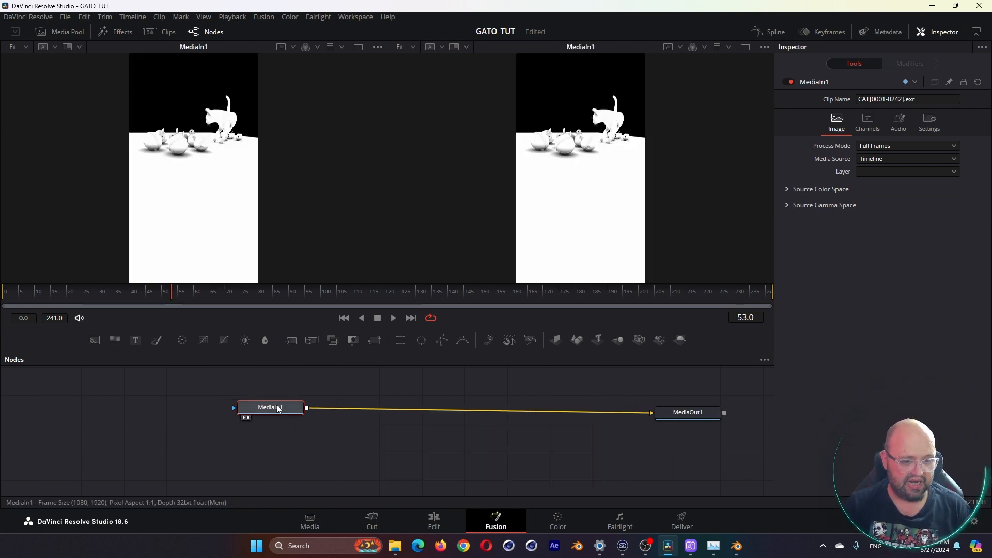
{"action": "key", "text": "F2"}
{"action": "type", "text": "GATO"}
{"action": "key", "text": "Return"}
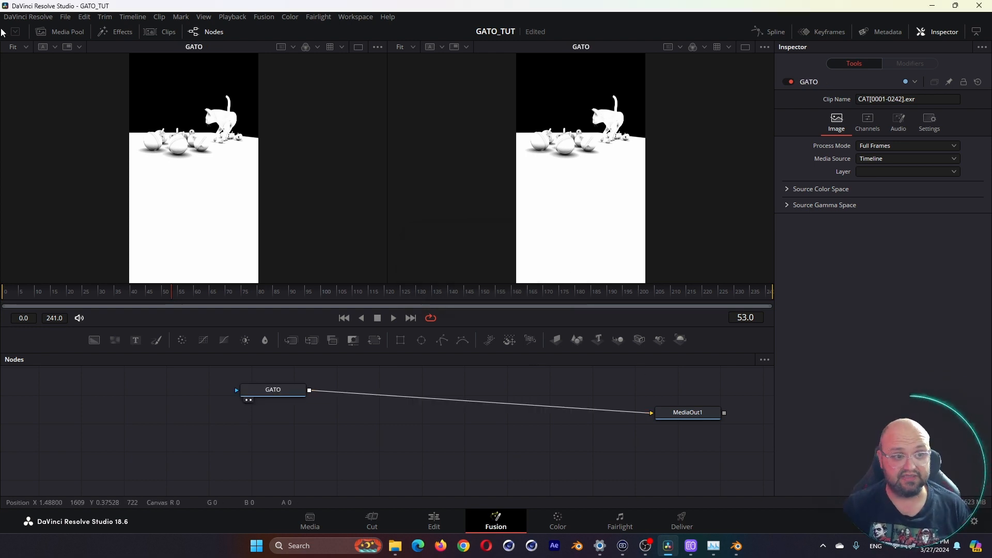
{"action": "left_click", "coordinate": [60, 31]}
{"action": "left_click_drag", "start_coordinate": [179, 78], "coordinate": [265, 453]}
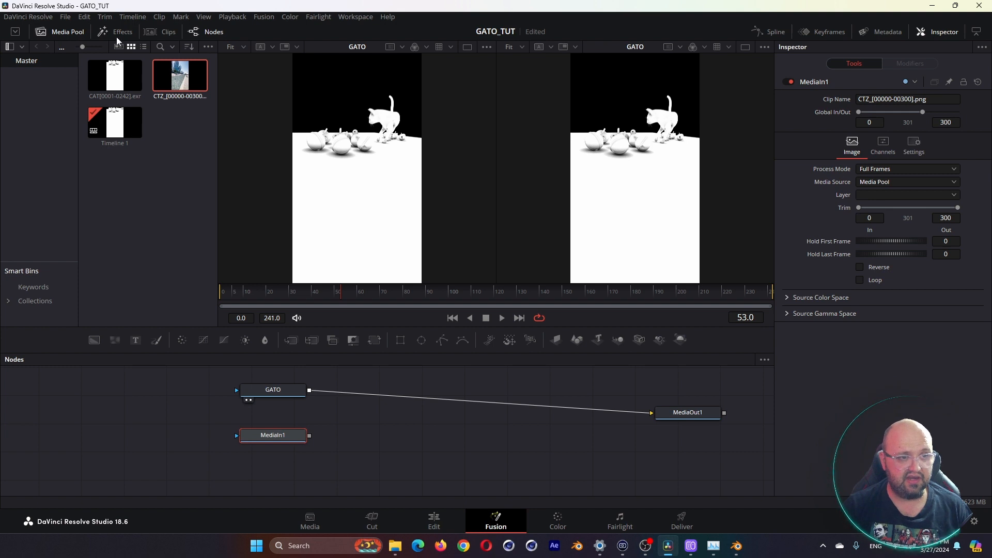
{"action": "left_click", "coordinate": [60, 32]}
{"action": "key", "text": "F2"}
{"action": "type", "text": "PLATE"}
{"action": "key", "text": "Return"}
- Show PLATE in the first viewer beside GATO in the second, and disconnect GATO from MediaOut1
{"action": "left_click", "coordinate": [261, 435]}
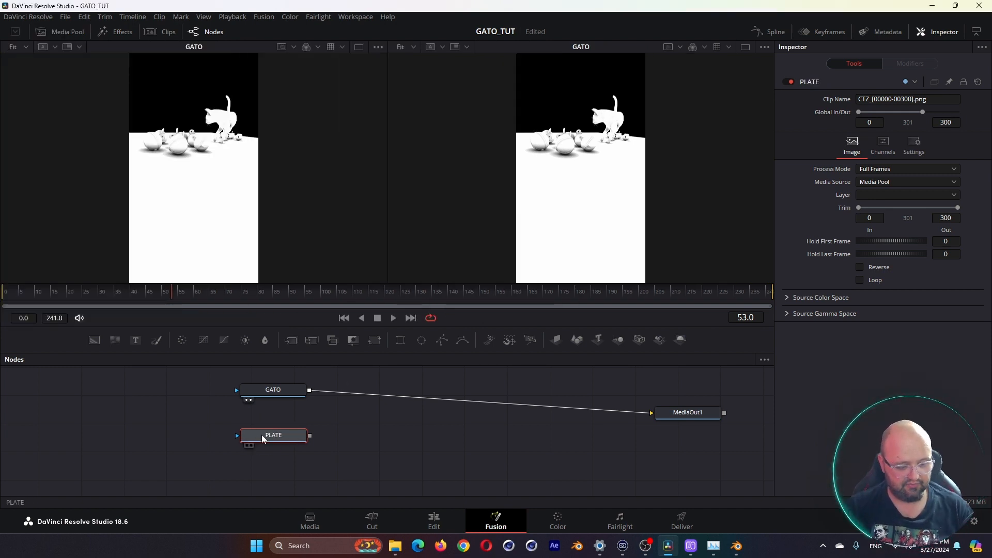
{"action": "key", "text": "1"}
{"action": "left_click", "coordinate": [273, 390]}
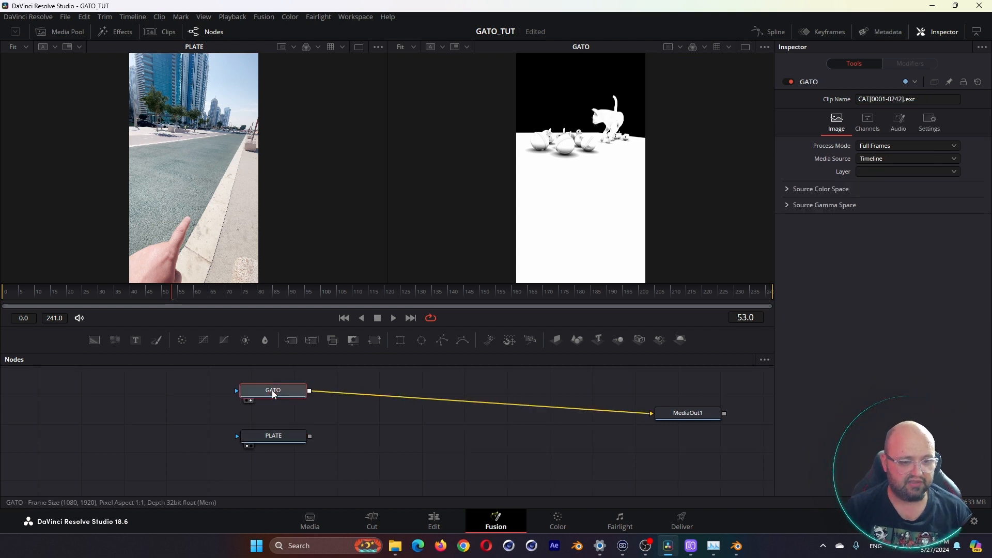
{"action": "key", "text": "1"}
{"action": "left_click", "coordinate": [265, 441]}
{"action": "key", "text": "1"}
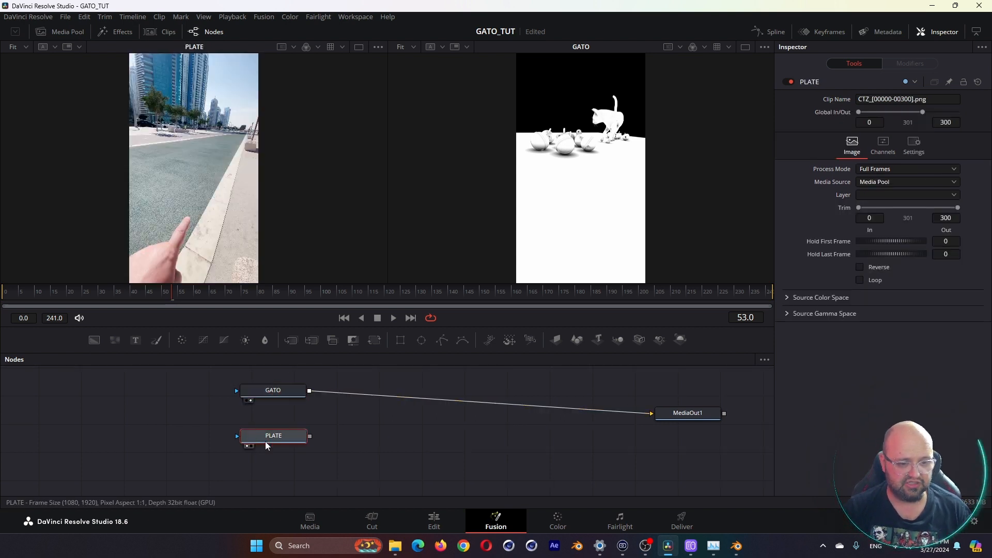
{"action": "left_click", "coordinate": [272, 389]}
{"action": "left_click", "coordinate": [270, 436]}
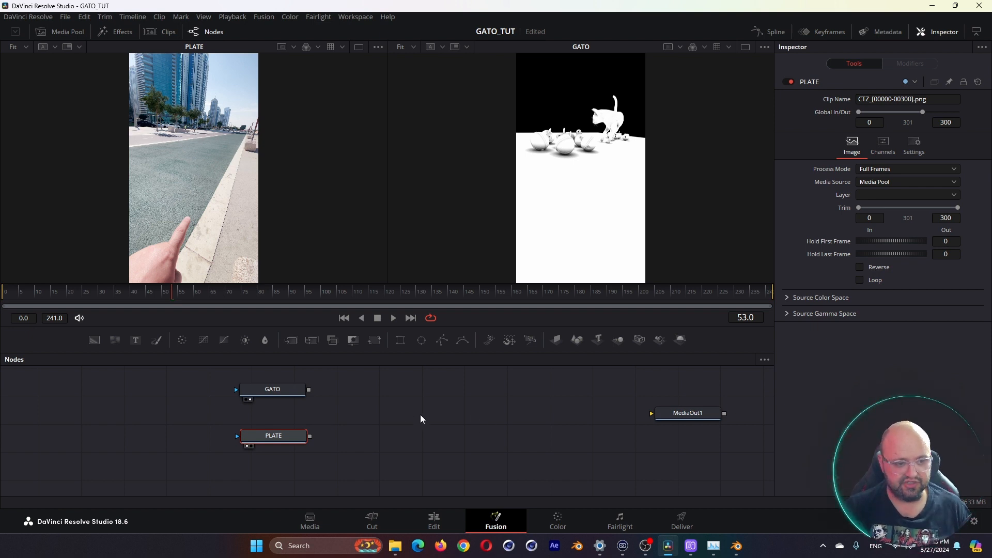
- Find the Merge tool by name and add it between the two source nodes and MediaOut1
{"action": "key", "text": "shift+space"}
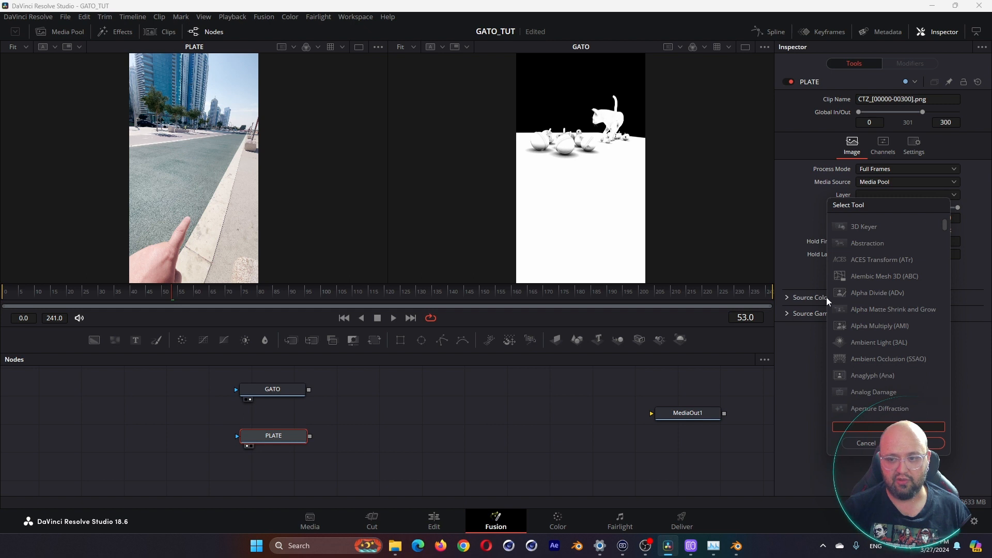
{"action": "left_click_drag", "start_coordinate": [874, 206], "coordinate": [420, 164]}
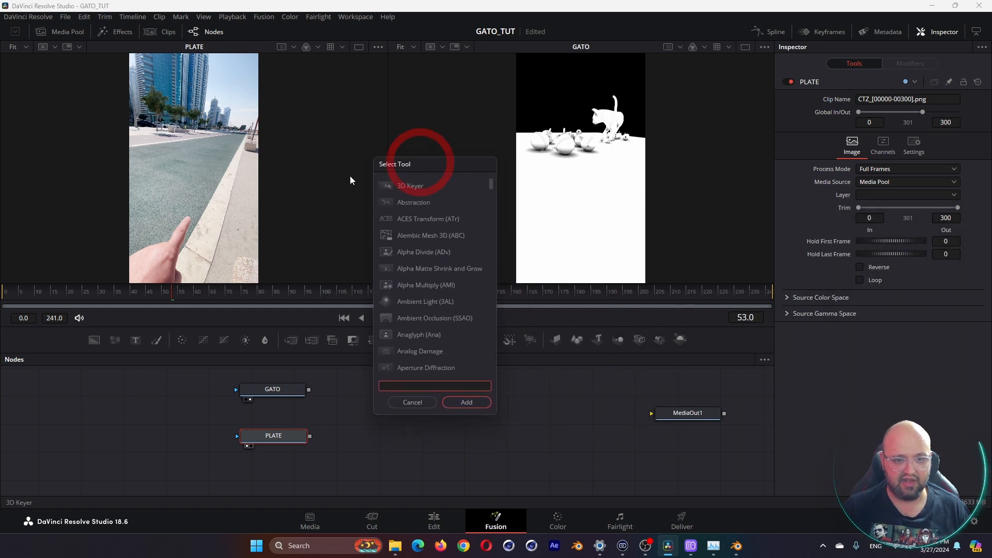
{"action": "scroll", "coordinate": [406, 227], "scroll_direction": "down", "scroll_amount": 3}
{"action": "scroll", "coordinate": [405, 235], "scroll_direction": "up", "scroll_amount": 5}
{"action": "type", "text": "mer"}
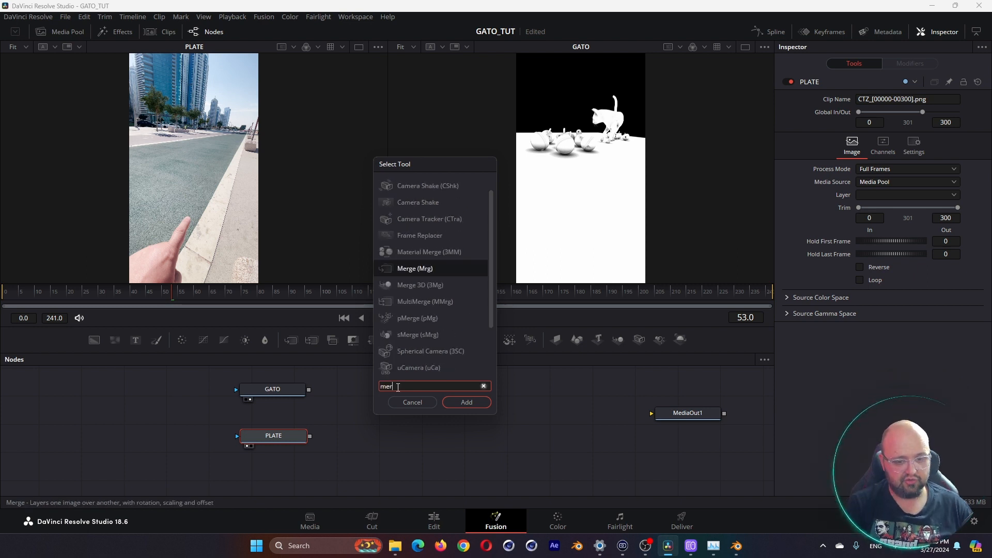
{"action": "type", "text": "ge"}
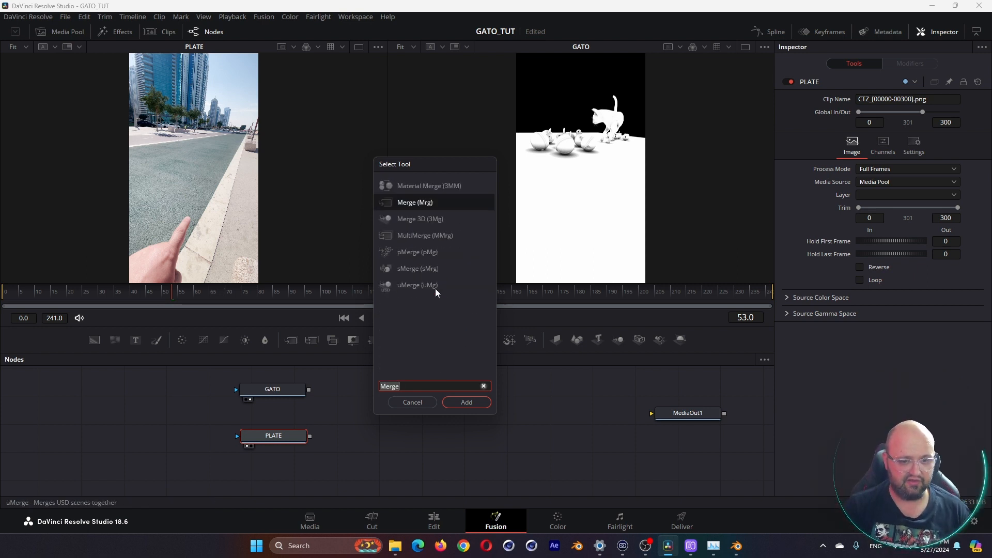
{"action": "left_click", "coordinate": [466, 402]}
{"action": "left_click_drag", "start_coordinate": [357, 438], "coordinate": [439, 414]}
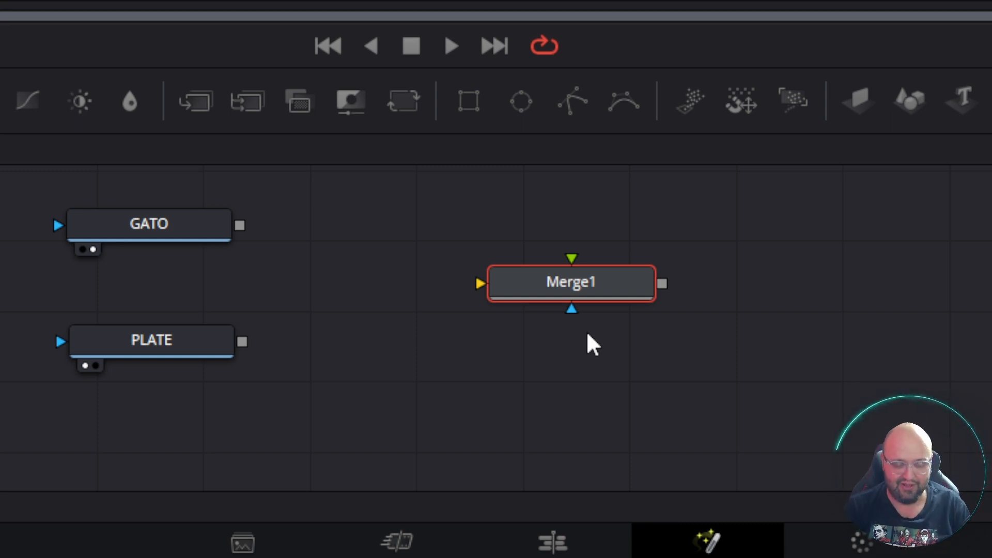
- Preview the GATO node's Background.AO layer, and set its layer to Background.Combined
{"action": "left_click_drag", "start_coordinate": [157, 227], "coordinate": [151, 224]}
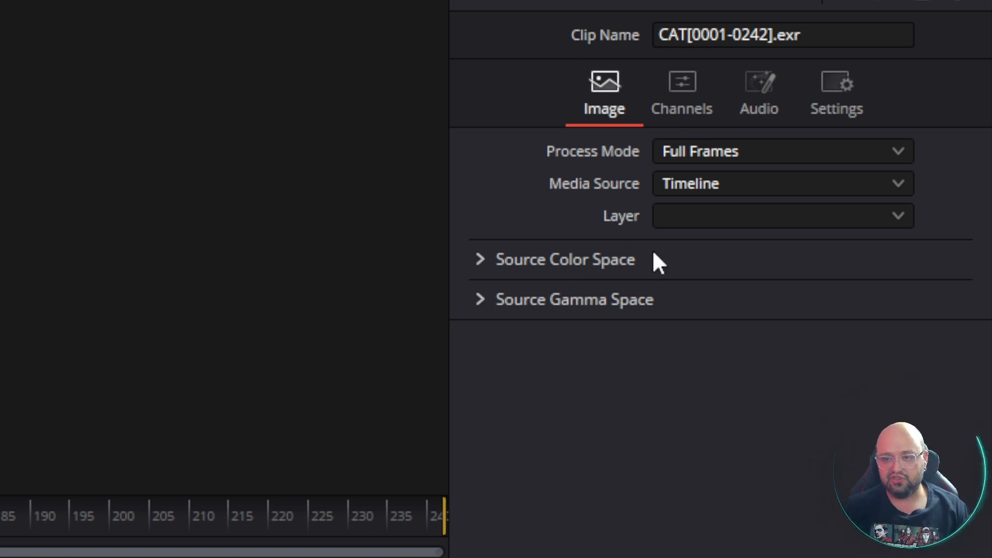
{"action": "left_click", "coordinate": [717, 219]}
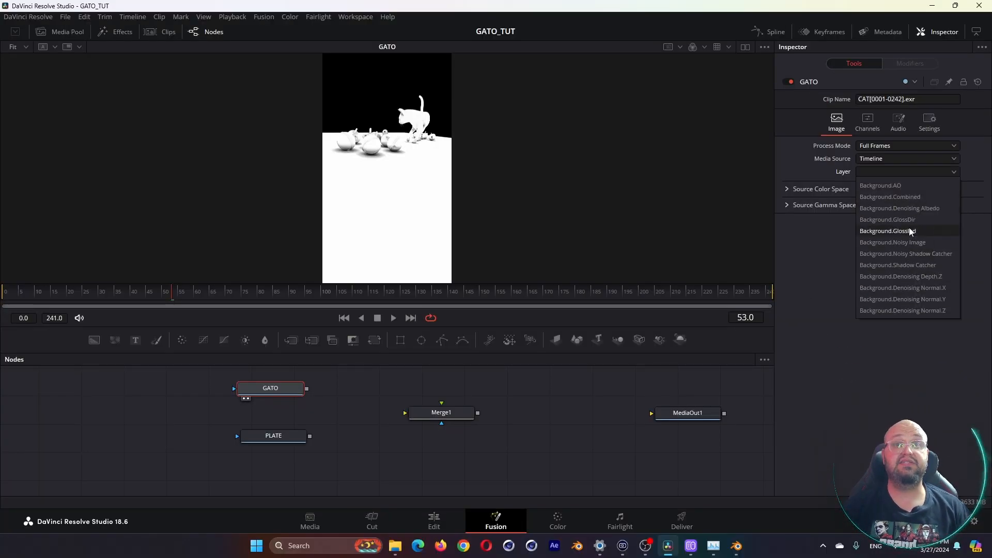
{"action": "left_click", "coordinate": [889, 185]}
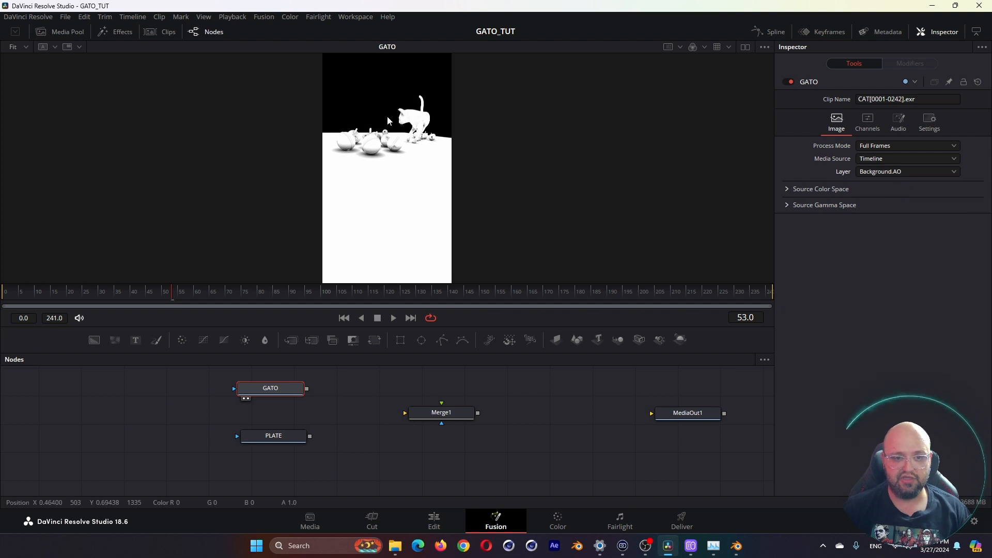
{"action": "left_click", "coordinate": [886, 172]}
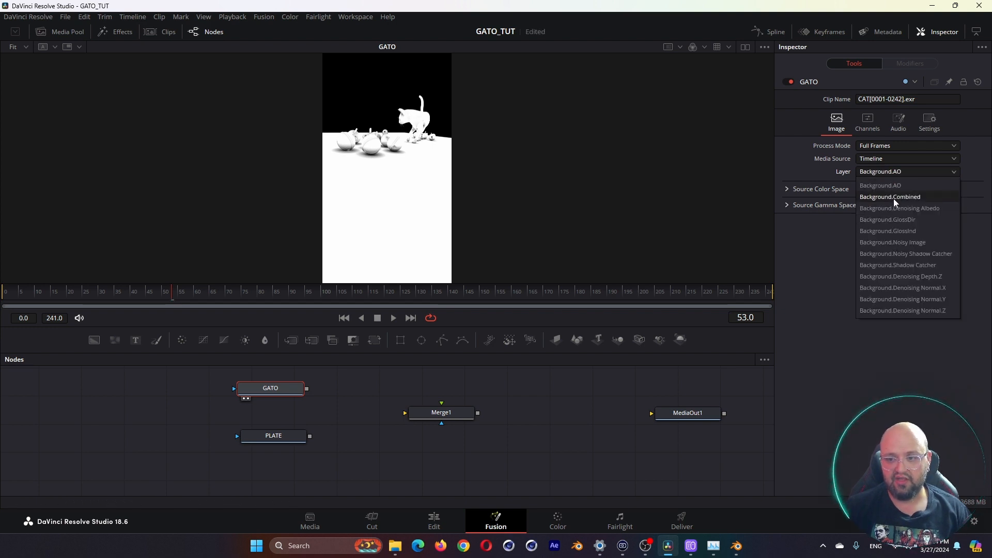
{"action": "left_click", "coordinate": [893, 198]}
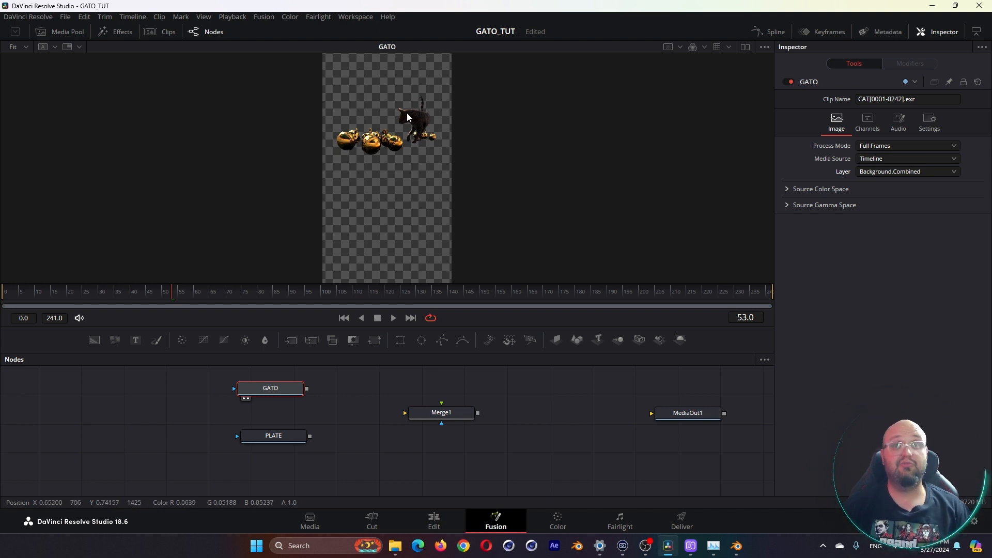
- Preview GATO's GlossInd, Noisy Shadow Catcher and Shadow Catcher layers, returning the layer to Background.Combined
{"action": "left_click", "coordinate": [879, 172]}
{"action": "left_click", "coordinate": [901, 231]}
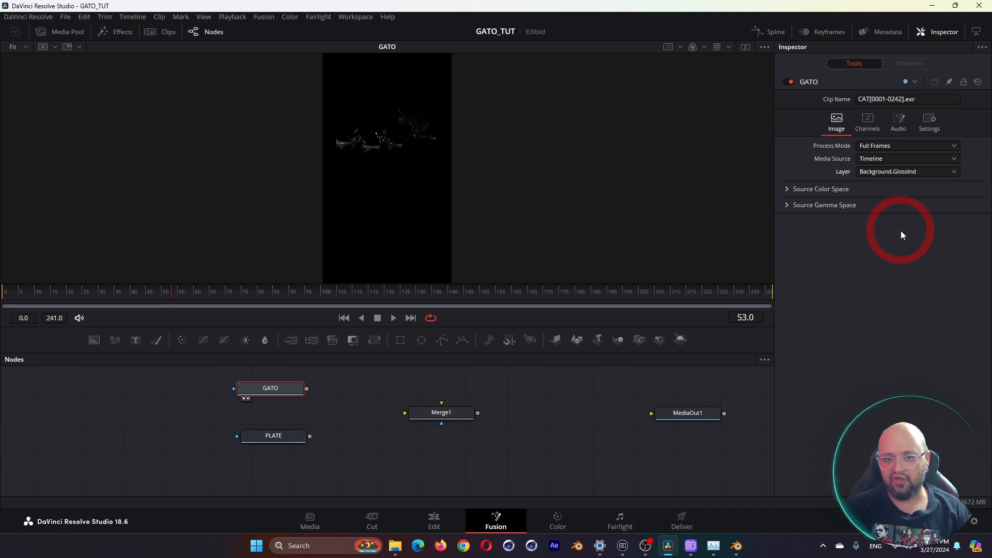
{"action": "left_click", "coordinate": [909, 173]}
{"action": "left_click", "coordinate": [909, 265]}
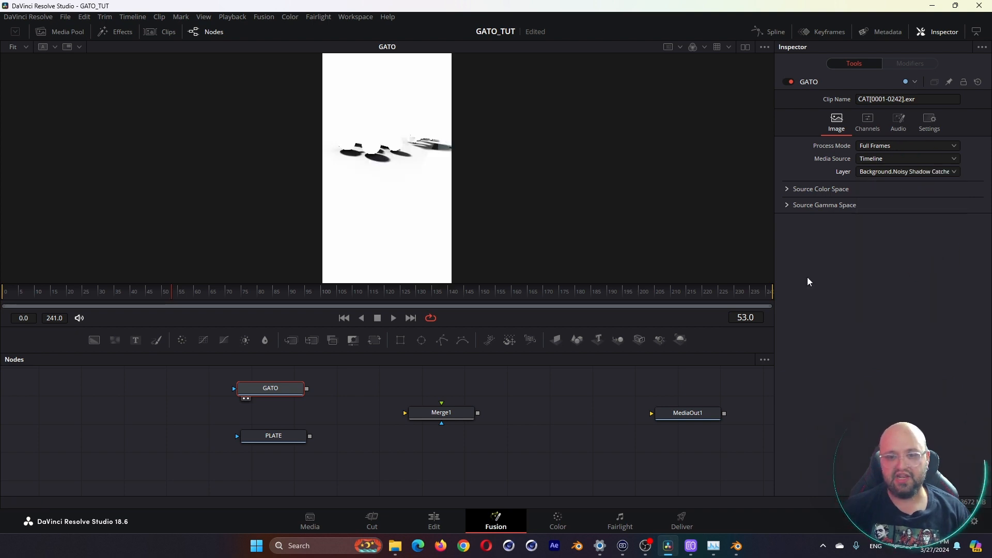
{"action": "left_click", "coordinate": [878, 171]}
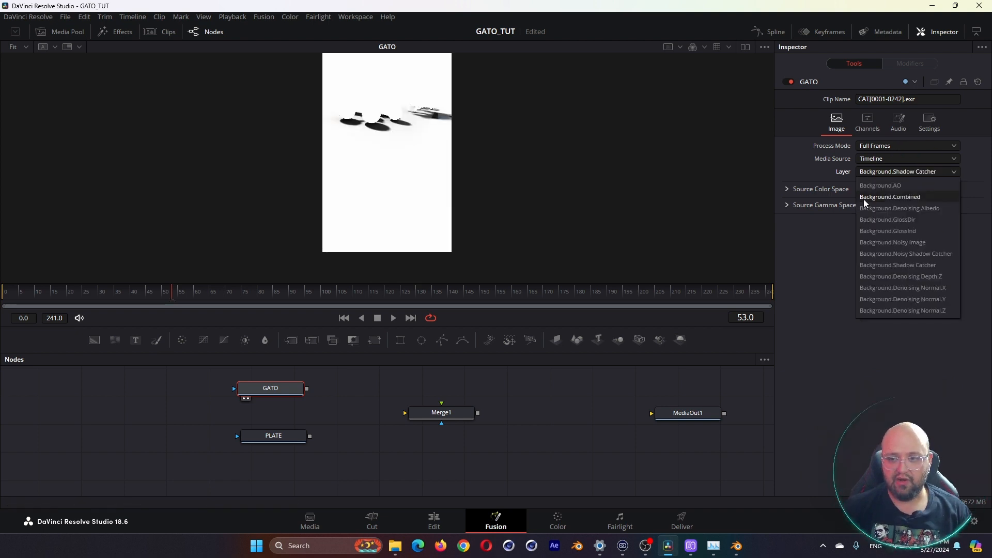
{"action": "left_click", "coordinate": [901, 196]}
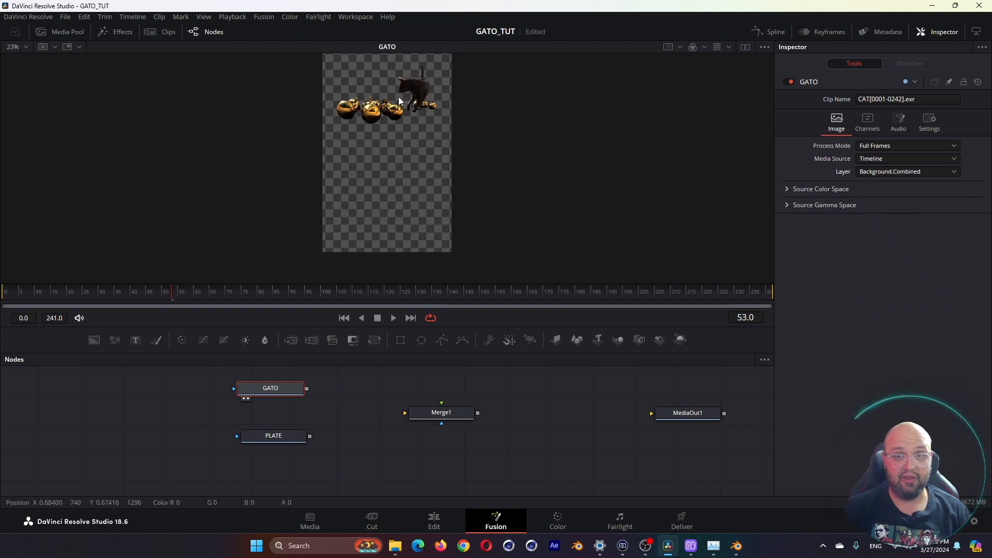
- Replace the unconnected Merge node with a new Merge of GATO over PLATE, shown in the first viewer
{"action": "left_click", "coordinate": [455, 412]}
{"action": "key", "text": "Delete"}
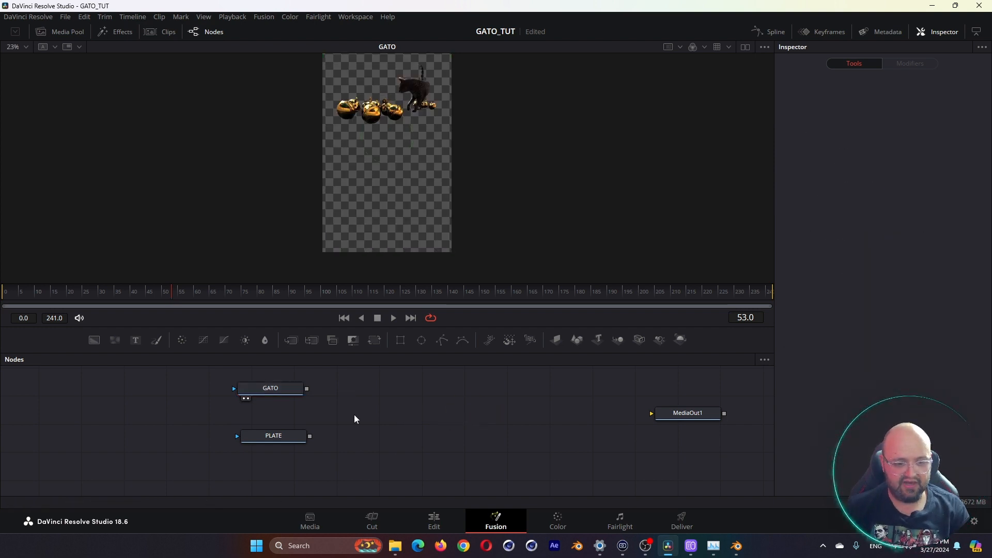
{"action": "left_click_drag", "start_coordinate": [287, 390], "coordinate": [291, 394]}
{"action": "left_click", "coordinate": [292, 394]}
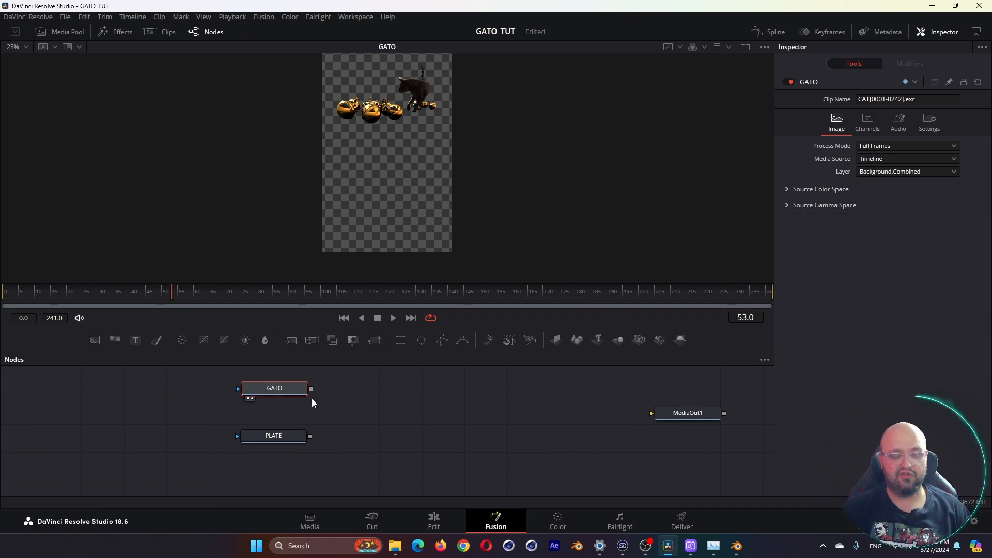
{"action": "left_click_drag", "start_coordinate": [311, 390], "coordinate": [431, 411]}
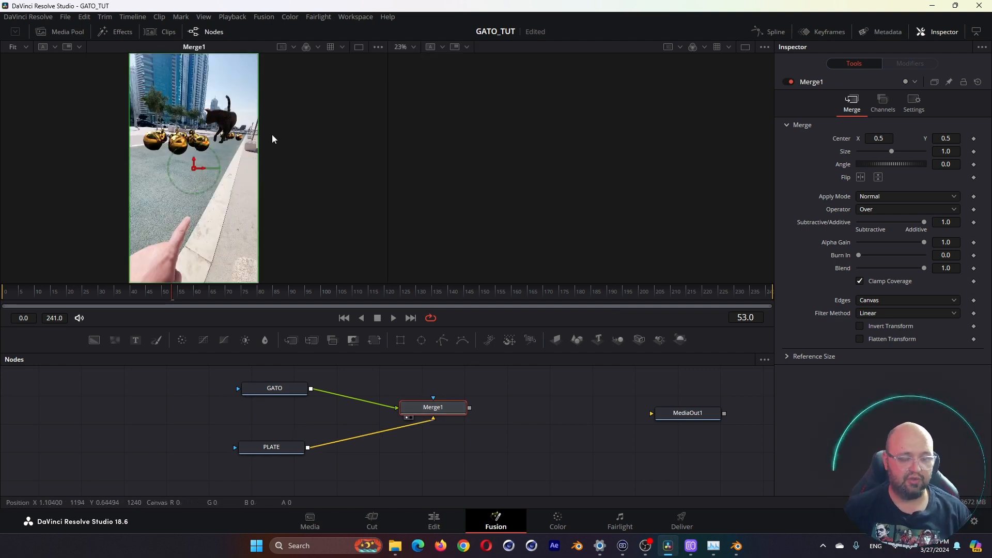
- Try the Screen apply mode on Merge1, and return it to Normal
{"action": "left_click_drag", "start_coordinate": [443, 408], "coordinate": [453, 411]}
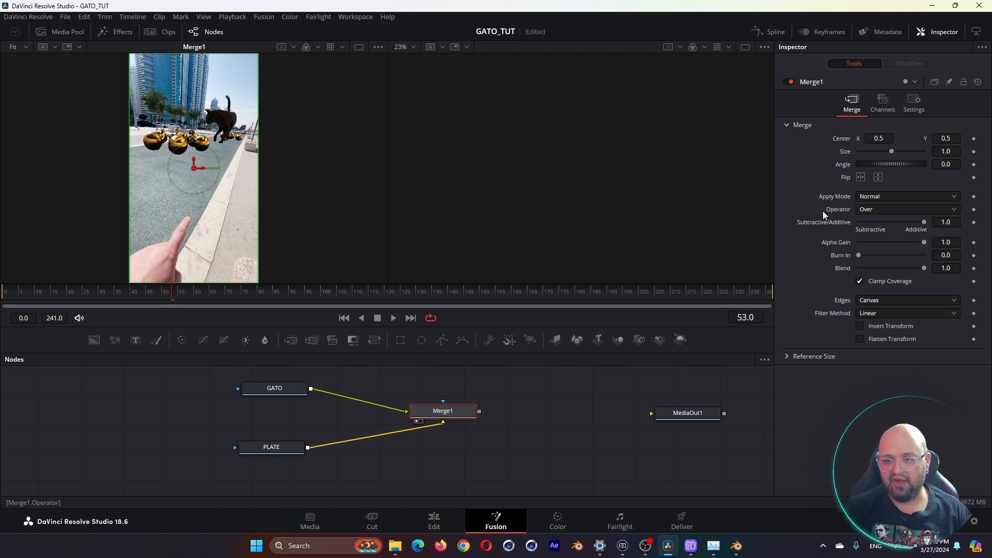
{"action": "left_click", "coordinate": [885, 196]}
{"action": "left_click", "coordinate": [873, 222]}
{"action": "left_click", "coordinate": [876, 193]}
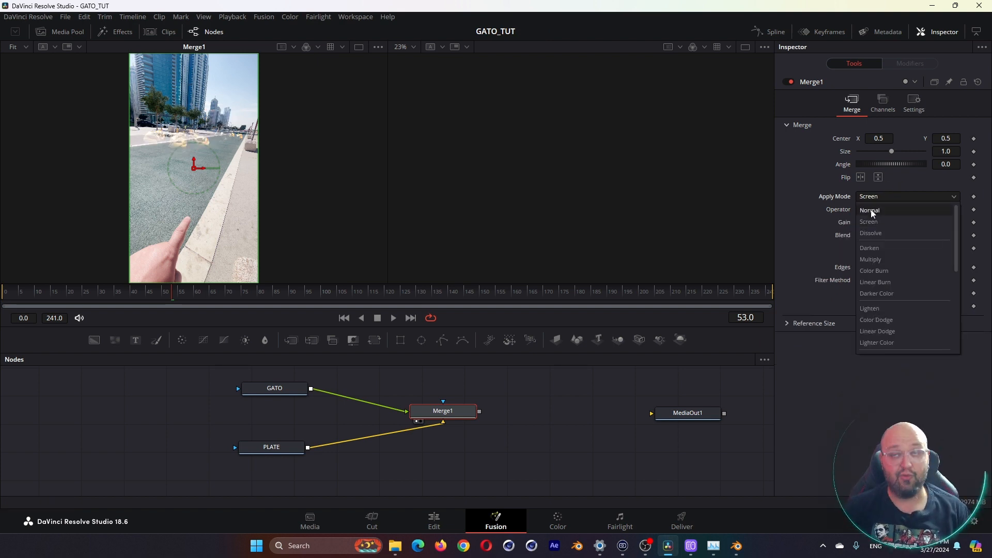
{"action": "left_click", "coordinate": [870, 210]}
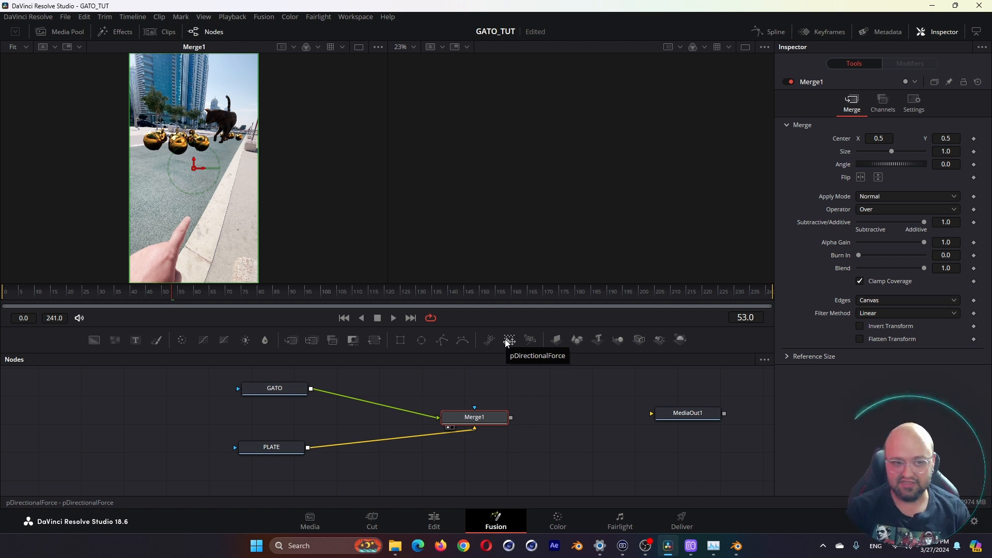
- Examine the cat and bells up close in the Merge1 composite, comparing their tones with the street plate
{"action": "scroll", "coordinate": [222, 164], "scroll_direction": "up", "scroll_amount": 4}
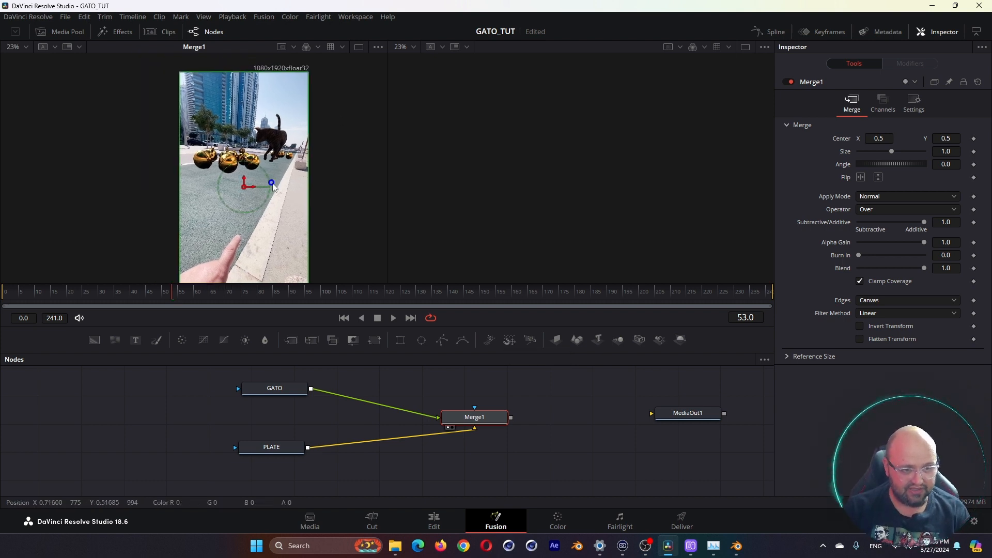
{"action": "scroll", "coordinate": [256, 165], "scroll_direction": "up", "scroll_amount": 1}
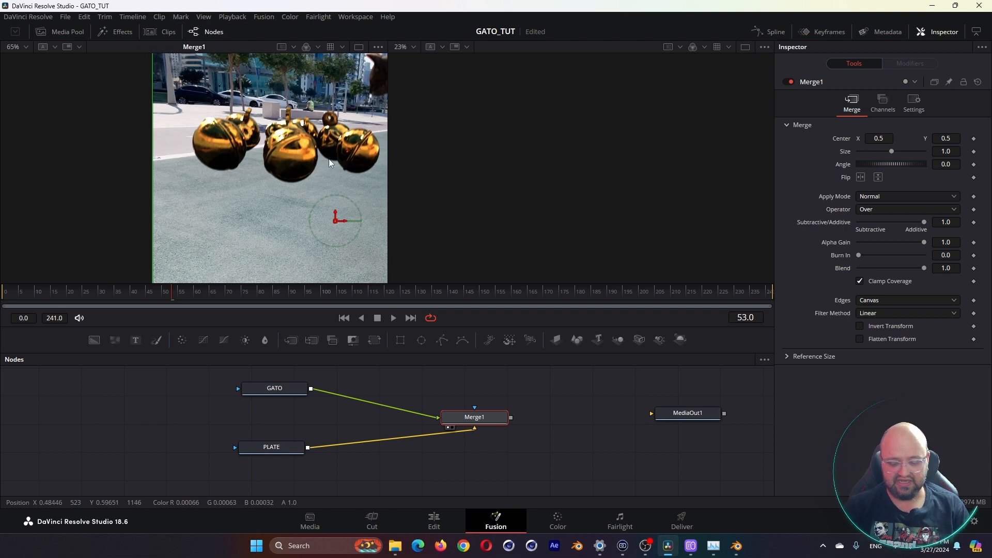
{"action": "scroll", "coordinate": [279, 176], "scroll_direction": "up", "scroll_amount": 2}
{"action": "scroll", "coordinate": [280, 176], "scroll_direction": "up", "scroll_amount": 2}
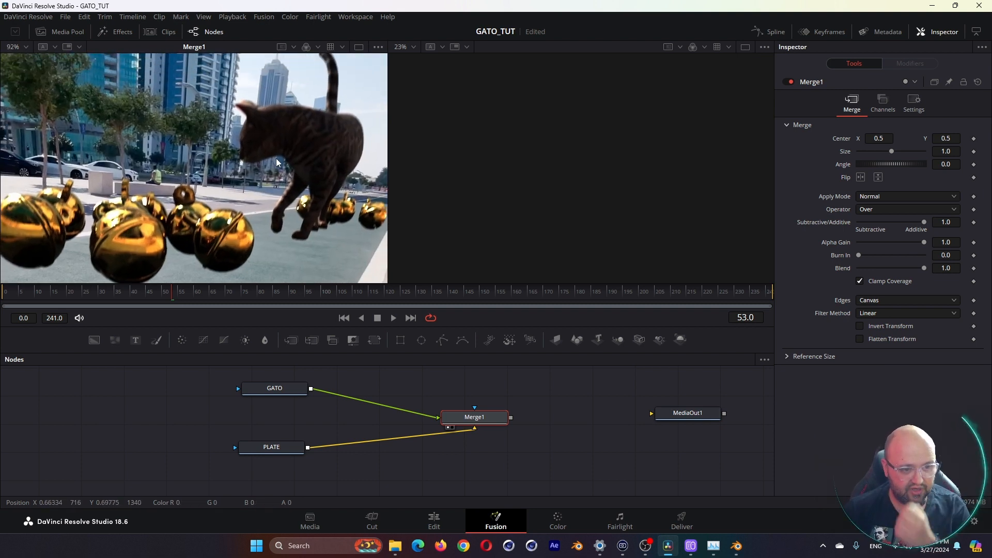
{"action": "left_click_drag", "start_coordinate": [470, 420], "coordinate": [506, 425]}
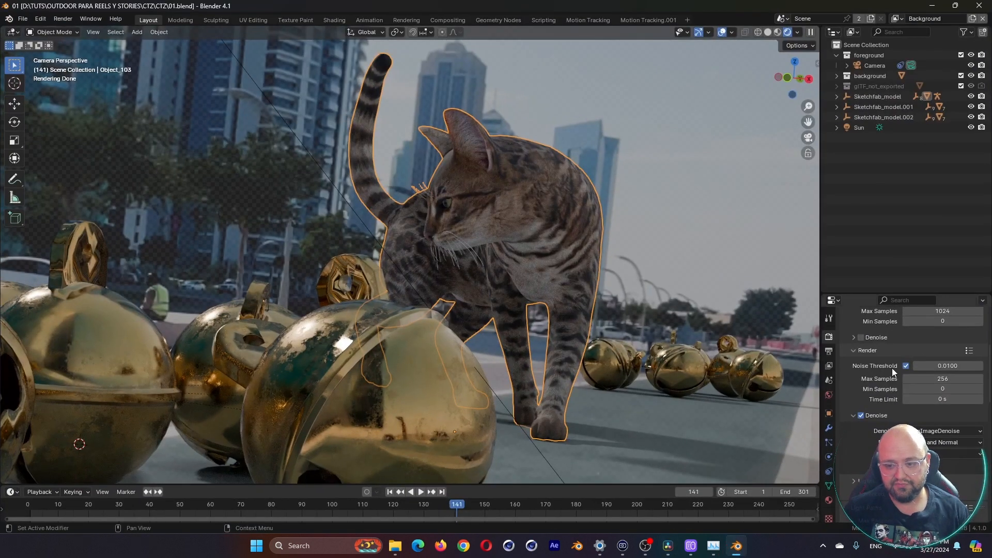
- In Blender, check the render's Color Management view transform options, and switch back to DaVinci Resolve
{"action": "scroll", "coordinate": [869, 421], "scroll_direction": "down", "scroll_amount": 8}
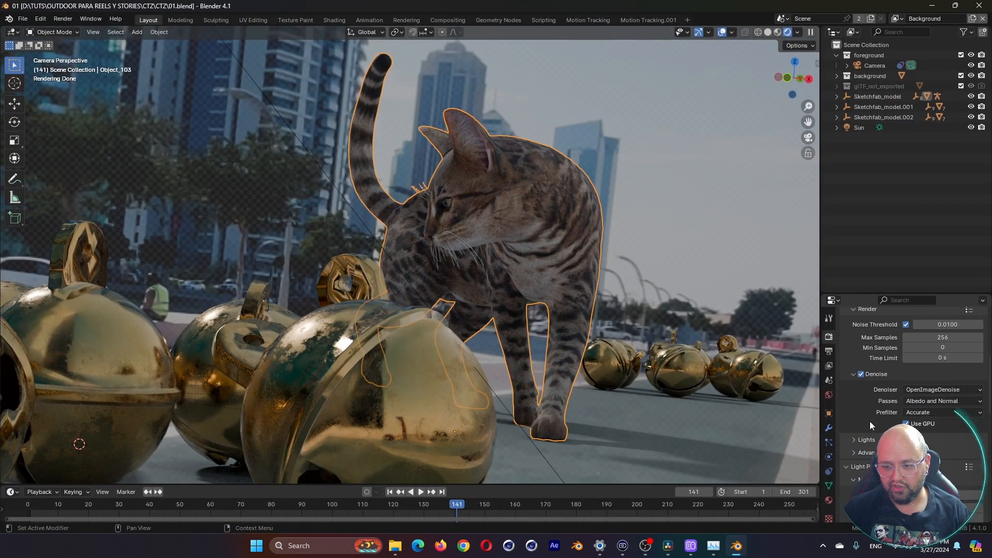
{"action": "scroll", "coordinate": [870, 421], "scroll_direction": "down", "scroll_amount": 15}
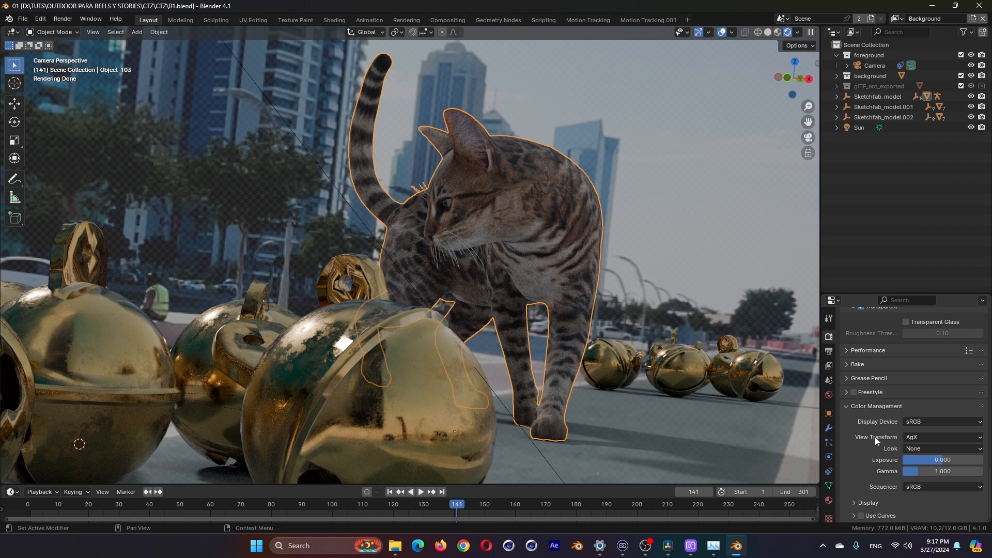
{"action": "left_click", "coordinate": [924, 439]}
{"action": "left_click", "coordinate": [668, 546]}
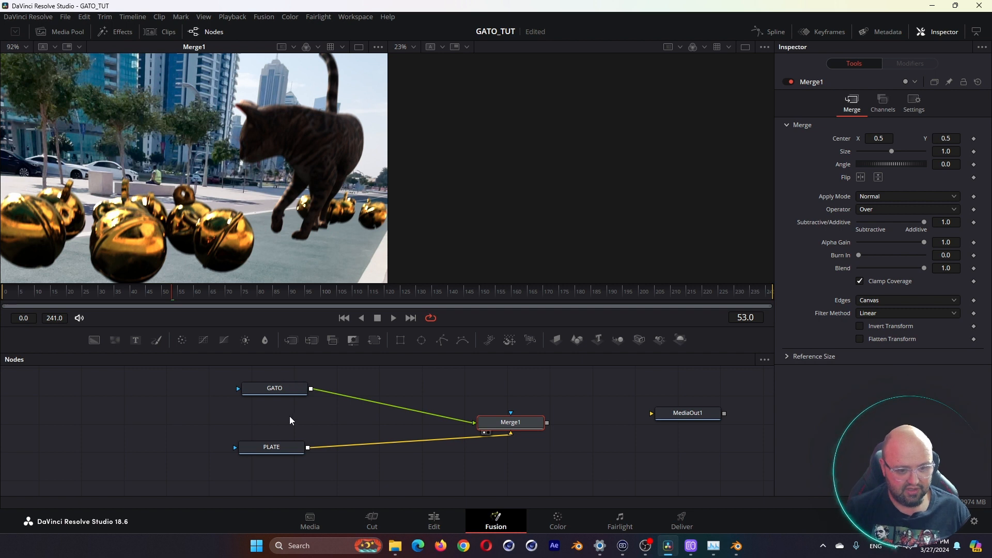
- Add a Gamut node and insert it on the connection between GATO and Merge1
{"action": "key", "text": "shift+space"}
{"action": "type", "text": "gamut"}
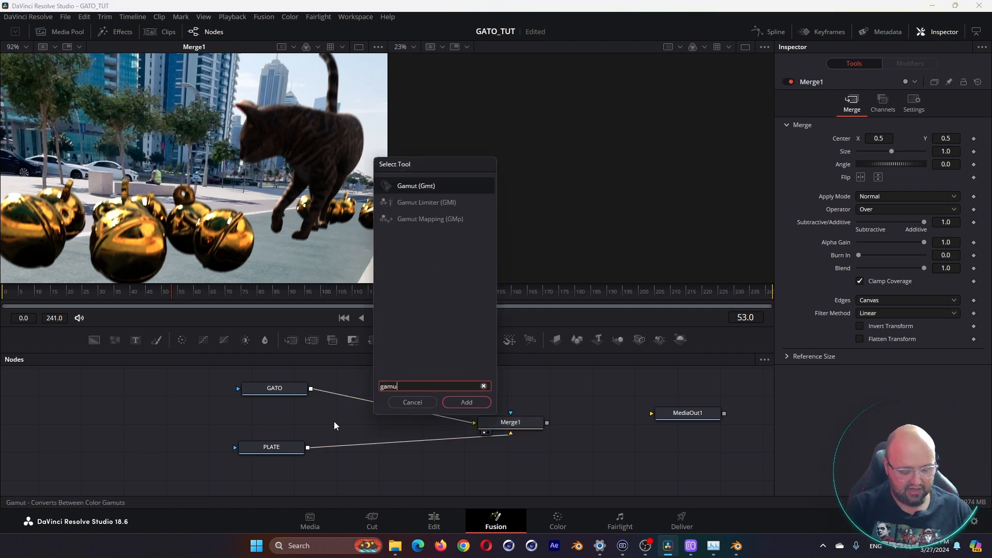
{"action": "key", "text": "Return"}
{"action": "left_click", "coordinate": [346, 423]}
{"action": "left_click_drag", "start_coordinate": [277, 390], "coordinate": [268, 383]}
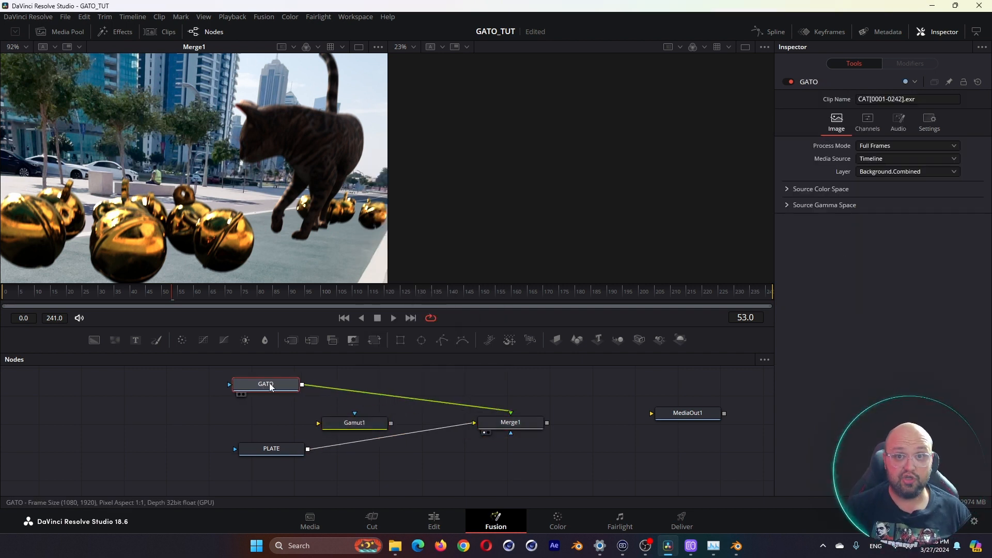
{"action": "left_click_drag", "start_coordinate": [352, 425], "coordinate": [368, 388]}
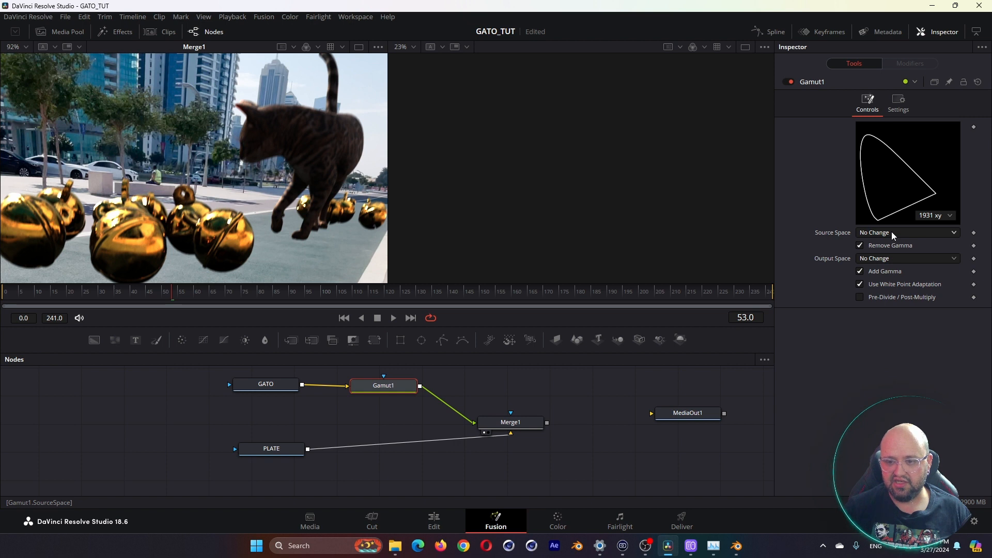
- Set the Gamut1 node's output space to sRGB
{"action": "left_click", "coordinate": [892, 258]}
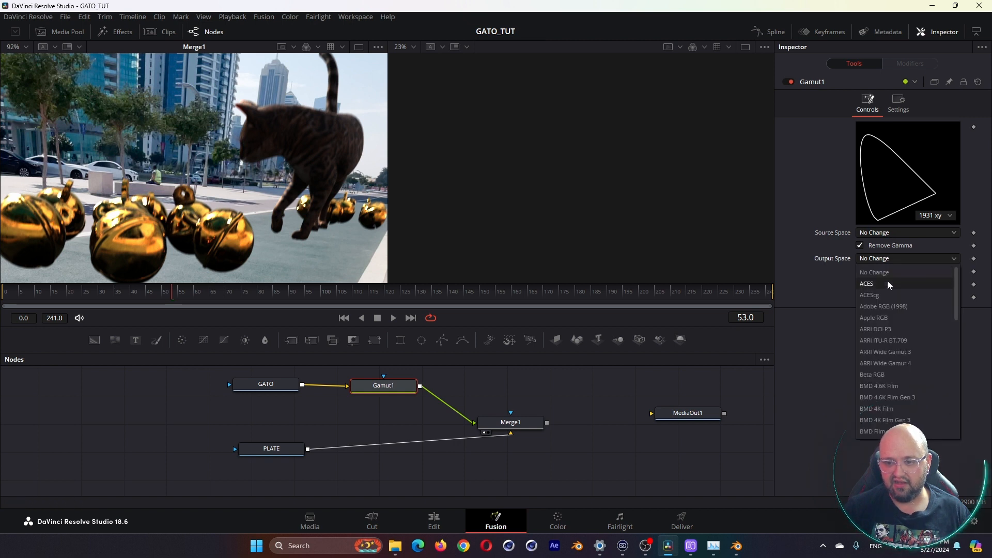
{"action": "scroll", "coordinate": [881, 399], "scroll_direction": "down", "scroll_amount": 5}
{"action": "scroll", "coordinate": [881, 400], "scroll_direction": "down", "scroll_amount": 2}
{"action": "left_click", "coordinate": [881, 399]}
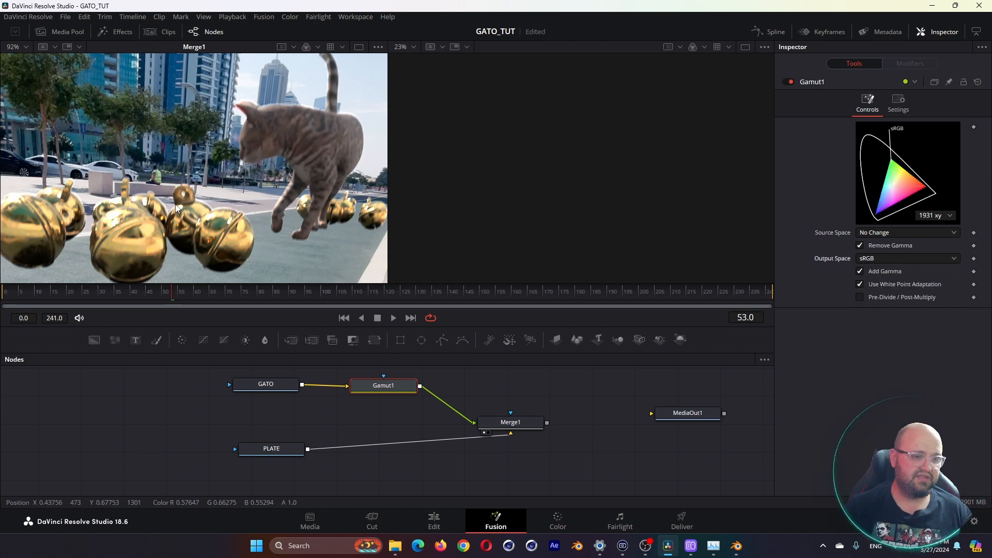
- Inspect the cat's tail edges at frame 85 and enable Pre-Divide / Post-Multiply on Gamut1
{"action": "left_click_drag", "start_coordinate": [153, 291], "coordinate": [276, 300]}
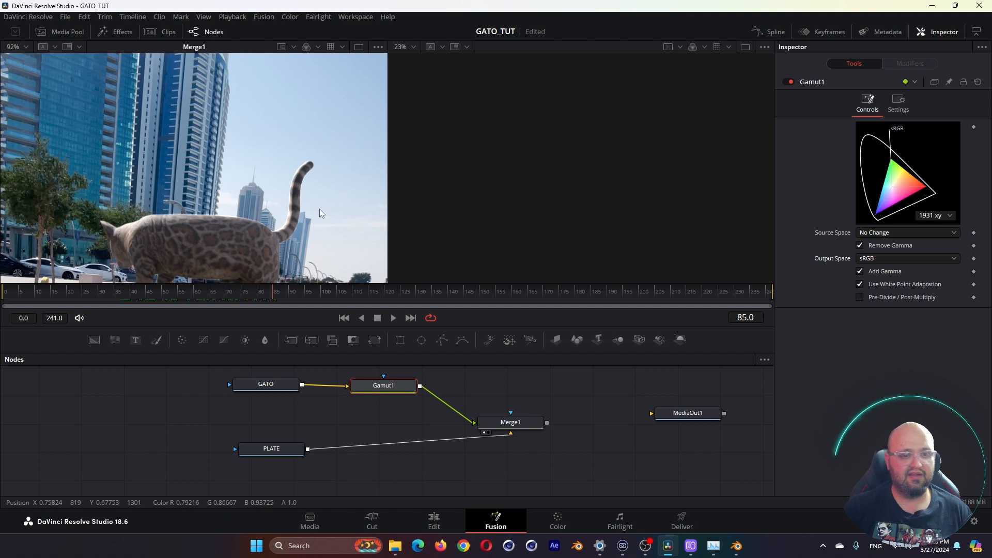
{"action": "scroll", "coordinate": [302, 214], "scroll_direction": "up", "scroll_amount": 3}
{"action": "scroll", "coordinate": [302, 214], "scroll_direction": "down", "scroll_amount": 3}
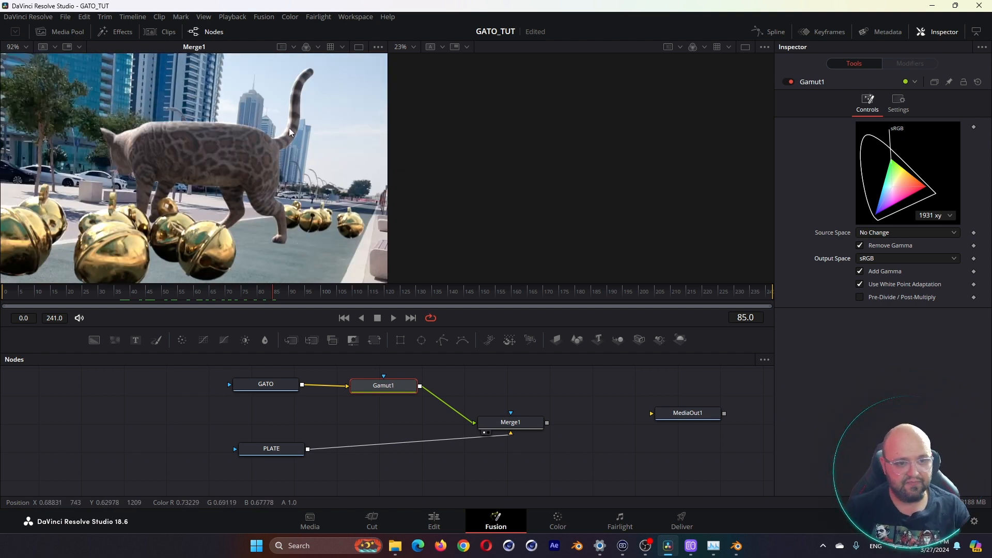
{"action": "scroll", "coordinate": [286, 138], "scroll_direction": "up", "scroll_amount": 4, "text": "ctrl"}
{"action": "middle_click_drag", "start_coordinate": [253, 156], "coordinate": [266, 111]}
{"action": "scroll", "coordinate": [274, 183], "scroll_direction": "up", "scroll_amount": 3, "text": "ctrl"}
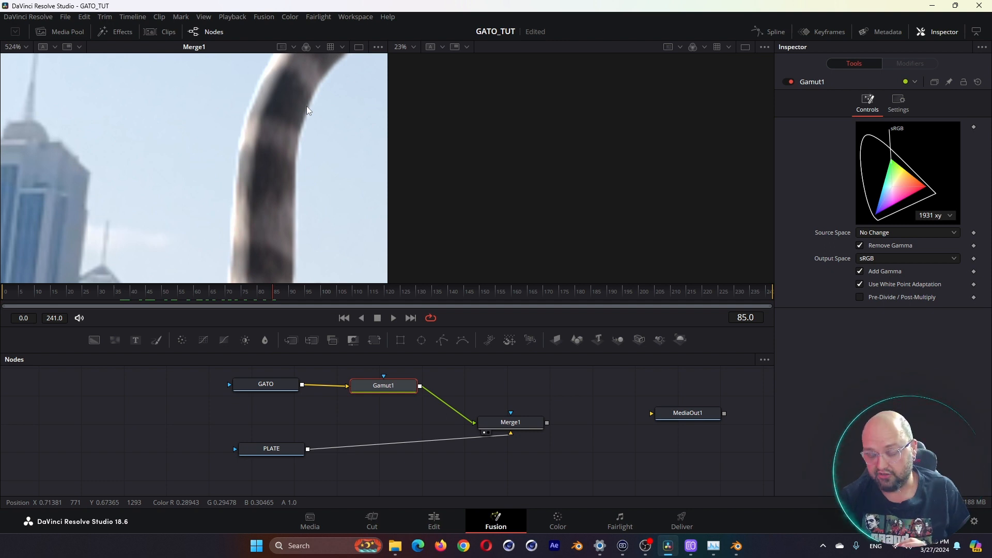
{"action": "left_click", "coordinate": [860, 298]}
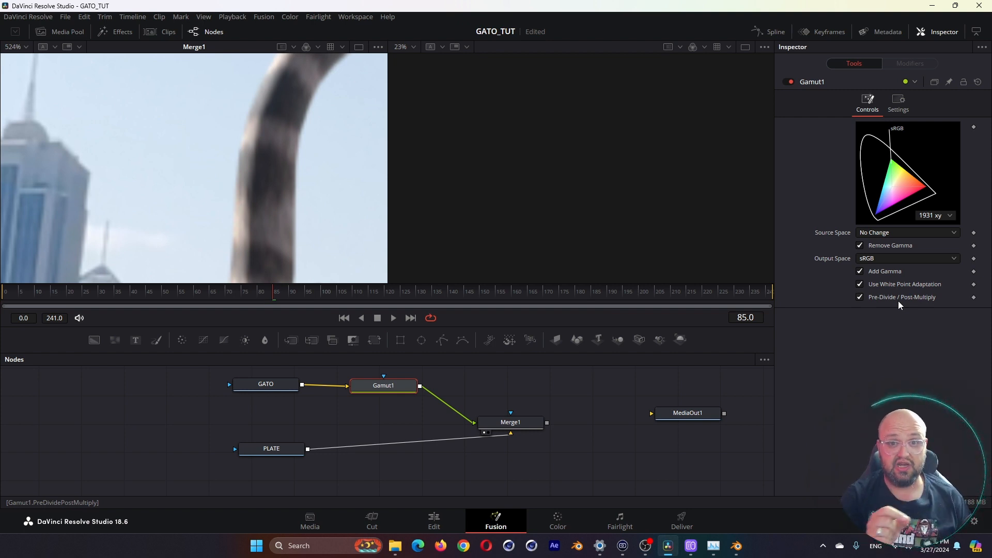
- Spread out the node graph and place a copy of the GATO node between GATO and PLATE
{"action": "left_click_drag", "start_coordinate": [529, 432], "coordinate": [566, 444]}
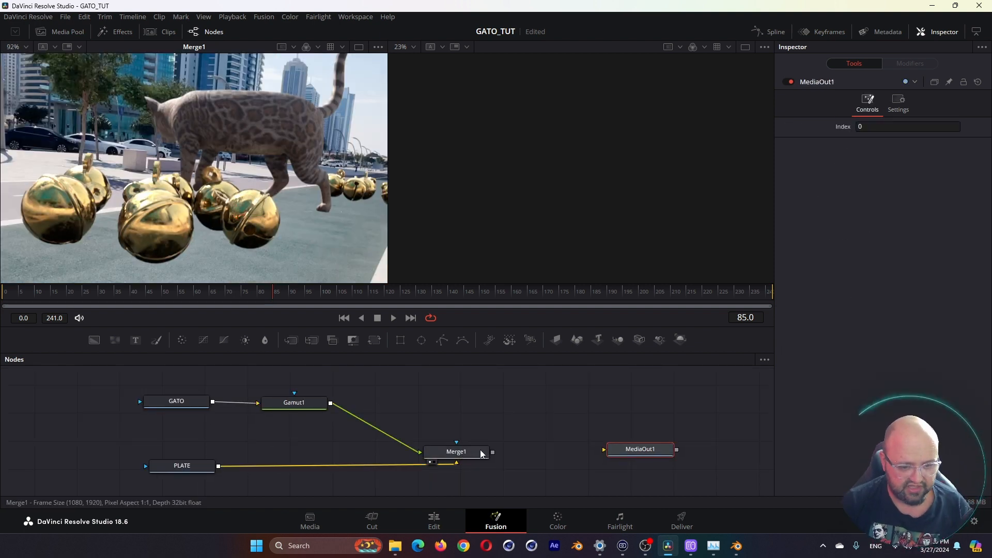
{"action": "left_click_drag", "start_coordinate": [483, 454], "coordinate": [522, 433]}
{"action": "middle_click_drag", "start_coordinate": [281, 418], "coordinate": [419, 410]}
{"action": "left_click", "coordinate": [321, 393]}
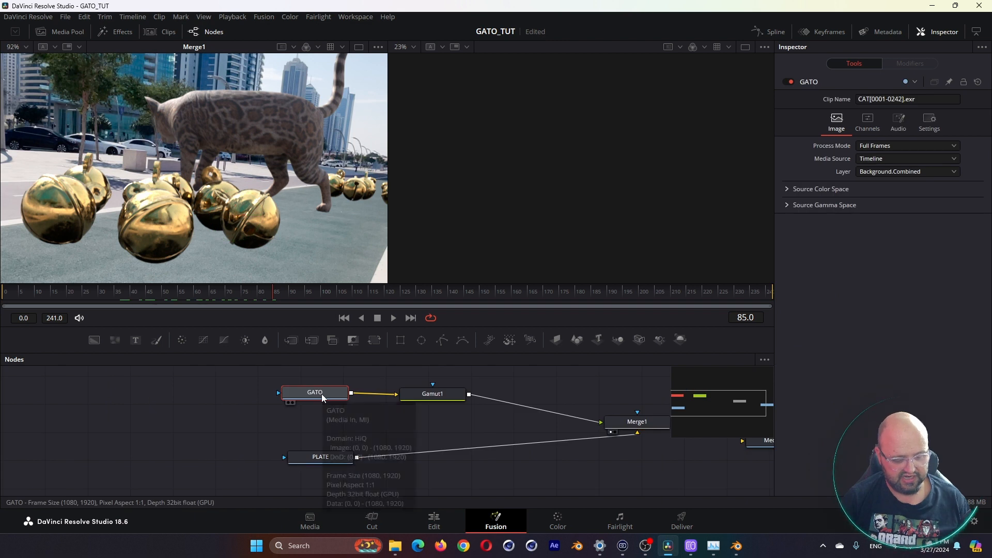
{"action": "key", "text": "ctrl+c"}
{"action": "left_click", "coordinate": [250, 410]}
{"action": "key", "text": "ctrl+v"}
{"action": "left_click_drag", "start_coordinate": [261, 419], "coordinate": [318, 436]}
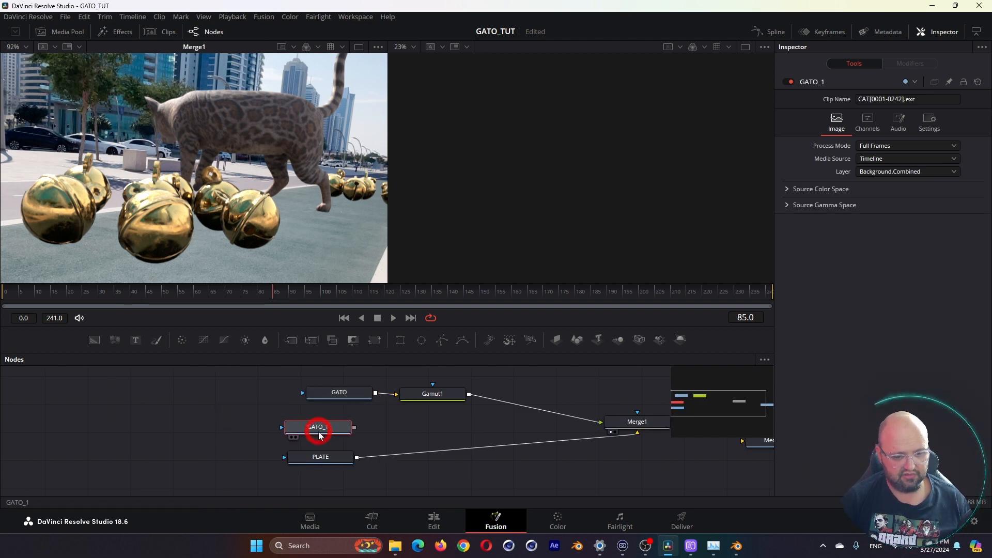
- Rename the copied GATO node to AO and set its layer to Background.AO
{"action": "key", "text": "F2"}
{"action": "type", "text": "AO"}
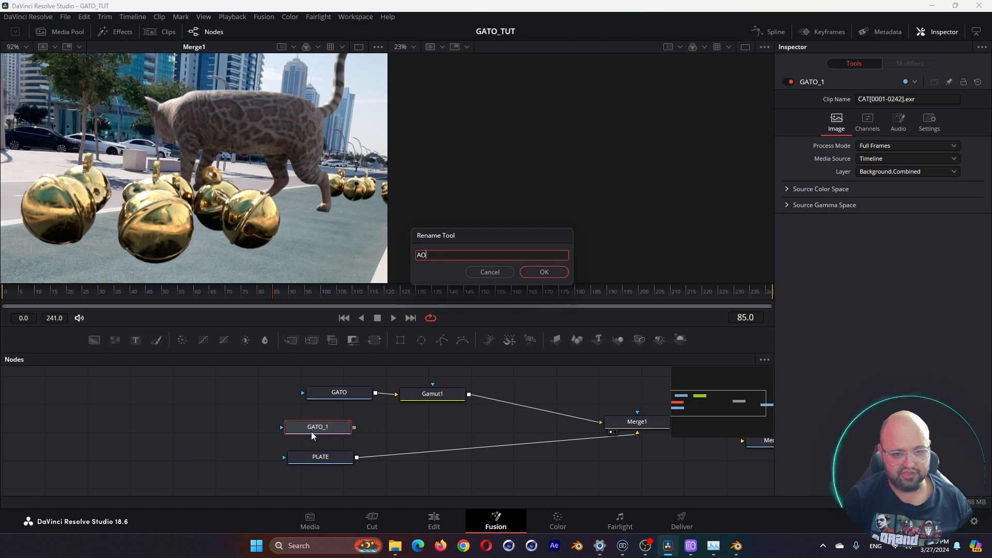
{"action": "key", "text": "Return"}
{"action": "left_click", "coordinate": [896, 174]}
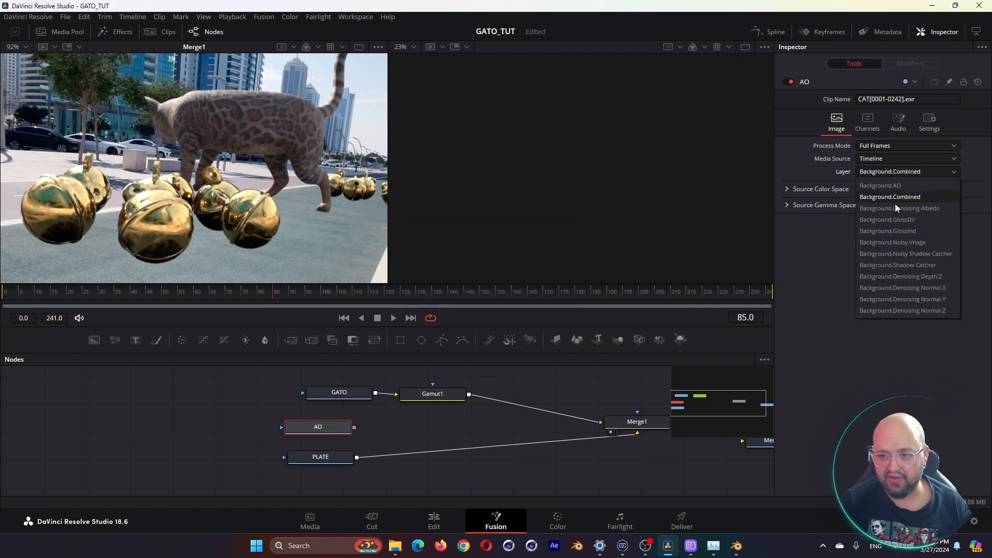
{"action": "left_click", "coordinate": [897, 221]}
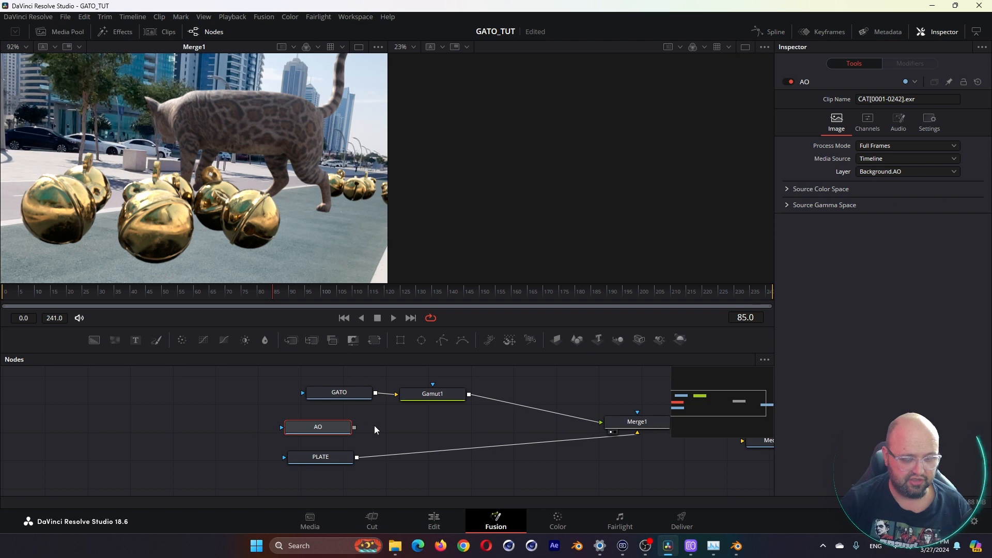
- Merge the AO node over GATO ahead of Gamut1, using the Multiply apply mode
{"action": "left_click_drag", "start_coordinate": [355, 428], "coordinate": [376, 395]}
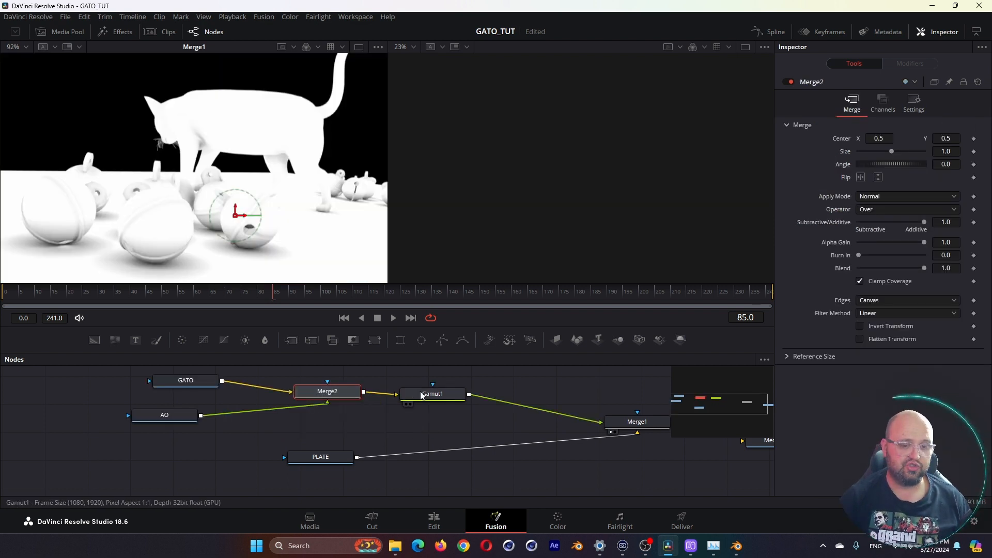
{"action": "left_click", "coordinate": [886, 197]}
{"action": "left_click", "coordinate": [860, 272]}
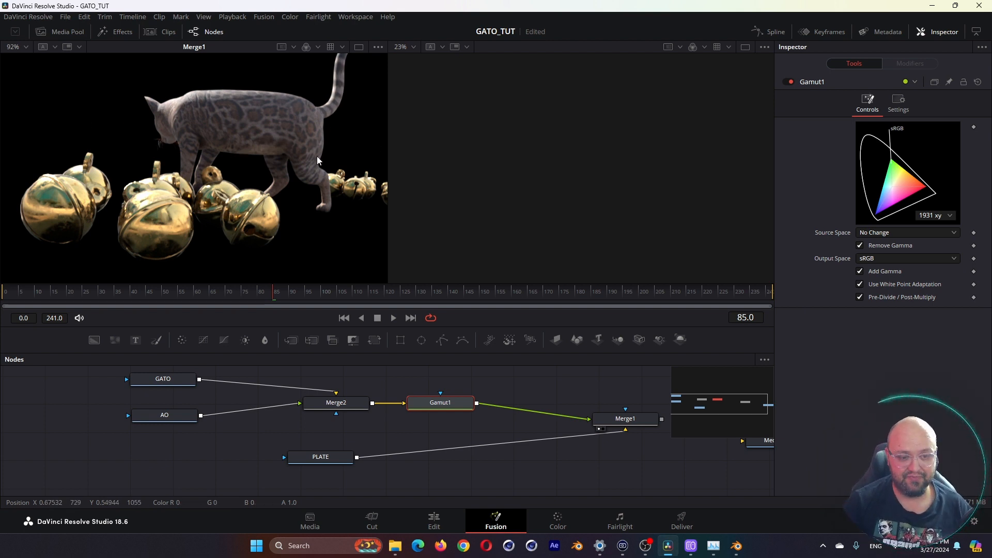
- Preview the AO node in the first viewer and tidy the positions of Merge2 and GATO
{"action": "left_click", "coordinate": [162, 414]}
{"action": "key", "text": "1"}
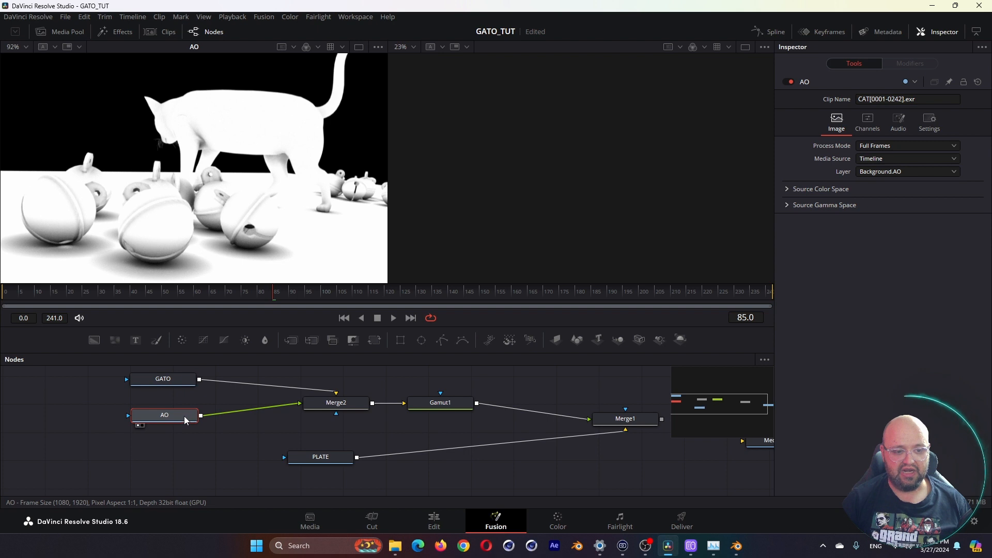
{"action": "left_click_drag", "start_coordinate": [331, 402], "coordinate": [332, 407]}
{"action": "left_click_drag", "start_coordinate": [165, 383], "coordinate": [165, 379]}
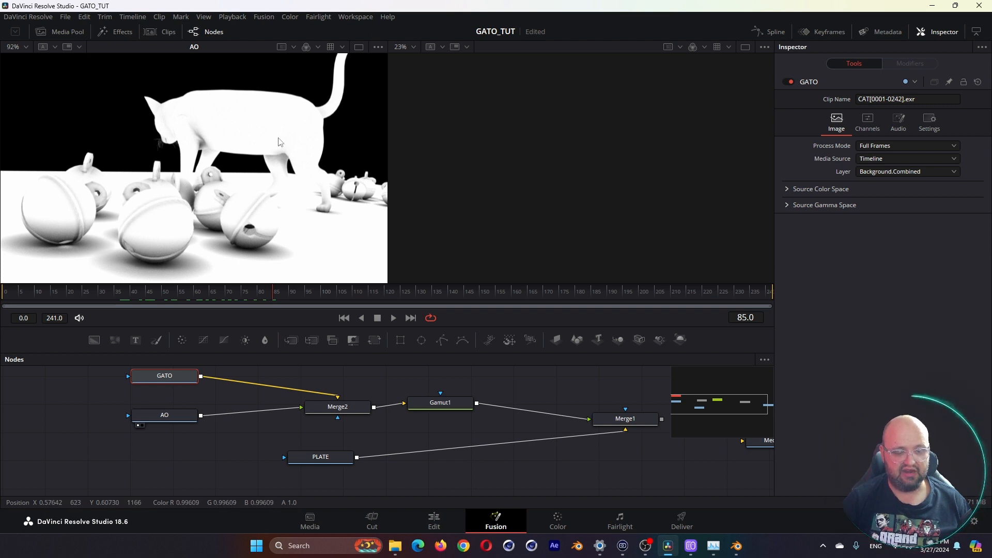
- Try assigning Background.Combined.A to the AO node's alpha channel, and undo it
{"action": "left_click", "coordinate": [168, 415]}
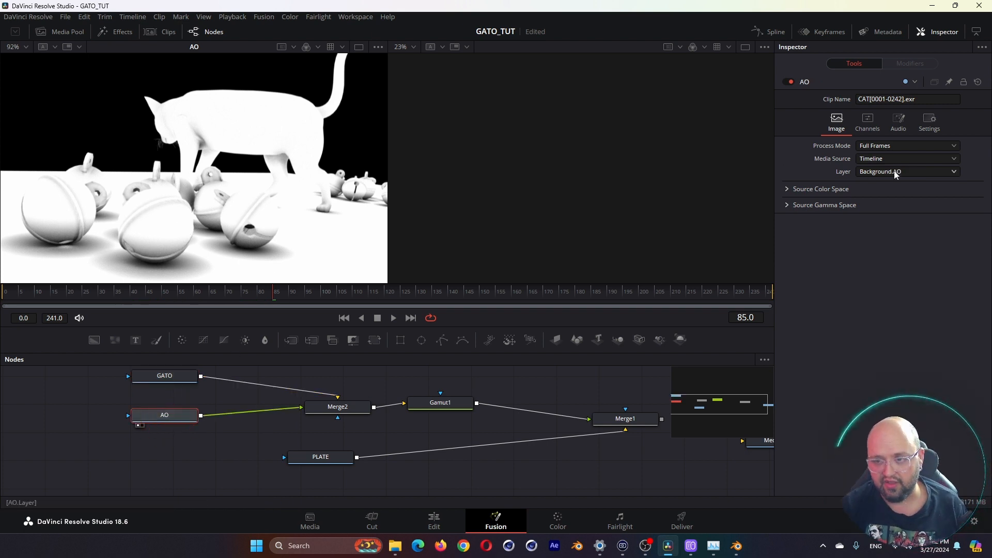
{"action": "left_click", "coordinate": [878, 123]}
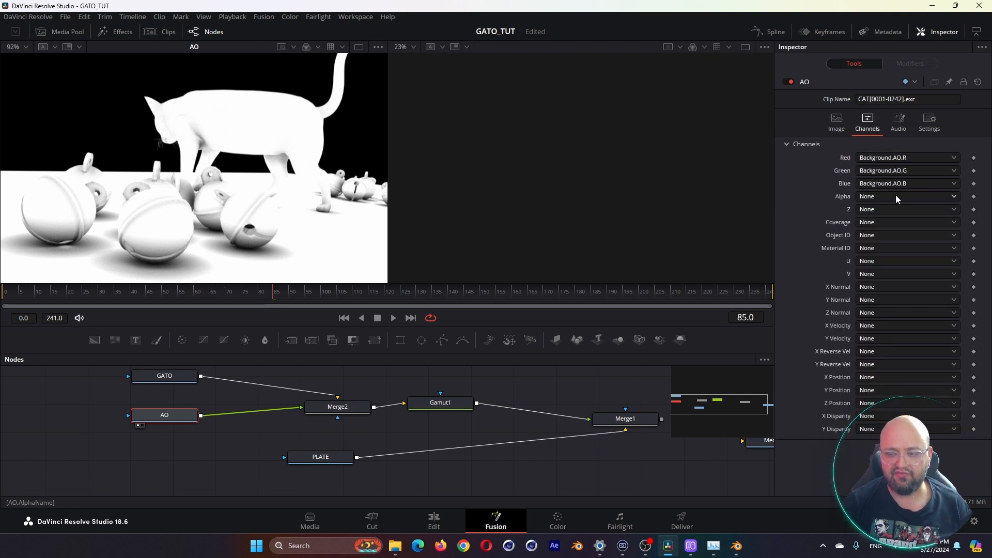
{"action": "left_click", "coordinate": [896, 198]}
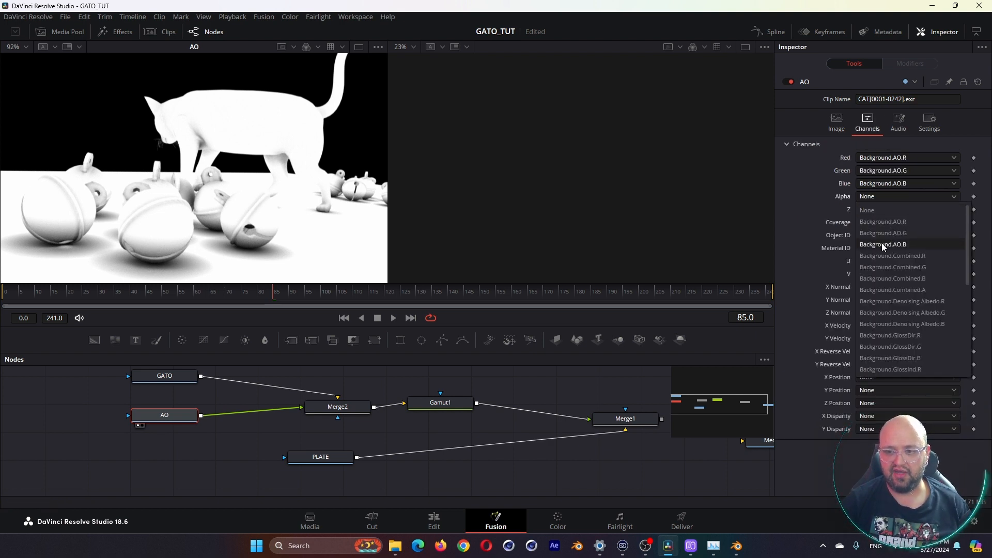
{"action": "left_click", "coordinate": [915, 255]}
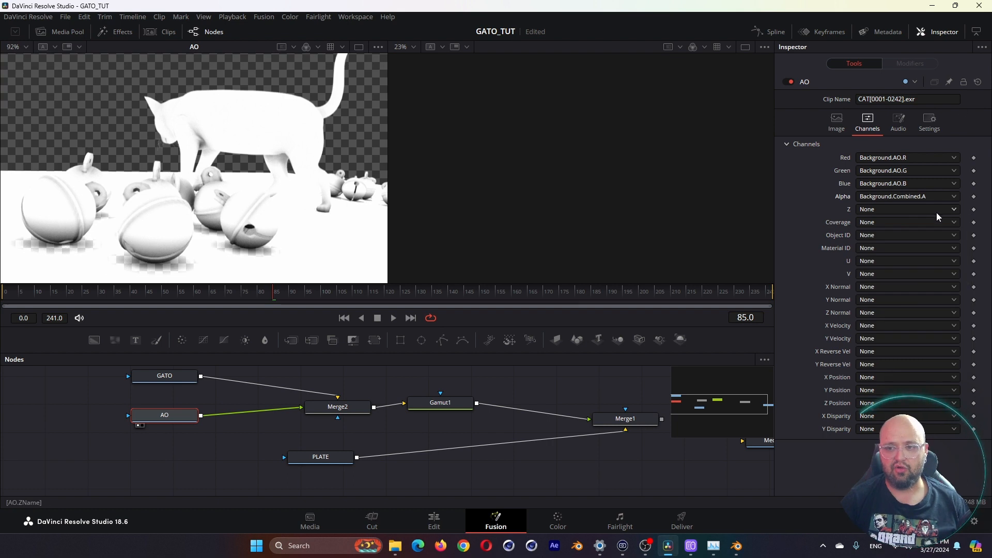
{"action": "key", "text": "ctrl+z"}
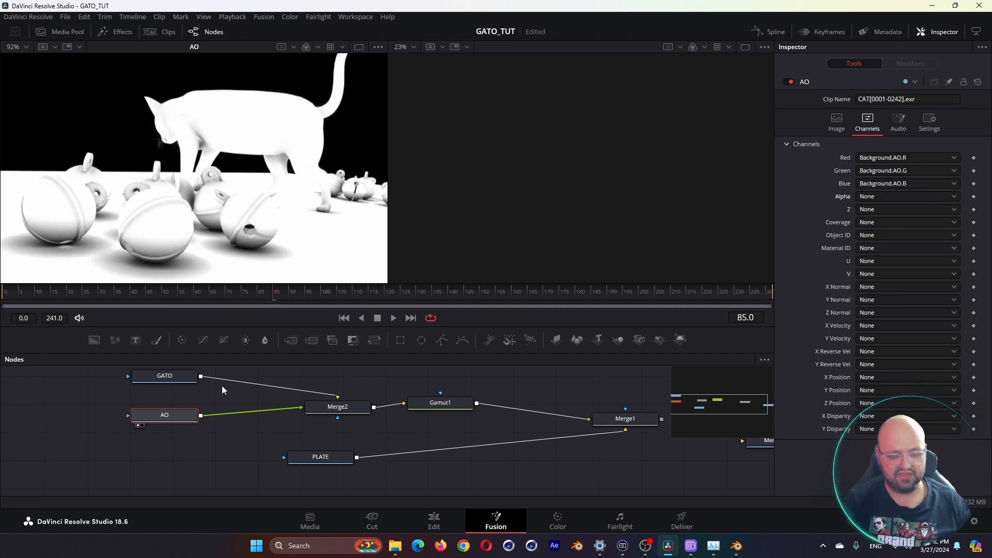
- Reposition Merge2 slightly and show the Gamut1 output in the first viewer
{"action": "left_click_drag", "start_coordinate": [351, 405], "coordinate": [357, 407]}
{"action": "key", "text": "1"}
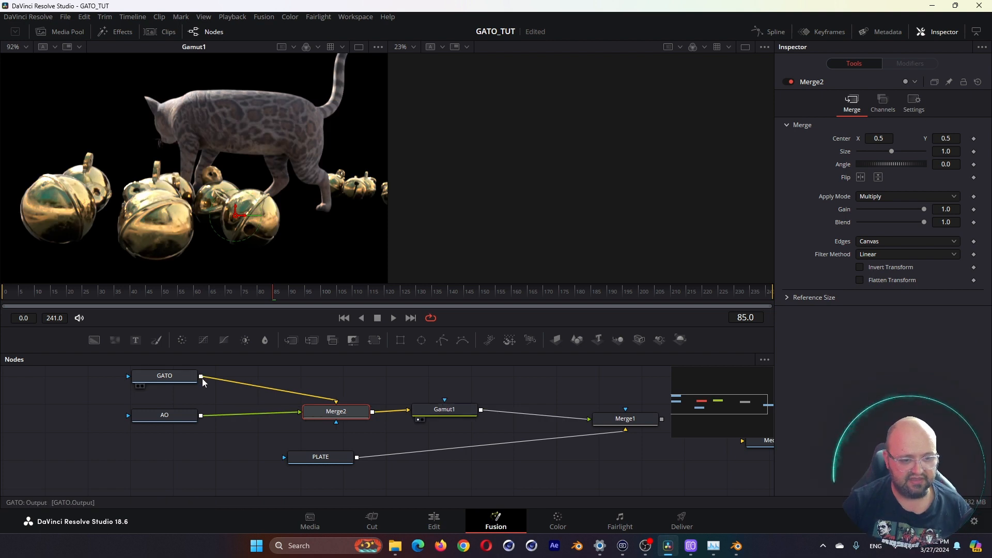
- Connect GATO's output to Merge2 as its effect mask, and shift the PLATE node slightly
{"action": "left_click_drag", "start_coordinate": [201, 377], "coordinate": [336, 426]}
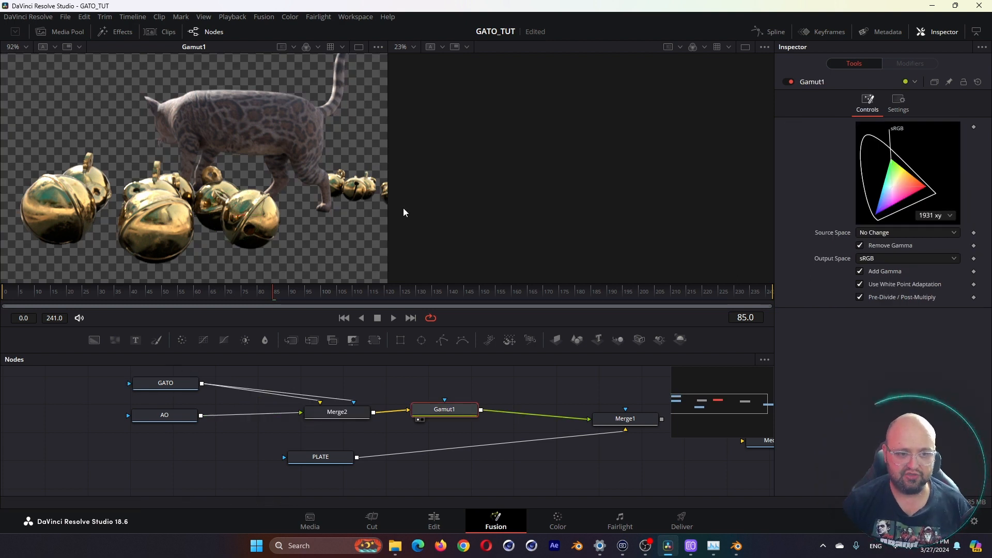
{"action": "left_click_drag", "start_coordinate": [319, 453], "coordinate": [325, 453]}
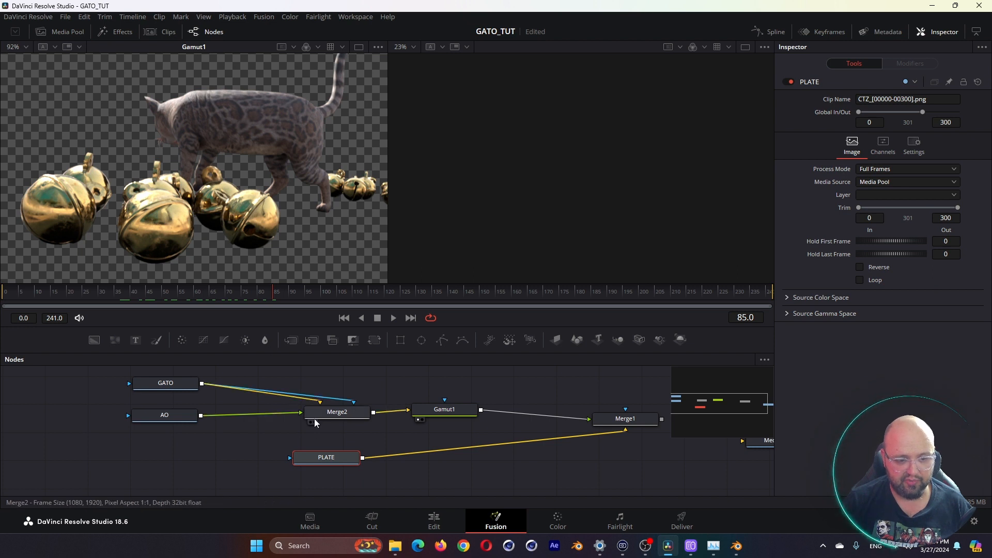
{"action": "left_click_drag", "start_coordinate": [332, 466], "coordinate": [345, 461]}
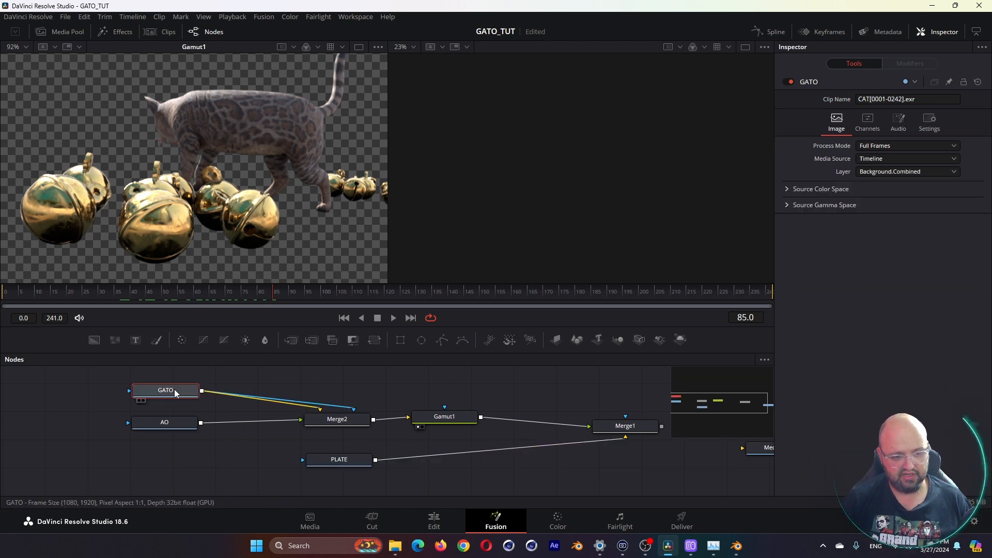
- Duplicate the GATO node, set the copy's layer to Background.Shadow Catcher, and place it and PLATE together below AO
{"action": "key", "text": "ctrl+v"}
{"action": "left_click_drag", "start_coordinate": [152, 460], "coordinate": [154, 451]}
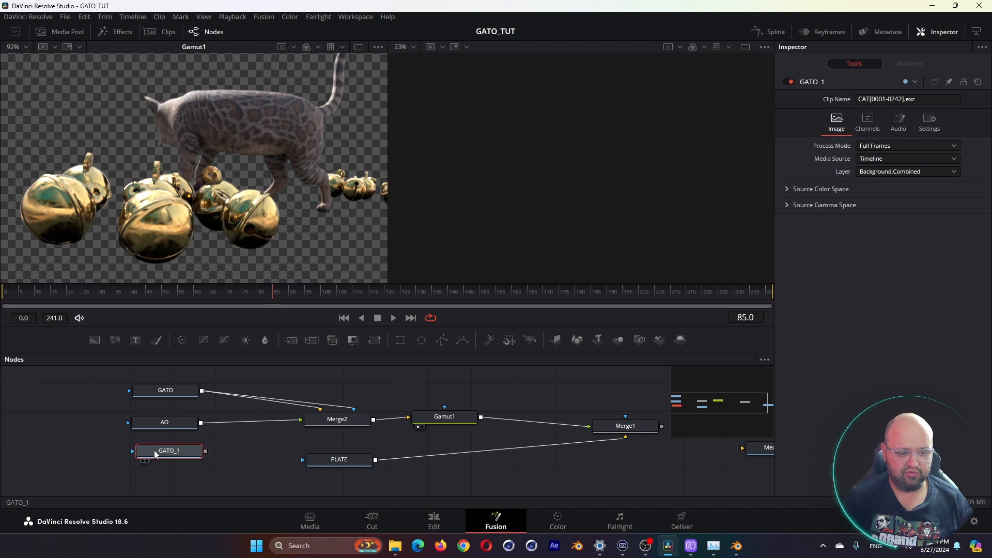
{"action": "left_click", "coordinate": [888, 171]}
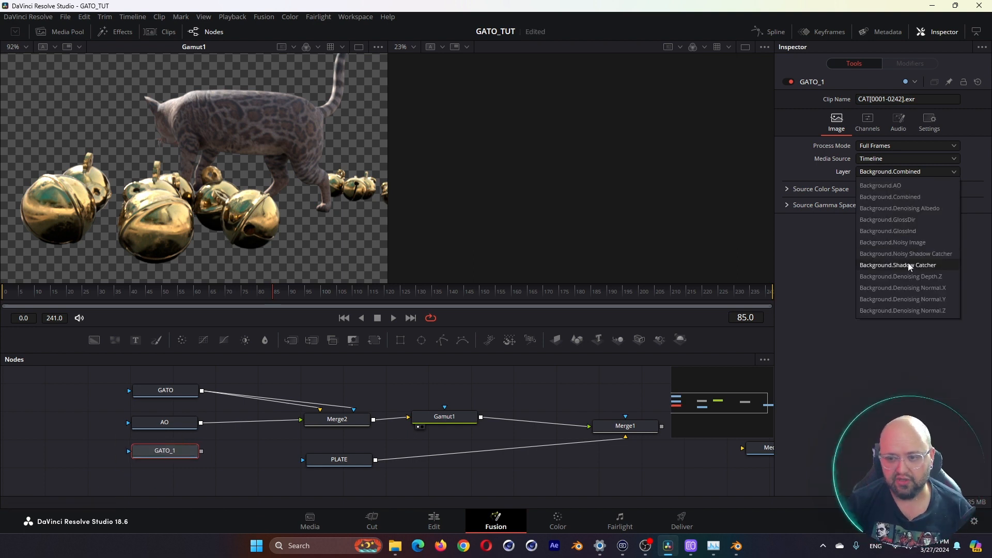
{"action": "left_click", "coordinate": [907, 264]}
{"action": "left_click_drag", "start_coordinate": [276, 481], "coordinate": [257, 481]}
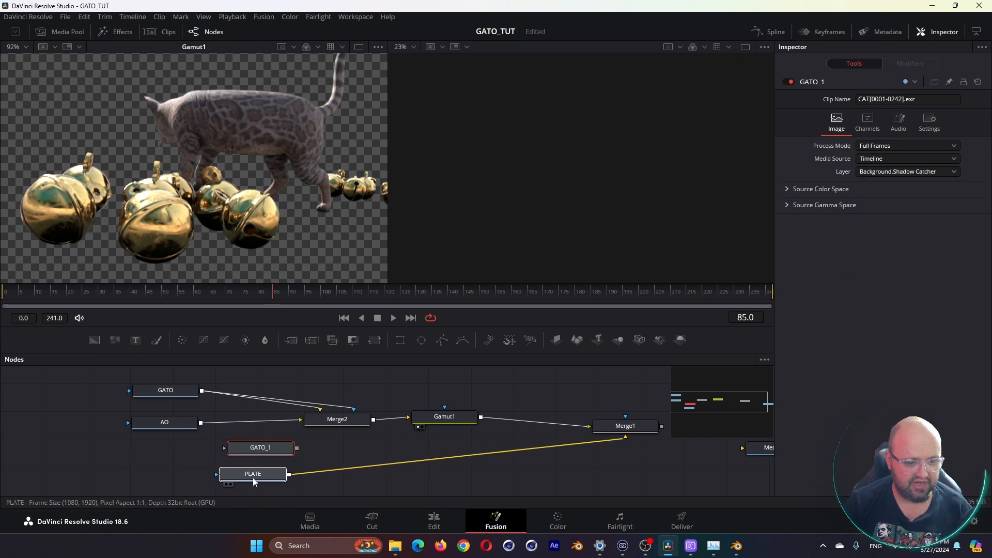
- Preview GATO_1, merge it over PLATE with the Multiply apply mode, and show Merge3 in the first viewer
{"action": "left_click", "coordinate": [269, 447]}
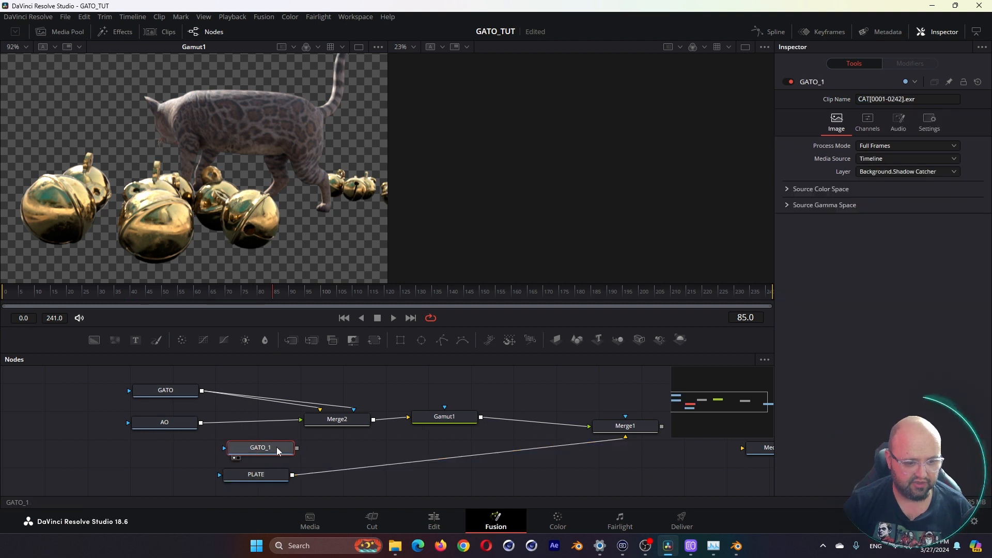
{"action": "key", "text": "1"}
{"action": "left_click_drag", "start_coordinate": [297, 448], "coordinate": [294, 474]}
{"action": "left_click", "coordinate": [879, 196]}
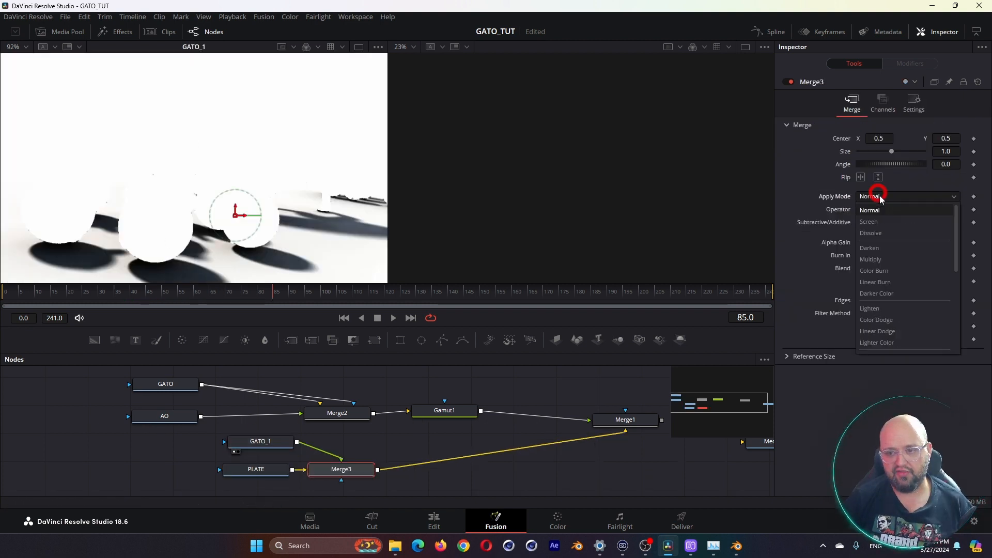
{"action": "left_click", "coordinate": [884, 258]}
{"action": "key", "text": "1"}
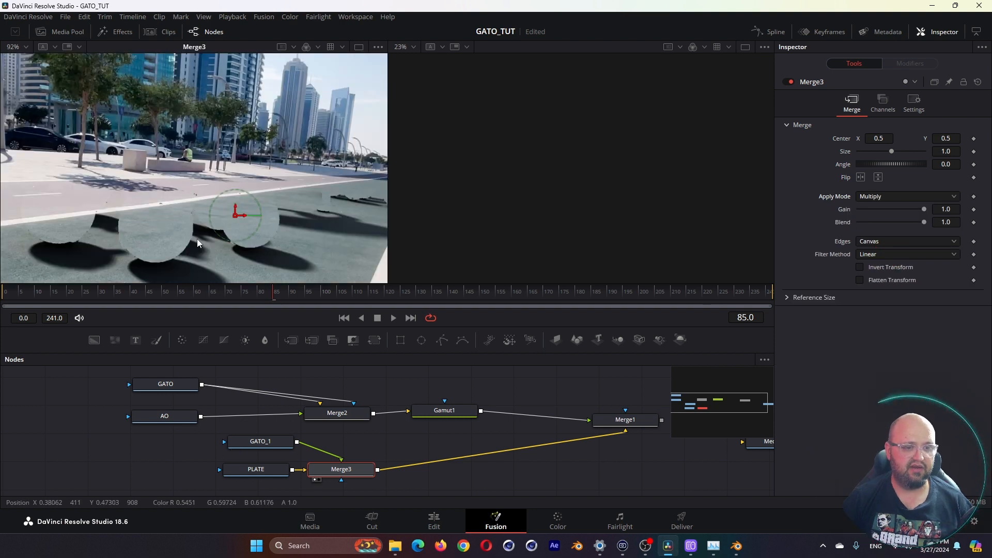
{"action": "middle_click_drag", "start_coordinate": [143, 264], "coordinate": [158, 206]}
{"action": "left_click_drag", "start_coordinate": [352, 469], "coordinate": [363, 472]}
- Preview Gamut1, merge its output over Merge3 with a new merge node, and show that merge in the first viewer
{"action": "left_click", "coordinate": [337, 413]}
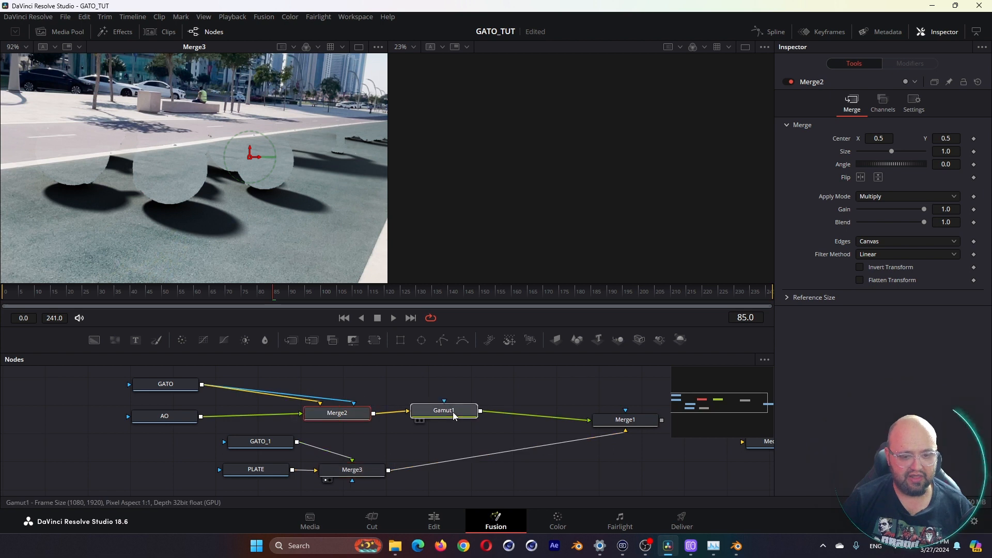
{"action": "left_click_drag", "start_coordinate": [452, 411], "coordinate": [301, 163]}
{"action": "middle_click_drag", "start_coordinate": [302, 163], "coordinate": [267, 206]}
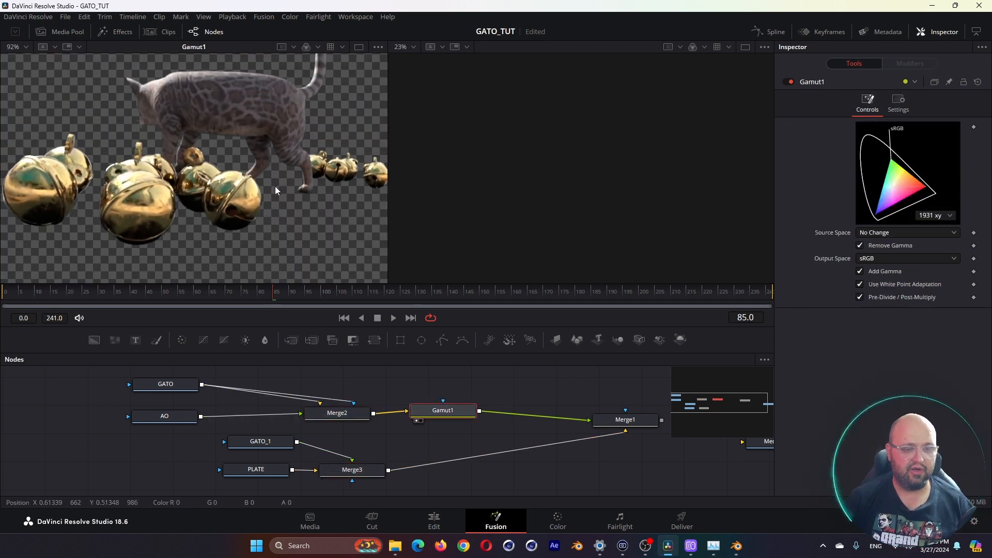
{"action": "left_click_drag", "start_coordinate": [417, 408], "coordinate": [407, 408]}
{"action": "mouse_move", "coordinate": [359, 473]}
{"action": "left_mouse_down"}
{"action": "mouse_move", "coordinate": [431, 471]}
{"action": "mouse_move", "coordinate": [360, 478]}
{"action": "mouse_move", "coordinate": [367, 476]}
{"action": "left_mouse_up"}
{"action": "left_click_drag", "start_coordinate": [469, 414], "coordinate": [531, 466]}
{"action": "key", "text": "1"}
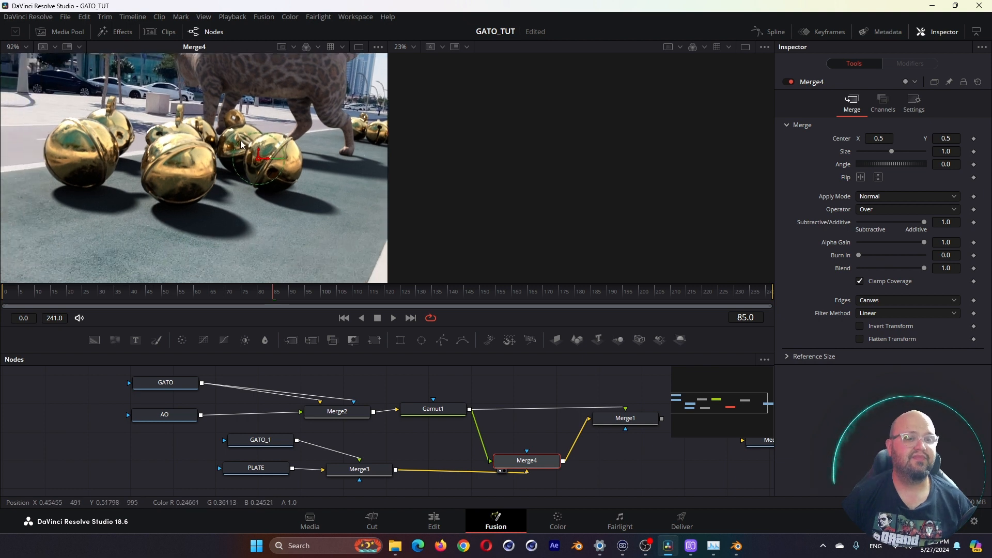
{"action": "middle_click_drag", "start_coordinate": [337, 236], "coordinate": [301, 222]}
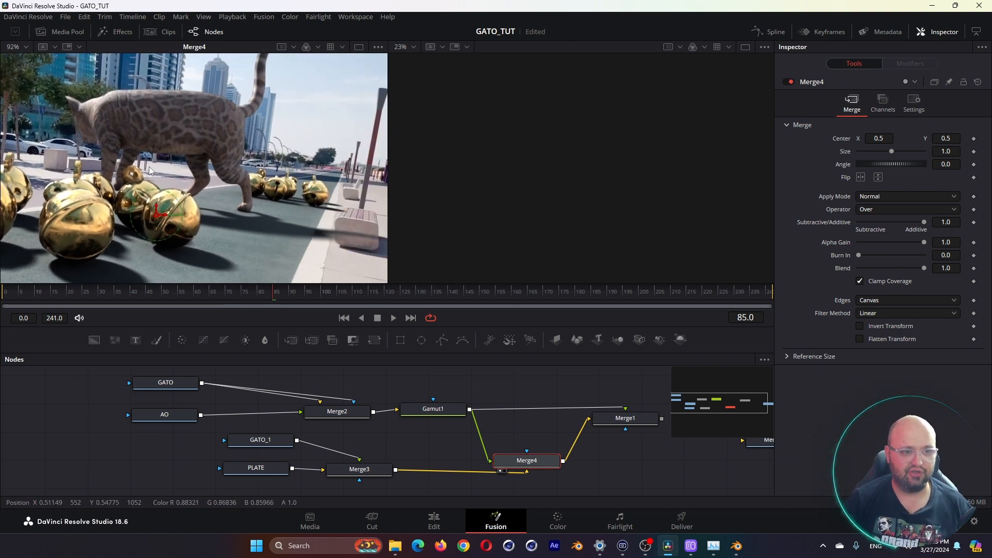
{"action": "middle_click_drag", "start_coordinate": [202, 160], "coordinate": [256, 164]}
{"action": "scroll", "coordinate": [257, 165], "scroll_direction": "down", "scroll_amount": 2}
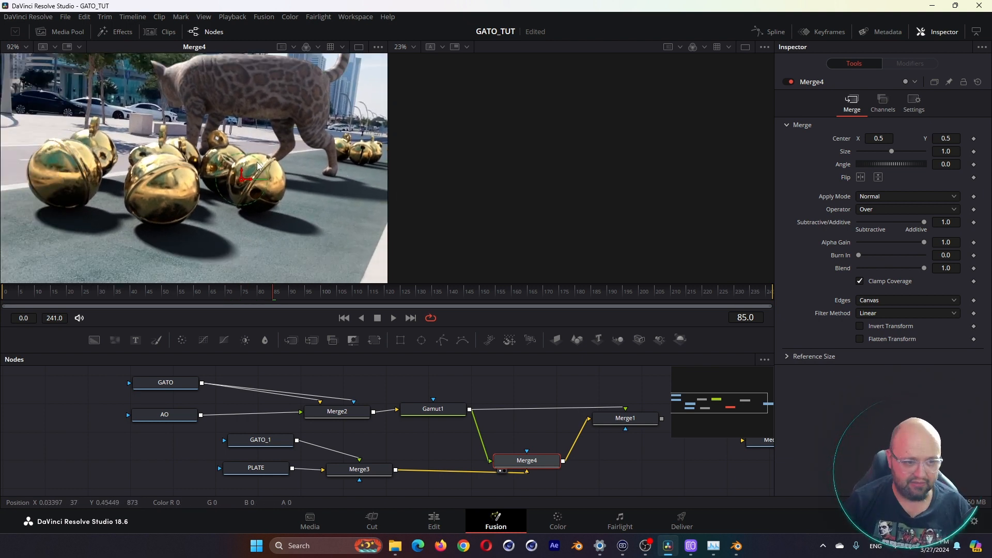
- Shift the GATO_1 and GATO nodes slightly, and review the settings of Merge2 and Gamut1
{"action": "mouse_move", "coordinate": [443, 409]}
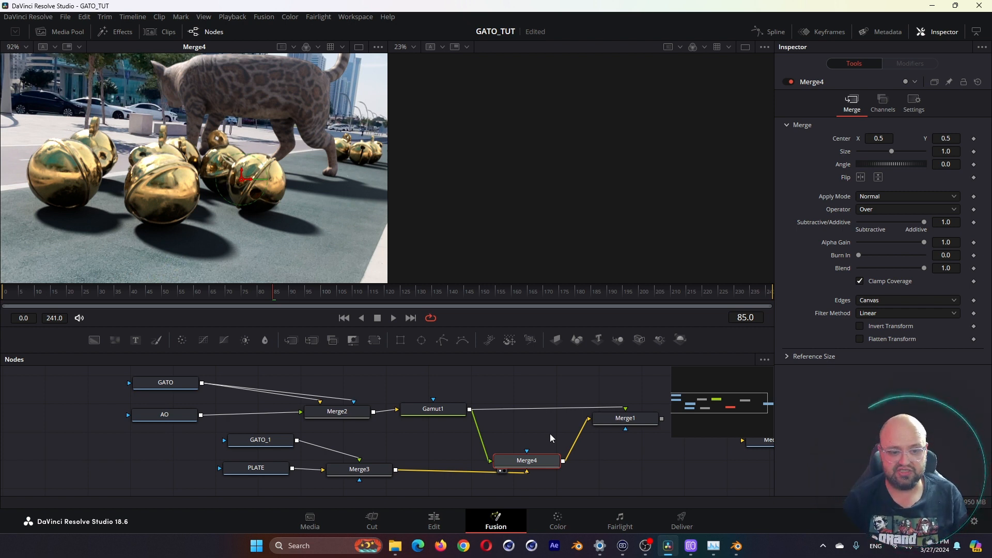
{"action": "left_click_drag", "start_coordinate": [297, 440], "coordinate": [395, 432]}
{"action": "left_click_drag", "start_coordinate": [256, 445], "coordinate": [252, 443]}
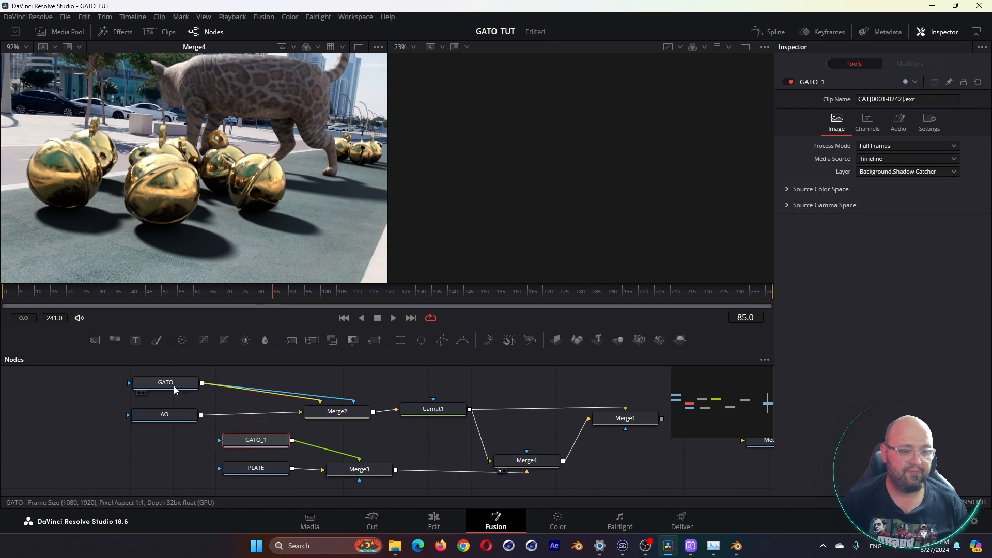
{"action": "left_click_drag", "start_coordinate": [176, 390], "coordinate": [178, 383]}
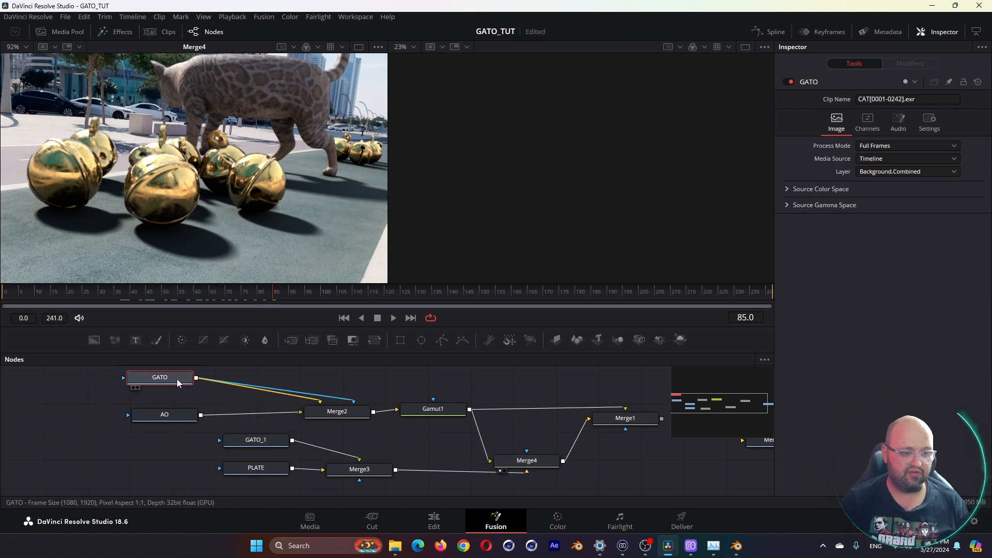
{"action": "left_click", "coordinate": [341, 414]}
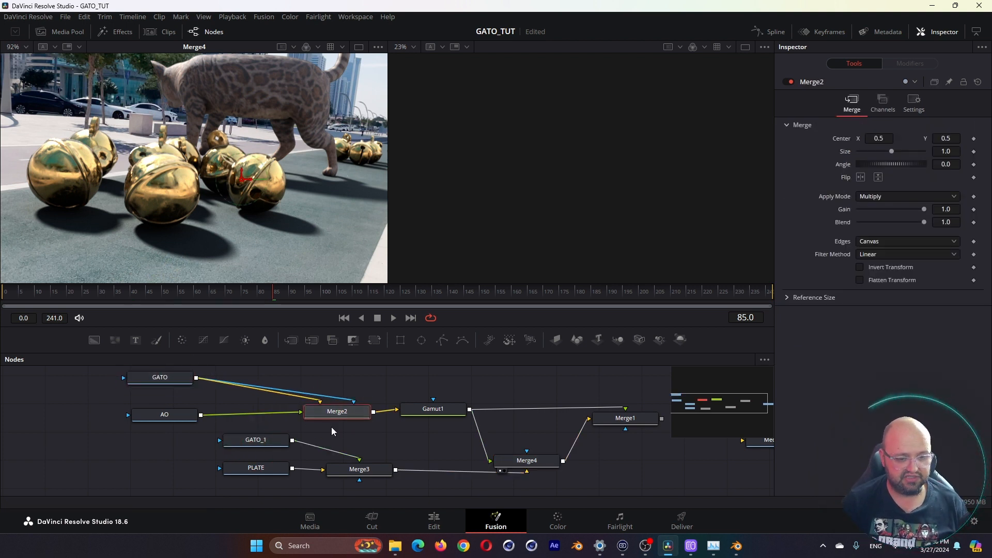
{"action": "left_click", "coordinate": [433, 411]}
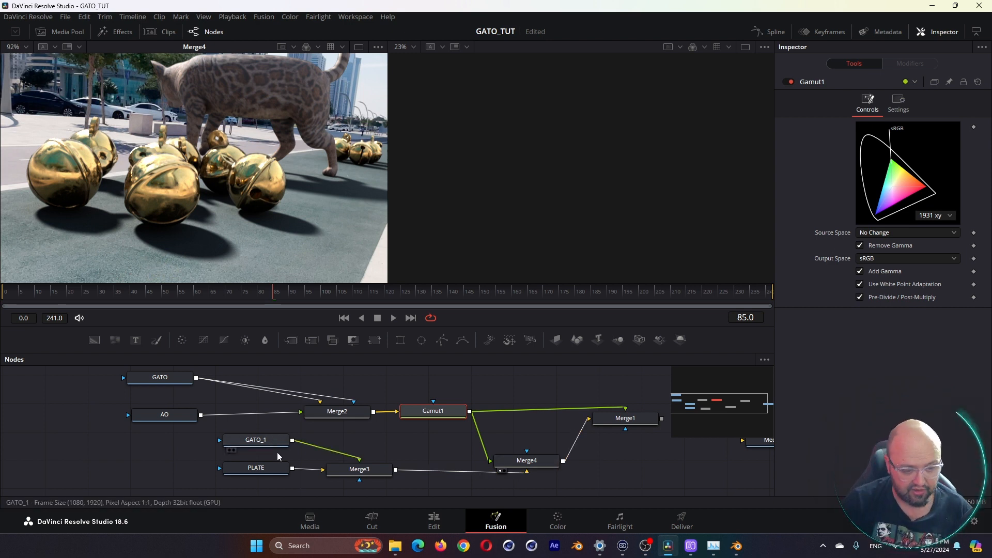
- Rename the GATO_1 node as SHADOW and save the project
{"action": "left_click", "coordinate": [247, 441]}
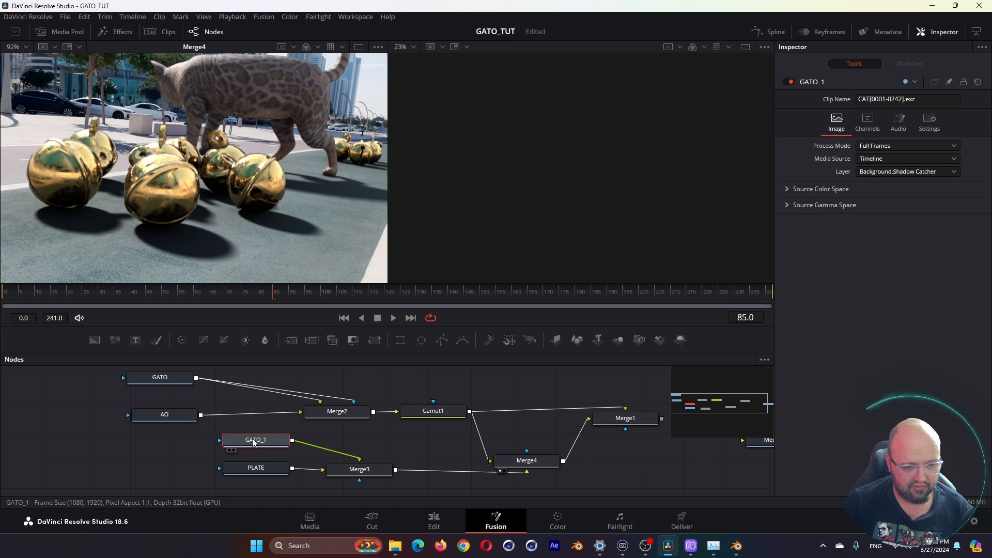
{"action": "key", "text": "F2"}
{"action": "type", "text": "SHADOW"}
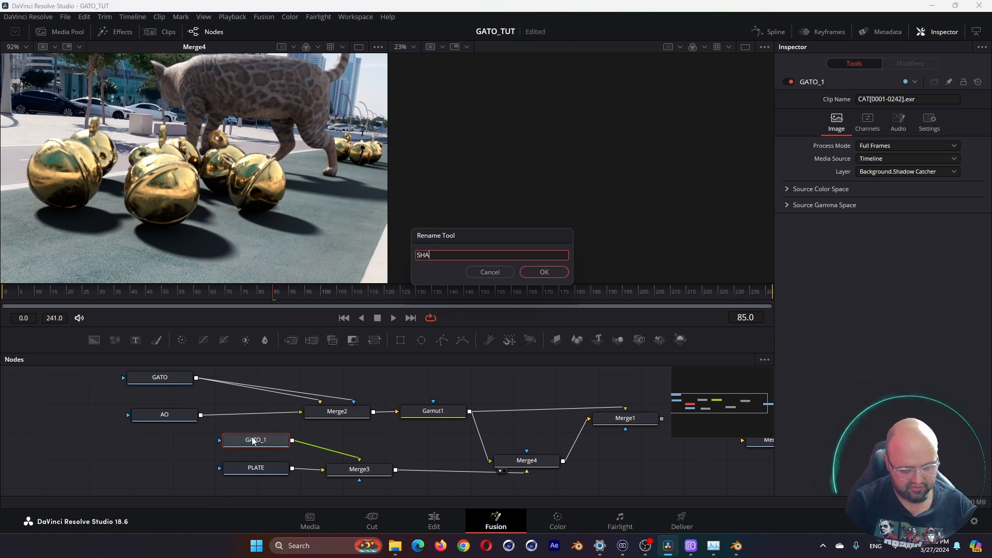
{"action": "key", "text": "Return"}
{"action": "left_click", "coordinate": [255, 443]}
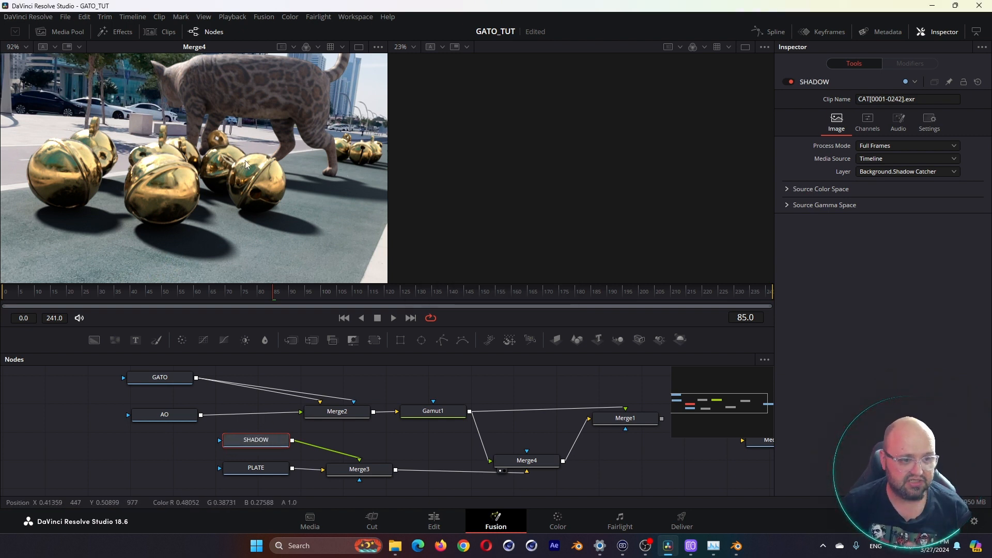
{"action": "key", "text": "ctrl+s"}
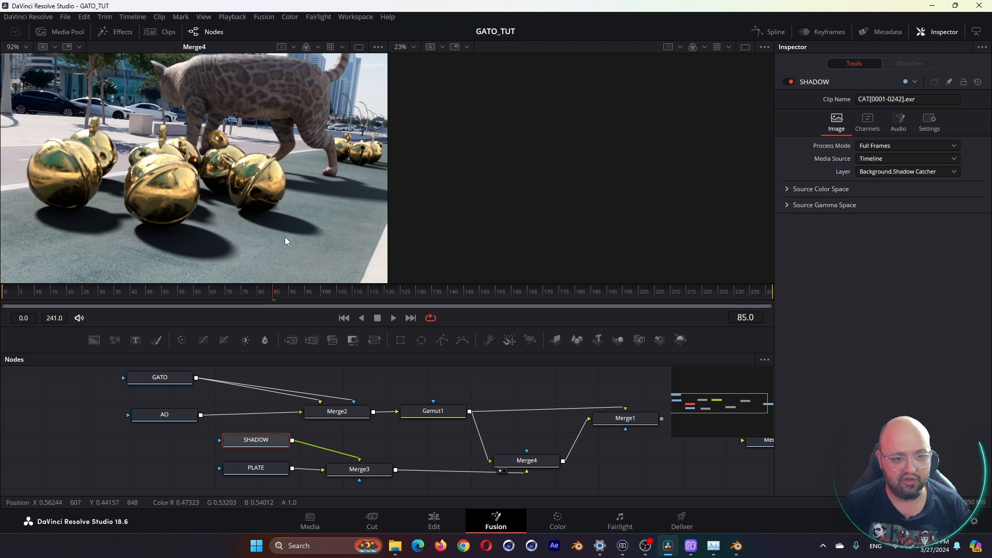
- Lower Merge3's blend to about 0.7, and spread out the Merge3, PLATE and SHADOW nodes to leave room between them
{"action": "left_click", "coordinate": [357, 474]}
{"action": "mouse_move", "coordinate": [924, 222]}
{"action": "left_mouse_down"}
{"action": "mouse_move", "coordinate": [869, 225]}
{"action": "mouse_move", "coordinate": [904, 223]}
{"action": "left_mouse_up"}
{"action": "left_click_drag", "start_coordinate": [334, 472], "coordinate": [351, 471]}
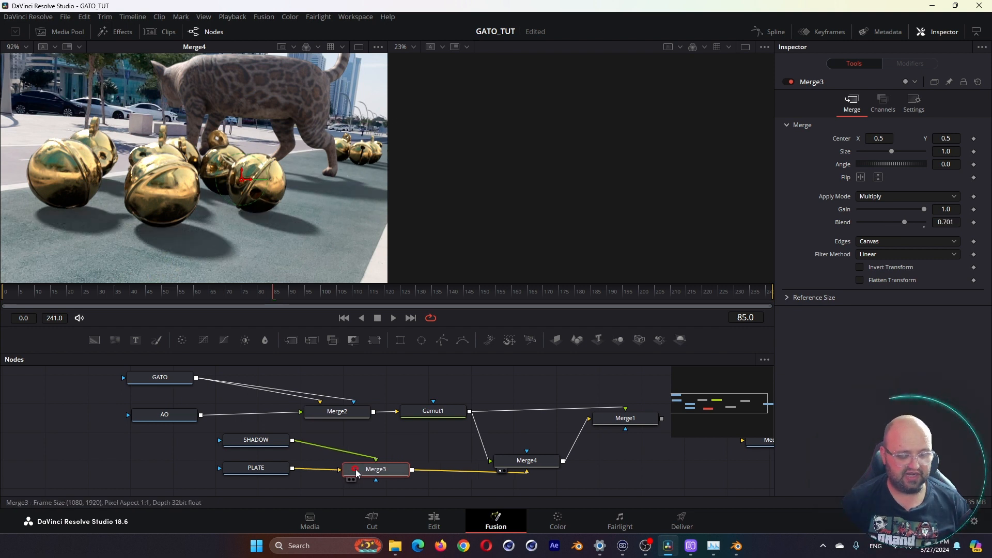
{"action": "left_click_drag", "start_coordinate": [256, 472], "coordinate": [227, 448]}
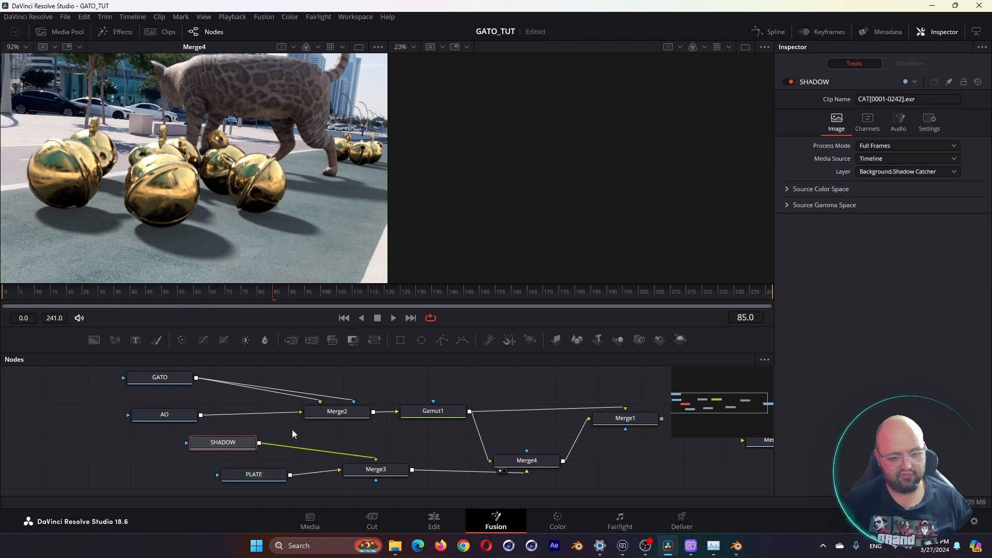
- Insert a Color Corrector after SHADOW and tint it towards blue, with tint about -0.39 and strength about 0.24
{"action": "key", "text": "shift+space"}
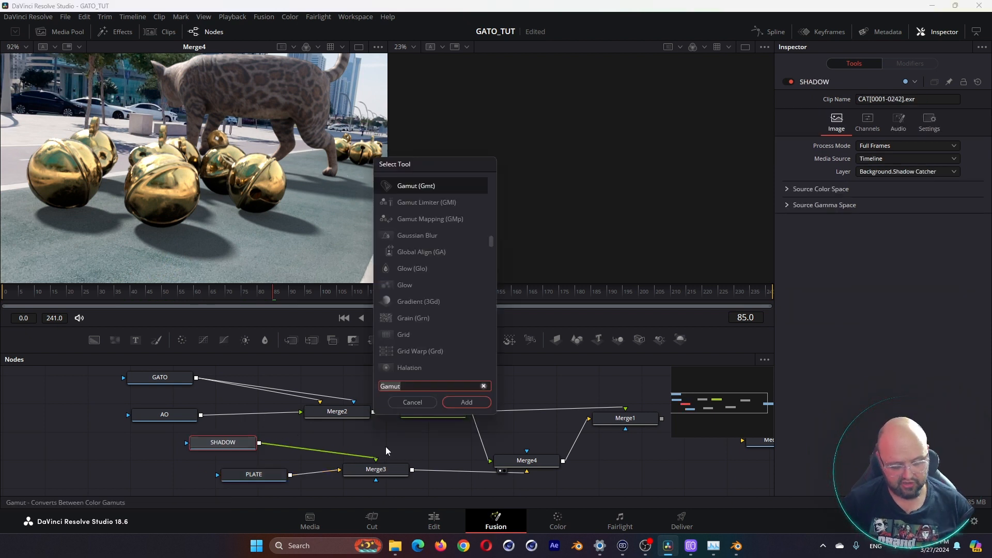
{"action": "type", "text": "colo"}
{"action": "key", "text": "Return"}
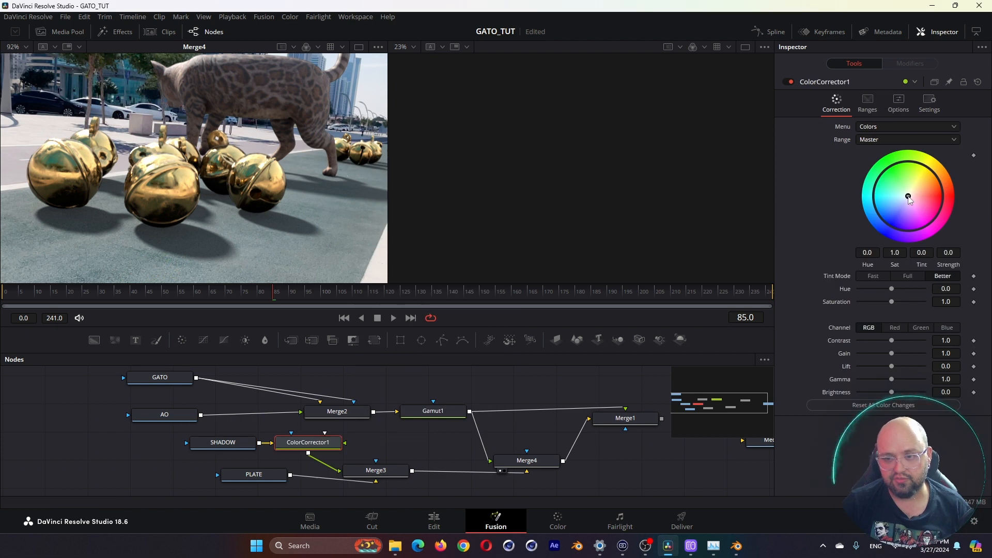
{"action": "left_click_drag", "start_coordinate": [909, 198], "coordinate": [900, 217]}
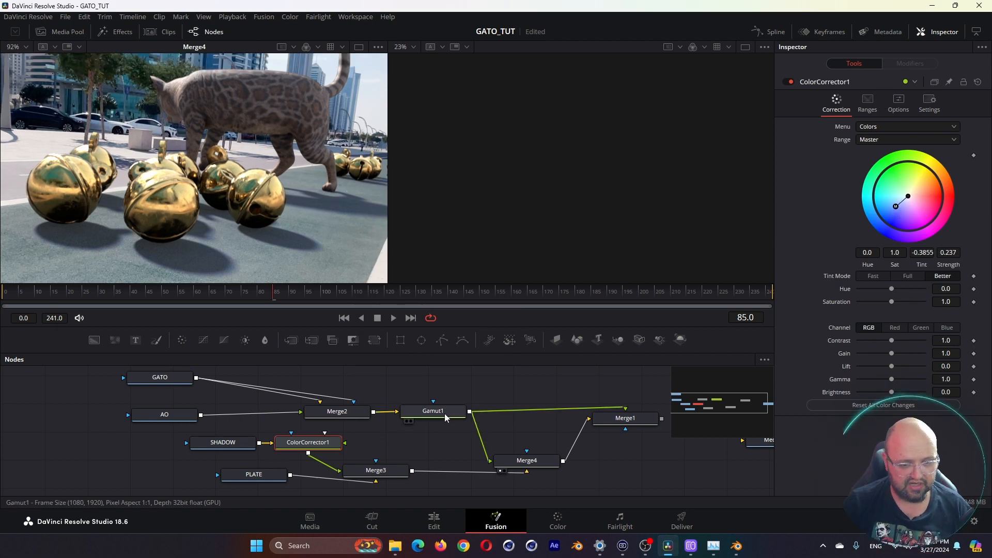
- Remove the redundant Merge1 and insert a second Color Corrector between Gamut1 and Merge4
{"action": "left_click", "coordinate": [432, 413]}
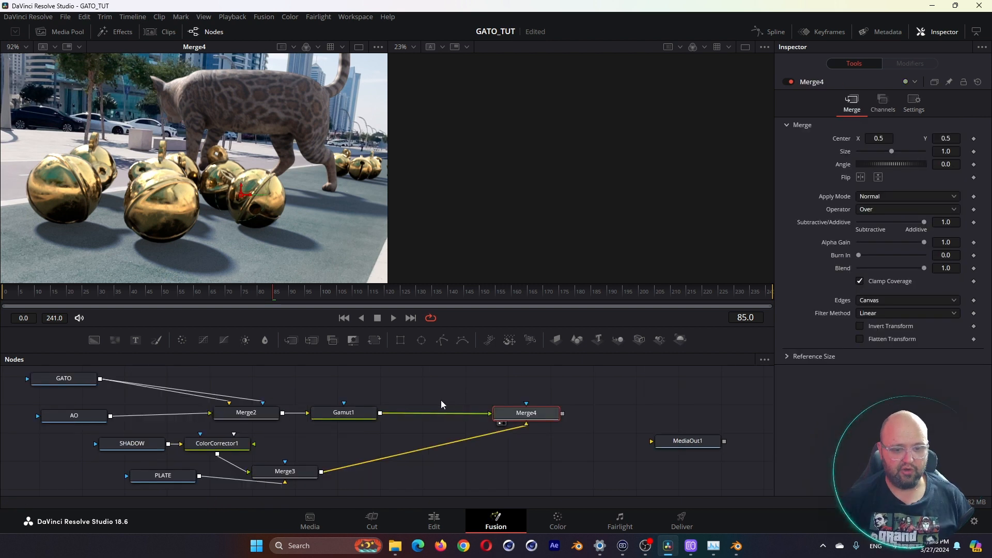
{"action": "left_click", "coordinate": [426, 390]}
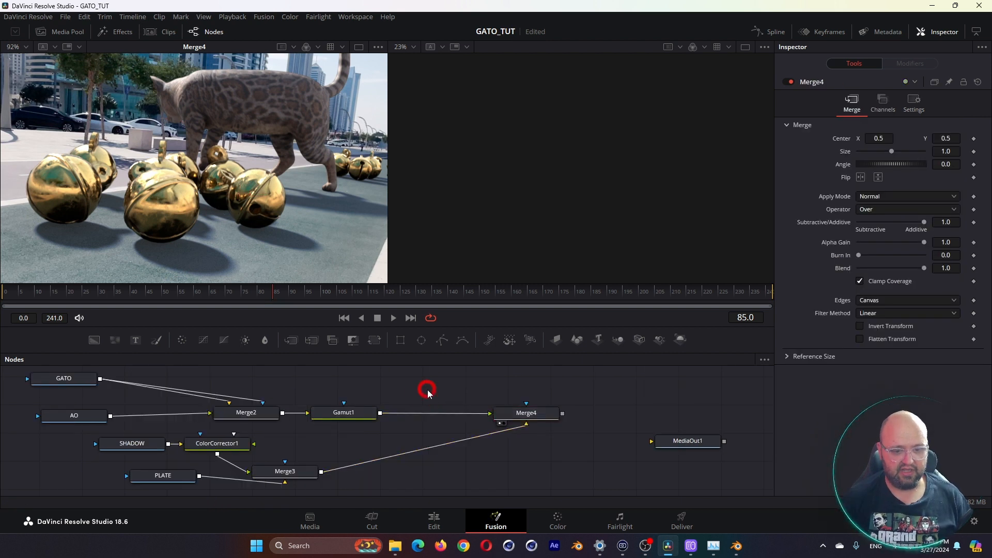
{"action": "key", "text": "shift+space"}
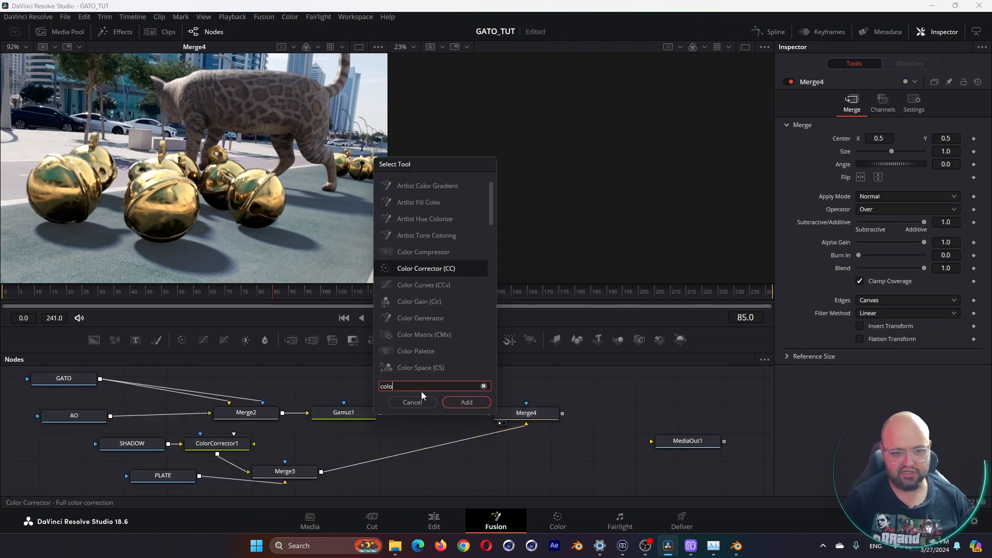
{"action": "key", "text": "Return"}
{"action": "left_click_drag", "start_coordinate": [338, 419], "coordinate": [329, 419]}
{"action": "left_click_drag", "start_coordinate": [413, 390], "coordinate": [413, 411], "text": "shift"}
- Set ColorCorrector2's contrast to 1.03 and enable Pre-Divide / Post-Multiply
{"action": "left_click_drag", "start_coordinate": [891, 341], "coordinate": [896, 342]}
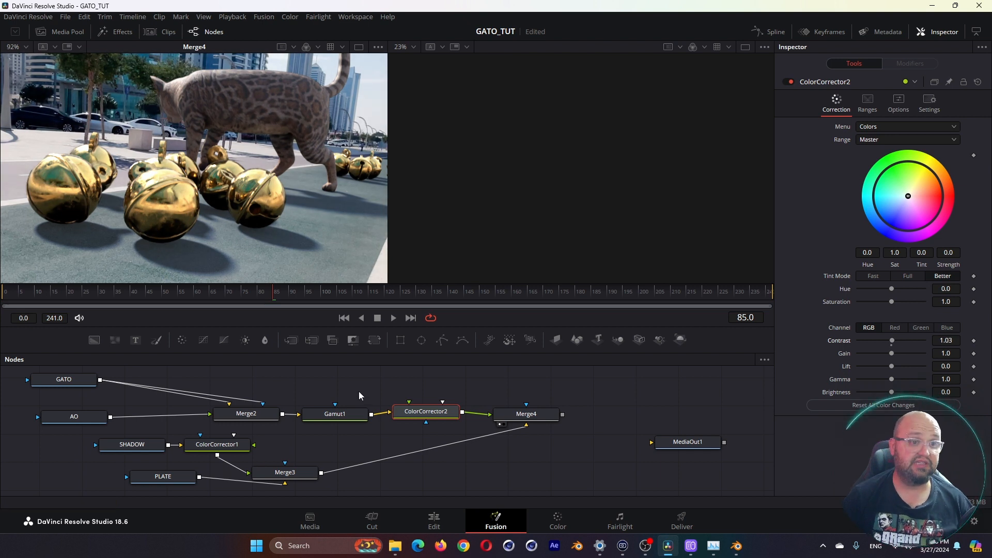
{"action": "left_click", "coordinate": [898, 102]}
{"action": "left_click", "coordinate": [860, 127]}
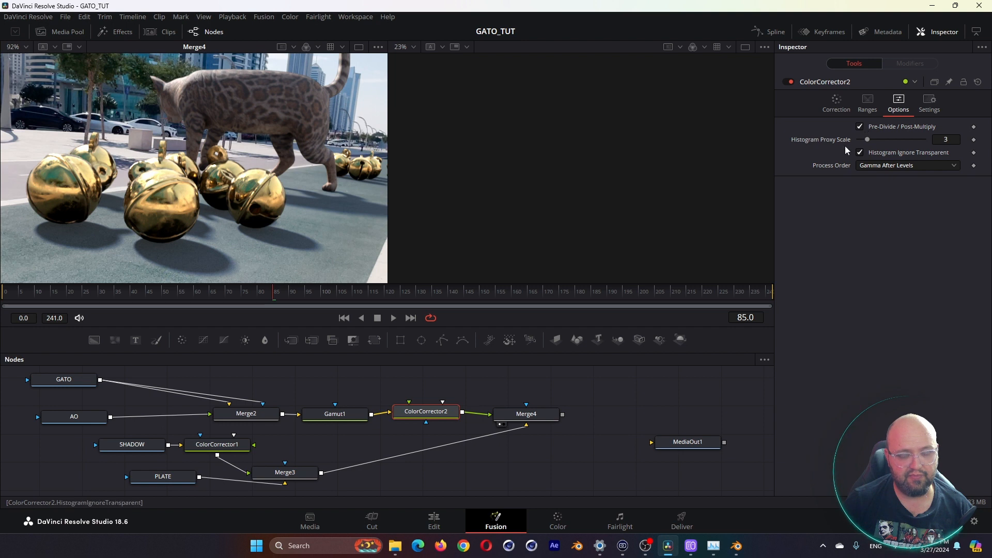
- Fine-tune ColorCorrector2 to saturation 1.04, contrast 1.005, gain 1.005 and lift -0.013
{"action": "left_click_drag", "start_coordinate": [430, 413], "coordinate": [431, 416]}
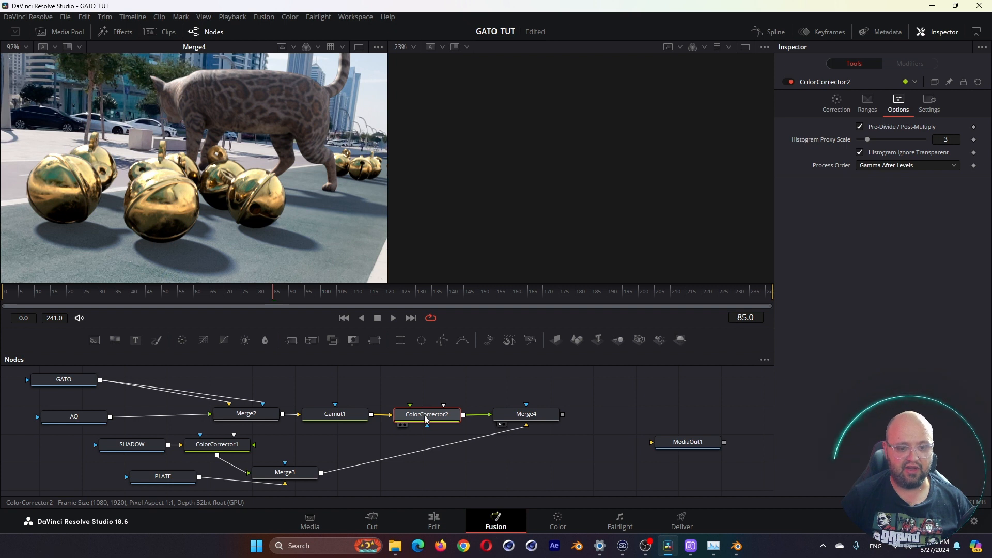
{"action": "left_click", "coordinate": [836, 101]}
{"action": "mouse_move", "coordinate": [892, 341]}
{"action": "left_mouse_down"}
{"action": "mouse_move", "coordinate": [904, 342]}
{"action": "mouse_move", "coordinate": [895, 342]}
{"action": "left_mouse_up"}
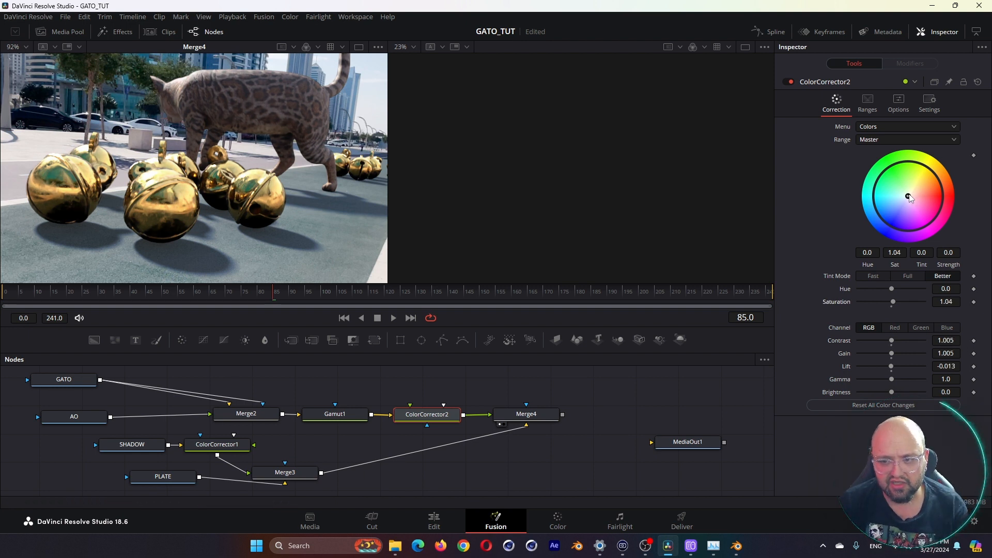
- Tint ColorCorrector2 slightly towards cyan, with tint about 0.51 and strength about 0.03, and check frame 87
{"action": "left_click_drag", "start_coordinate": [911, 199], "coordinate": [902, 200]}
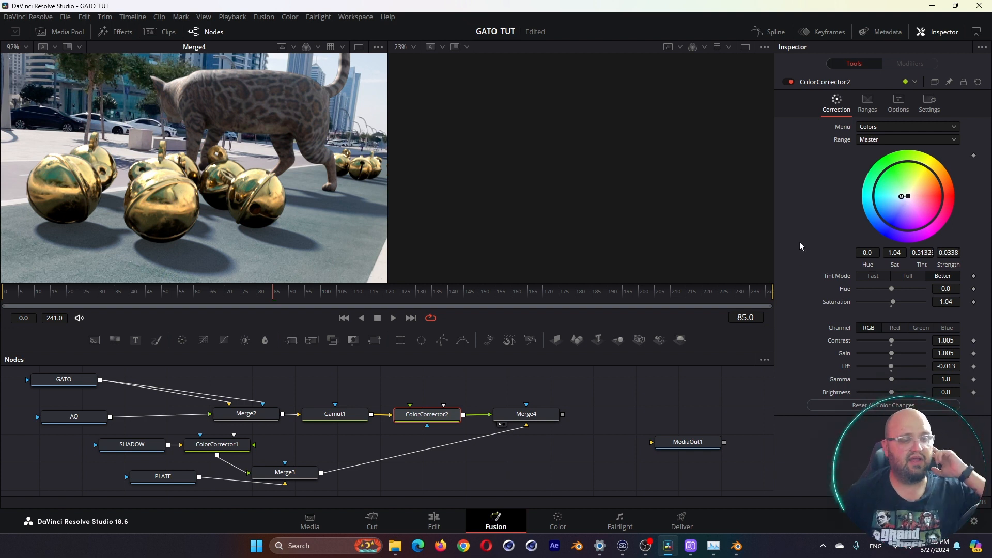
{"action": "left_click", "coordinate": [278, 301]}
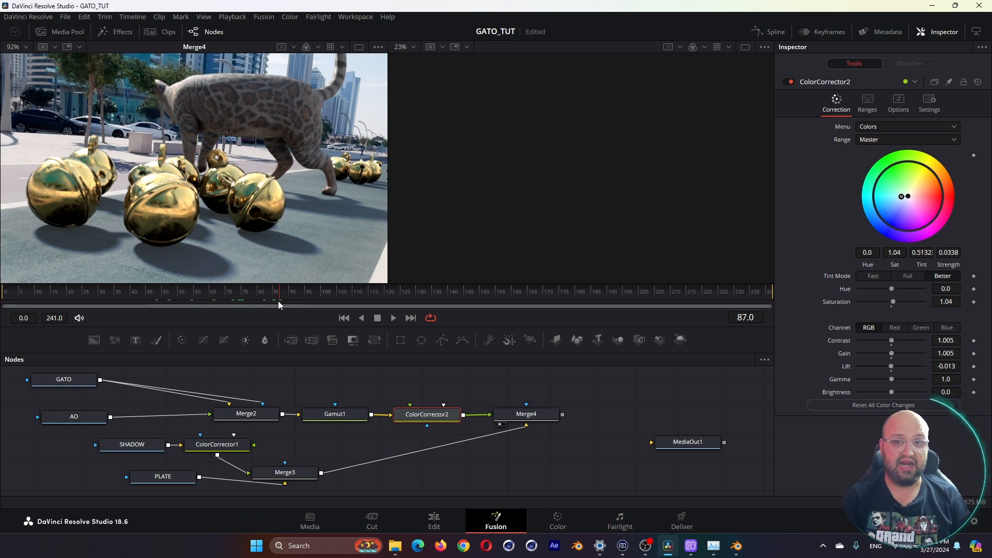
- Delete Merge4 and add a LIGHTWRAP_KSP node in the free space after ColorCorrector2
{"action": "left_click_drag", "start_coordinate": [557, 420], "coordinate": [580, 421]}
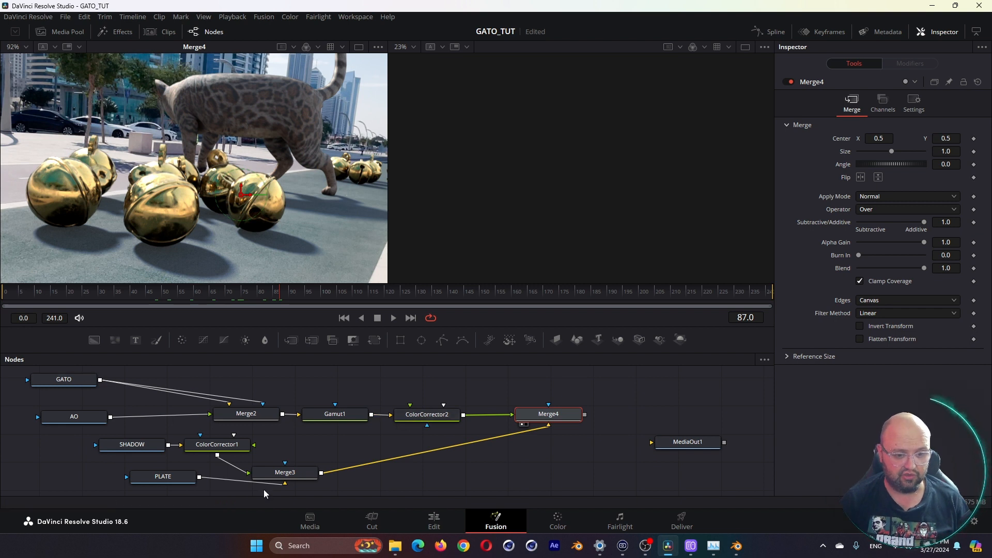
{"action": "left_click_drag", "start_coordinate": [298, 478], "coordinate": [308, 469]}
{"action": "left_click", "coordinate": [532, 416]}
{"action": "key", "text": "Delete"}
{"action": "key", "text": "shift+space"}
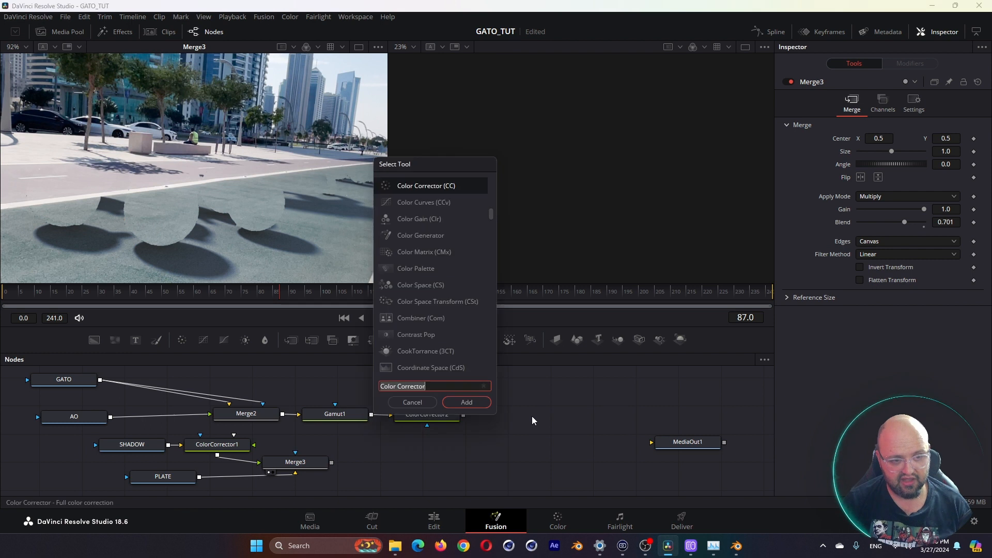
{"action": "type", "text": "ligh"}
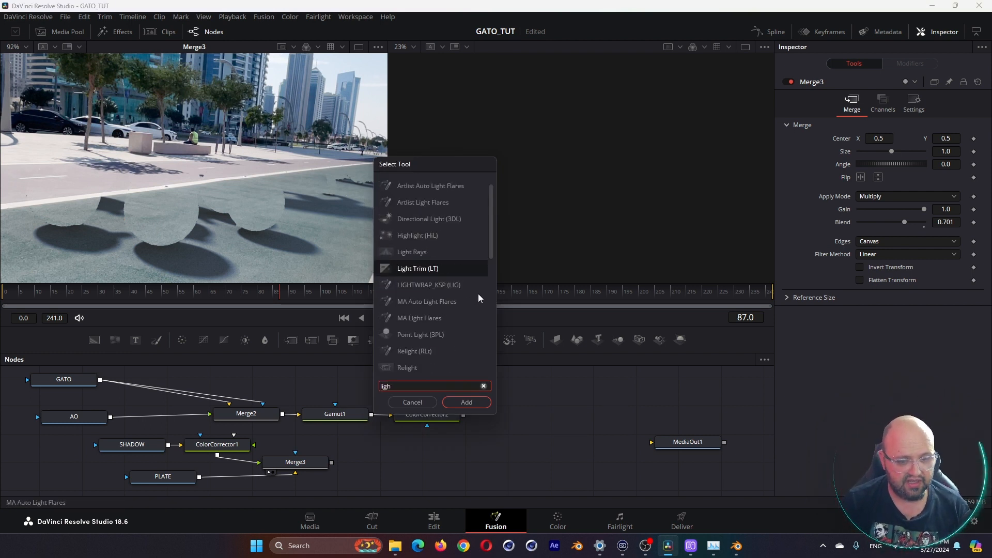
{"action": "left_click", "coordinate": [437, 286]}
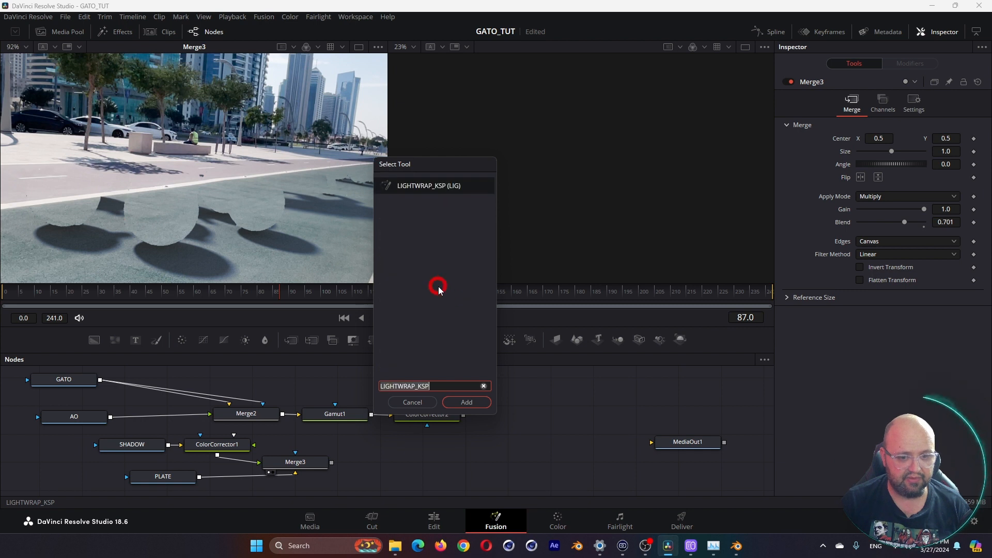
{"action": "left_click", "coordinate": [486, 403]}
{"action": "left_click", "coordinate": [530, 447]}
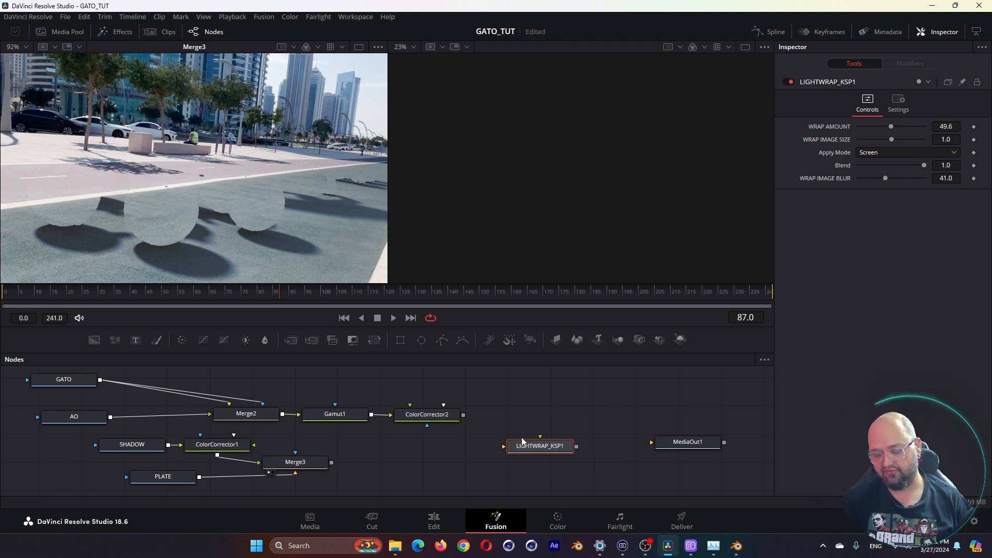
- Connect Merge3 as the background and ColorCorrector2 as the foreground of LIGHTWRAP_KSP1, and view the result
{"action": "left_click_drag", "start_coordinate": [332, 462], "coordinate": [538, 436]}
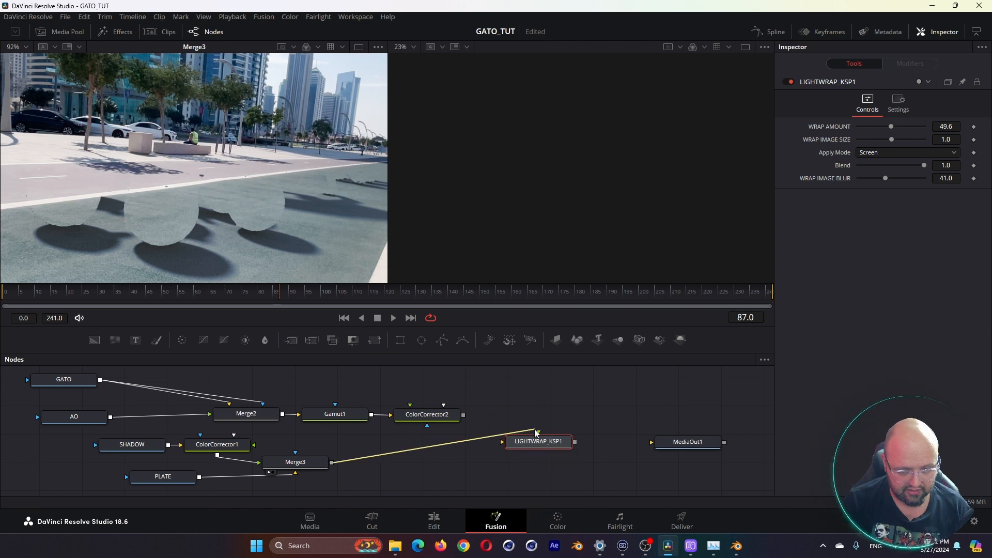
{"action": "left_click_drag", "start_coordinate": [463, 414], "coordinate": [539, 434]}
{"action": "left_click_drag", "start_coordinate": [539, 434], "coordinate": [540, 433]}
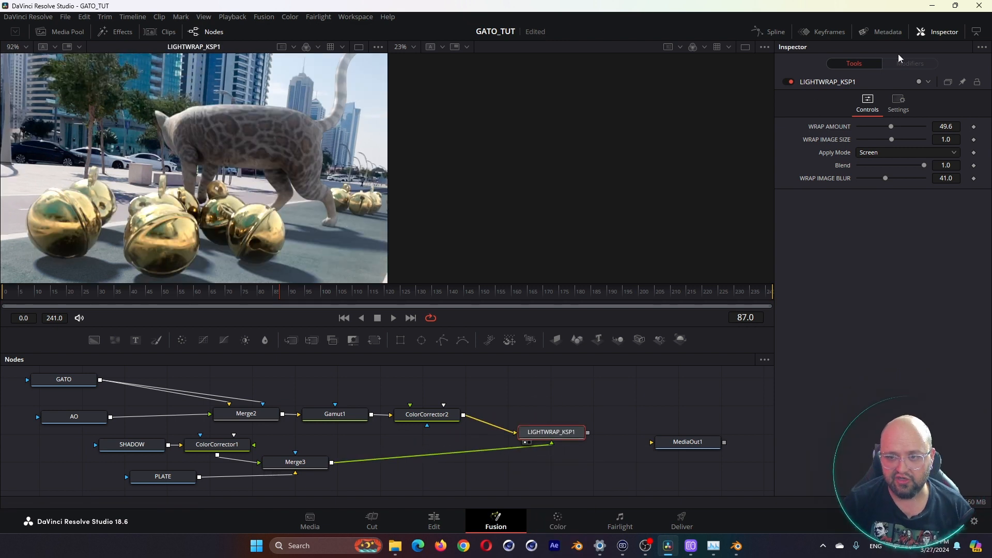
- Reduce LIGHTWRAP_KSP1's wrap amount to about 10.2 and play back the composite
{"action": "left_click_drag", "start_coordinate": [890, 126], "coordinate": [865, 126]}
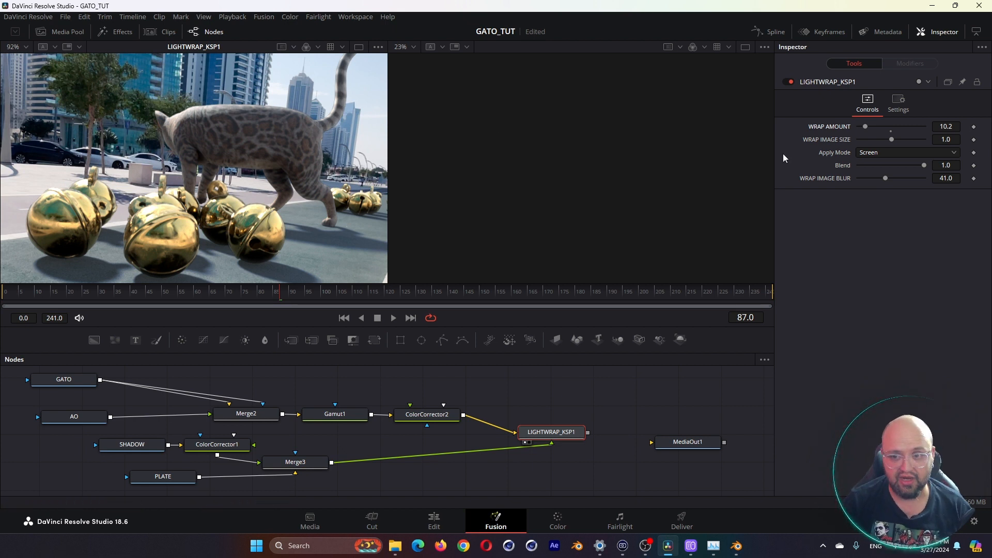
{"action": "key", "text": "space"}
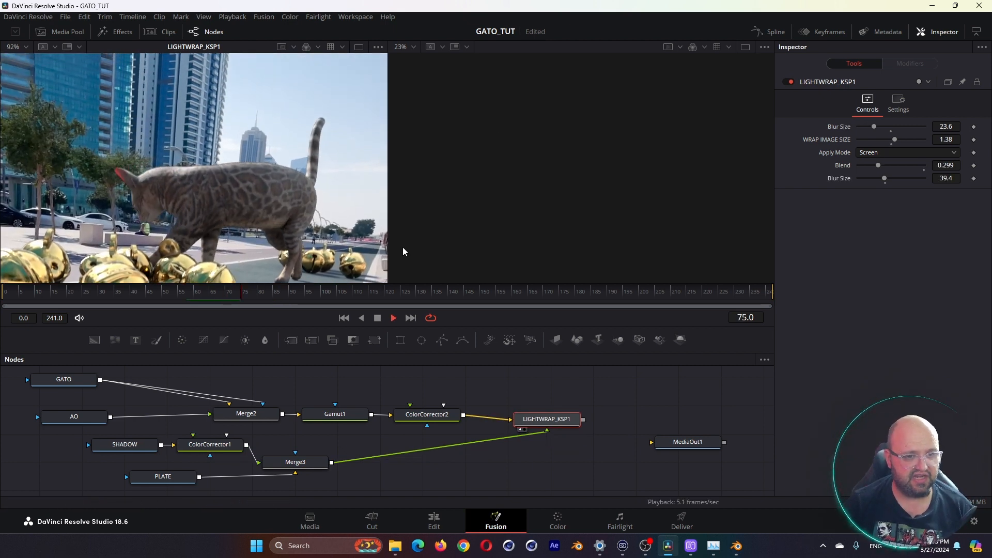
{"action": "key", "text": "space"}
- Examine the light-wrapped composite around frame 69, where the bell's shadow overlaps the pointing fingertip
{"action": "left_click_drag", "start_coordinate": [551, 425], "coordinate": [538, 449]}
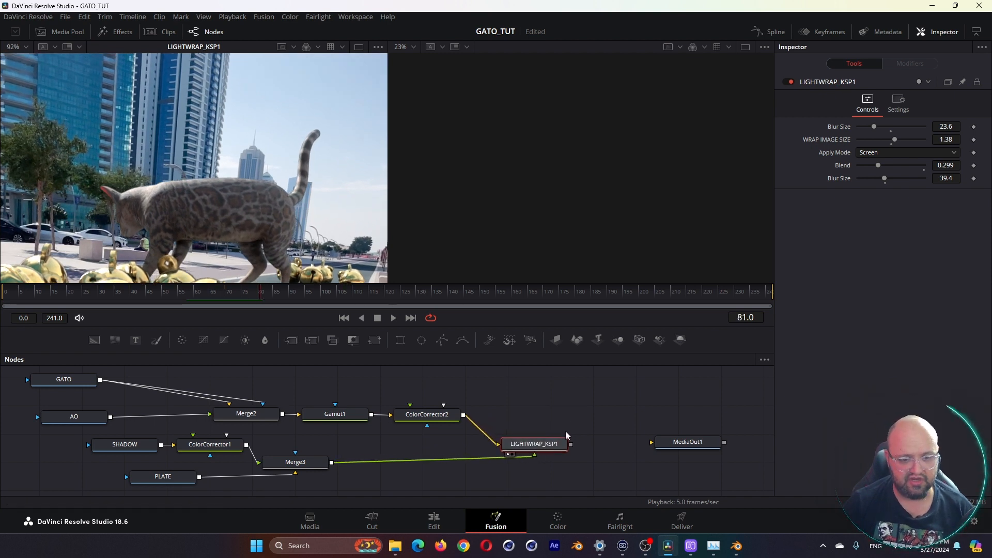
{"action": "middle_click_drag", "start_coordinate": [320, 424], "coordinate": [407, 433]}
{"action": "middle_click_drag", "start_coordinate": [203, 279], "coordinate": [272, 130]}
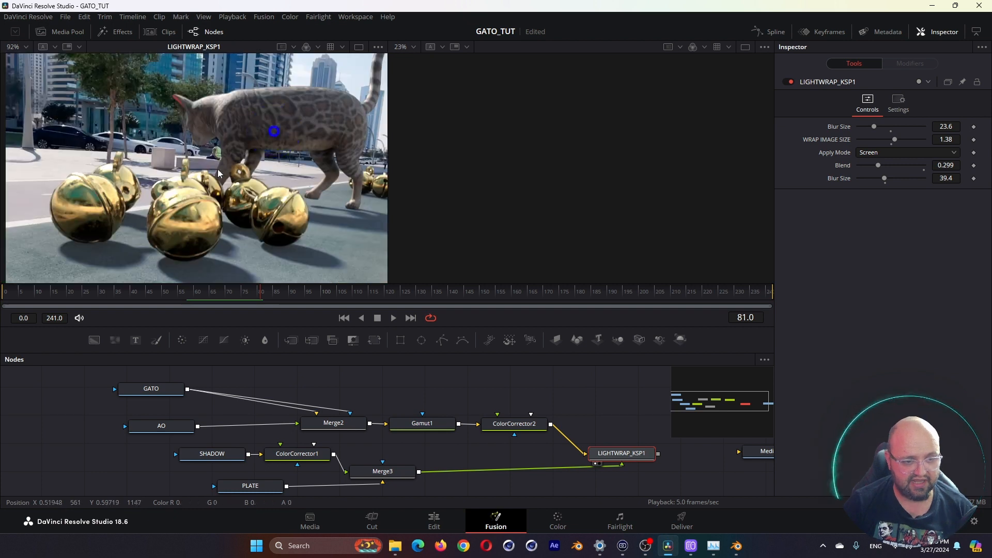
{"action": "scroll", "coordinate": [181, 193], "scroll_direction": "down", "scroll_amount": 2}
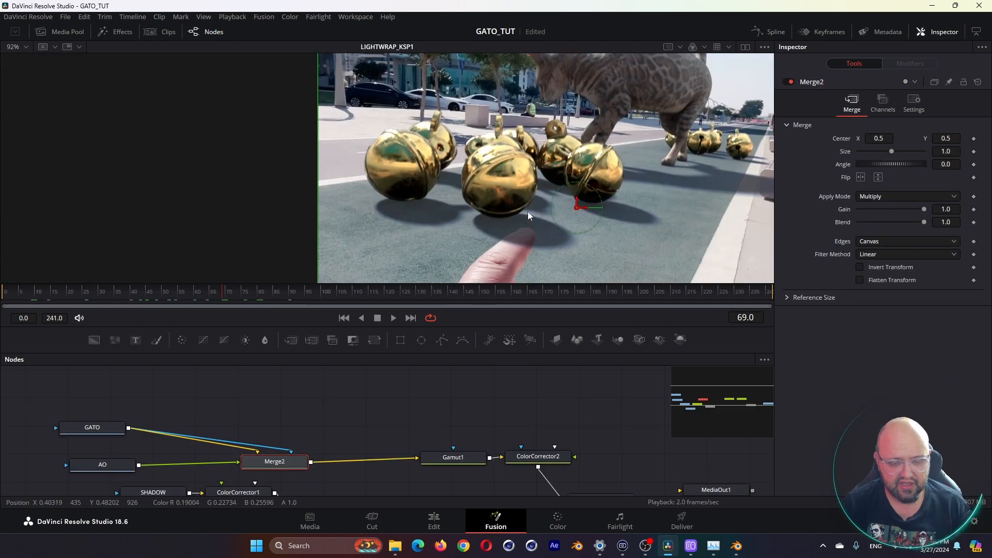
{"action": "middle_click_drag", "start_coordinate": [528, 215], "coordinate": [526, 201]}
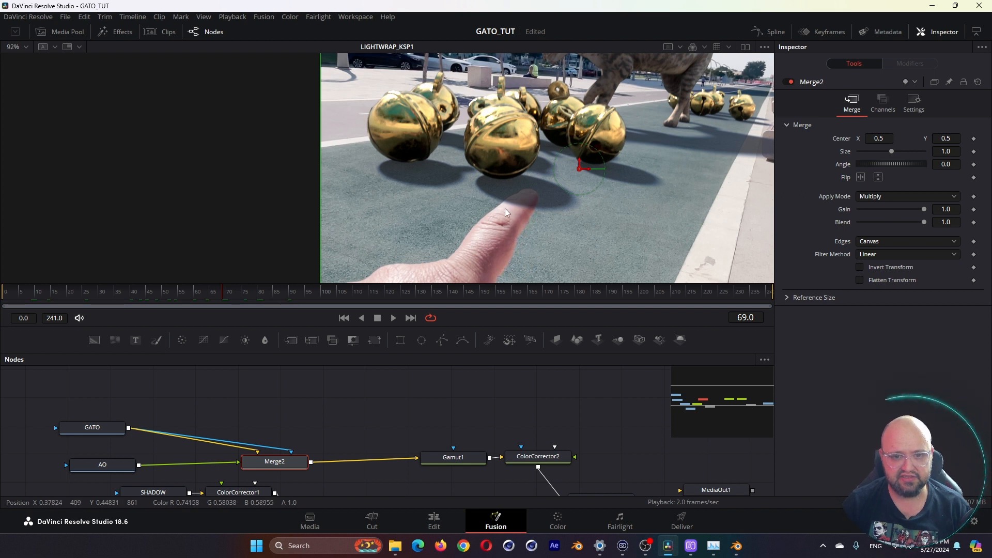
{"action": "middle_click_drag", "start_coordinate": [624, 434], "coordinate": [599, 418]}
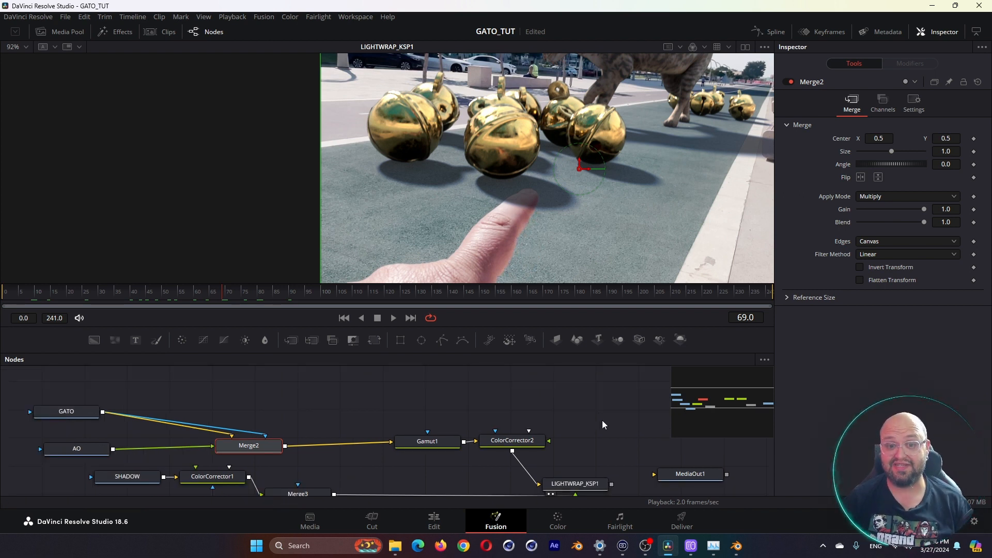
{"action": "scroll", "coordinate": [160, 491], "scroll_direction": "down", "scroll_amount": 2}
- Duplicate the PLATE node, place the copy above the light wrap and view it
{"action": "left_click", "coordinate": [159, 469]}
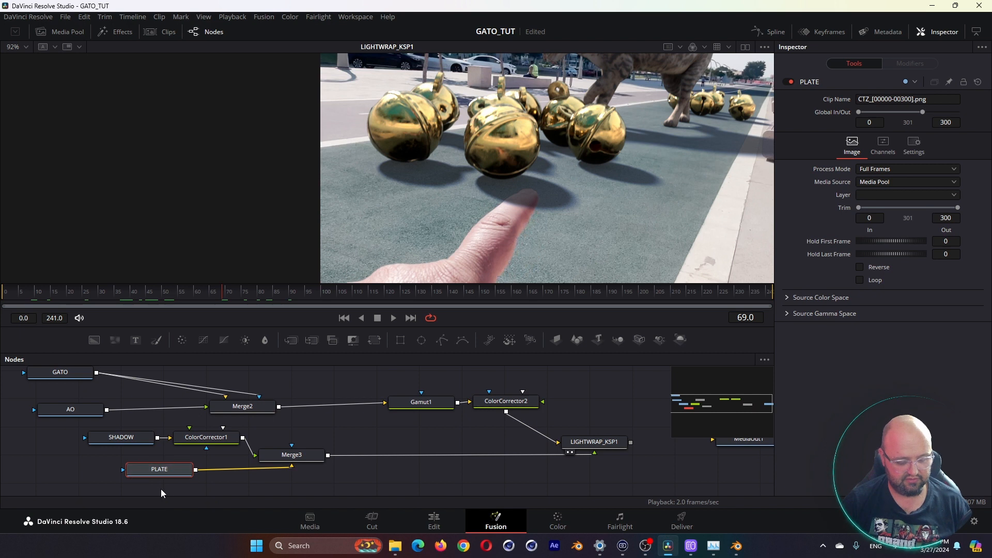
{"action": "left_click", "coordinate": [261, 483]}
{"action": "key", "text": "ctrl+v"}
{"action": "middle_click_drag", "start_coordinate": [596, 393], "coordinate": [516, 439]}
{"action": "left_click_drag", "start_coordinate": [516, 439], "coordinate": [507, 204]}
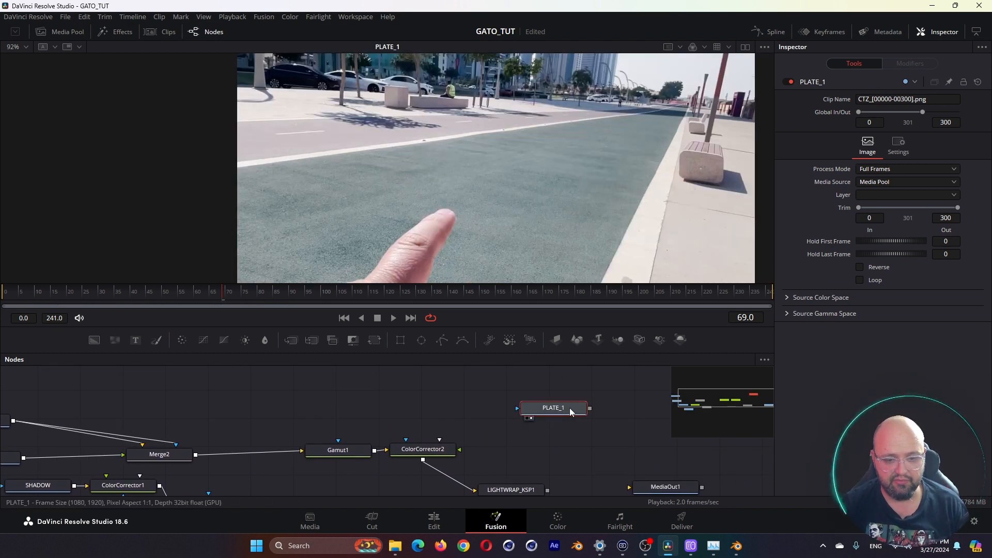
{"action": "left_click_drag", "start_coordinate": [570, 408], "coordinate": [586, 407]}
- Add a Polygon mask node beside PLATE_1
{"action": "left_click", "coordinate": [452, 394]}
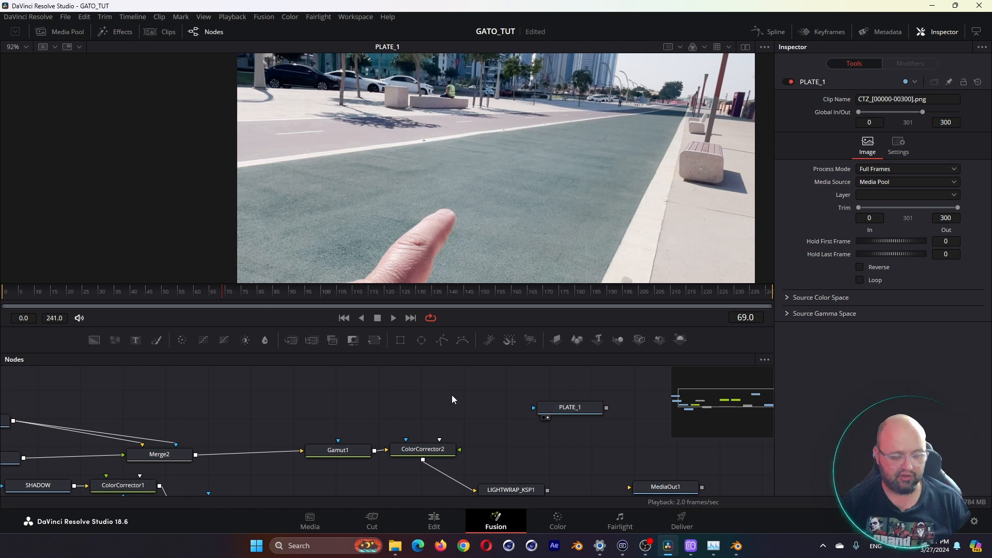
{"action": "key", "text": "shift+space"}
{"action": "type", "text": "poly"}
{"action": "double_click", "coordinate": [421, 185]}
{"action": "left_click", "coordinate": [473, 409]}
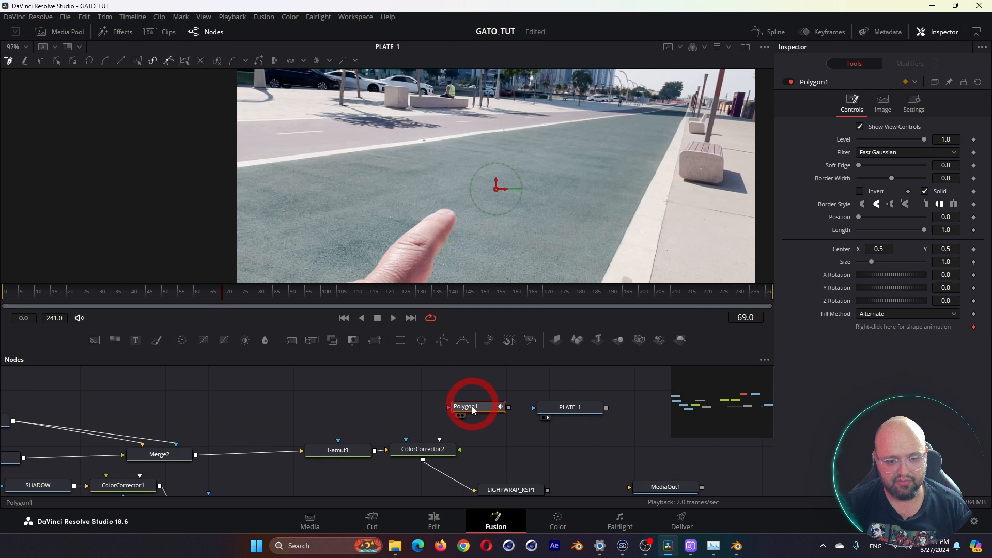
- Trace a closed polygon mask around the fingertip at frame 69
{"action": "middle_click_drag", "start_coordinate": [382, 243], "coordinate": [415, 175]}
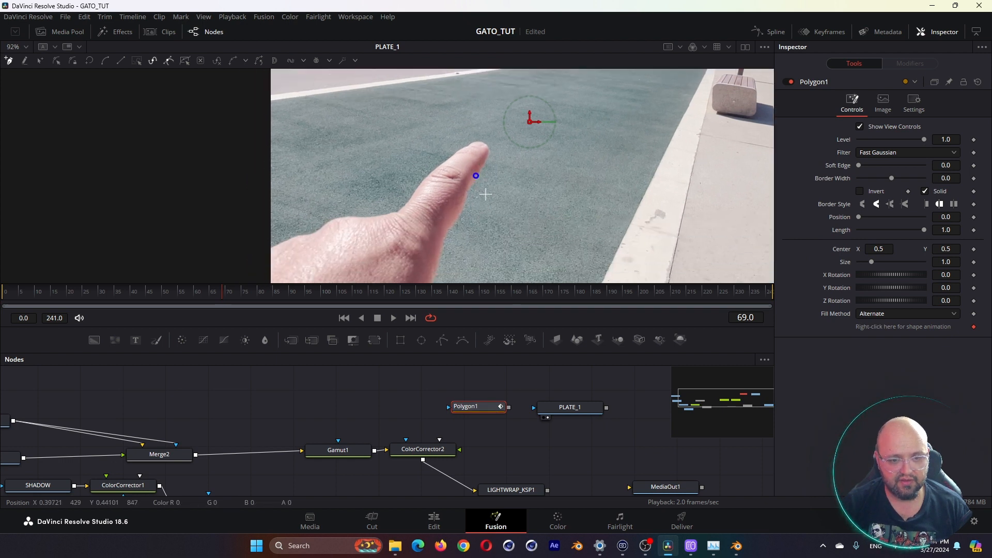
{"action": "left_click", "coordinate": [425, 179]}
{"action": "left_click", "coordinate": [440, 165]}
{"action": "left_click", "coordinate": [463, 149]}
{"action": "left_click", "coordinate": [475, 141]}
{"action": "left_click", "coordinate": [489, 144]}
{"action": "left_click", "coordinate": [490, 154]}
{"action": "left_click", "coordinate": [475, 182]}
{"action": "left_click", "coordinate": [462, 208]}
{"action": "left_click", "coordinate": [438, 188]}
{"action": "left_click", "coordinate": [425, 179]}
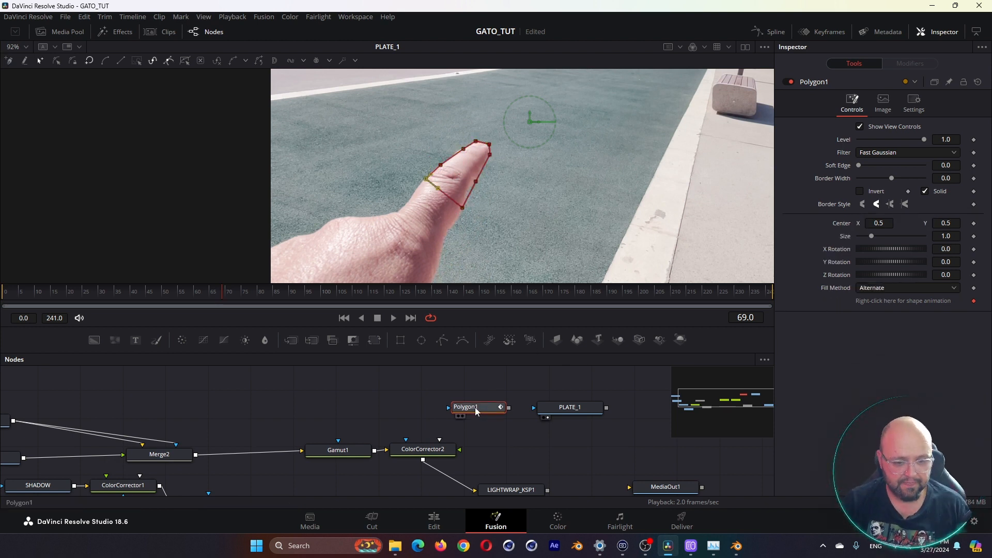
- Keyframe the whole fingertip mask at frames 75 and 82, moving it to follow the withdrawing finger
{"action": "left_click_drag", "start_coordinate": [468, 407], "coordinate": [472, 398]}
{"action": "left_click_drag", "start_coordinate": [554, 413], "coordinate": [536, 410]}
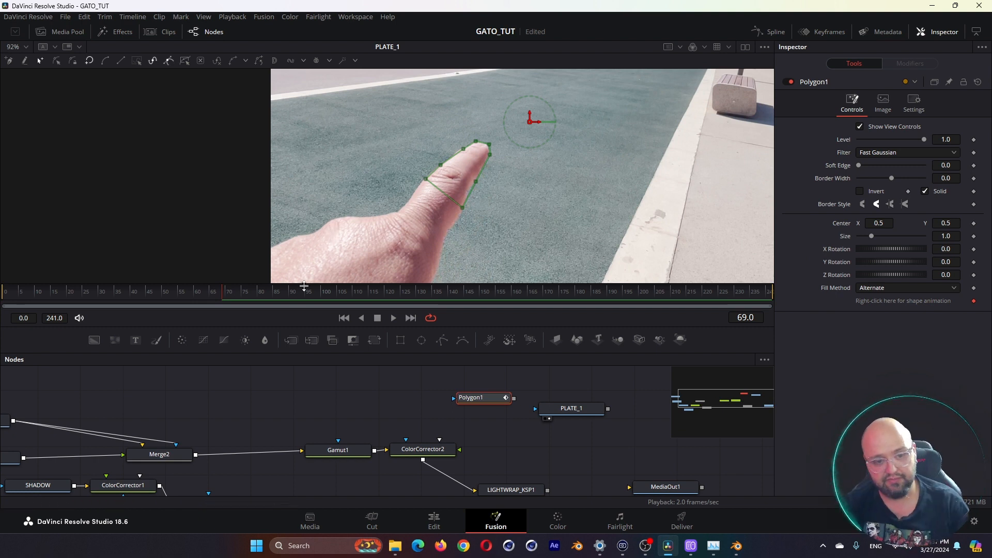
{"action": "left_click_drag", "start_coordinate": [226, 294], "coordinate": [242, 293]}
{"action": "left_click_drag", "start_coordinate": [390, 138], "coordinate": [549, 279]}
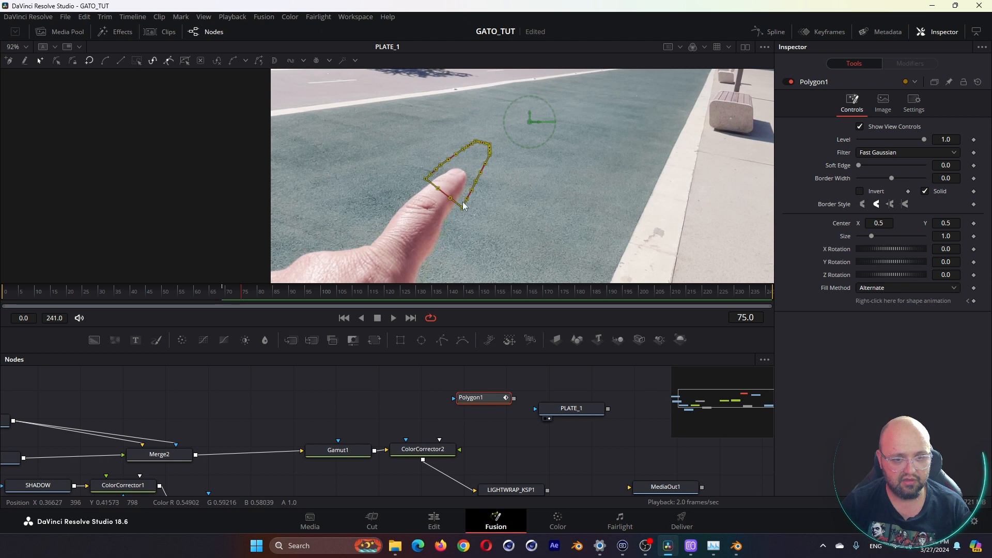
{"action": "left_click_drag", "start_coordinate": [464, 210], "coordinate": [439, 235]}
{"action": "left_click_drag", "start_coordinate": [236, 293], "coordinate": [263, 296]}
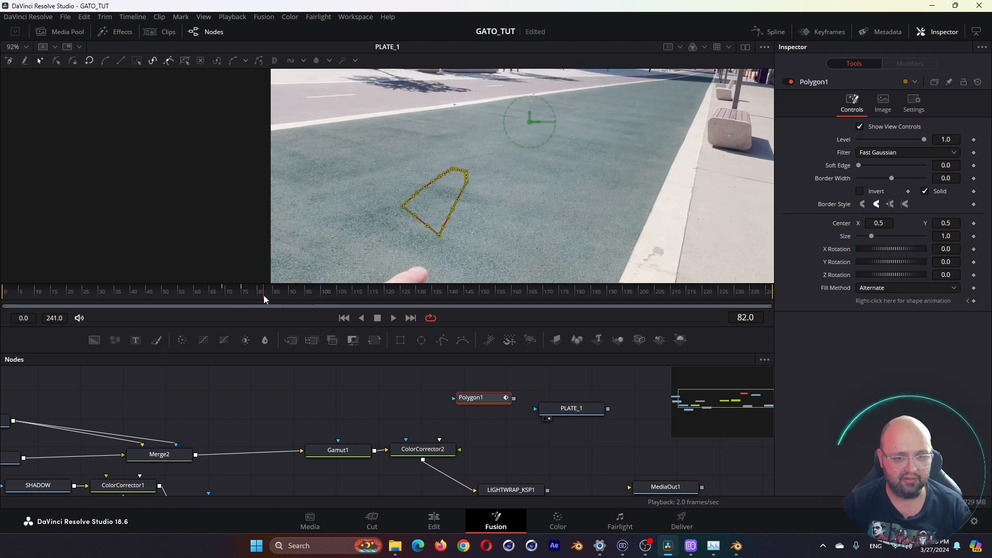
{"action": "middle_click_drag", "start_coordinate": [470, 208], "coordinate": [491, 149]}
{"action": "left_click_drag", "start_coordinate": [469, 184], "coordinate": [429, 274]}
- Reposition the fingertip mask at frame 67 and check its tracking on the neighbouring frames
{"action": "left_click_drag", "start_coordinate": [259, 293], "coordinate": [218, 291]}
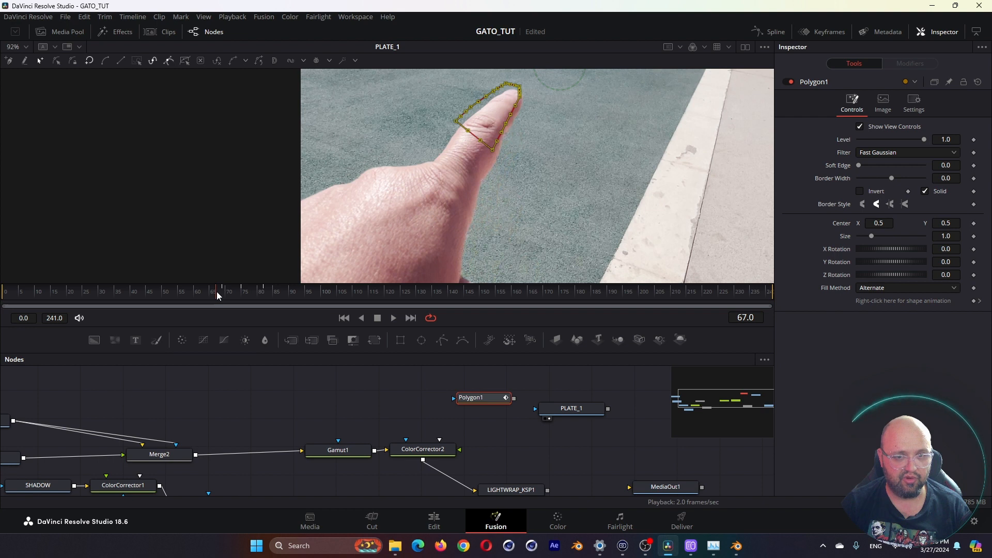
{"action": "left_click_drag", "start_coordinate": [491, 191], "coordinate": [494, 197]}
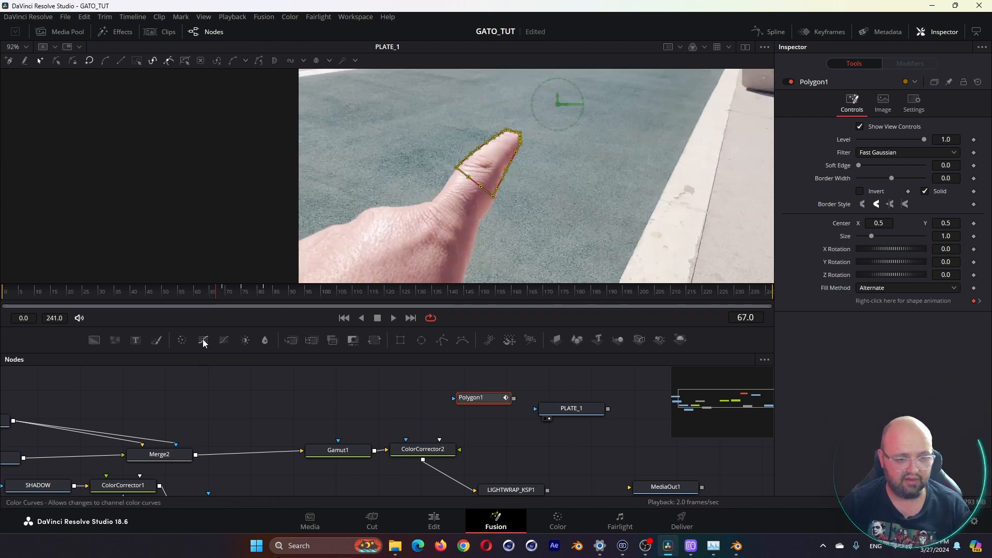
{"action": "left_click", "coordinate": [222, 292]}
{"action": "left_click_drag", "start_coordinate": [221, 292], "coordinate": [227, 292]}
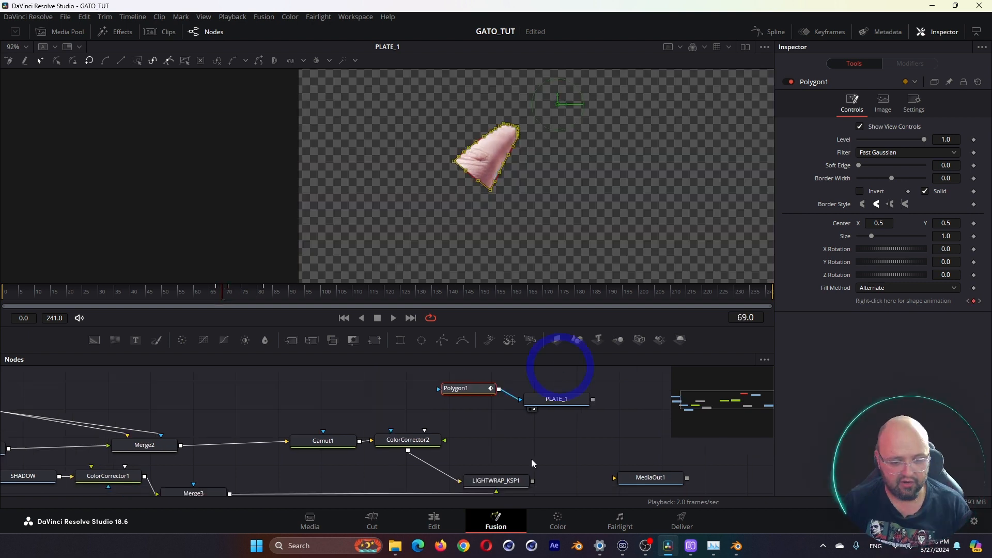
- Merge the polygon-masked PLATE_1 over LIGHTWRAP_KSP1 and slightly raise Polygon1's soft edge
{"action": "left_click_drag", "start_coordinate": [428, 366], "coordinate": [533, 401]}
{"action": "middle_click_drag", "start_coordinate": [558, 449], "coordinate": [547, 425]}
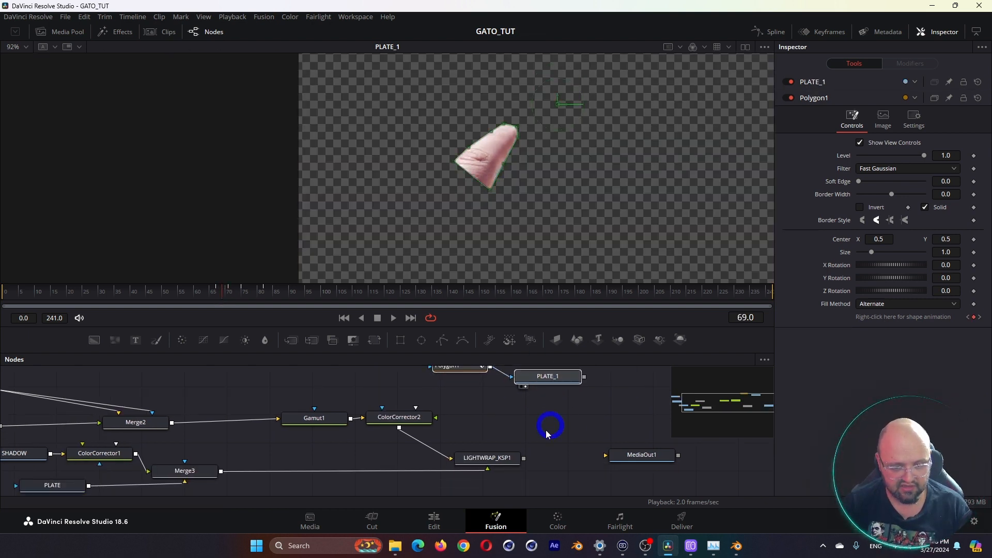
{"action": "left_click_drag", "start_coordinate": [563, 377], "coordinate": [556, 396]}
{"action": "left_click_drag", "start_coordinate": [506, 459], "coordinate": [532, 458]}
{"action": "left_click_drag", "start_coordinate": [578, 396], "coordinate": [549, 460]}
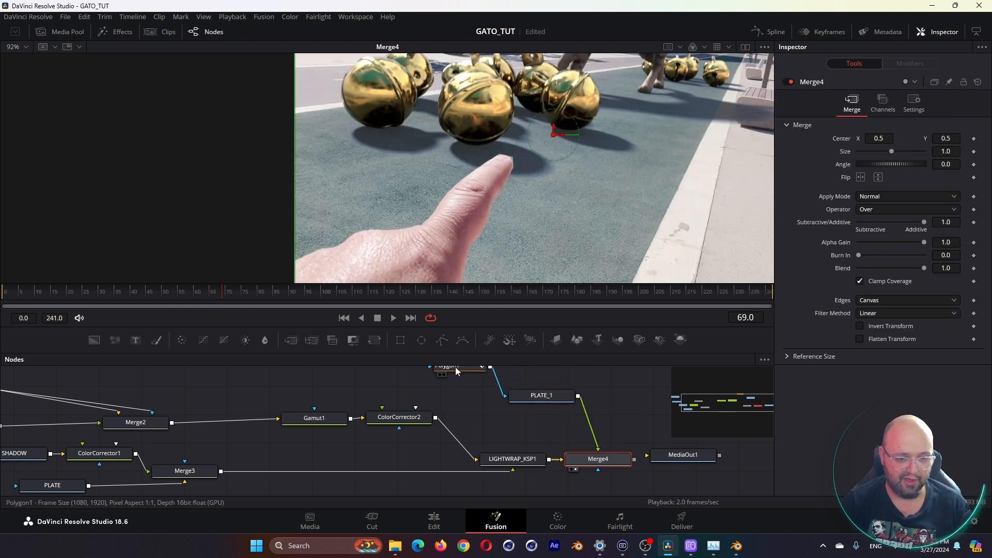
{"action": "left_click", "coordinate": [457, 366]}
{"action": "left_click_drag", "start_coordinate": [857, 166], "coordinate": [859, 165]}
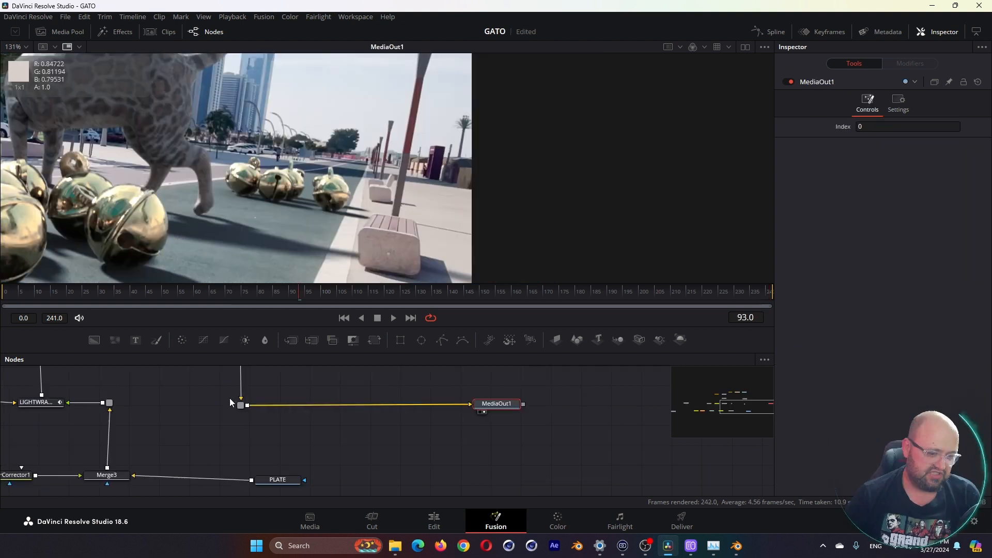
- Review the composited clip in the edit timeline at 01:00:03:04 and open it for color grading
{"action": "left_click", "coordinate": [281, 445]}
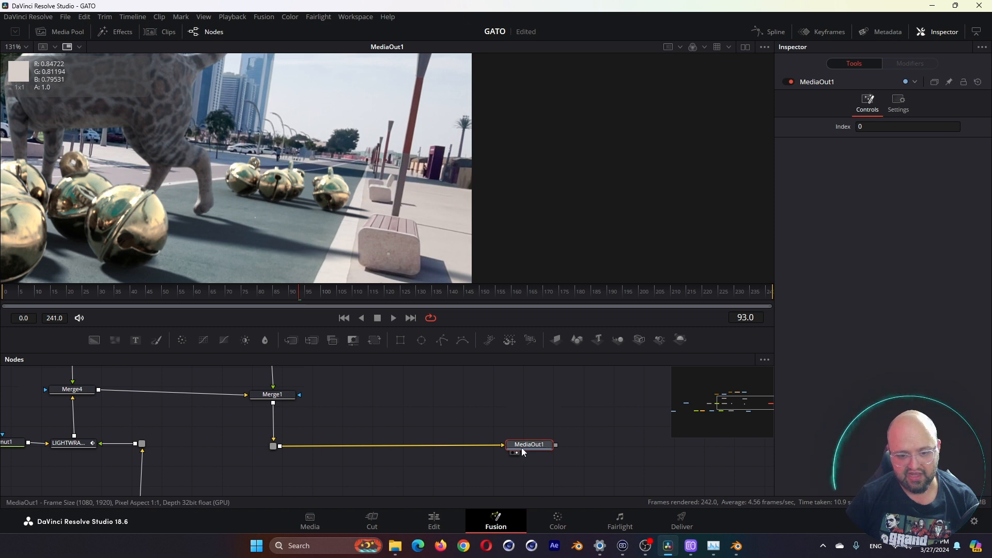
{"action": "left_click", "coordinate": [433, 523]}
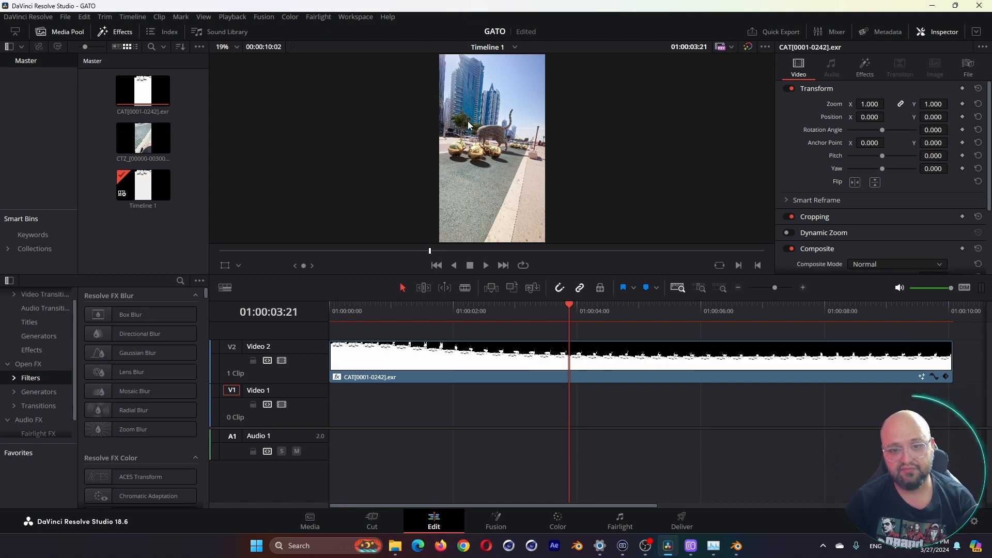
{"action": "left_click_drag", "start_coordinate": [500, 314], "coordinate": [525, 319]}
{"action": "left_click", "coordinate": [505, 362]}
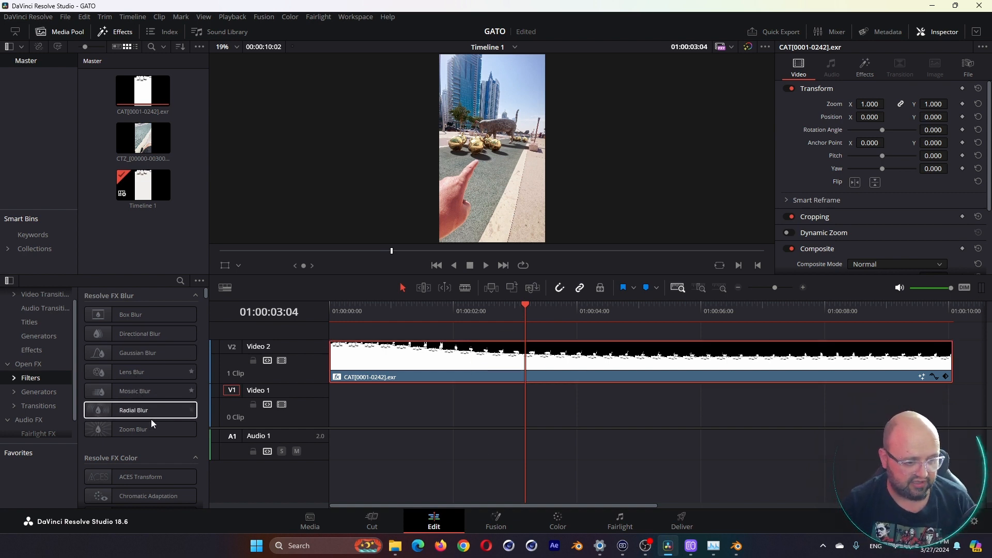
{"action": "left_click", "coordinate": [558, 517]}
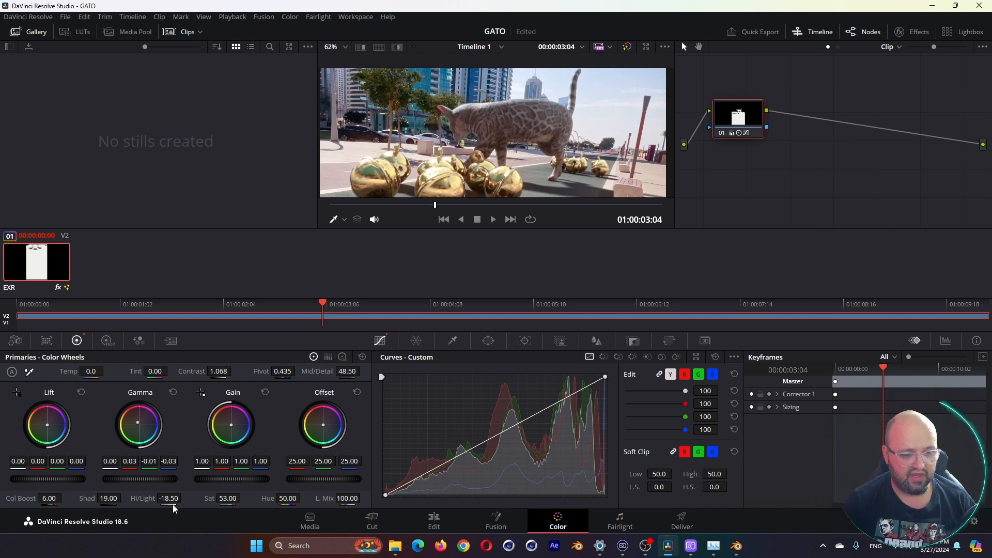
- Set the clip's highlights to -18.50 and its midtone detail to 29.50 in the primary color correction
{"action": "left_click_drag", "start_coordinate": [183, 498], "coordinate": [170, 499]}
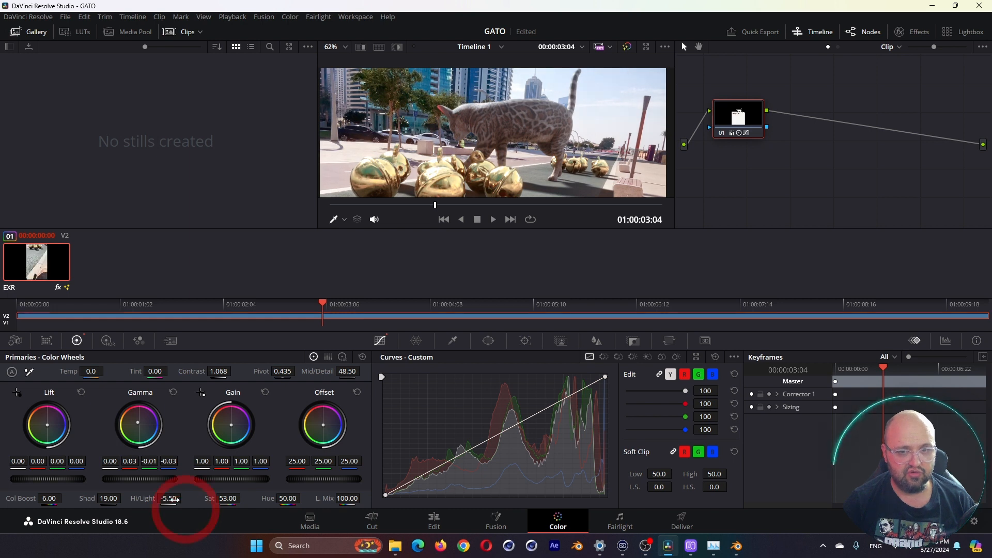
{"action": "left_click_drag", "start_coordinate": [346, 379], "coordinate": [326, 380]}
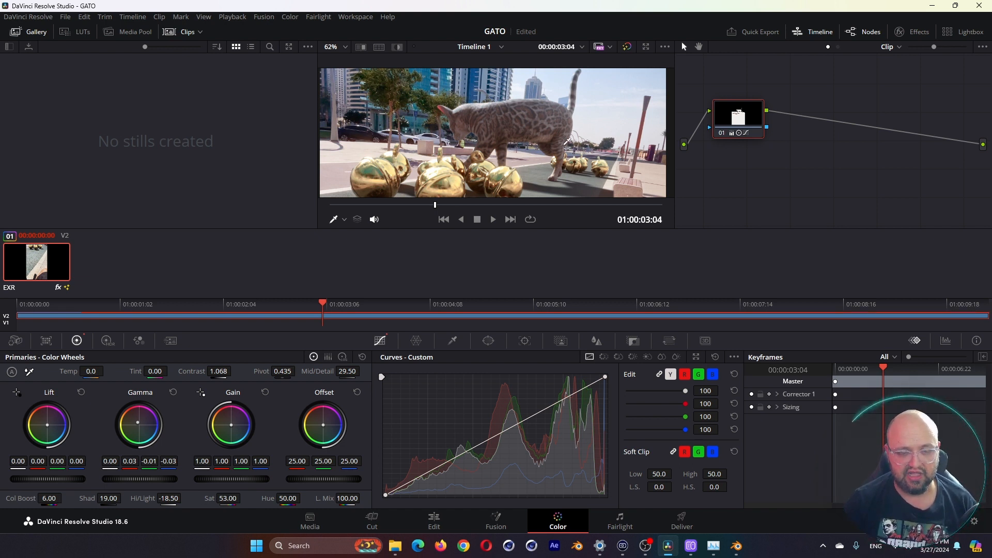
{"action": "middle_click_drag", "start_coordinate": [566, 144], "coordinate": [570, 132]}
{"action": "scroll", "coordinate": [569, 131], "scroll_direction": "up", "scroll_amount": 2}
{"action": "scroll", "coordinate": [568, 134], "scroll_direction": "down", "scroll_amount": 2}
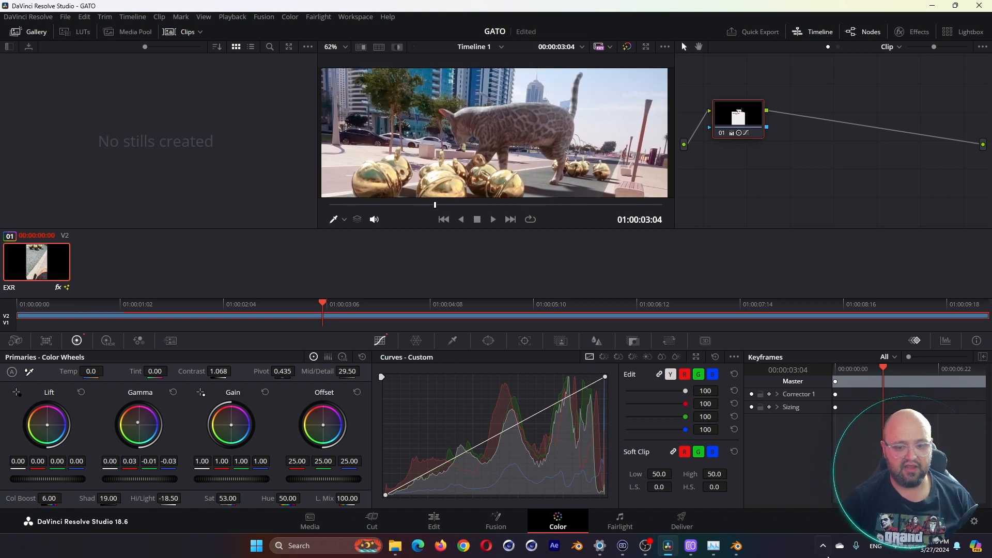
- Go to the delivery page, choose the YouTube 1080p render preset and open the output location for editing
{"action": "key", "text": "shift+8"}
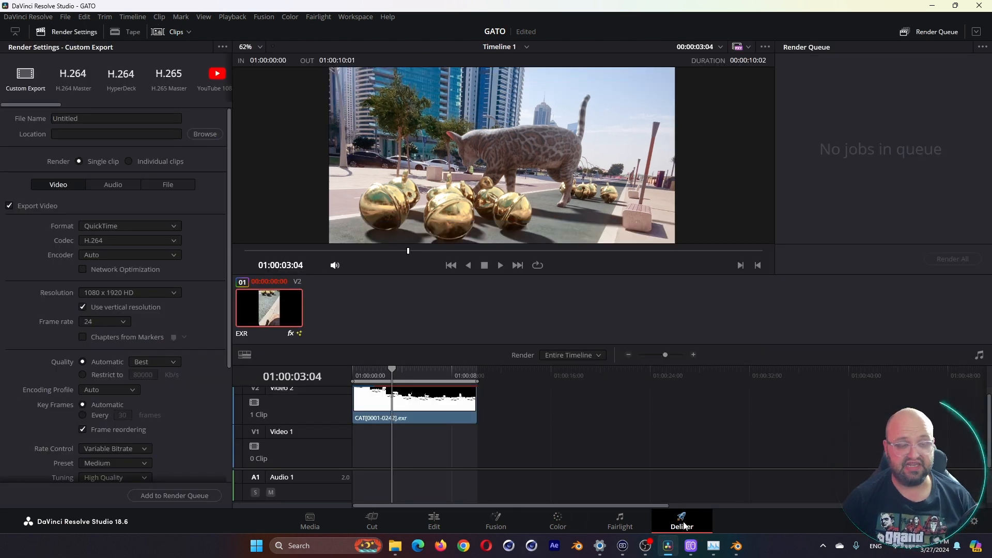
{"action": "mouse_move", "coordinate": [687, 539]}
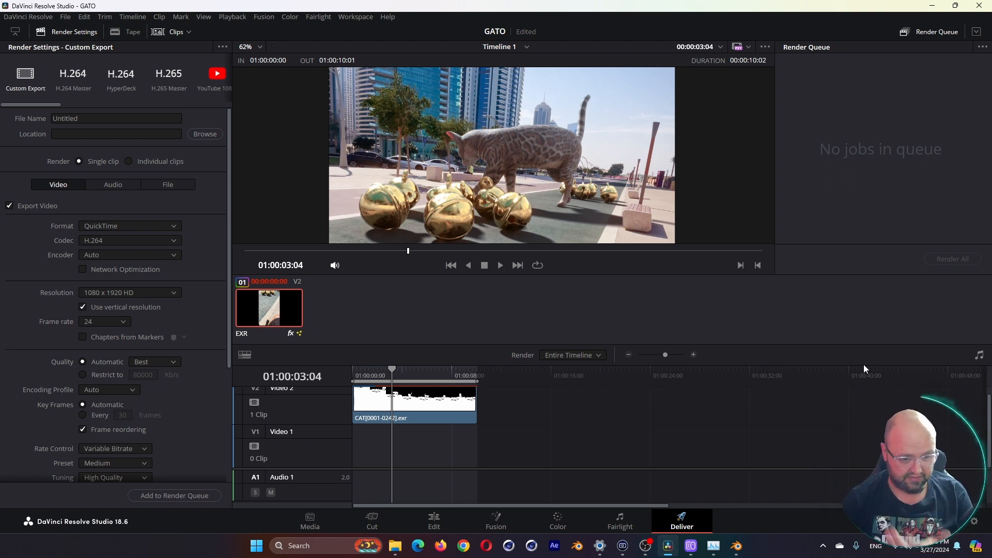
{"action": "left_click", "coordinate": [221, 76]}
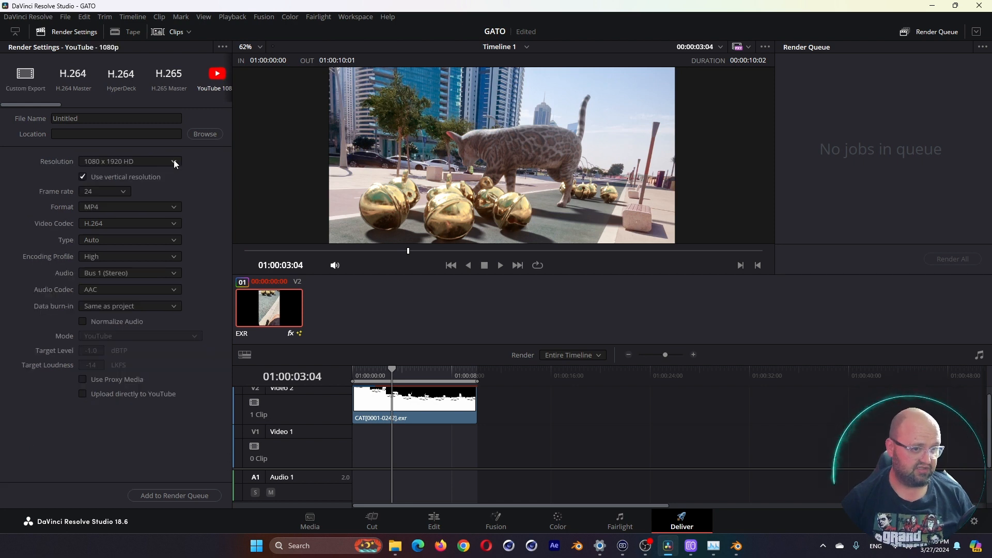
{"action": "left_click", "coordinate": [84, 119]}
{"action": "left_click", "coordinate": [84, 135]}
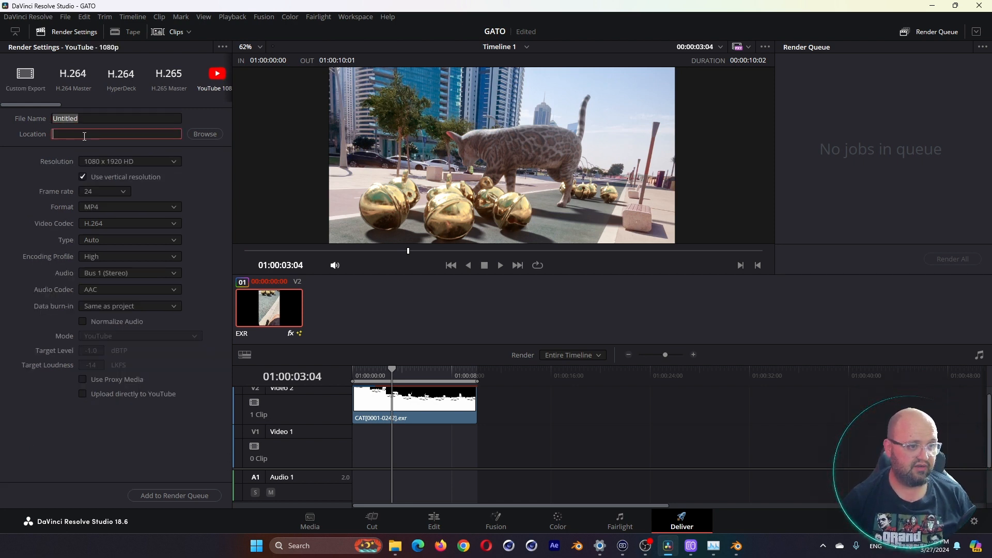